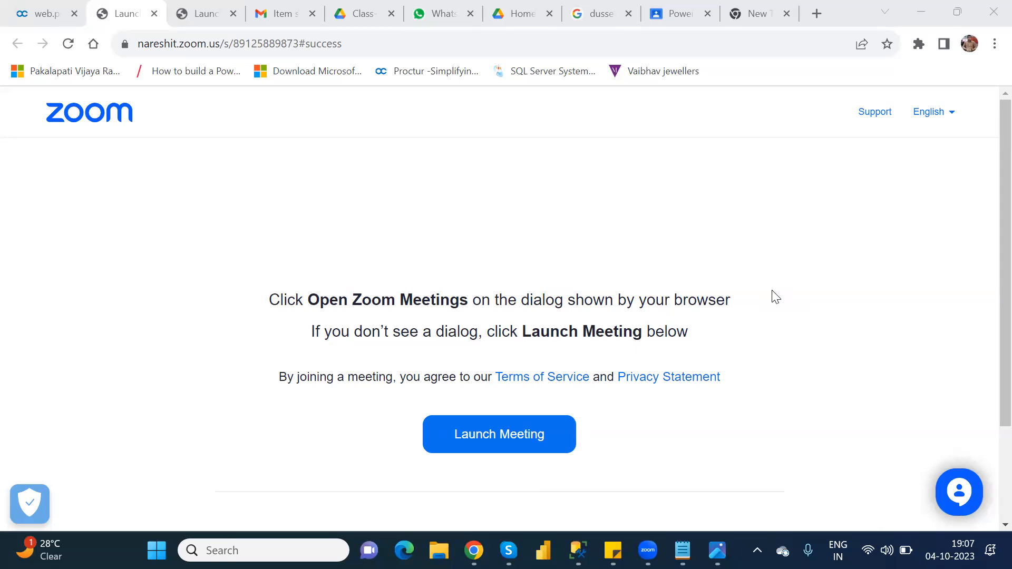
# - Switch from the Zoom launch page to the Power Apps Home browser window
pyautogui.moveTo(474, 551)
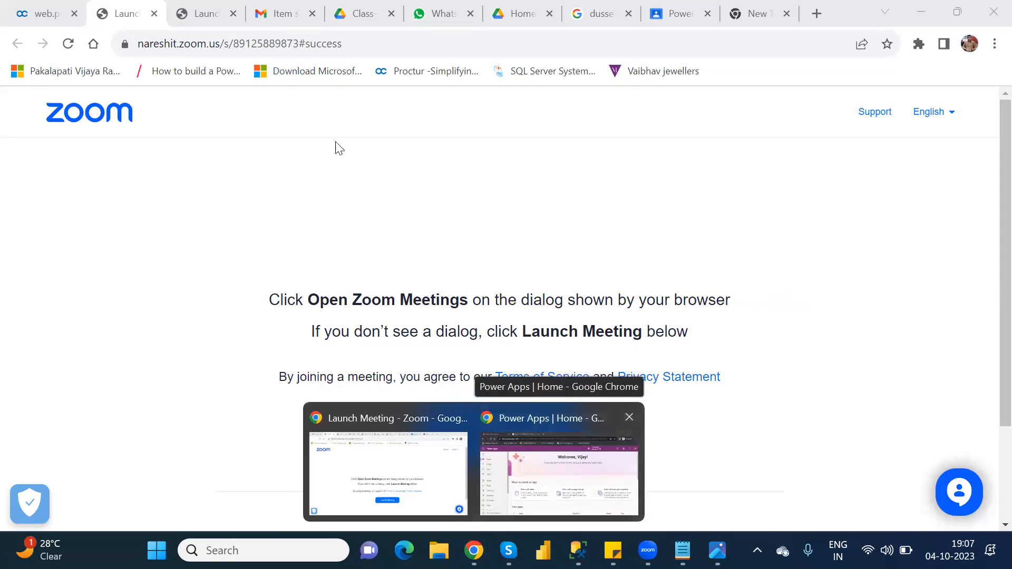
pyautogui.click(559, 474)
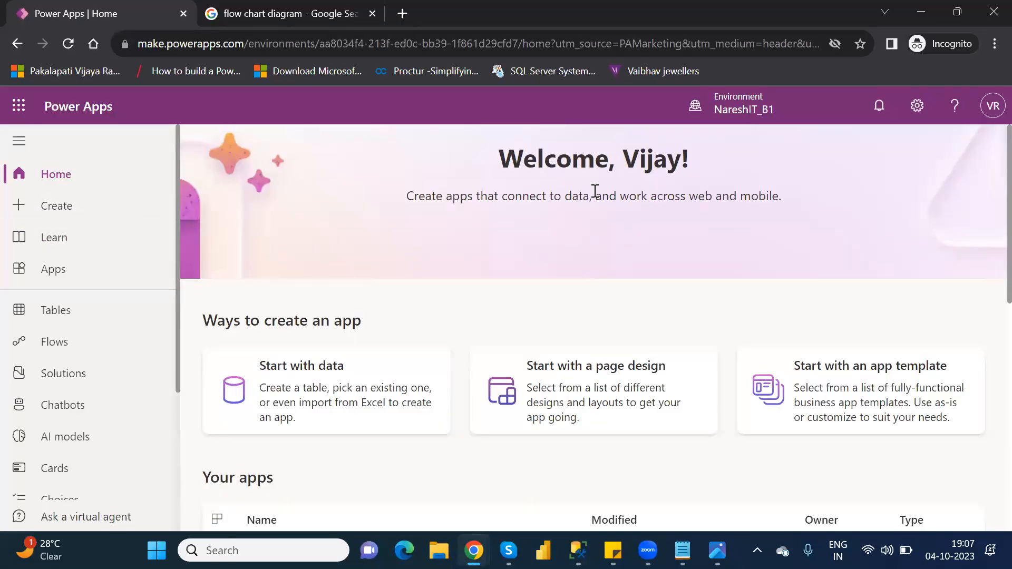
# - Search the Tables list for 'custo' and open the Customer table
pyautogui.click(90, 311)
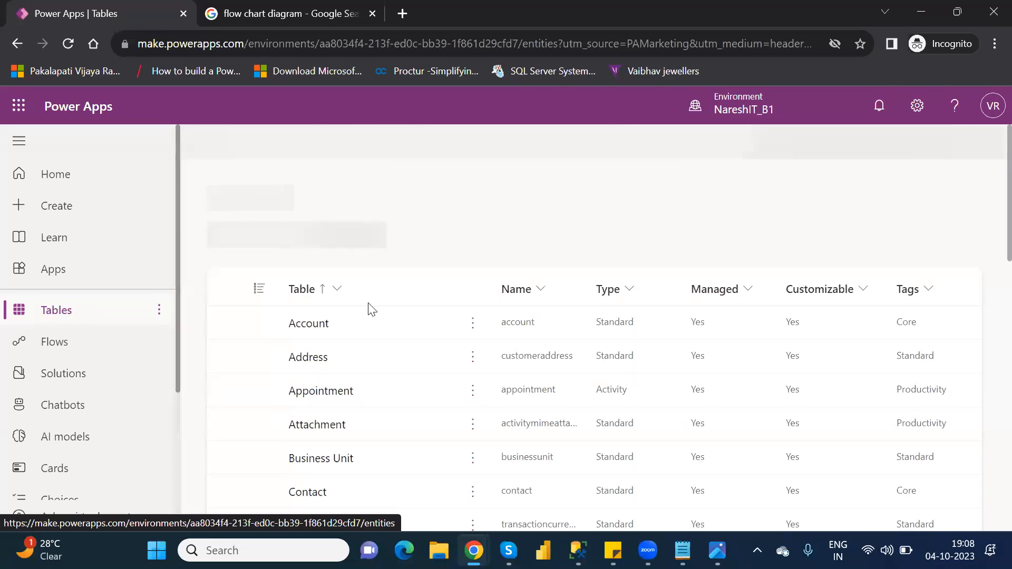
pyautogui.click(915, 144)
pyautogui.write('custo')
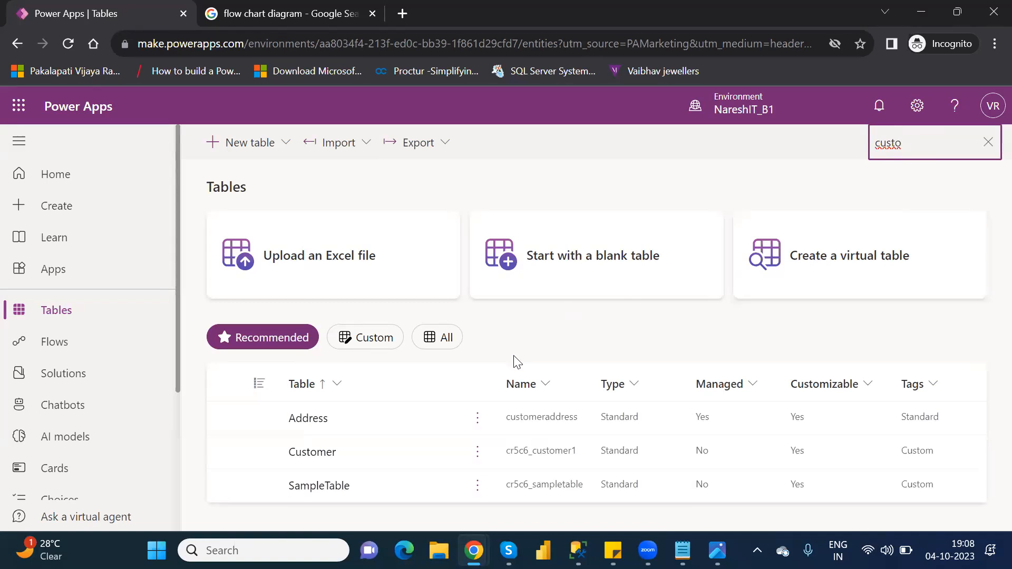
pyautogui.click(307, 458)
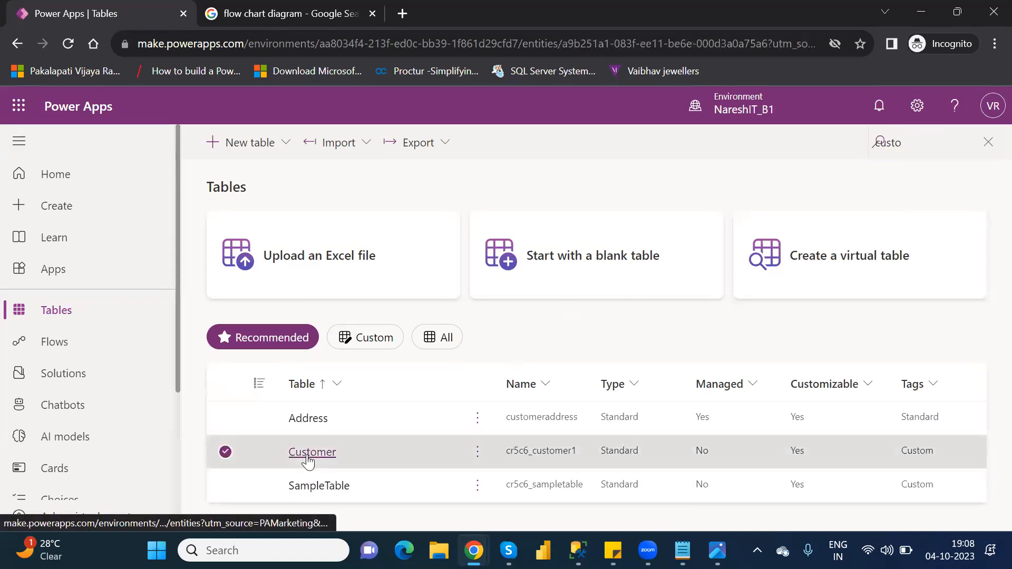
pyautogui.click(327, 459)
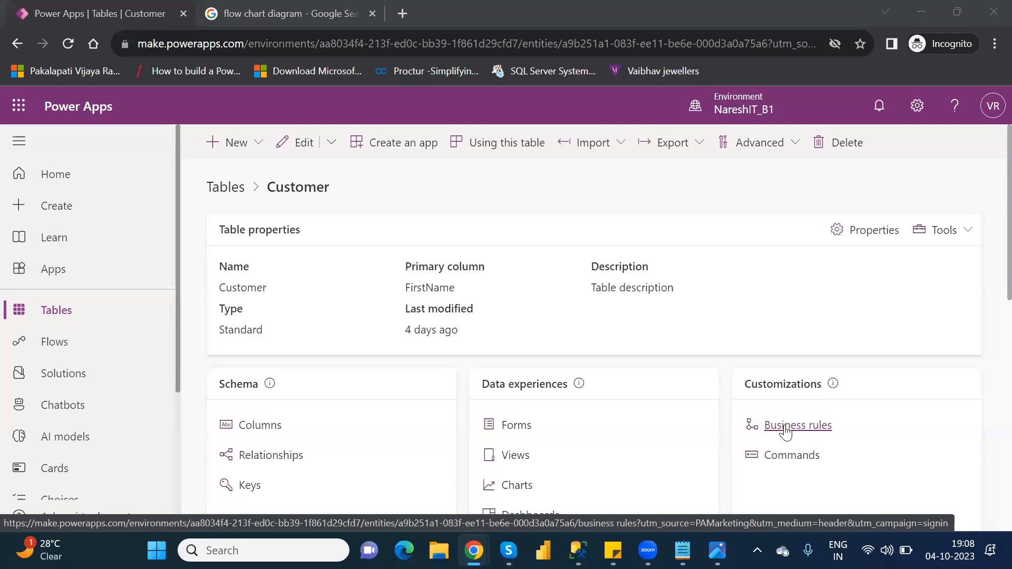
# - Open Business rules under the Customer table's Customizations
pyautogui.click(786, 428)
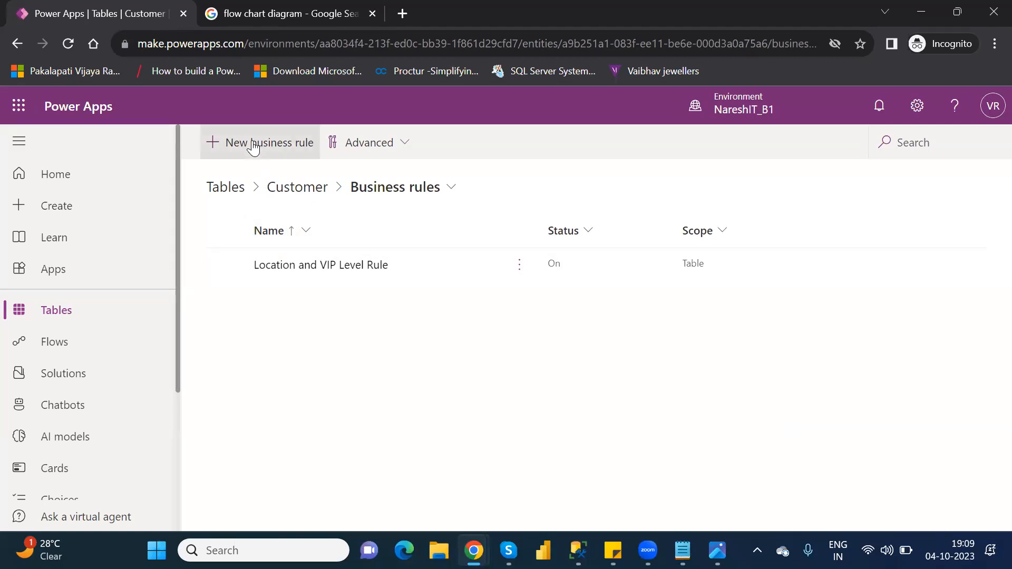
# - Try deleting the Location and VIP Level Rule, getting the active-workflow error
pyautogui.click(226, 265)
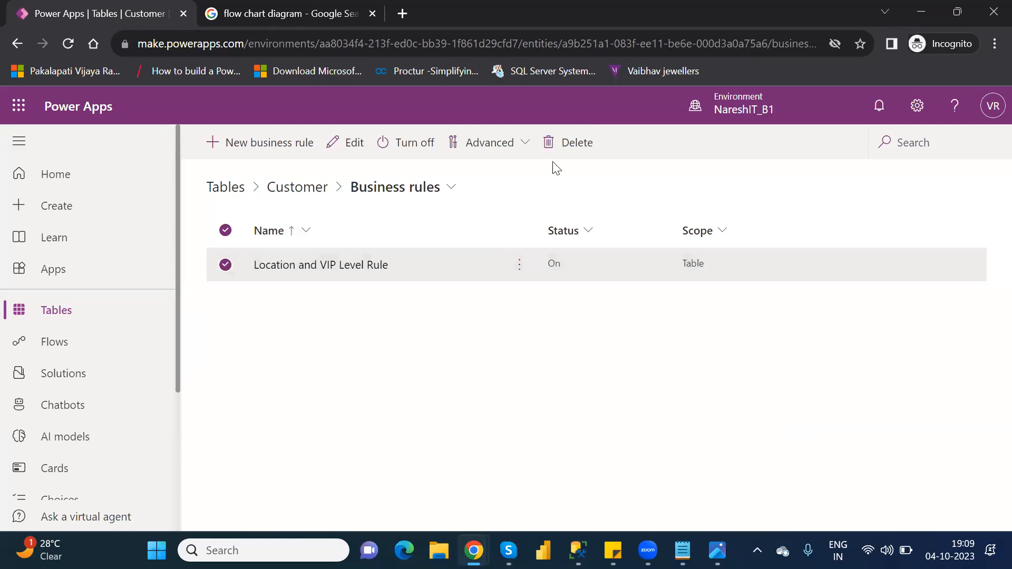
pyautogui.click(579, 152)
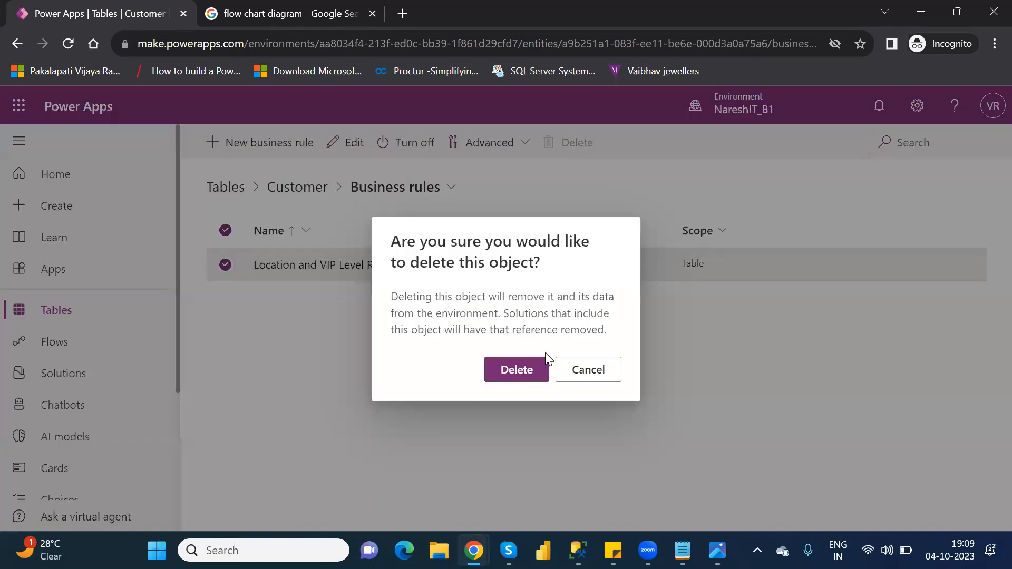
pyautogui.click(519, 378)
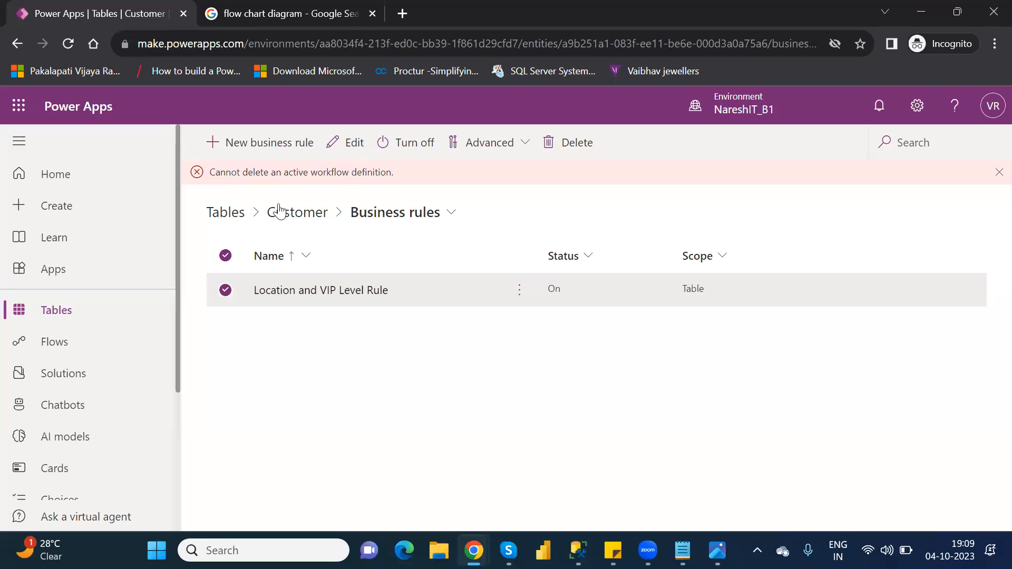
# - Open the rule in the designer, then close it and refresh the rules list
pyautogui.click(364, 291)
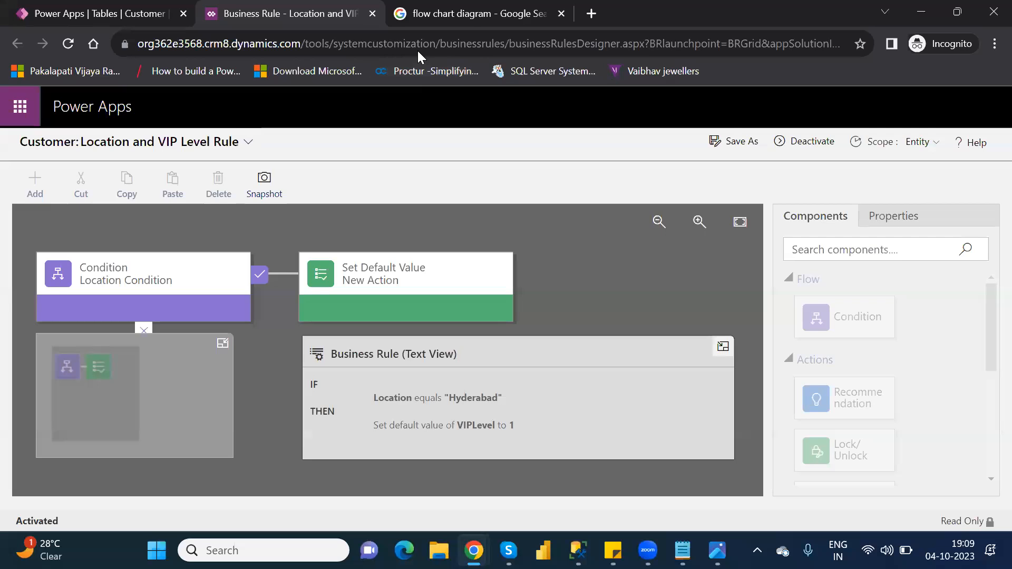
pyautogui.click(375, 14)
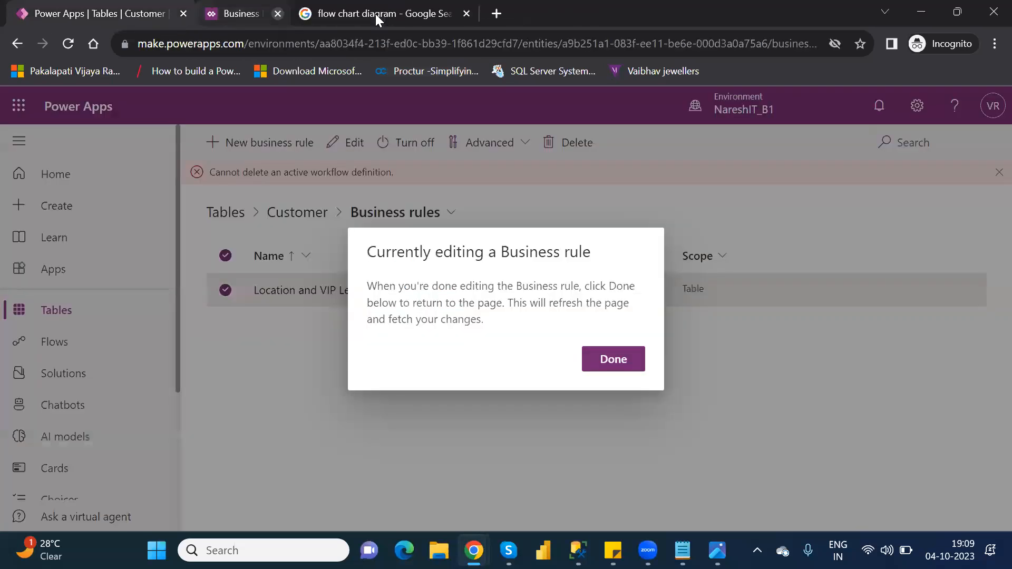
pyautogui.click(626, 361)
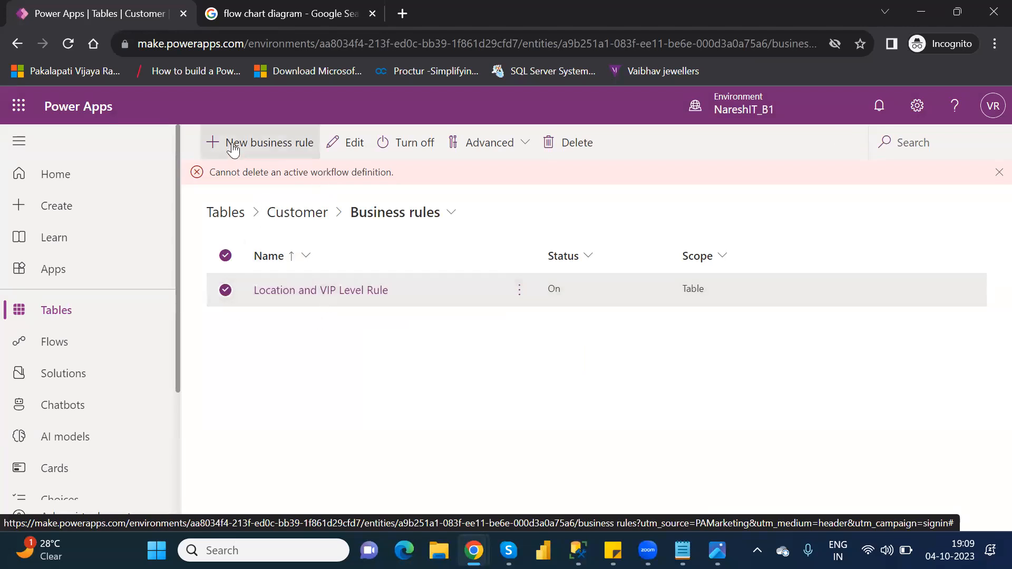
# - Open the Location and VIP Level Rule designer, review its details, and deactivate it to Draft
pyautogui.click(313, 291)
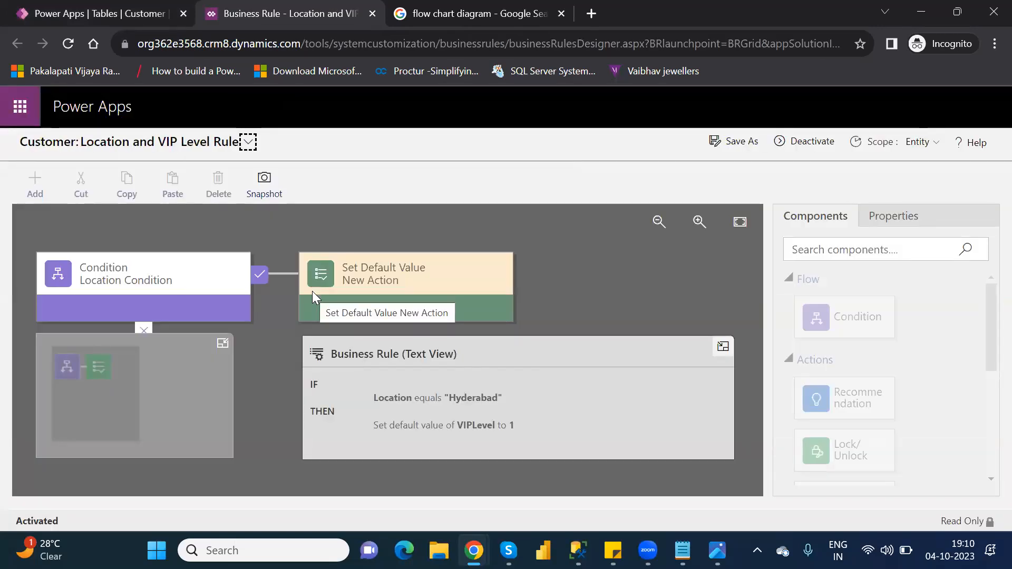
pyautogui.click(247, 142)
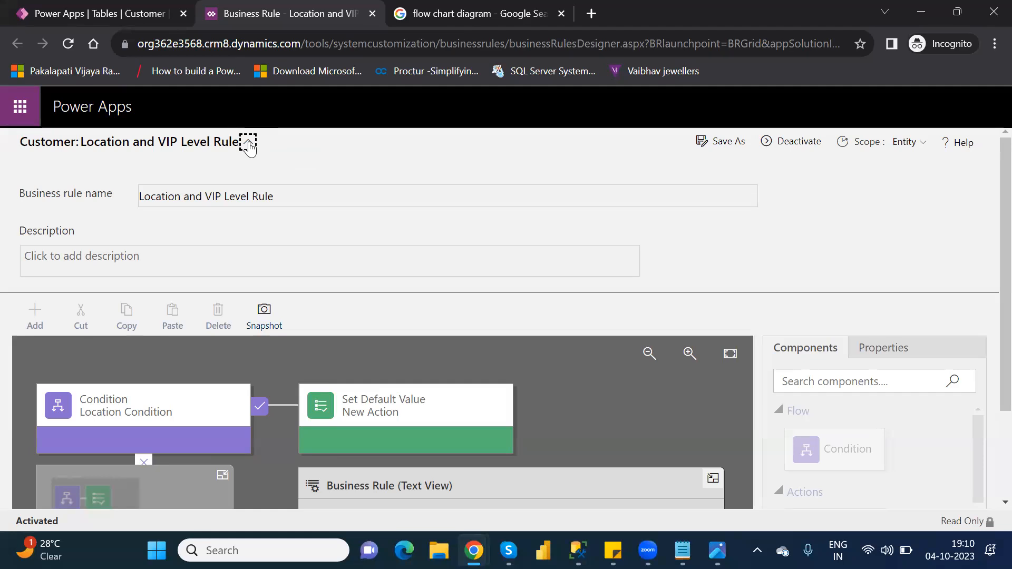
pyautogui.click(248, 143)
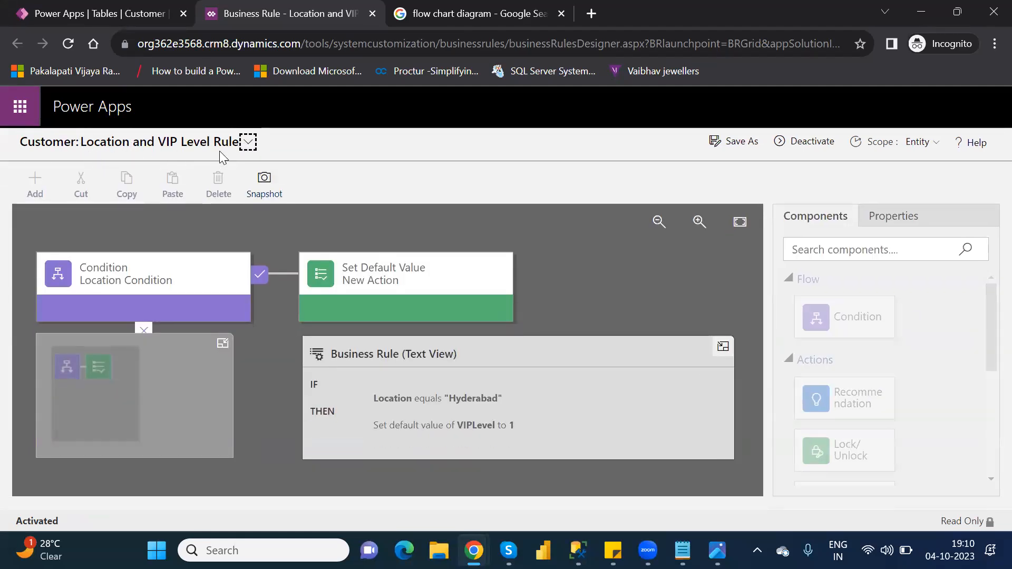
pyautogui.click(248, 143)
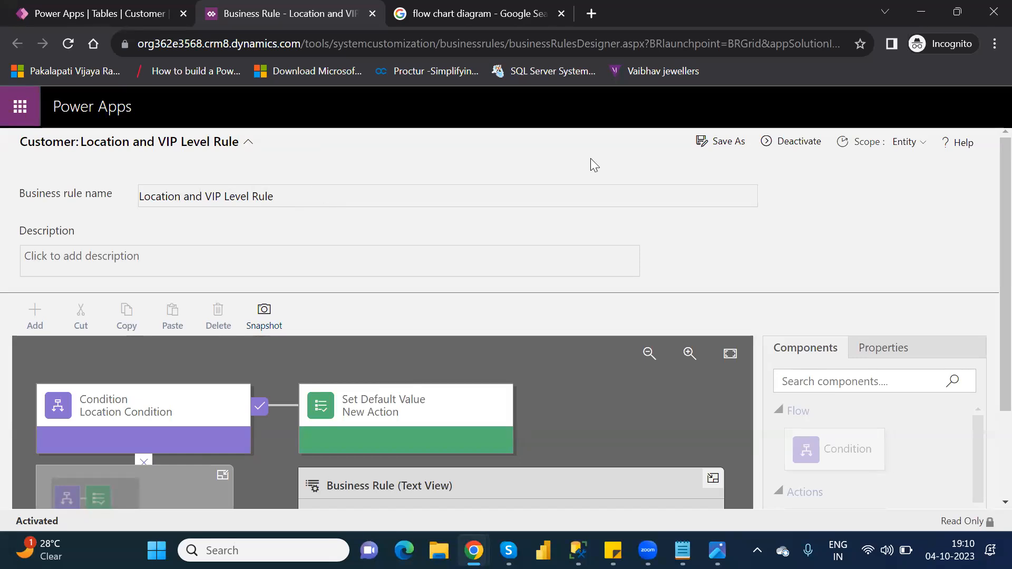
pyautogui.click(248, 142)
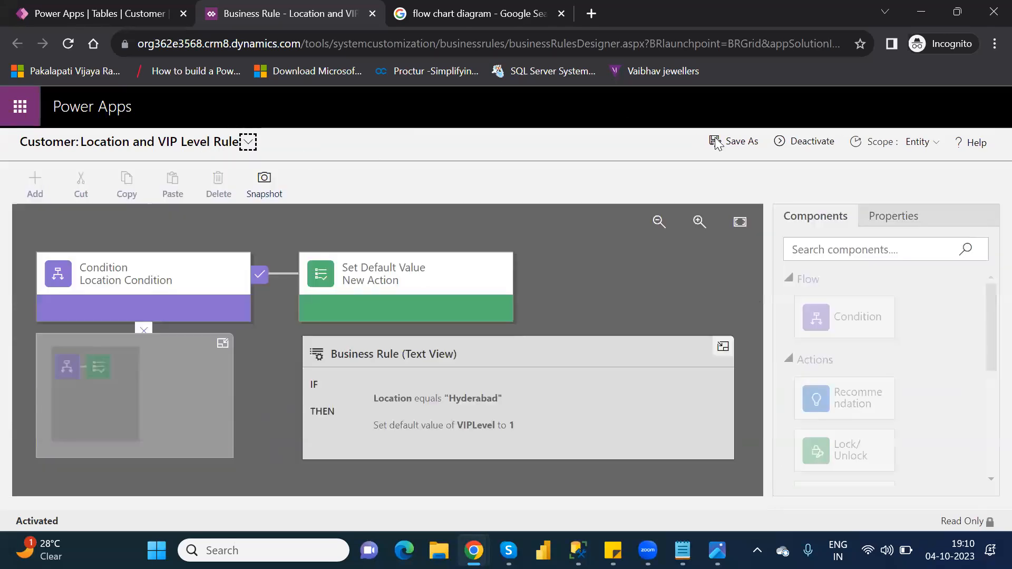
pyautogui.click(815, 140)
pyautogui.click(593, 393)
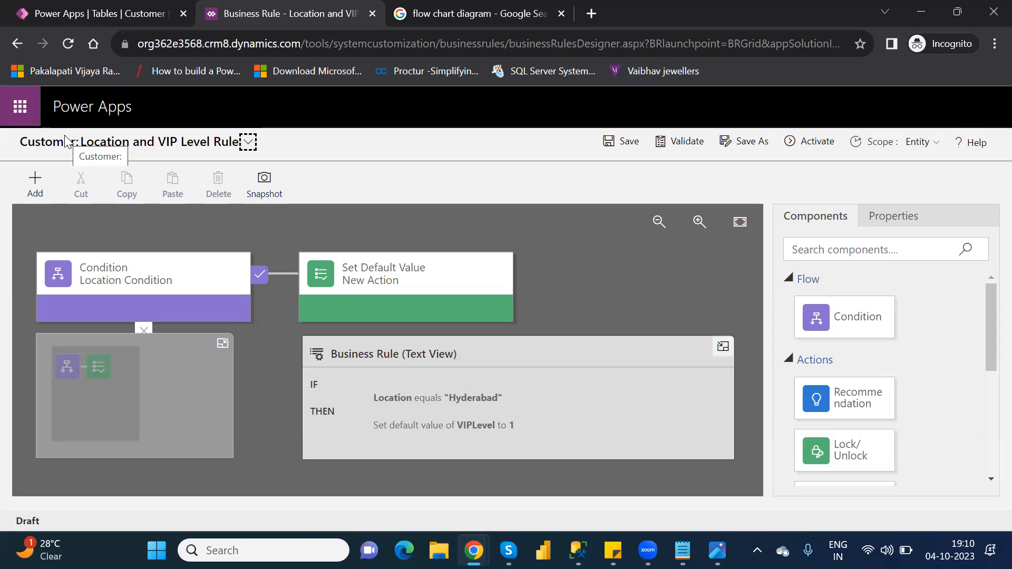
pyautogui.click(248, 142)
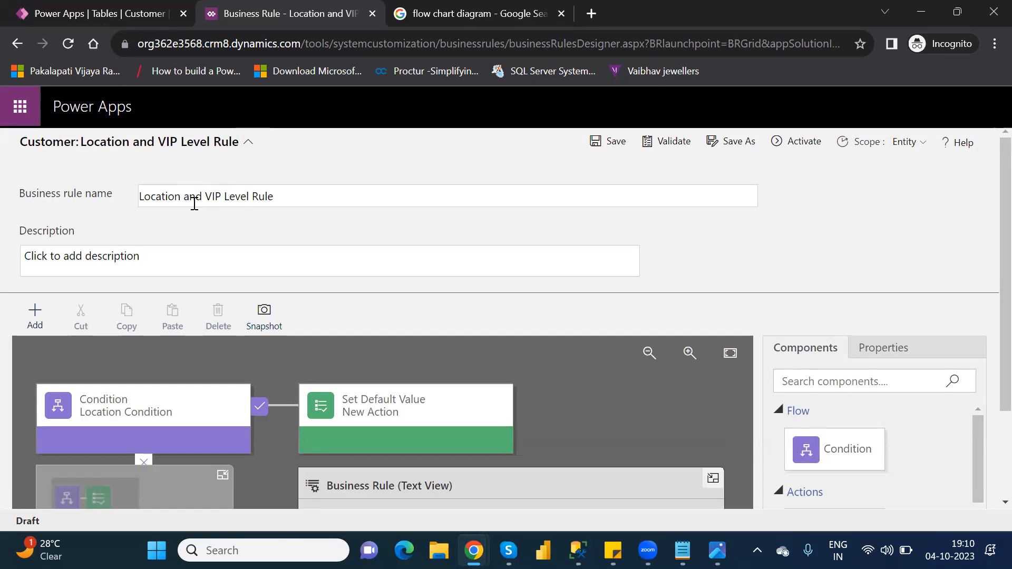
pyautogui.click(291, 199)
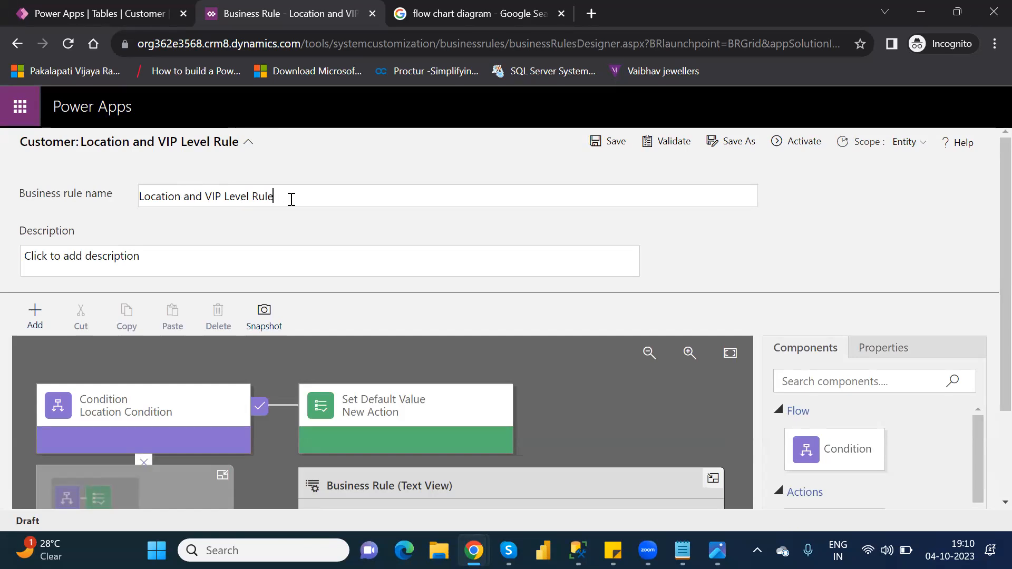
pyautogui.click(246, 143)
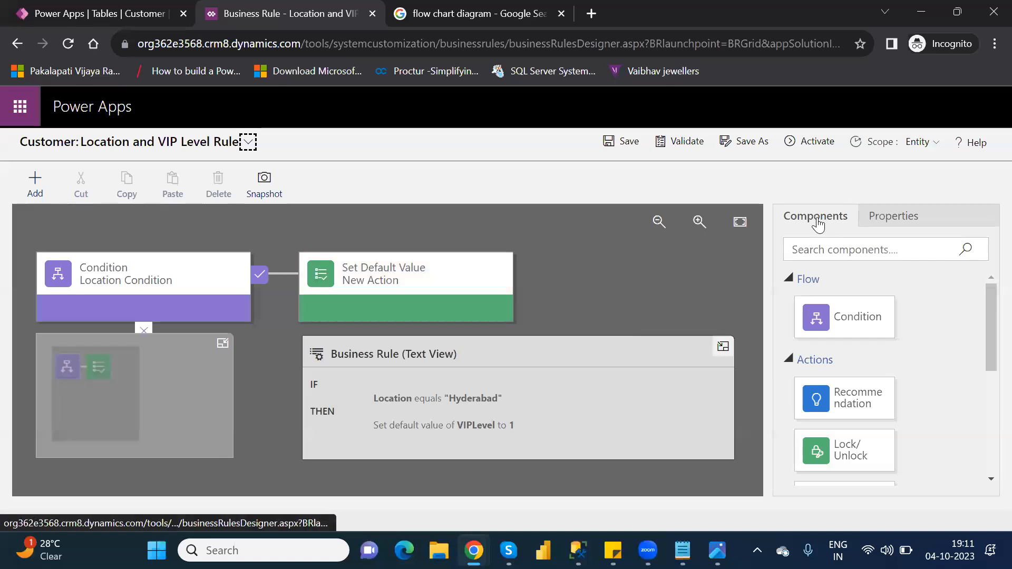
pyautogui.moveTo(986, 335); pyautogui.dragTo(987, 438)
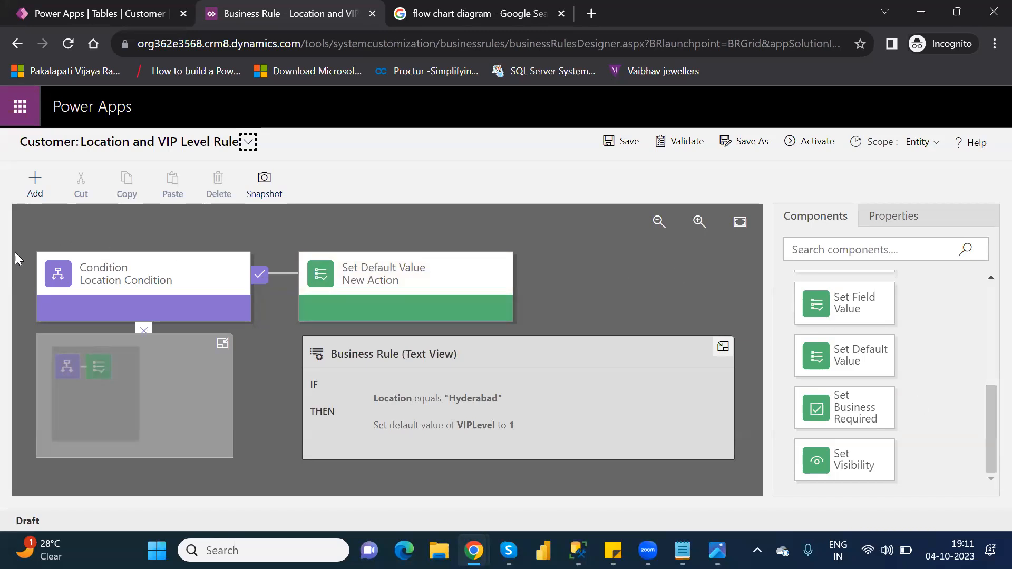
pyautogui.click(95, 282)
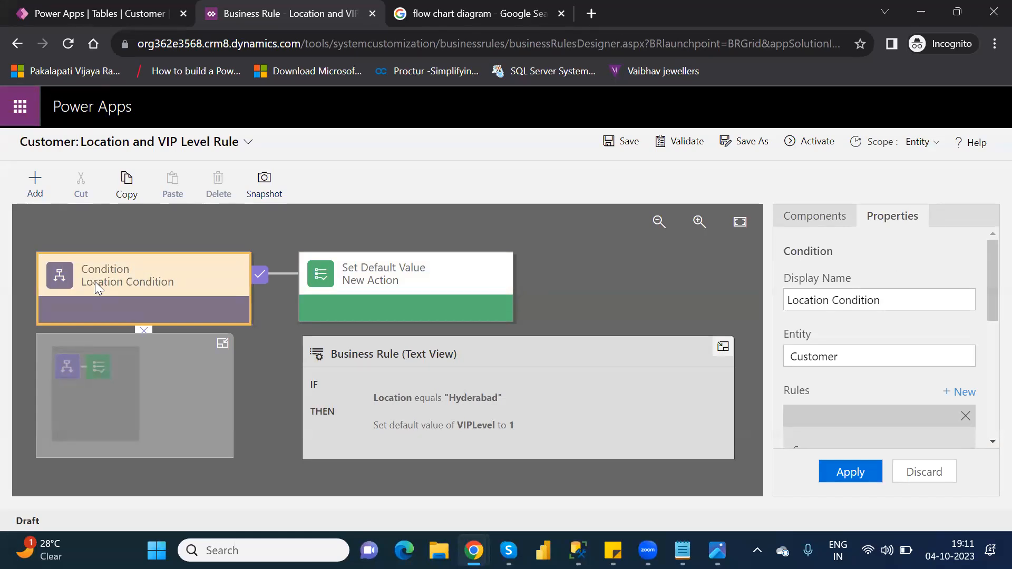
pyautogui.click(803, 217)
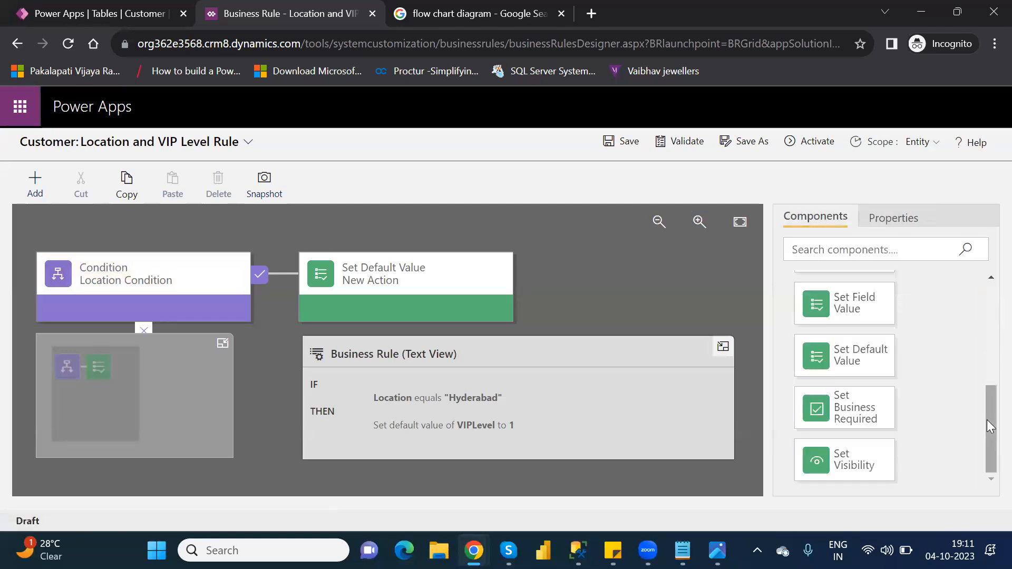
pyautogui.scroll(5, 991, 367)
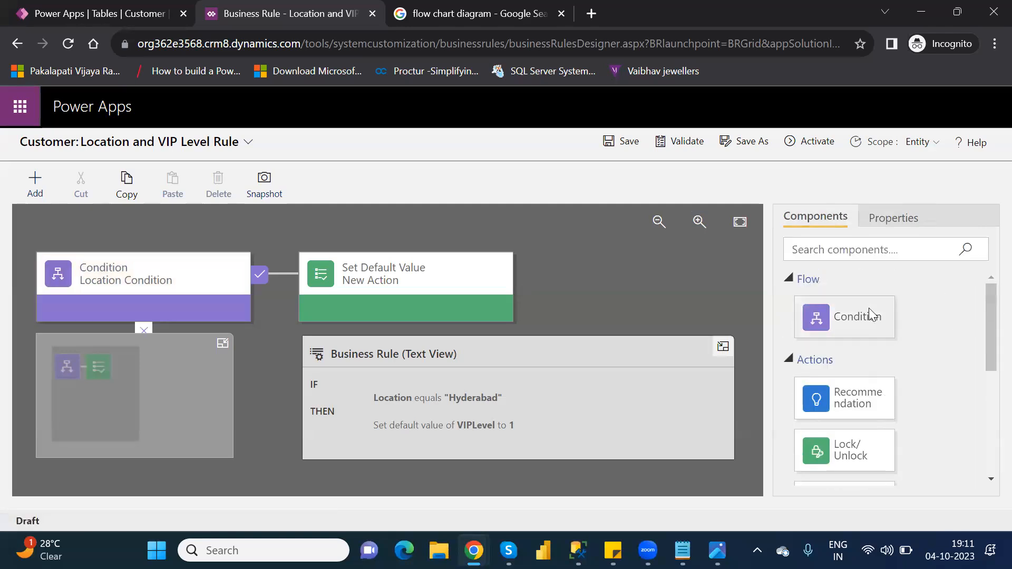
# - Add a New Condition below the Location Condition and collapse the text view and minimap
pyautogui.moveTo(855, 307); pyautogui.dragTo(227, 360)
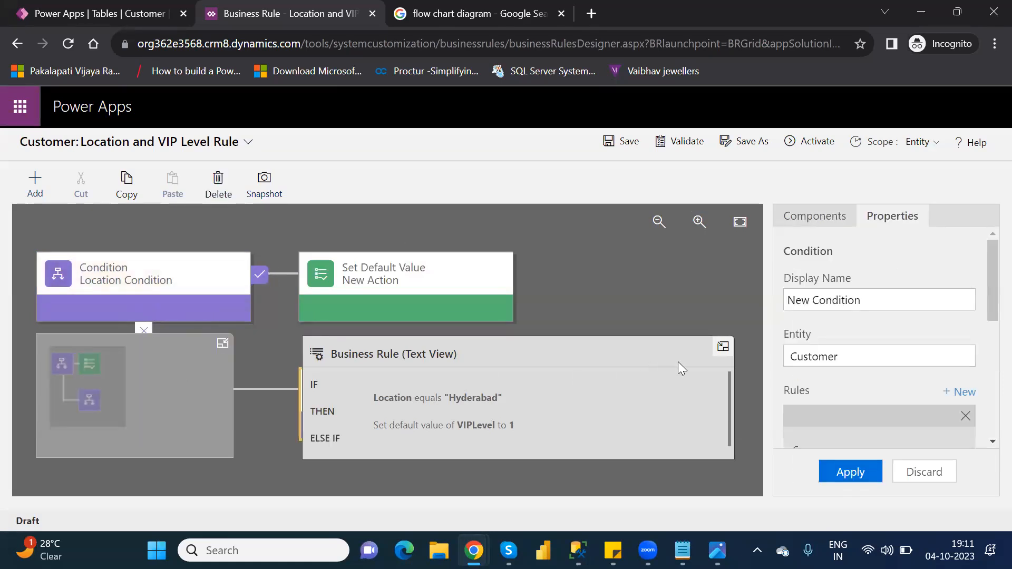
pyautogui.click(729, 349)
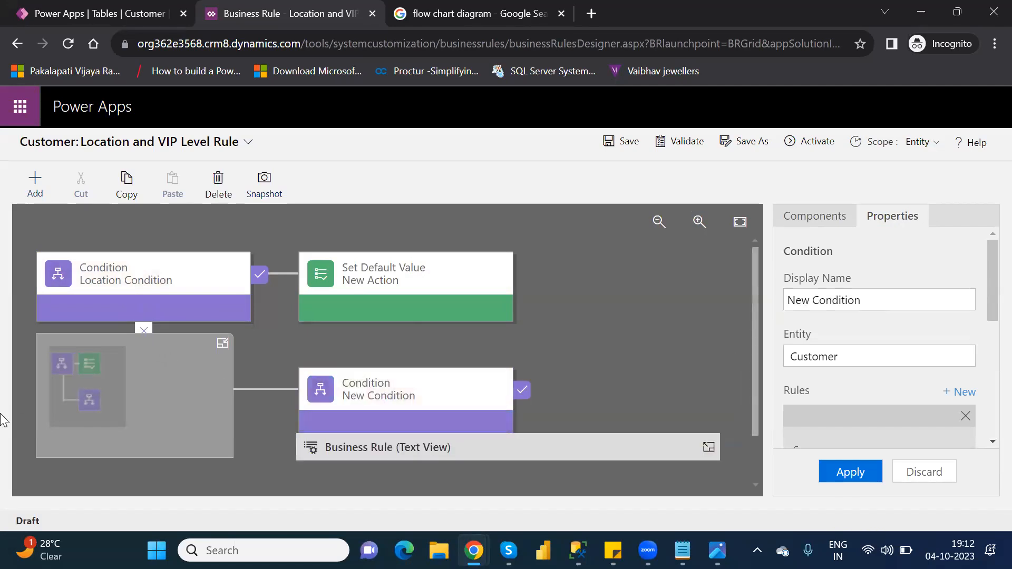
pyautogui.click(221, 344)
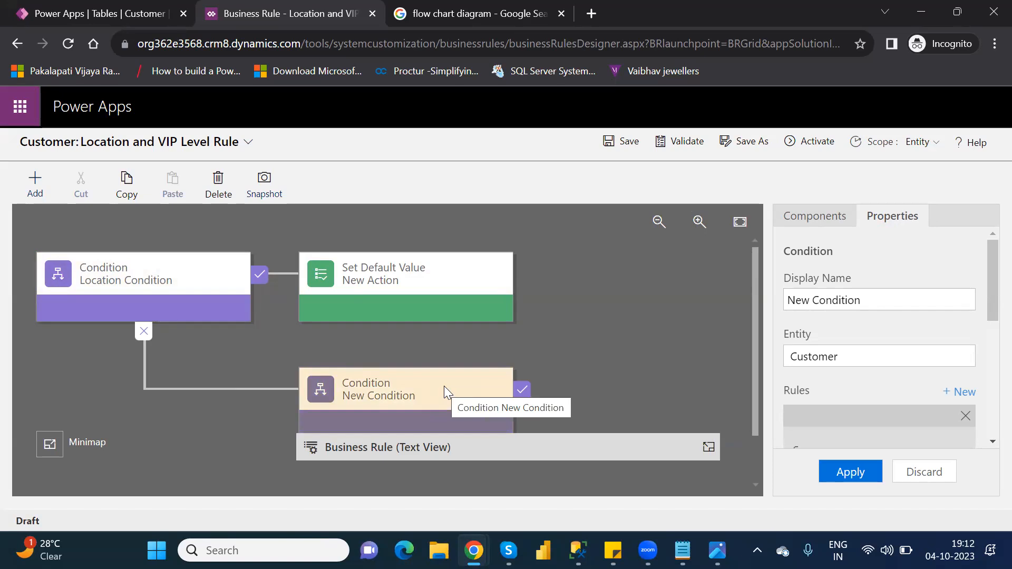
# - Delete the Set Default Value action from the rule
pyautogui.click(360, 272)
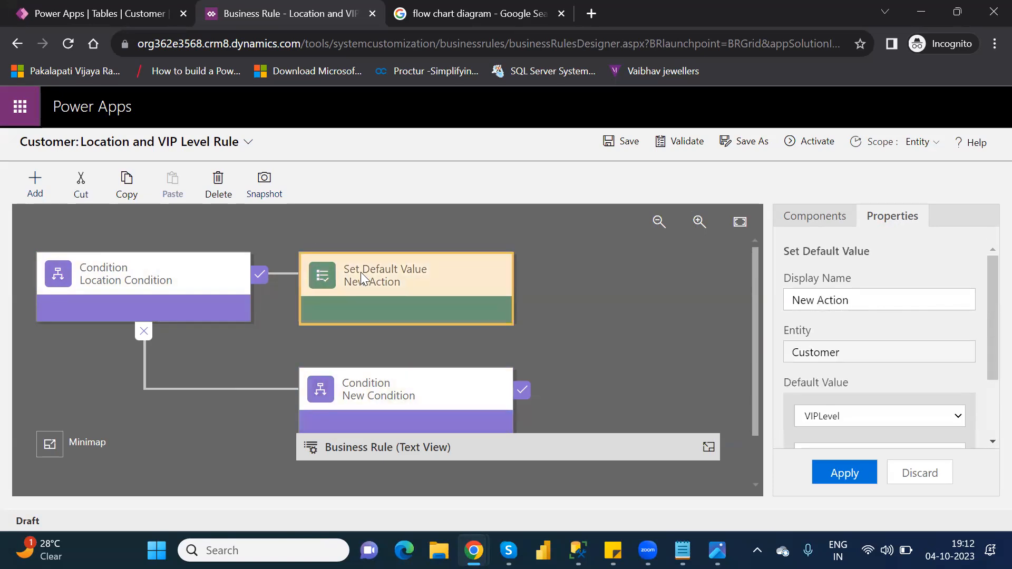
pyautogui.press('Delete')
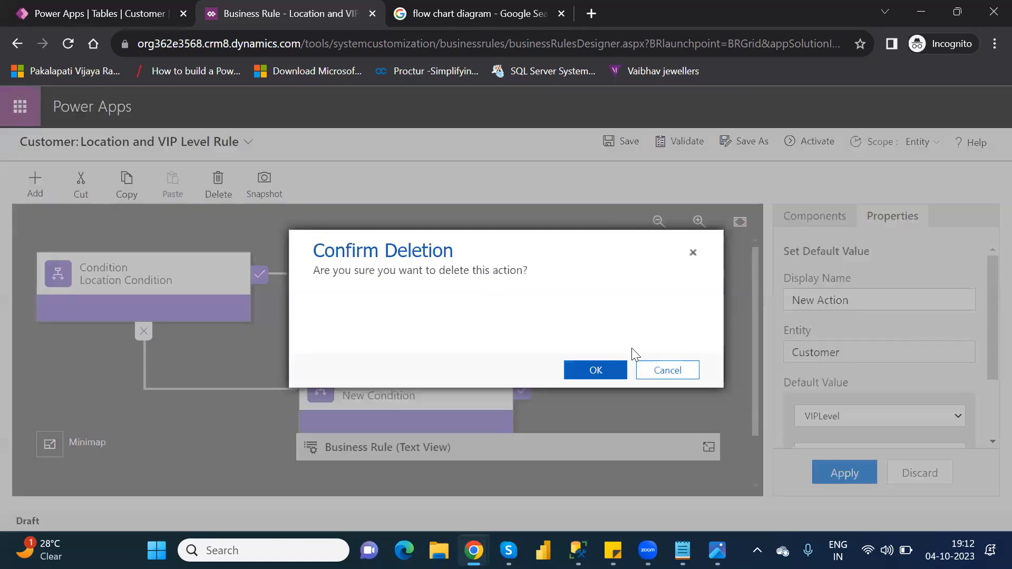
pyautogui.click(613, 368)
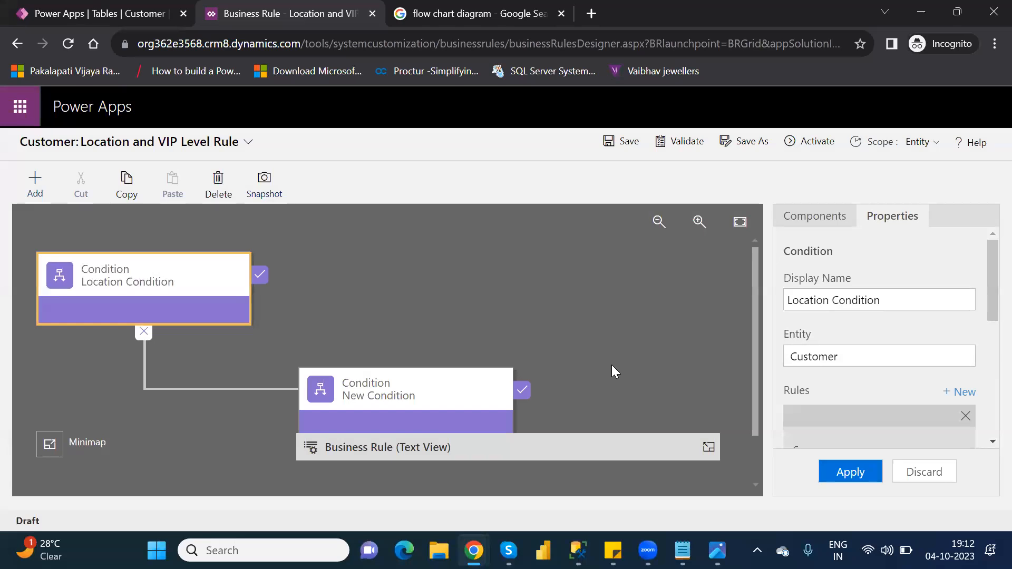
pyautogui.click(817, 216)
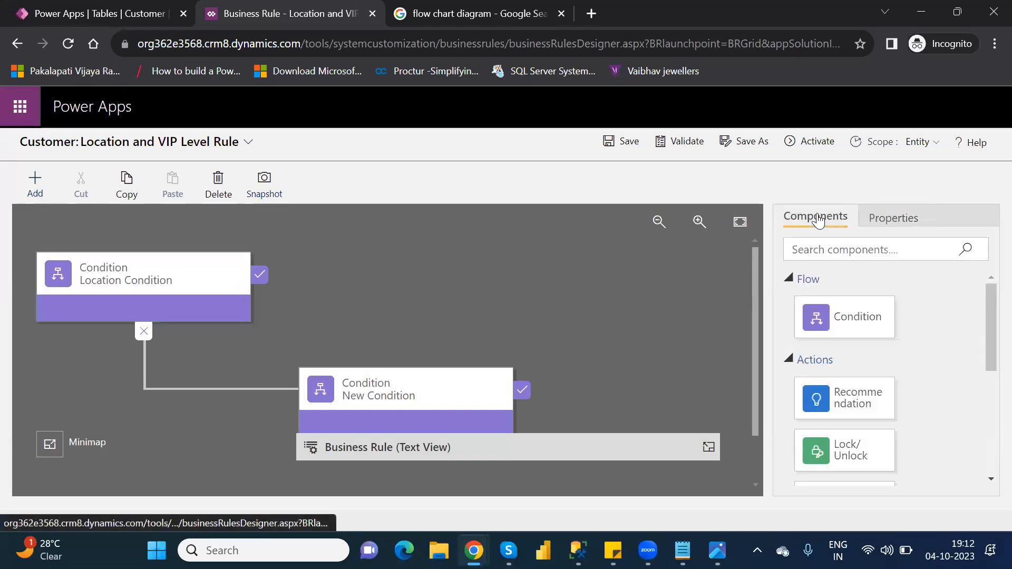
pyautogui.click(146, 267)
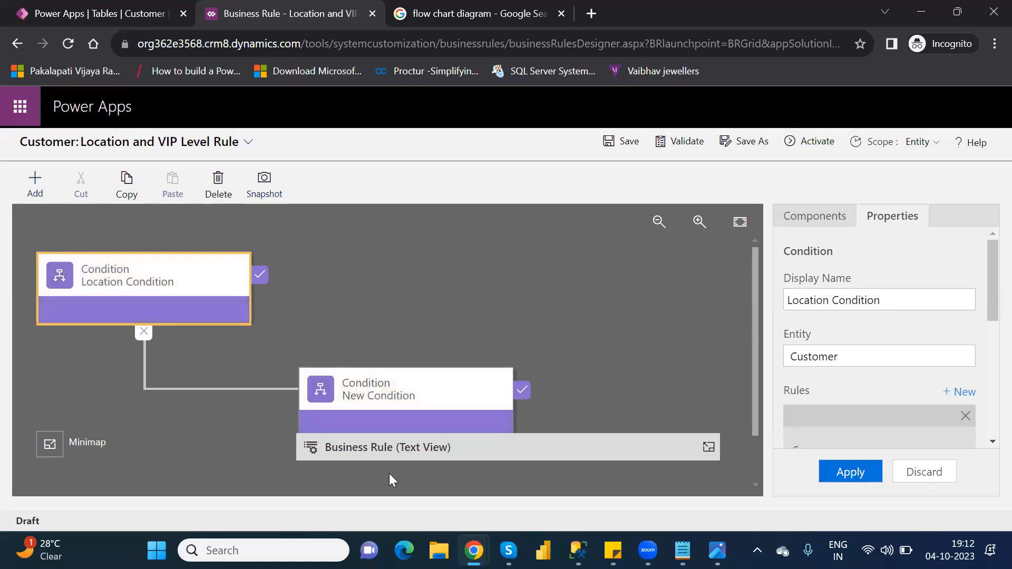
pyautogui.click(561, 435)
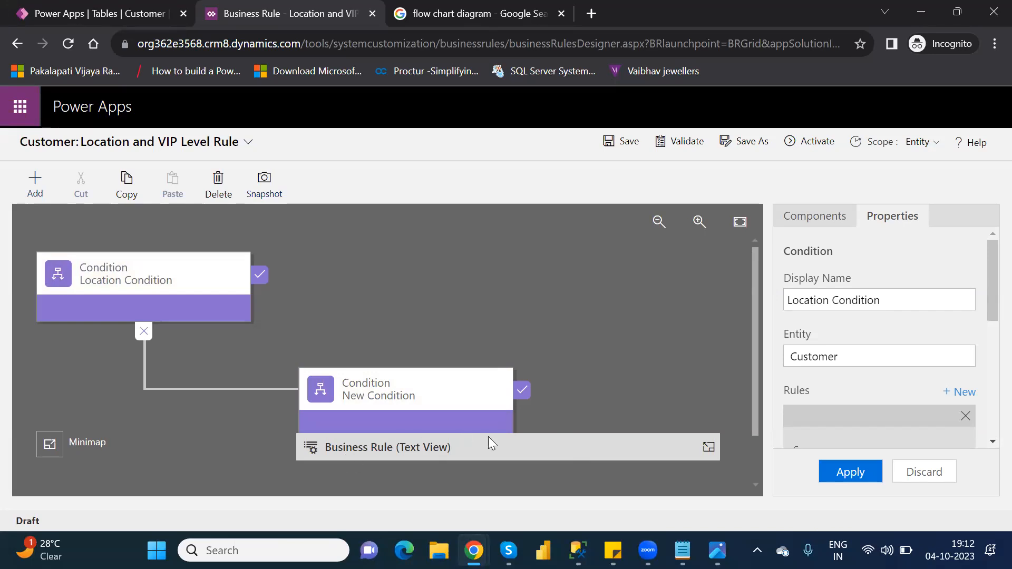
pyautogui.click(708, 447)
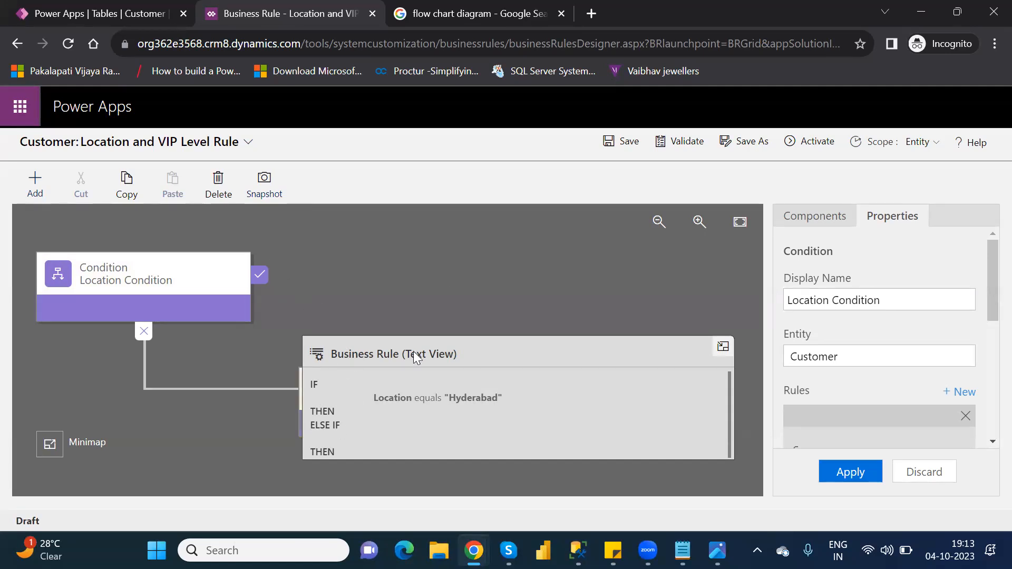
pyautogui.click(722, 346)
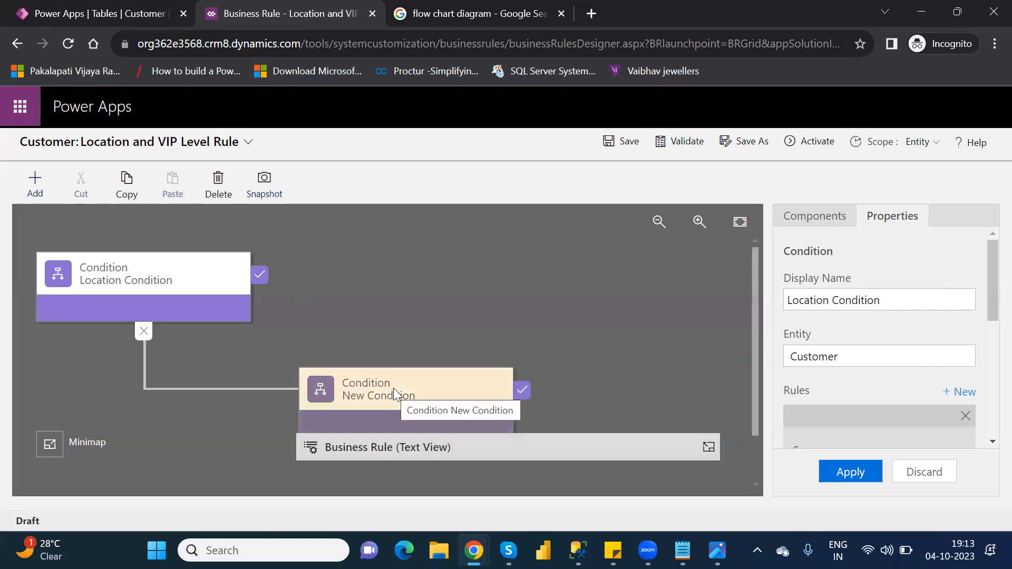
pyautogui.click(113, 274)
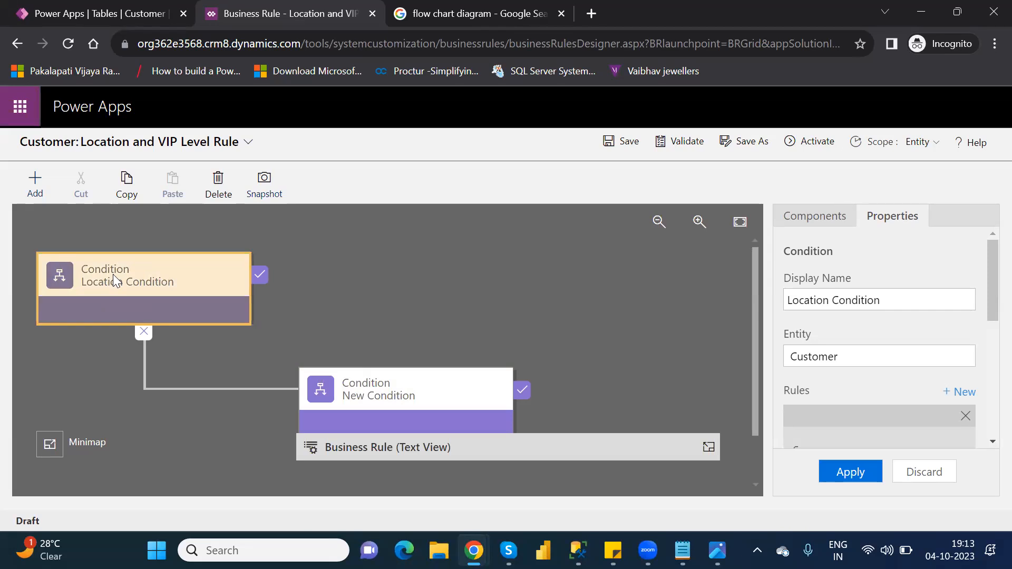
pyautogui.click(828, 220)
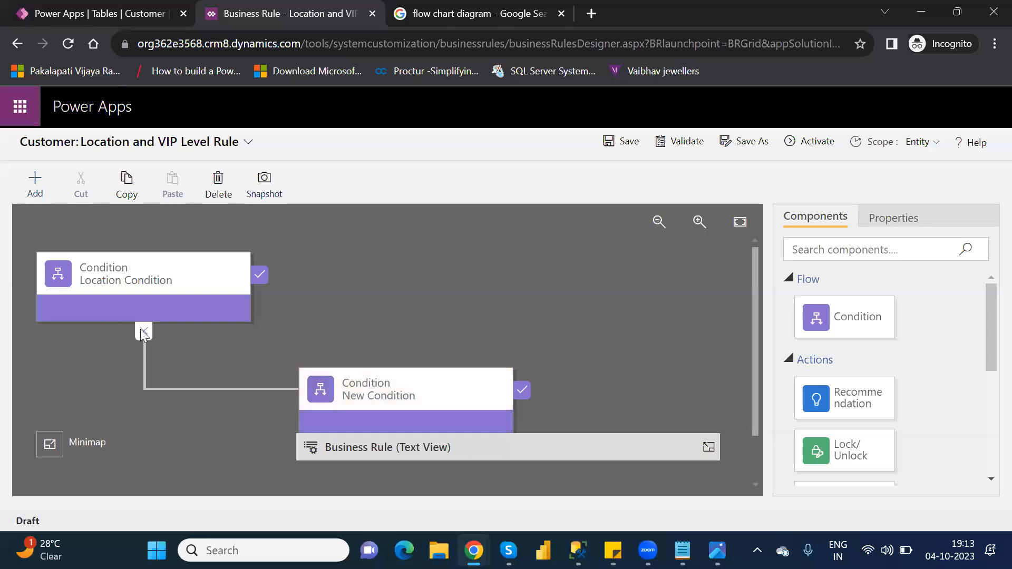
# - Delete the existing New Condition from the rule
pyautogui.click(403, 393)
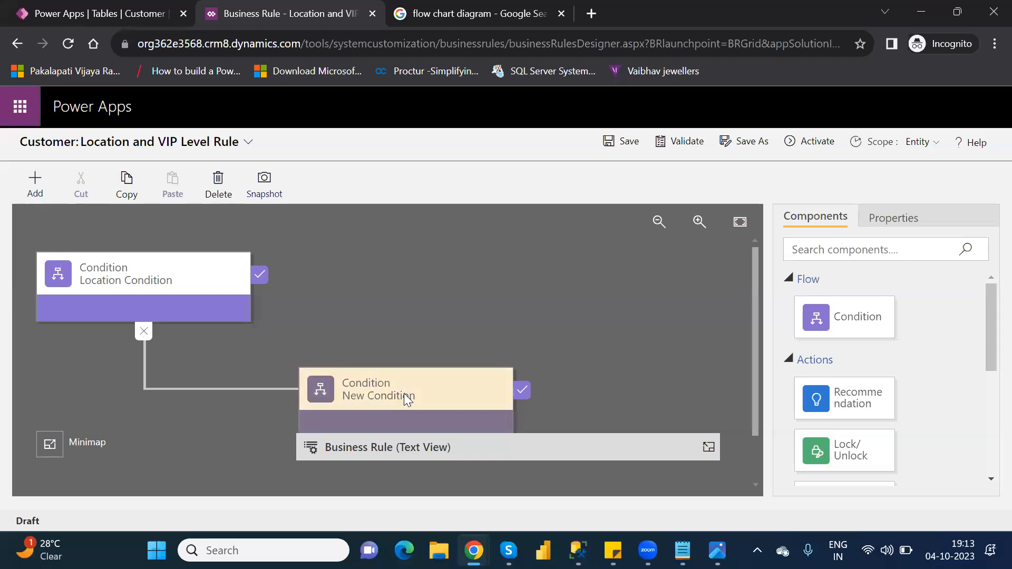
pyautogui.press('Delete')
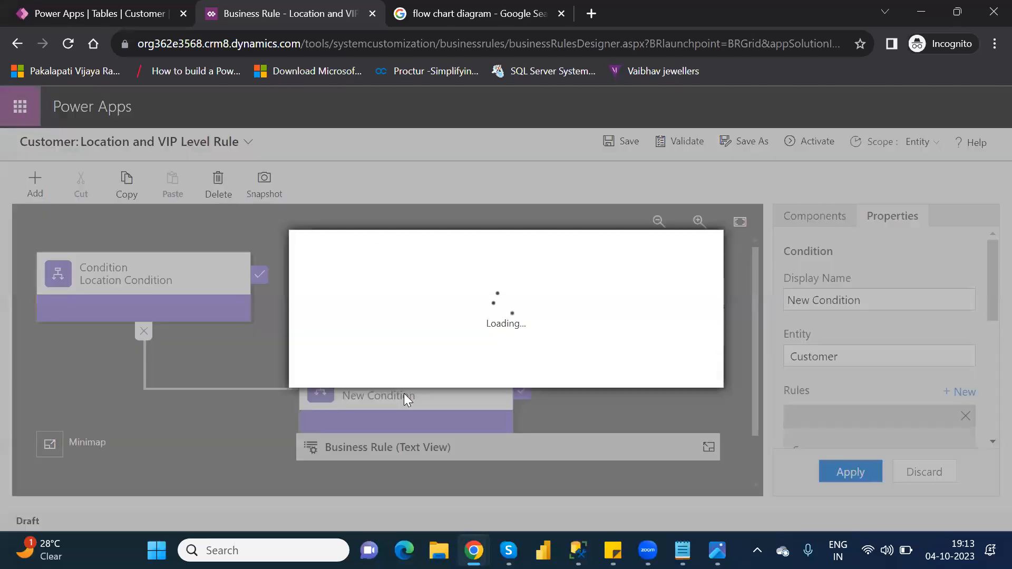
pyautogui.click(595, 372)
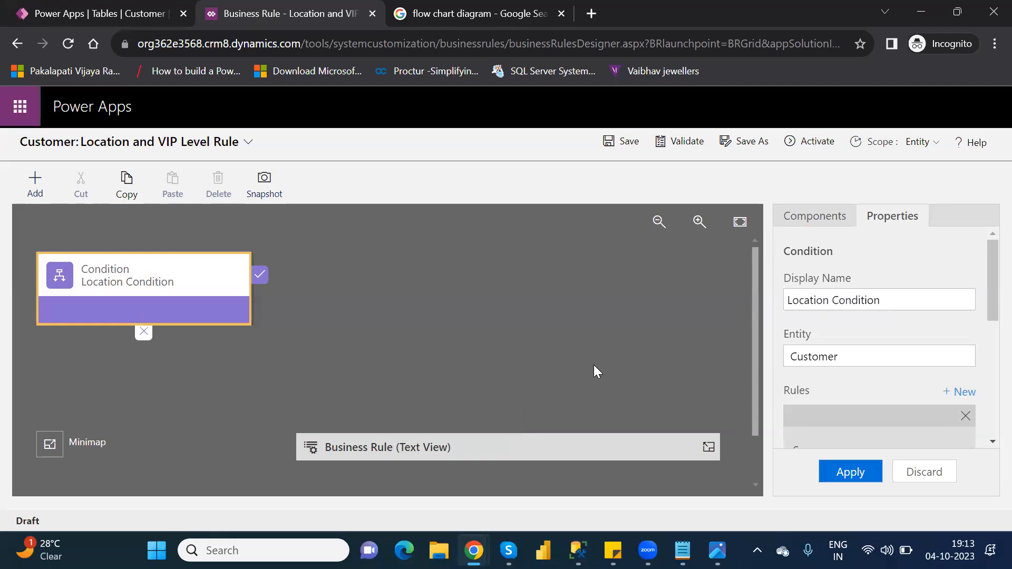
# - Attach a fresh Condition to the Location Condition's else branch and expand the Text View
pyautogui.click(822, 225)
pyautogui.moveTo(852, 319); pyautogui.dragTo(112, 354)
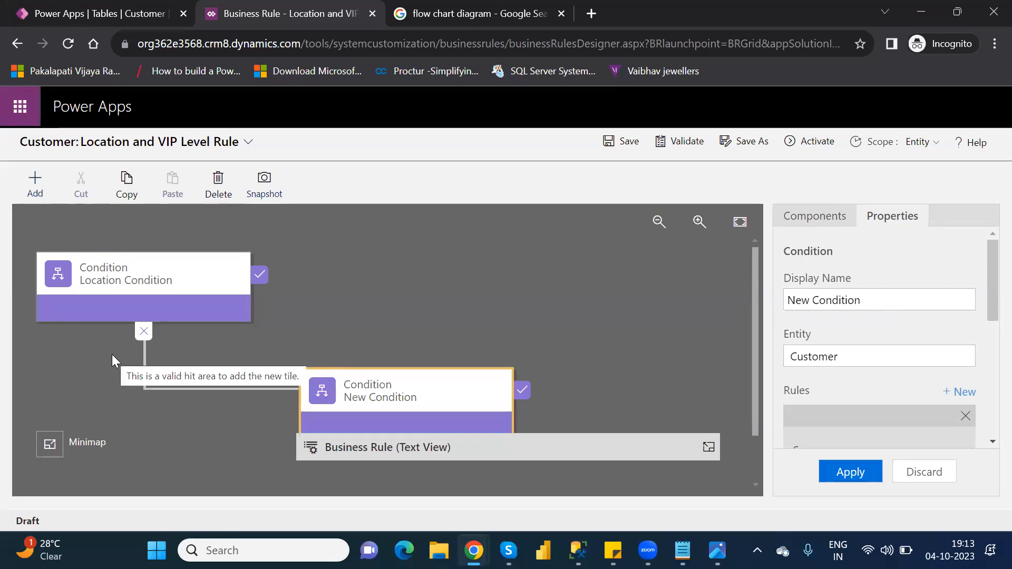
pyautogui.click(110, 290)
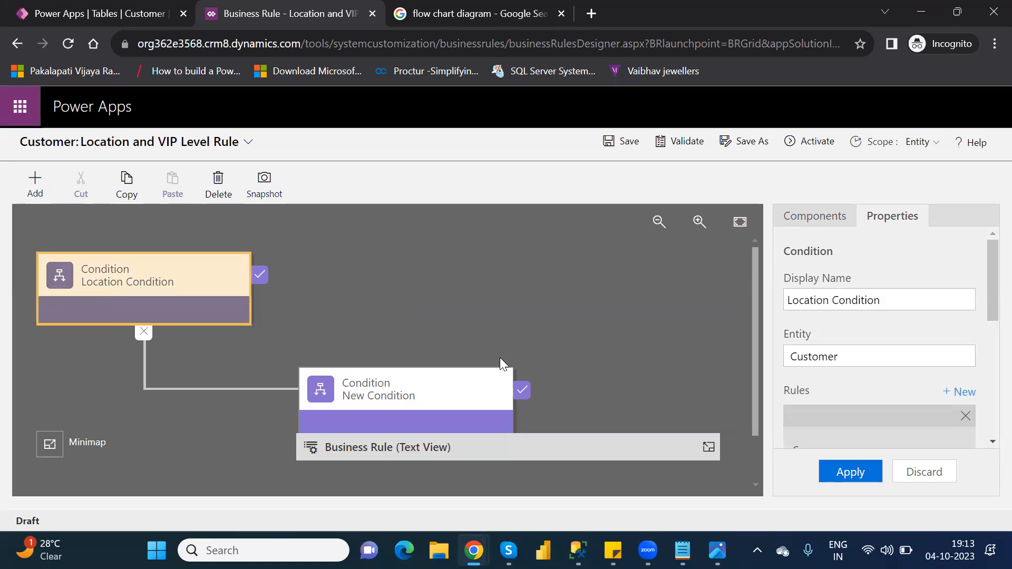
pyautogui.click(709, 448)
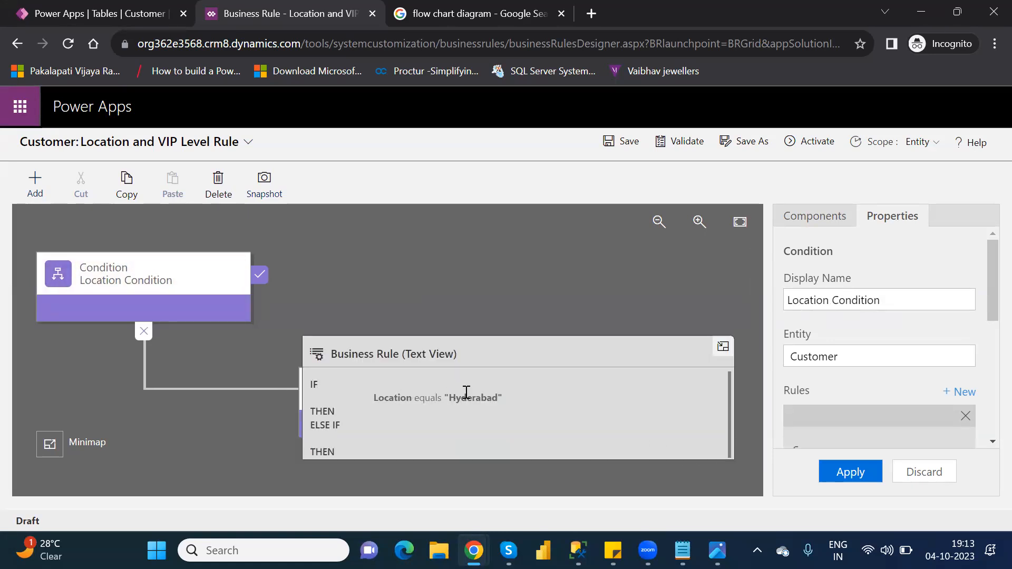
pyautogui.click(152, 276)
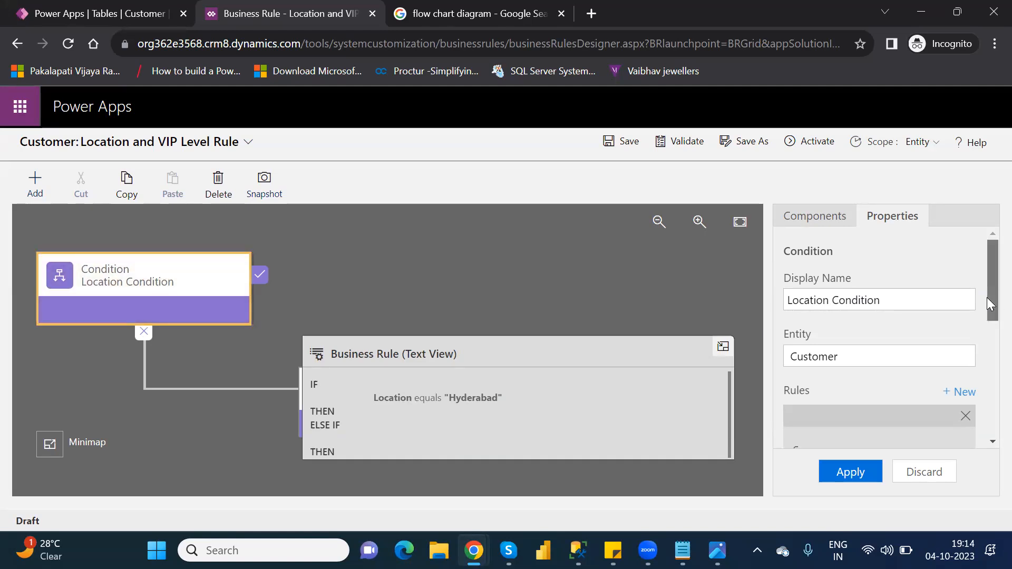
pyautogui.moveTo(987, 297); pyautogui.dragTo(986, 315)
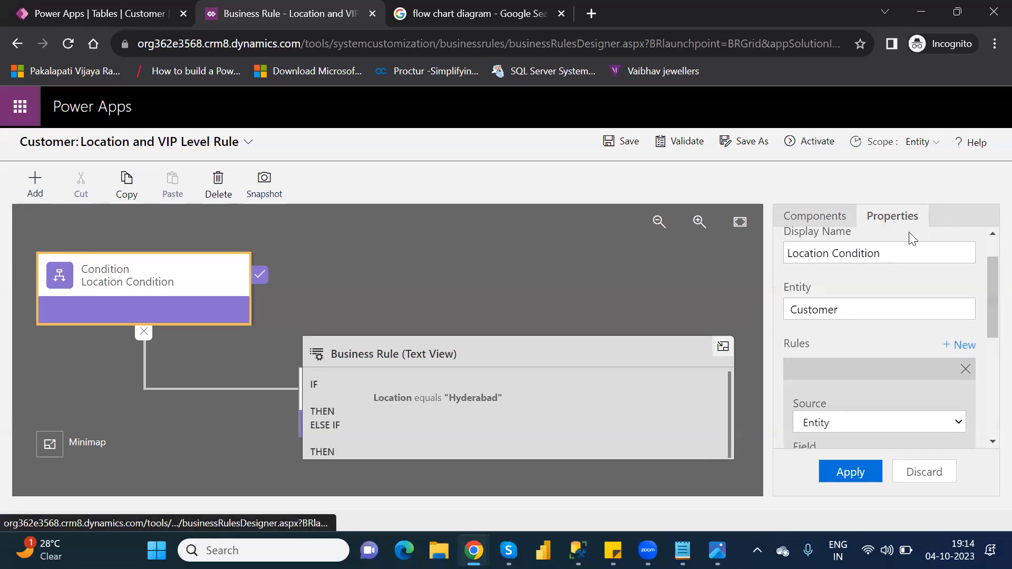
pyautogui.moveTo(987, 319); pyautogui.dragTo(987, 383)
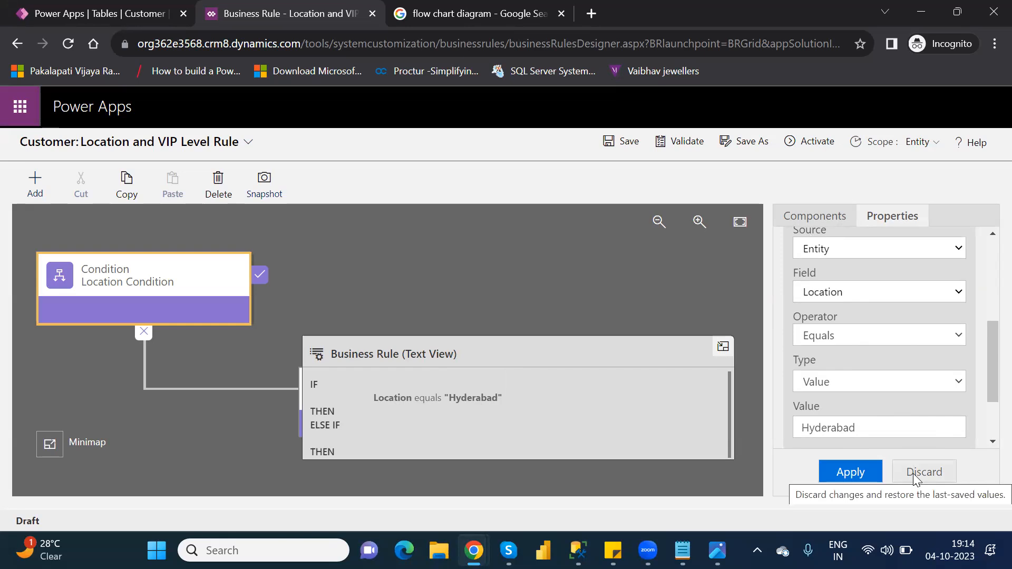
pyautogui.click(827, 221)
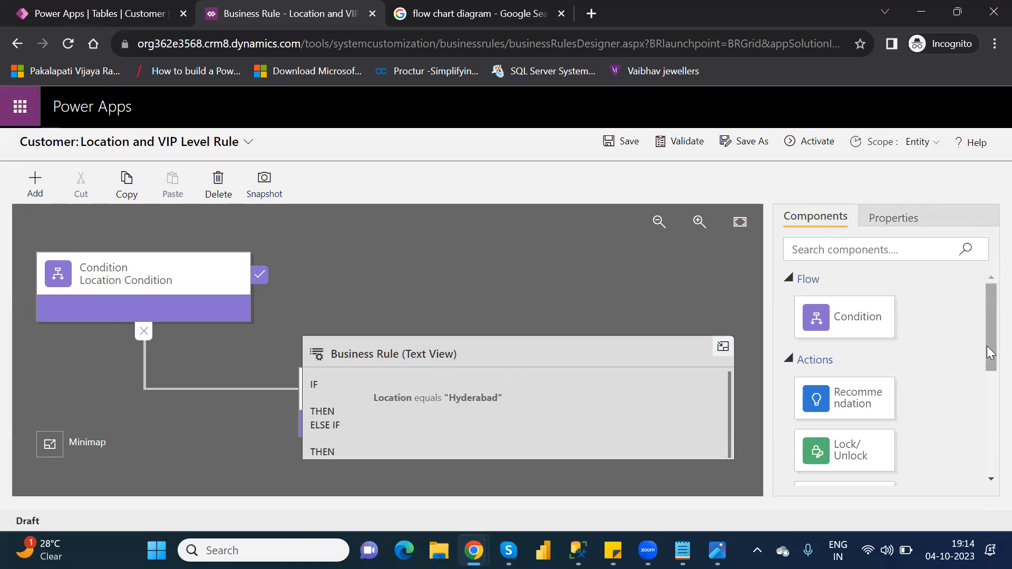
pyautogui.moveTo(987, 346); pyautogui.dragTo(987, 457)
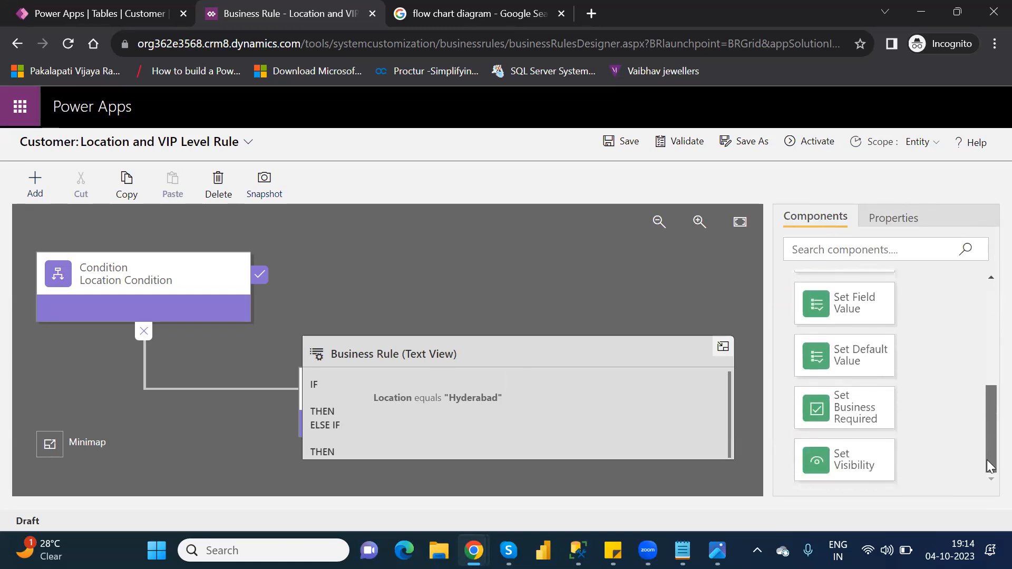
pyautogui.click(92, 286)
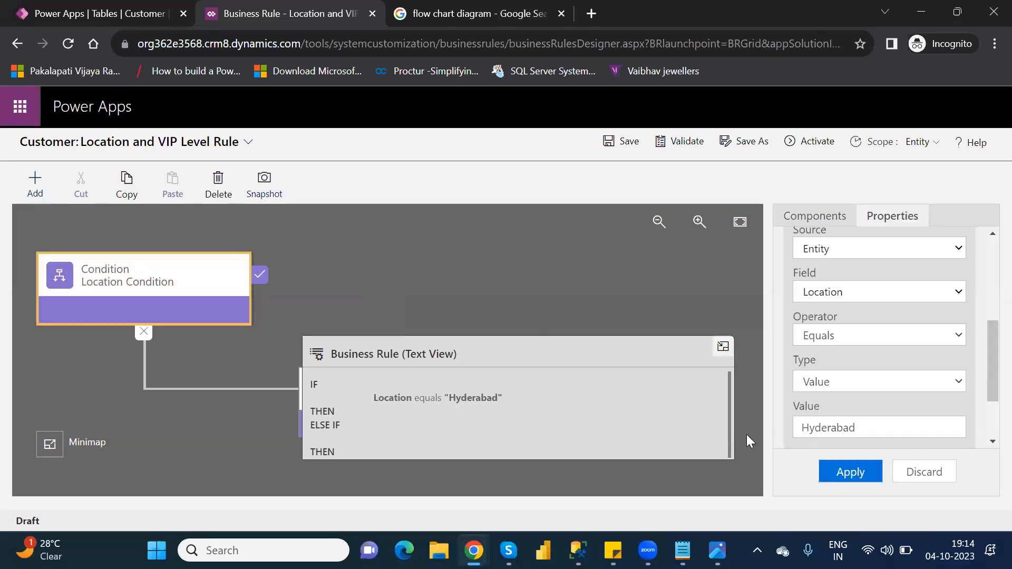
pyautogui.click(373, 263)
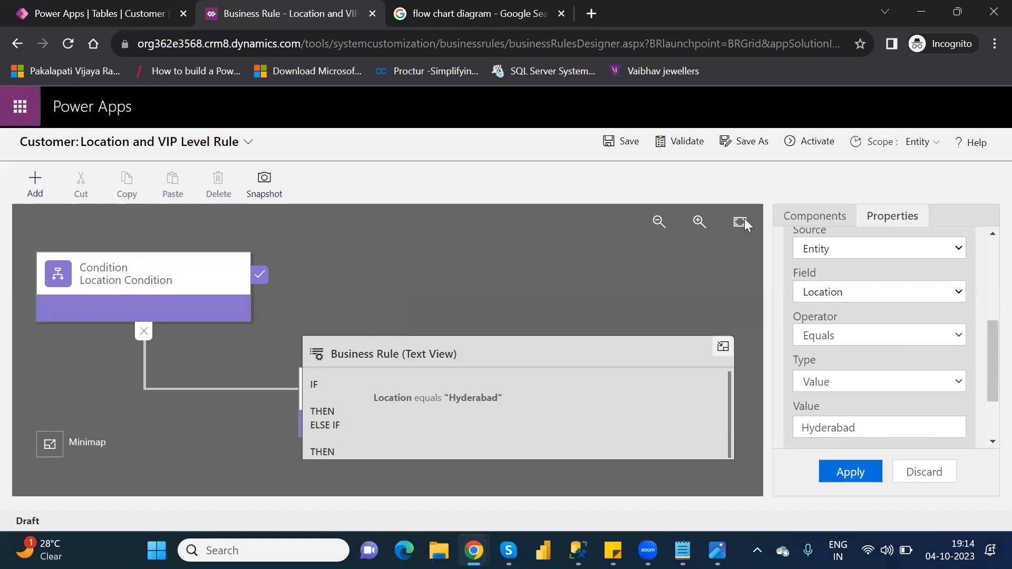
pyautogui.click(828, 224)
# - Add a Set Visibility action beside the Location Condition
pyautogui.moveTo(866, 450); pyautogui.dragTo(279, 294)
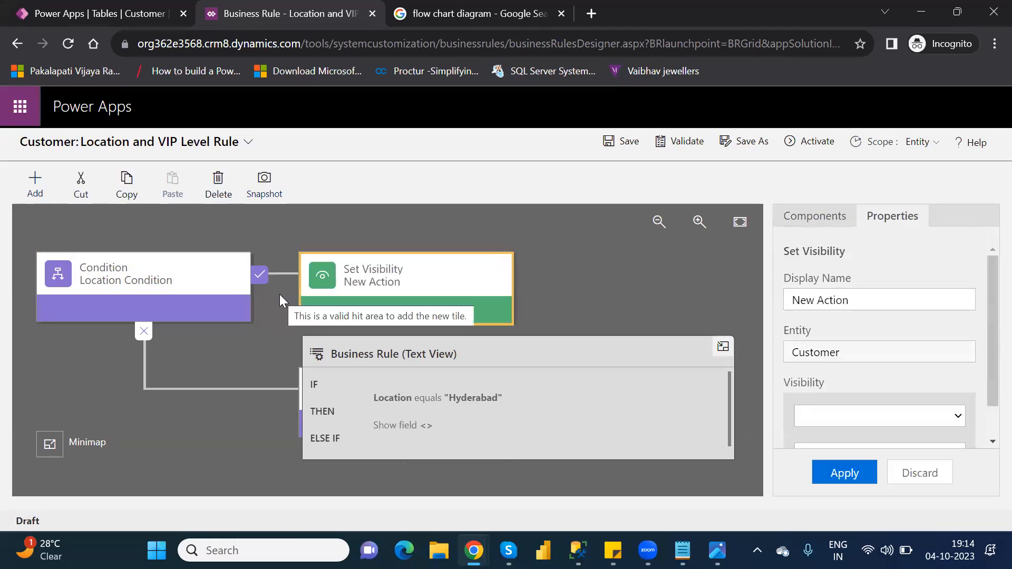
pyautogui.click(837, 217)
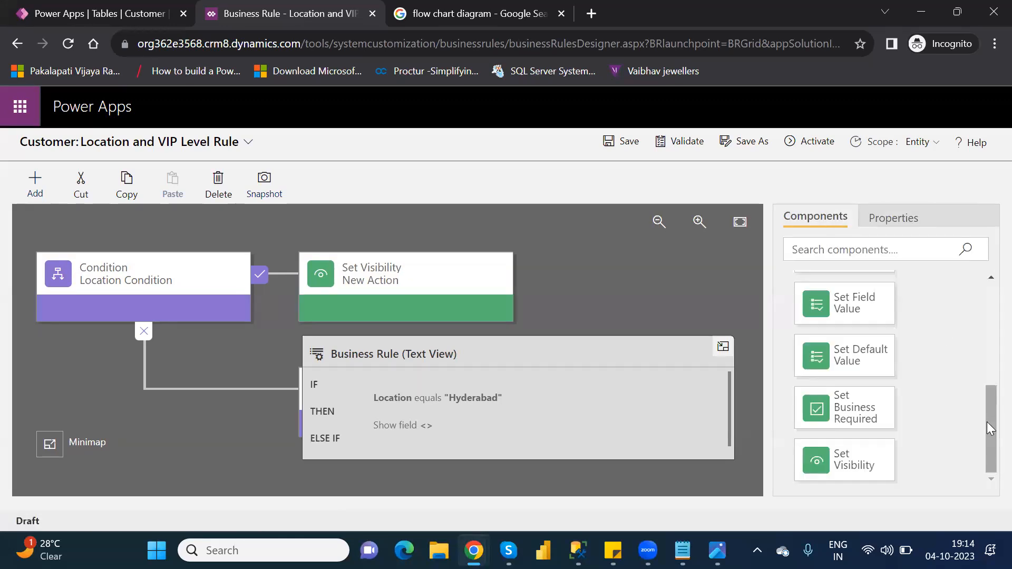
pyautogui.moveTo(989, 416); pyautogui.dragTo(992, 479)
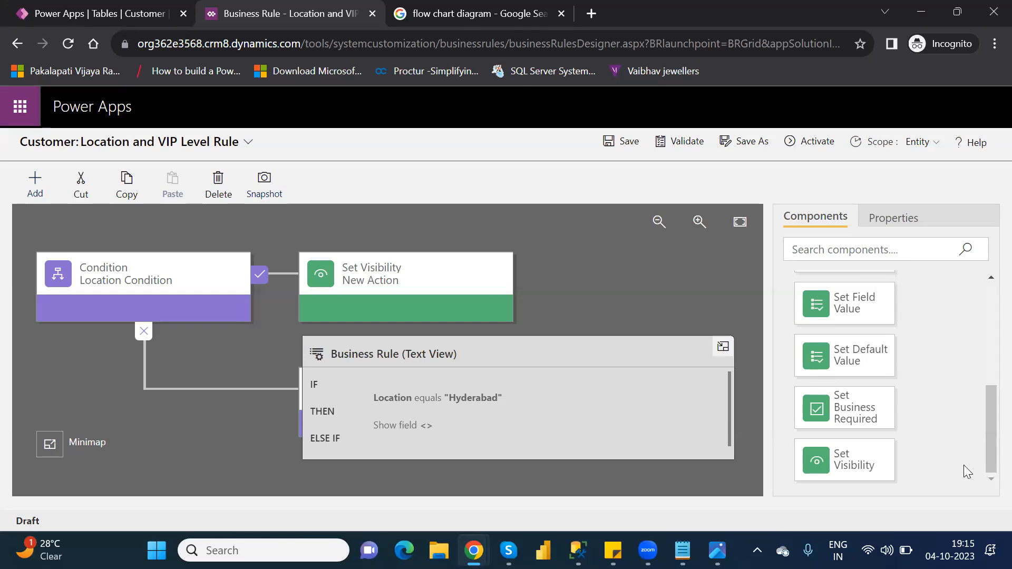
# - Apply the Location Condition as Location Equals Hyderabad
pyautogui.click(155, 273)
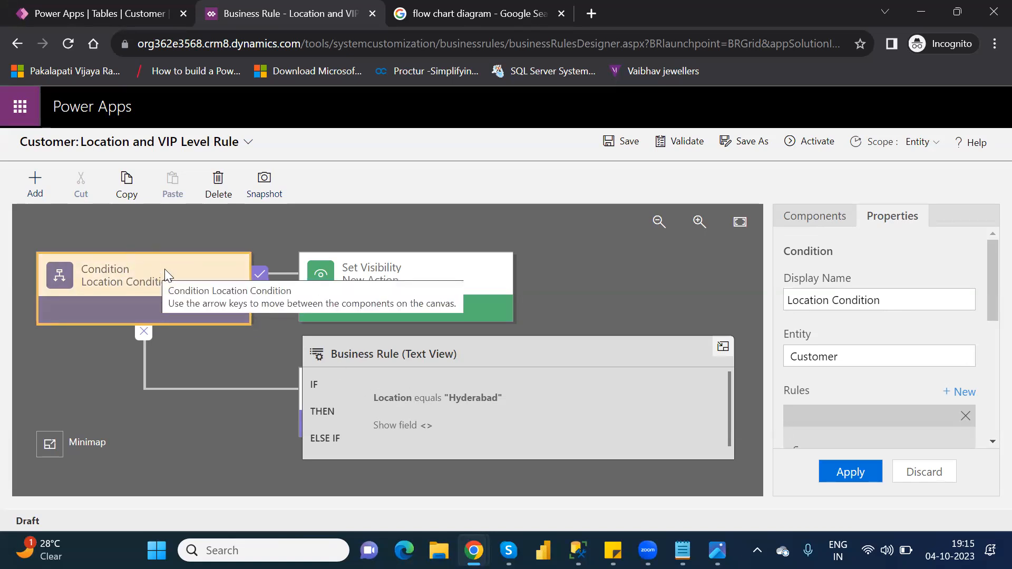
pyautogui.moveTo(987, 290); pyautogui.dragTo(987, 386)
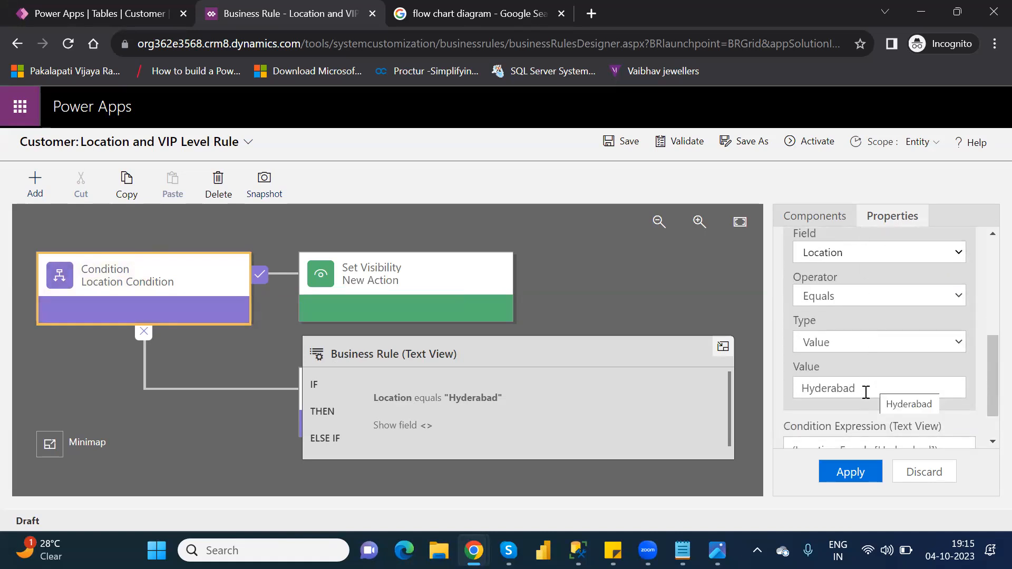
pyautogui.click(848, 473)
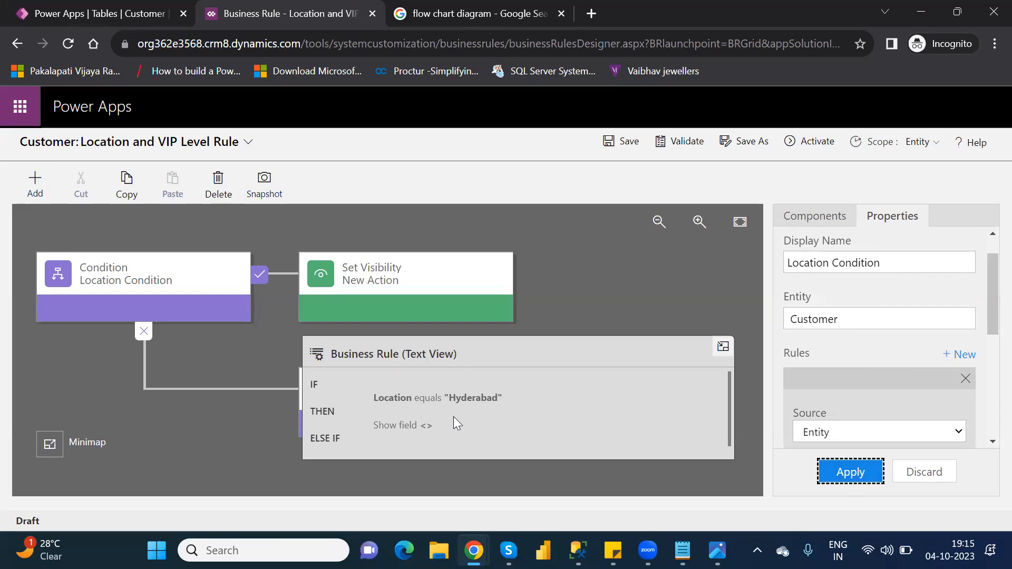
pyautogui.click(77, 256)
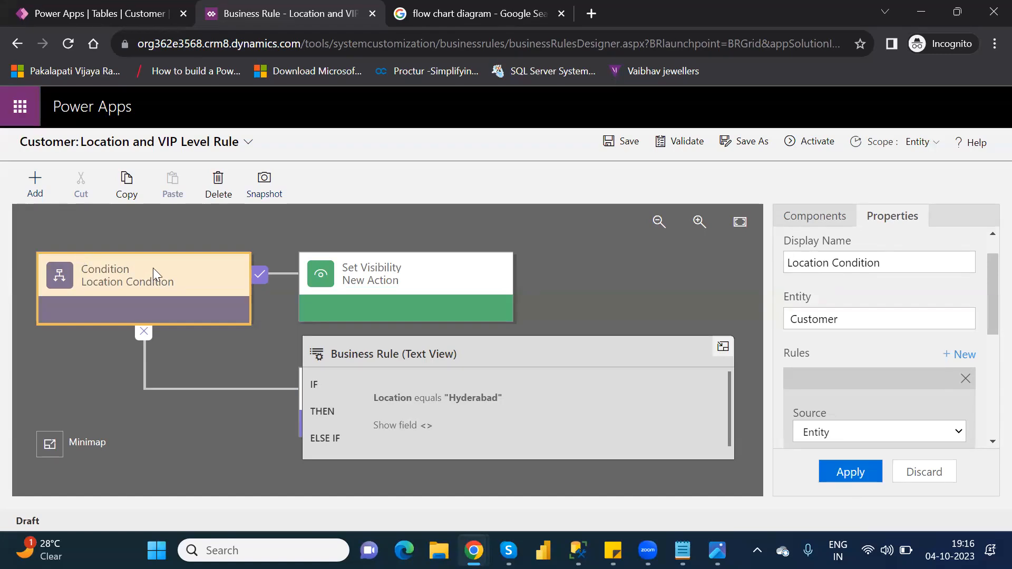
# - Select the Set Visibility action, then open a new Microsoft Edge window
pyautogui.click(403, 267)
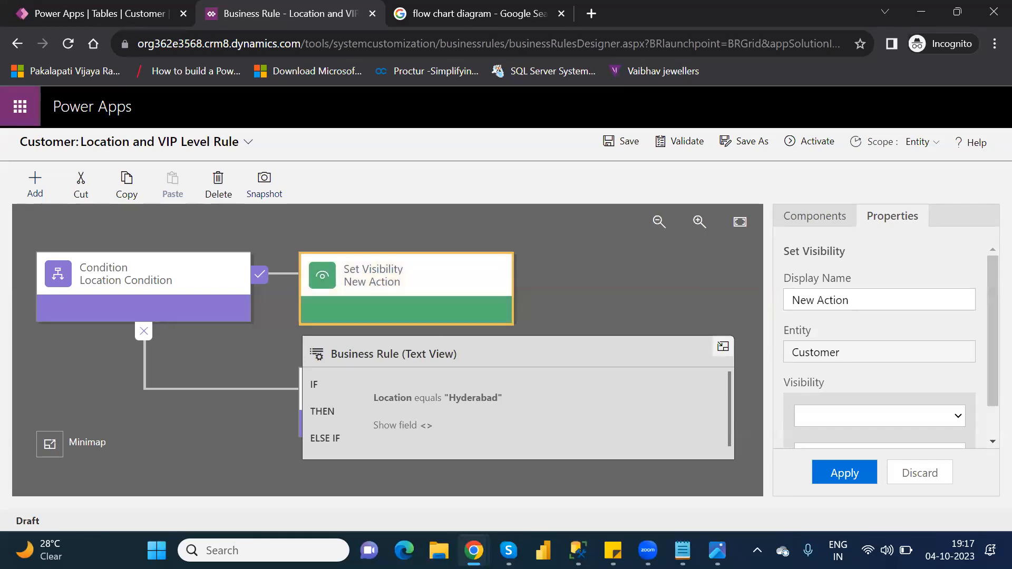
pyautogui.click(404, 551)
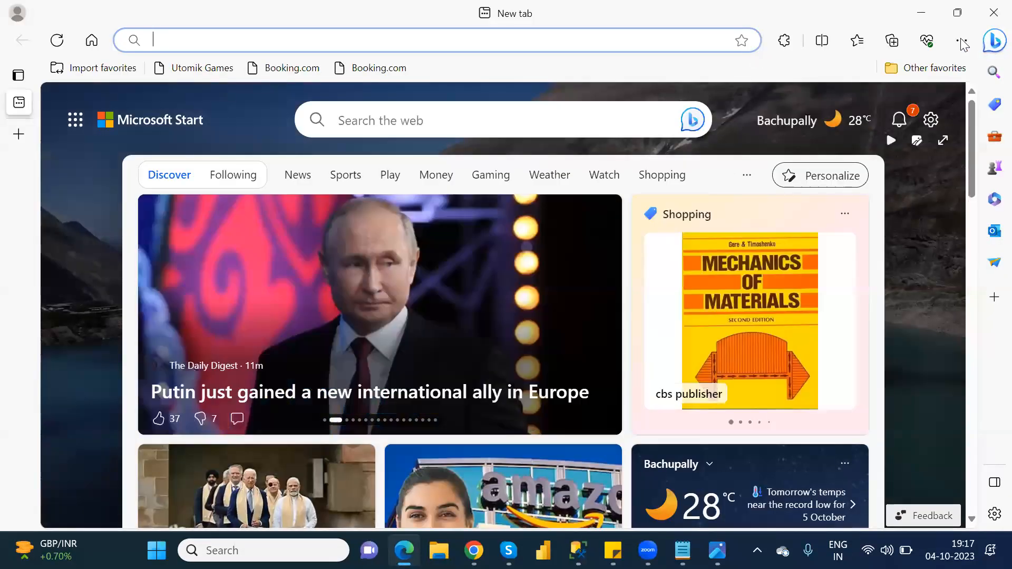
# - Search 'power' in Edge, open the Microsoft Power Apps site and sign in
pyautogui.click(961, 42)
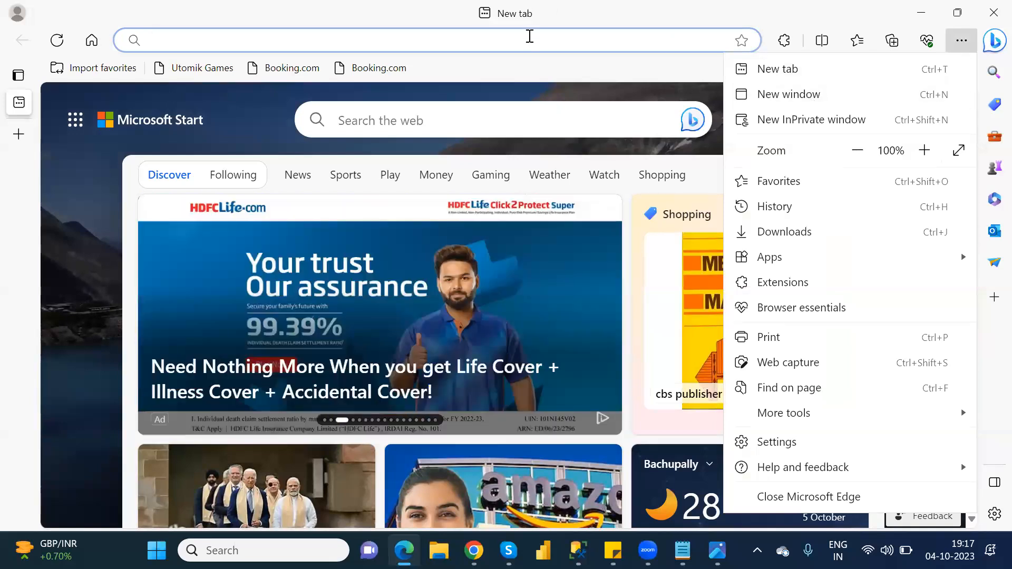
pyautogui.click(530, 37)
pyautogui.write('powerapps.microsoft.com login')
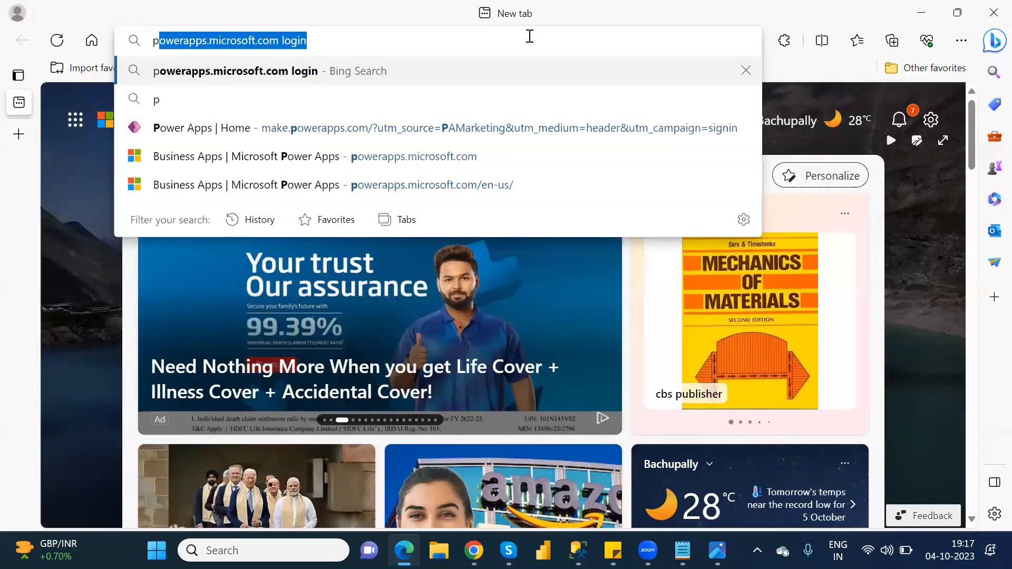
pyautogui.press('Return')
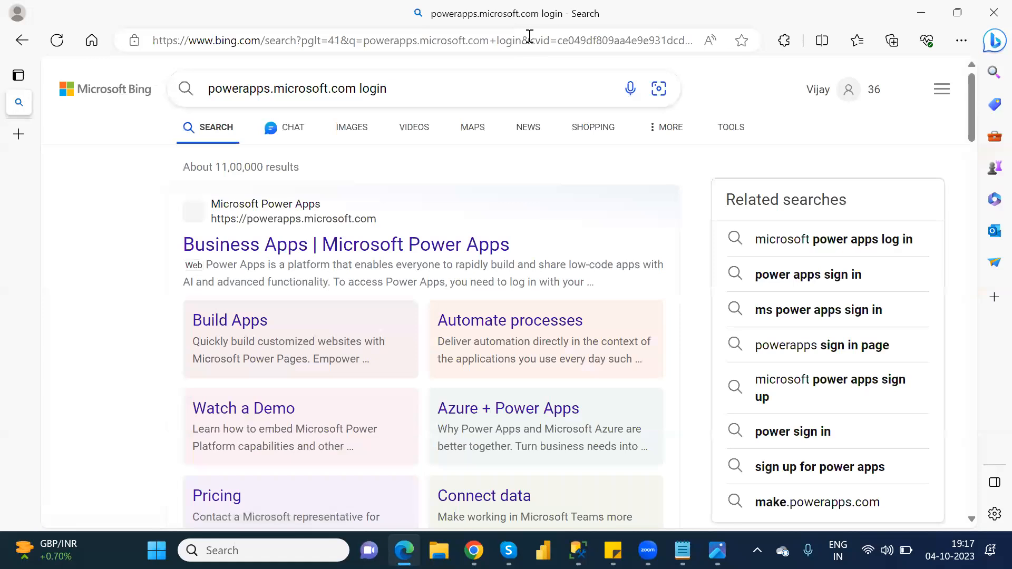
pyautogui.click(416, 250)
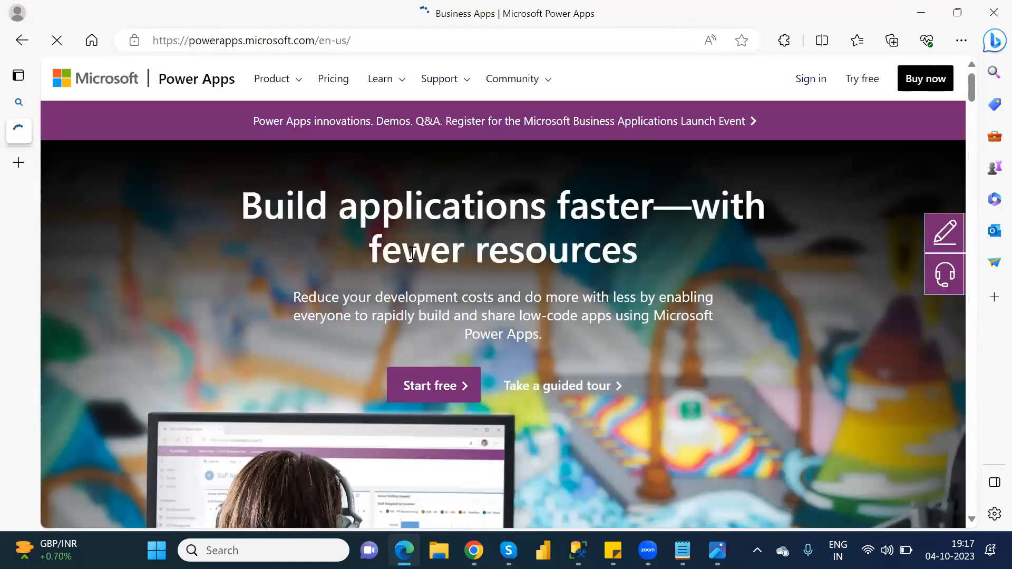
pyautogui.click(821, 74)
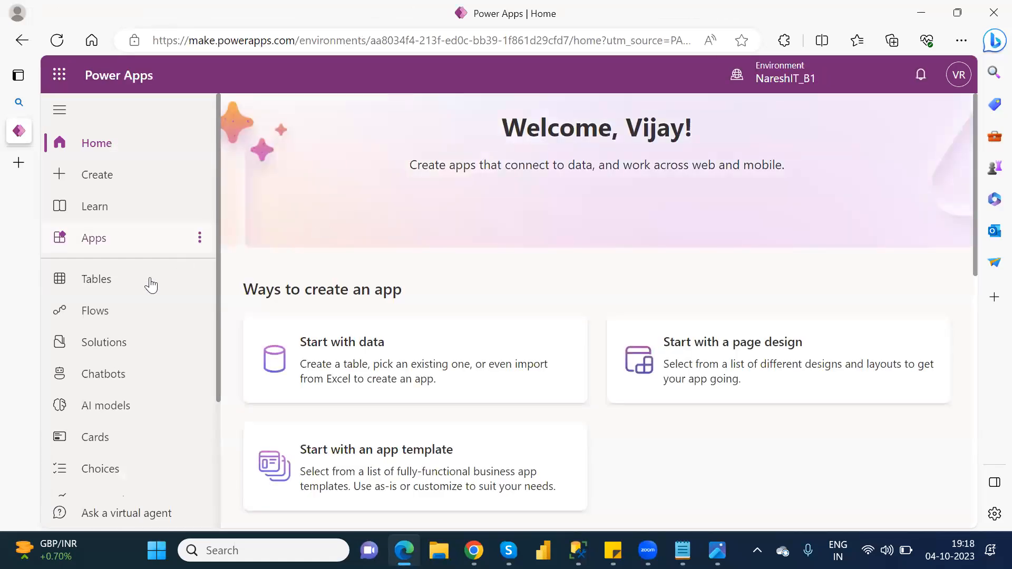
# - Filter the Tables list by 'cust' and open the Customer table
pyautogui.click(132, 286)
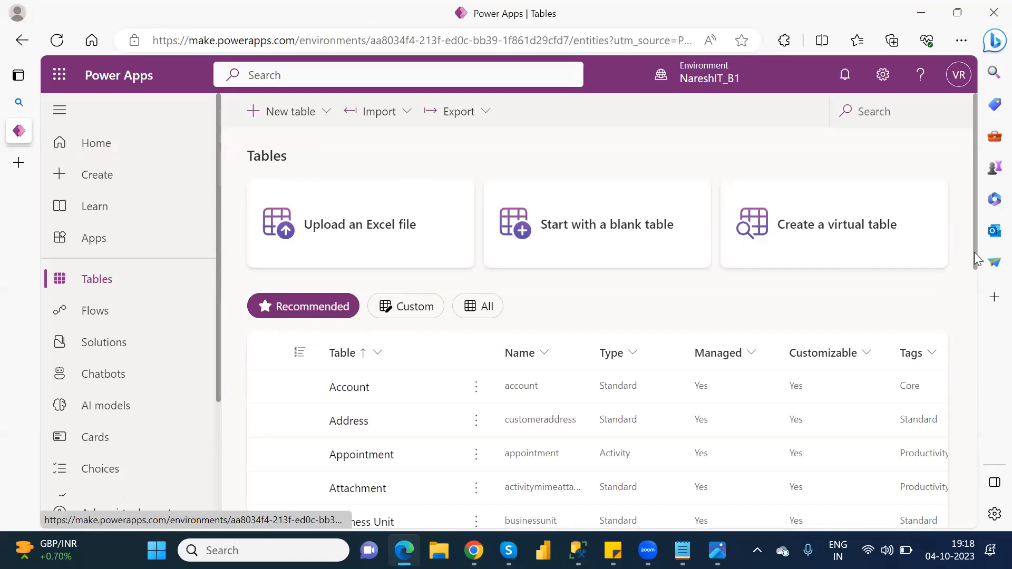
pyautogui.moveTo(977, 267); pyautogui.dragTo(979, 526)
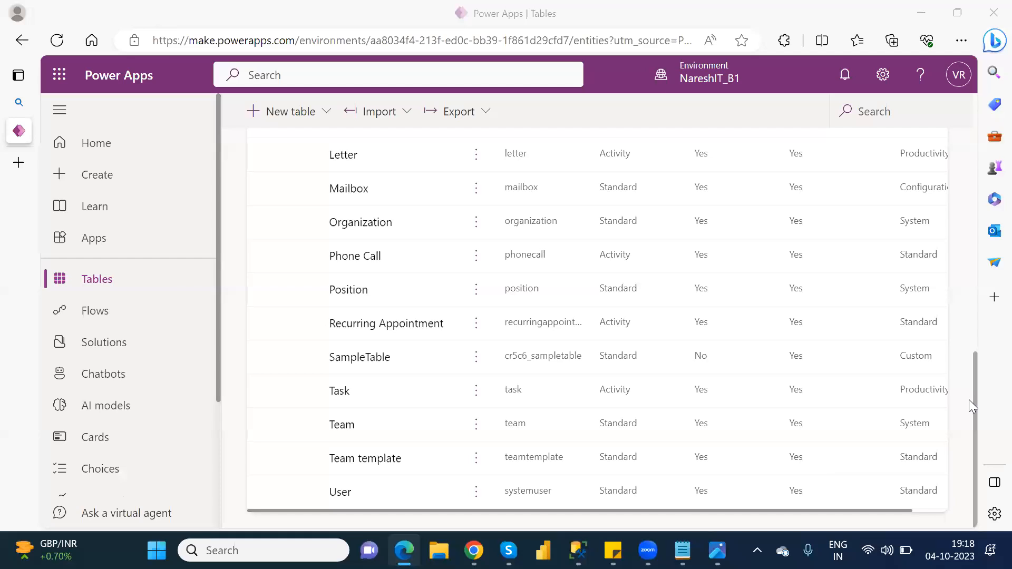
pyautogui.click(973, 191)
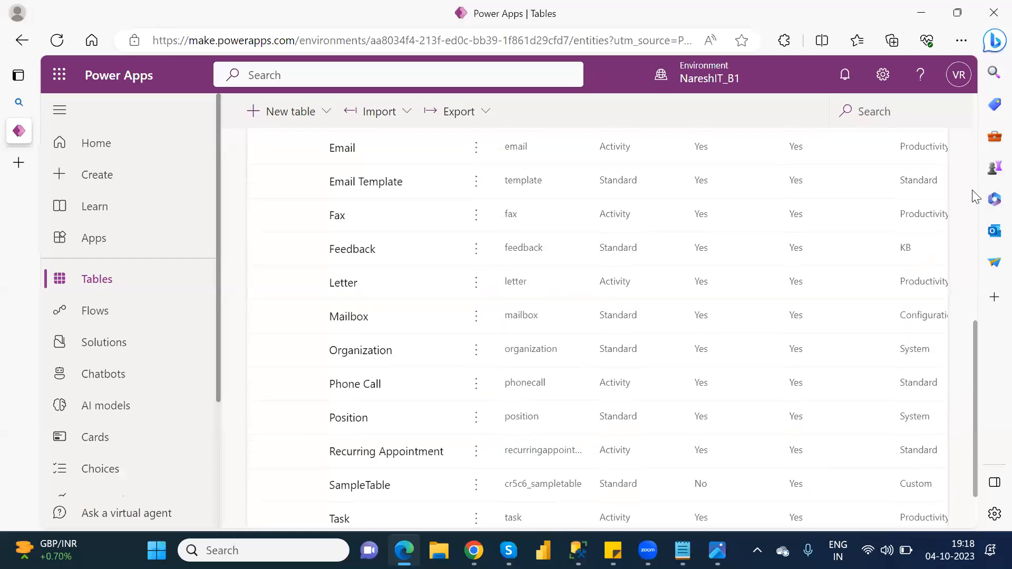
pyautogui.click(903, 112)
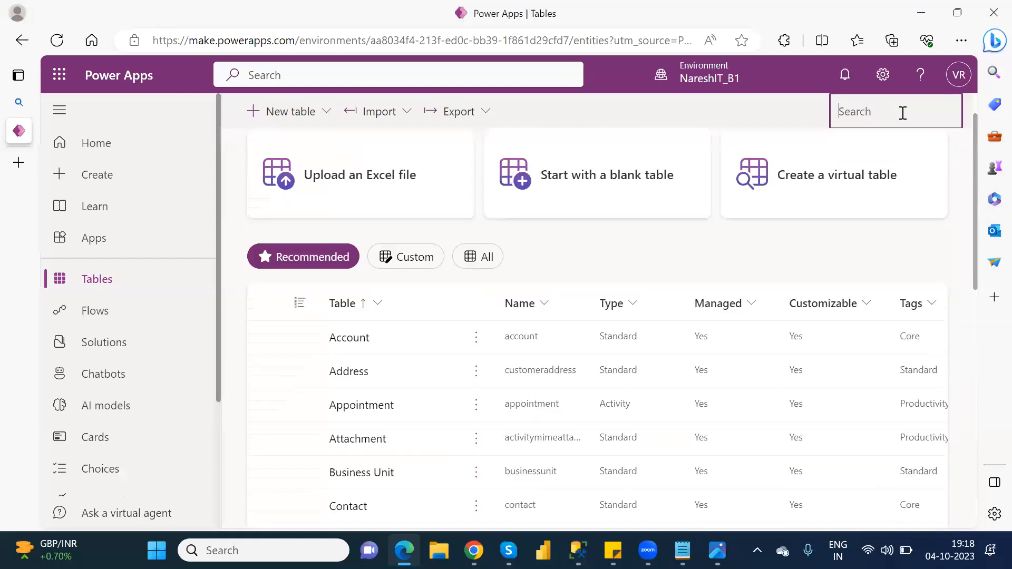
pyautogui.write('cust')
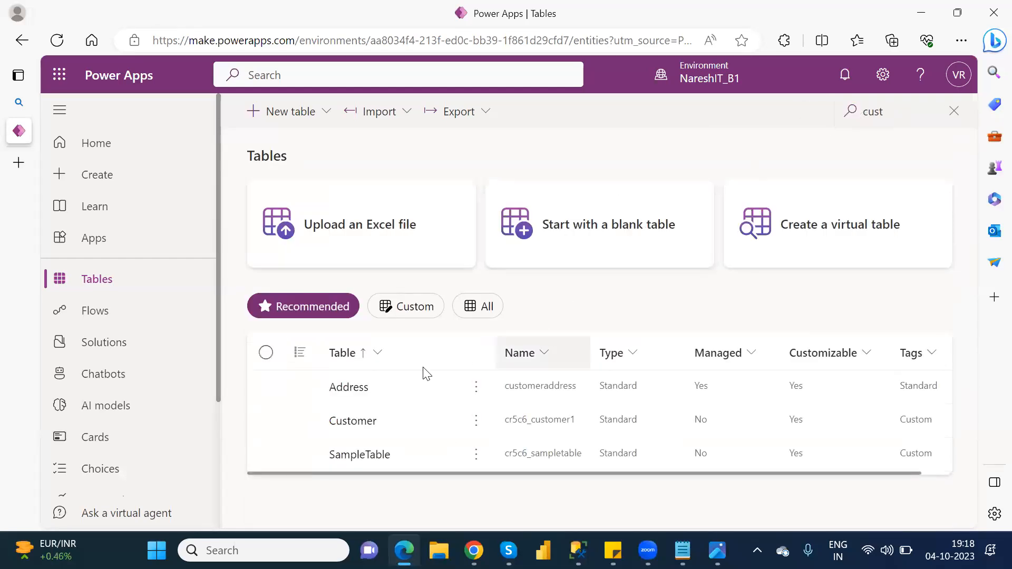
pyautogui.click(352, 421)
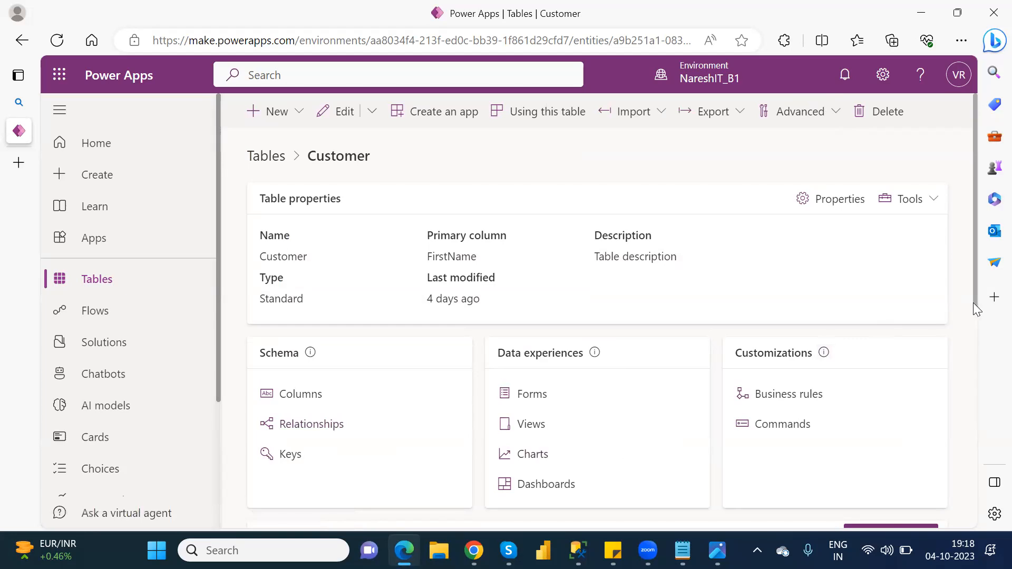
# - Browse the Customers rows in the preview and full grid, then show the Customer table's forms
pyautogui.scroll(-6, 975, 302)
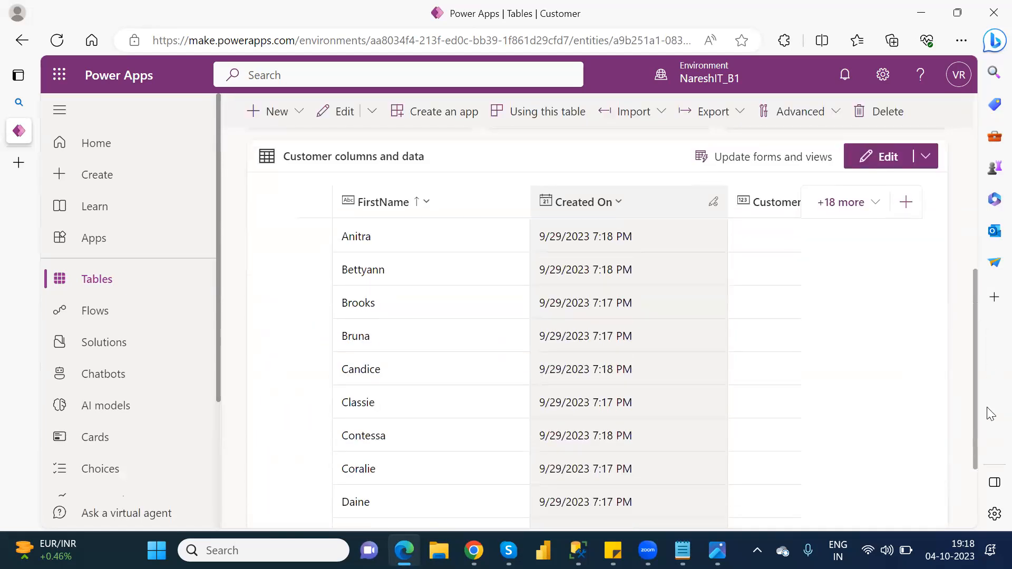
pyautogui.scroll(-3, 982, 480)
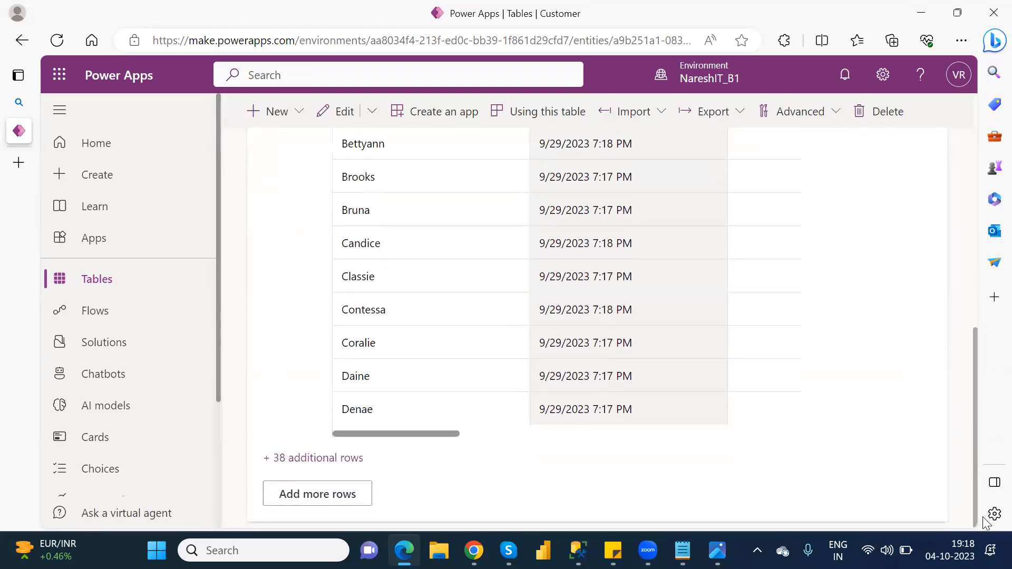
pyautogui.scroll(2, 986, 470)
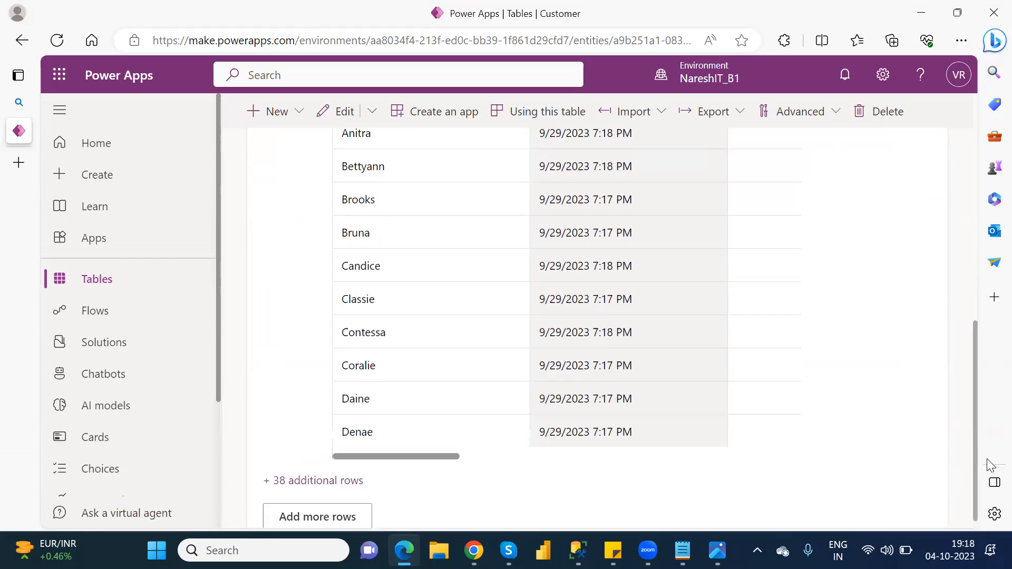
pyautogui.scroll(-2, 990, 478)
pyautogui.scroll(1, 991, 496)
pyautogui.scroll(-2, 991, 517)
pyautogui.click(319, 498)
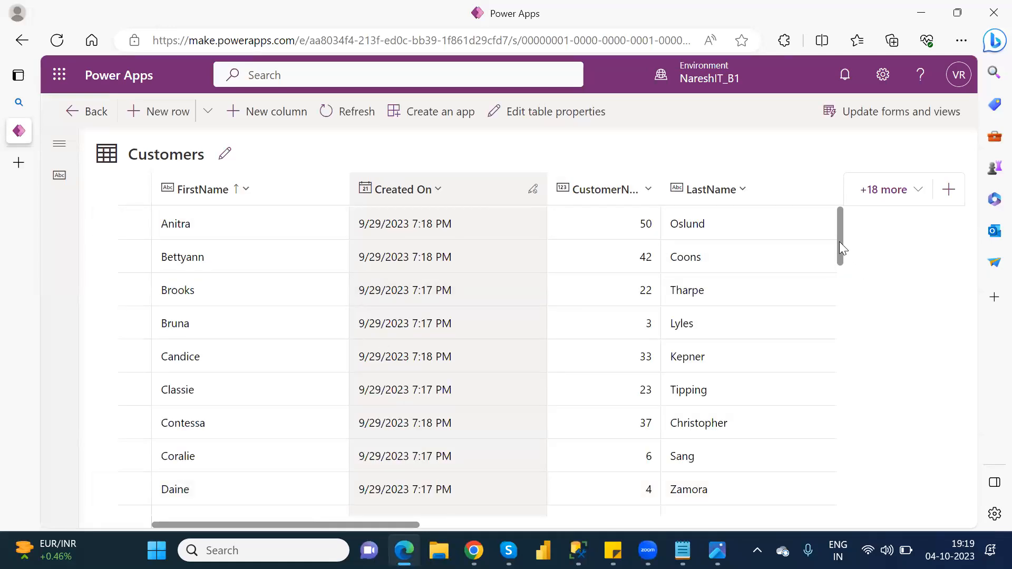
pyautogui.scroll(-3, 845, 273)
pyautogui.scroll(-2, 851, 279)
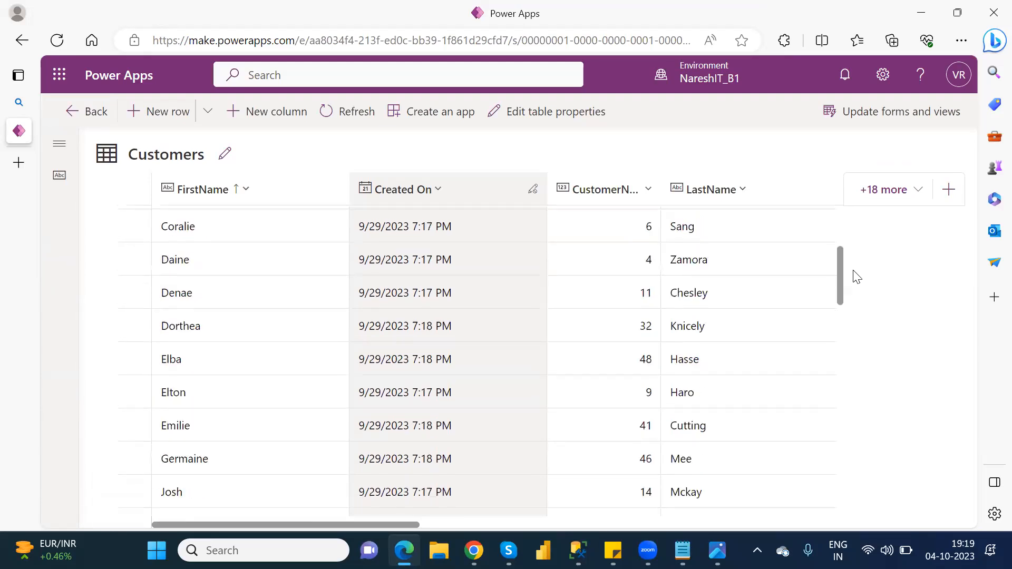
pyautogui.scroll(5, 856, 253)
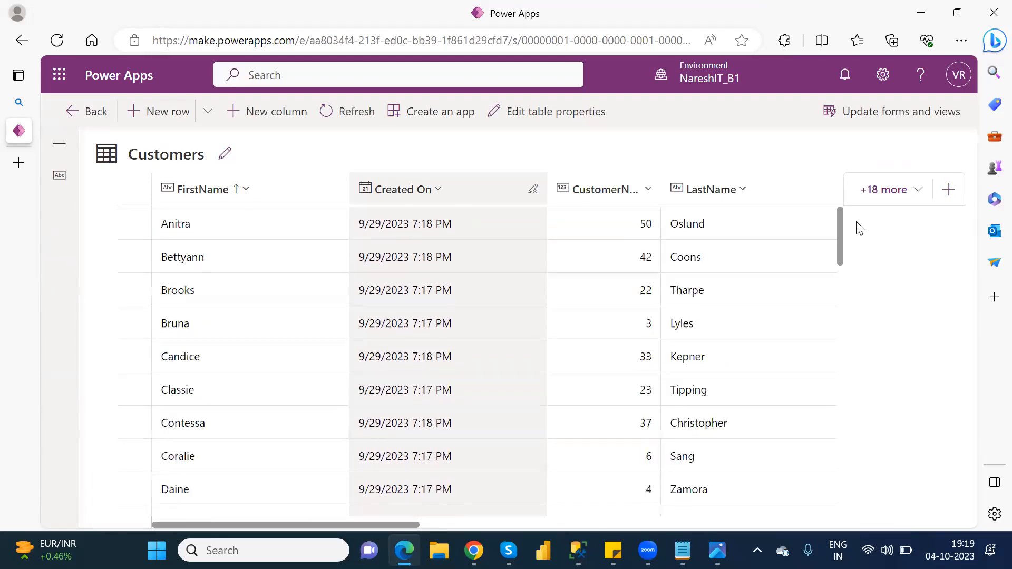
pyautogui.click(96, 111)
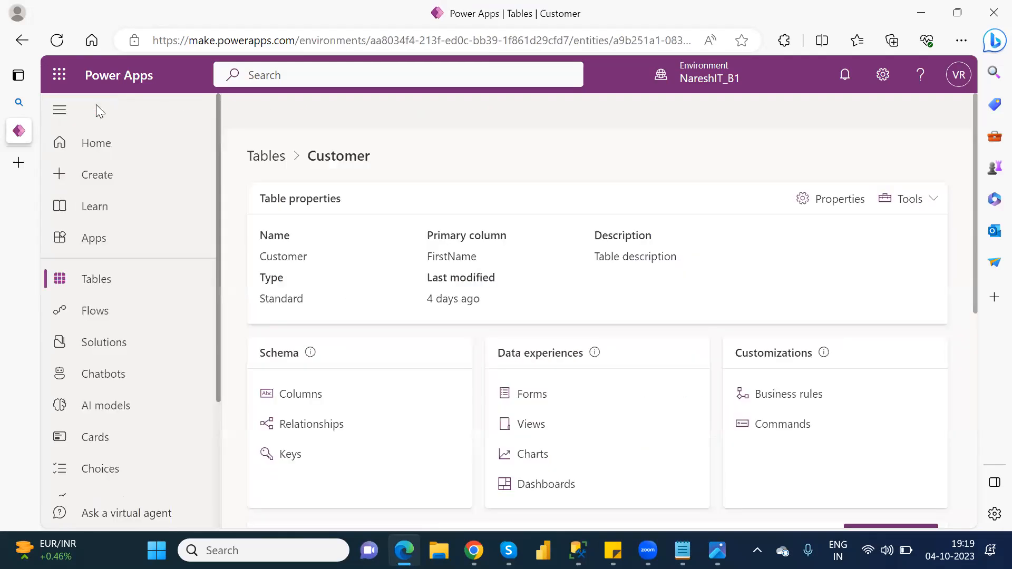
pyautogui.click(529, 395)
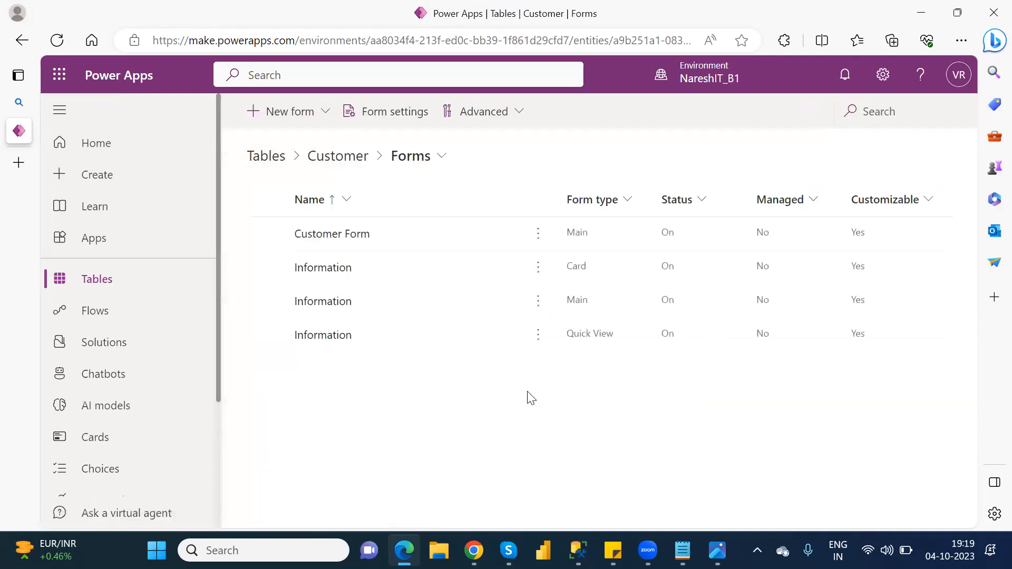
# - Check the Location and VIPLevel fields on Customer Form, then close the Edge window
pyautogui.click(327, 234)
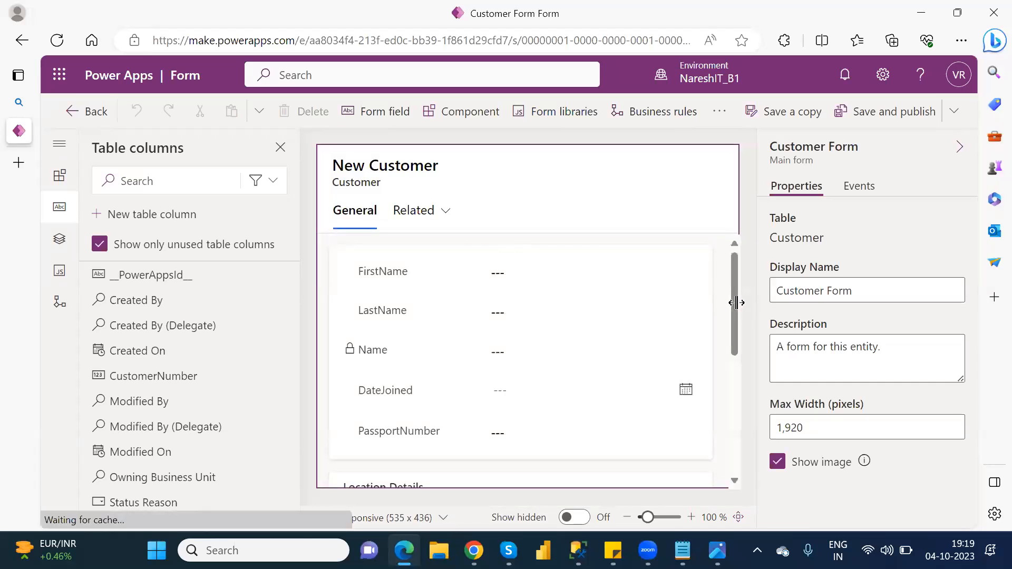
pyautogui.moveTo(733, 312); pyautogui.dragTo(755, 433)
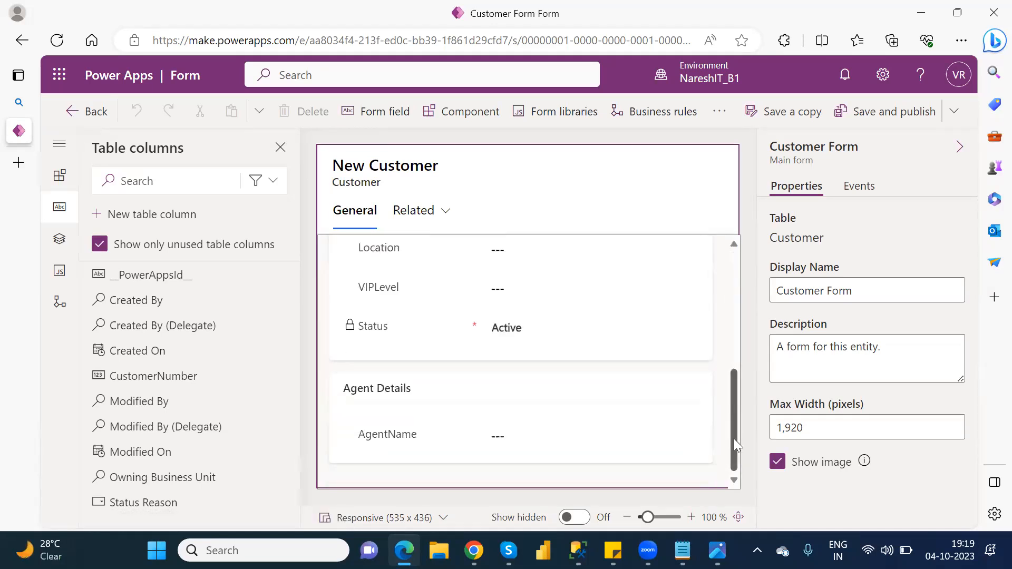
pyautogui.moveTo(734, 375); pyautogui.dragTo(733, 297)
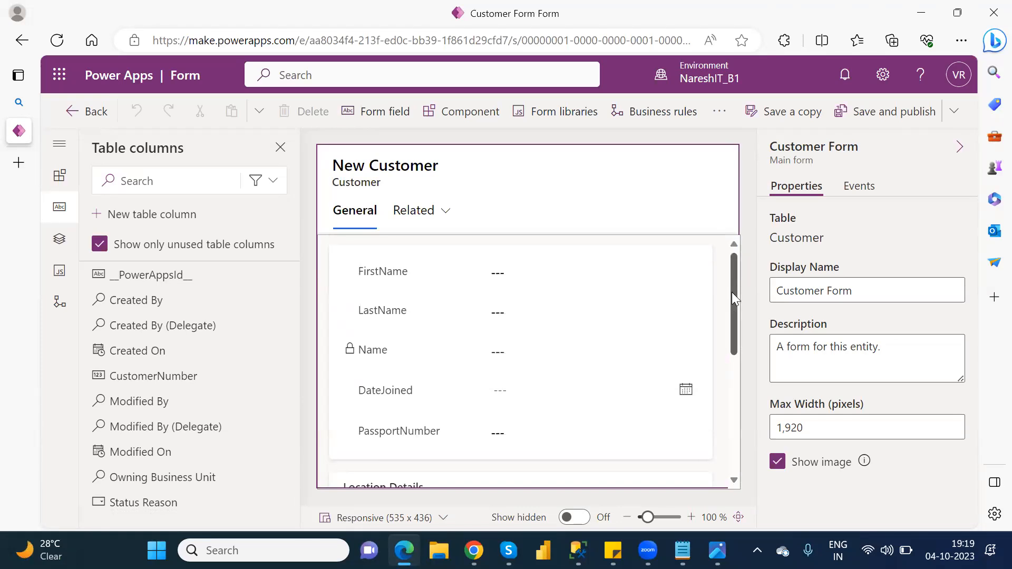
pyautogui.click(990, 16)
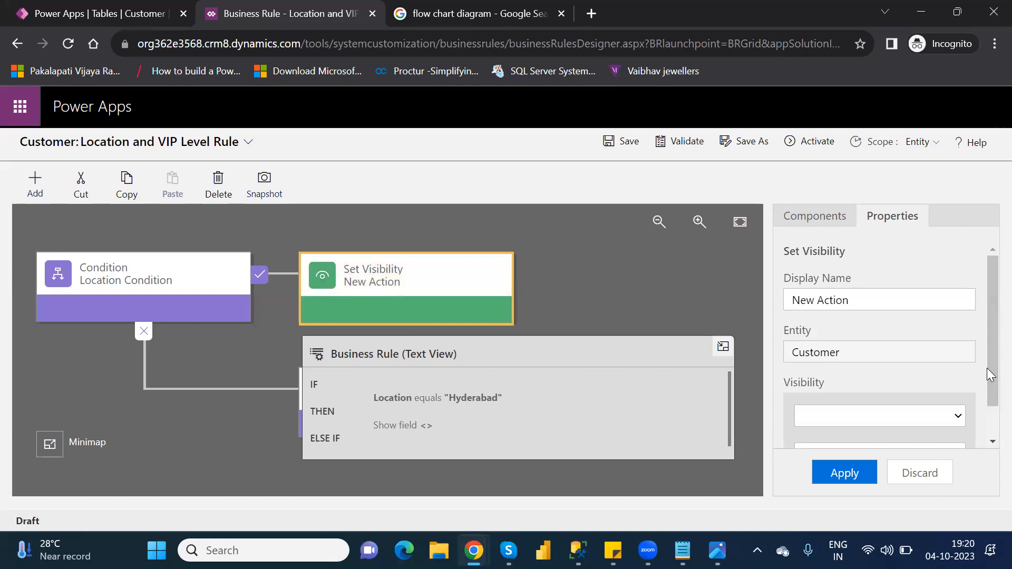
# - Make the Set Visibility action hide the AgentName field and apply it
pyautogui.moveTo(987, 382); pyautogui.dragTo(987, 446)
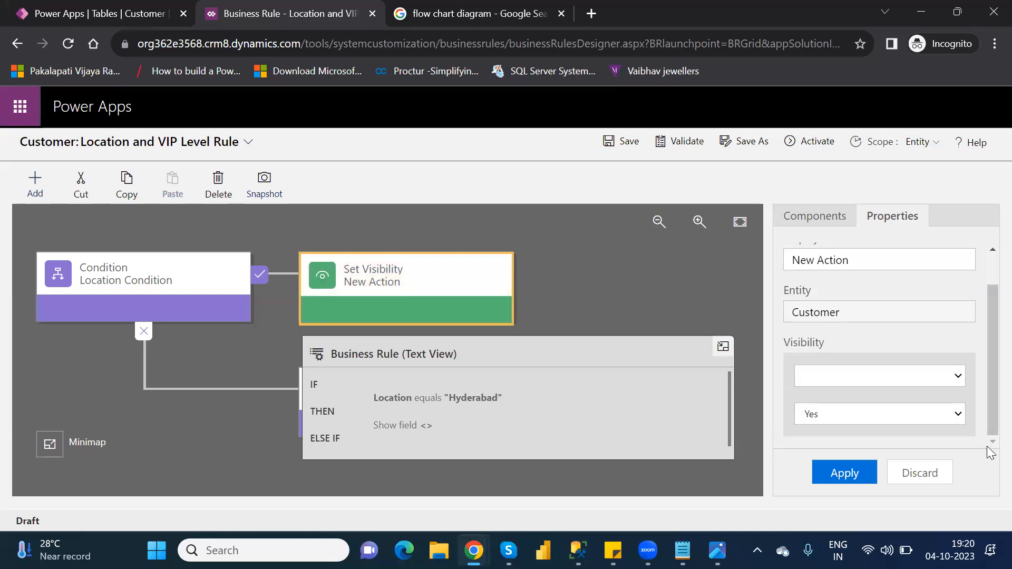
pyautogui.click(876, 379)
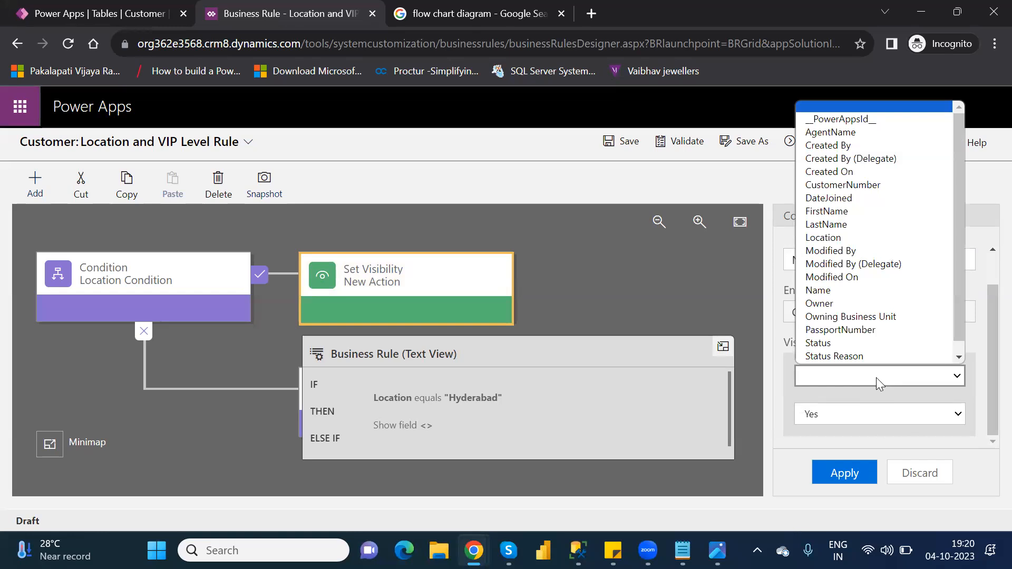
pyautogui.scroll(-1, 875, 316)
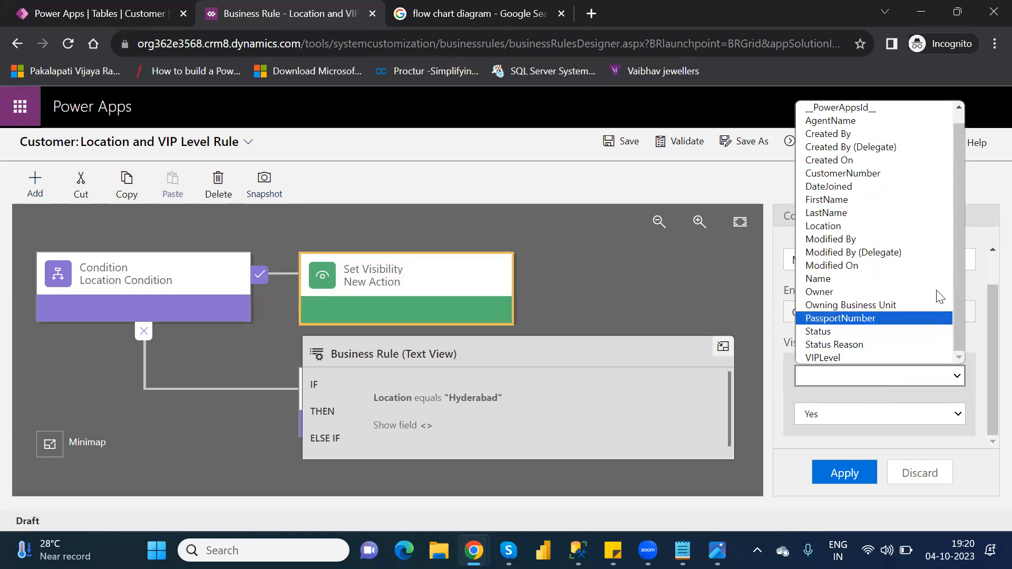
pyautogui.click(842, 121)
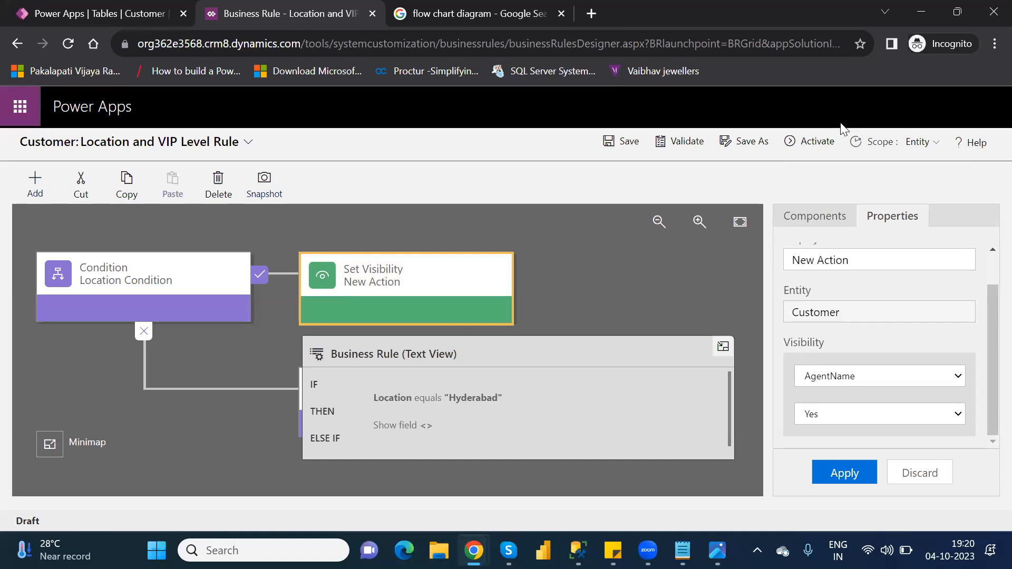
pyautogui.click(841, 416)
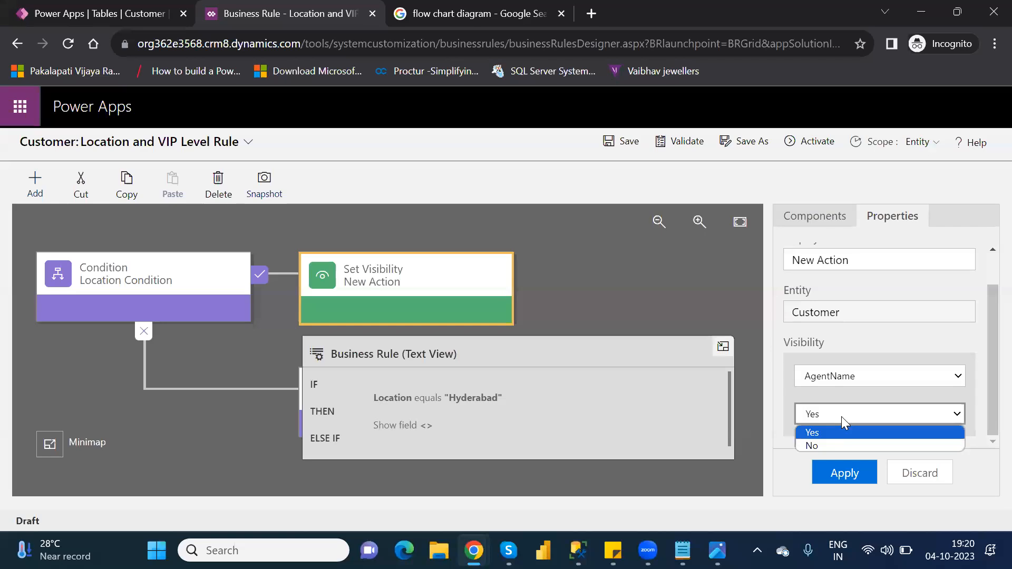
pyautogui.click(829, 446)
pyautogui.click(847, 476)
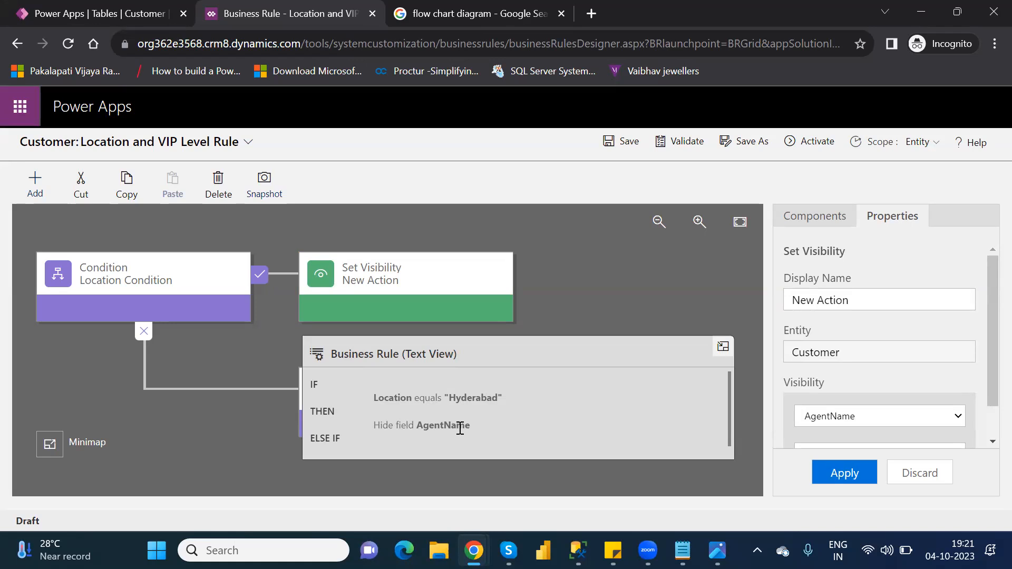
# - Delete the empty New Condition node and save the Location and VIP Level Rule
pyautogui.click(633, 143)
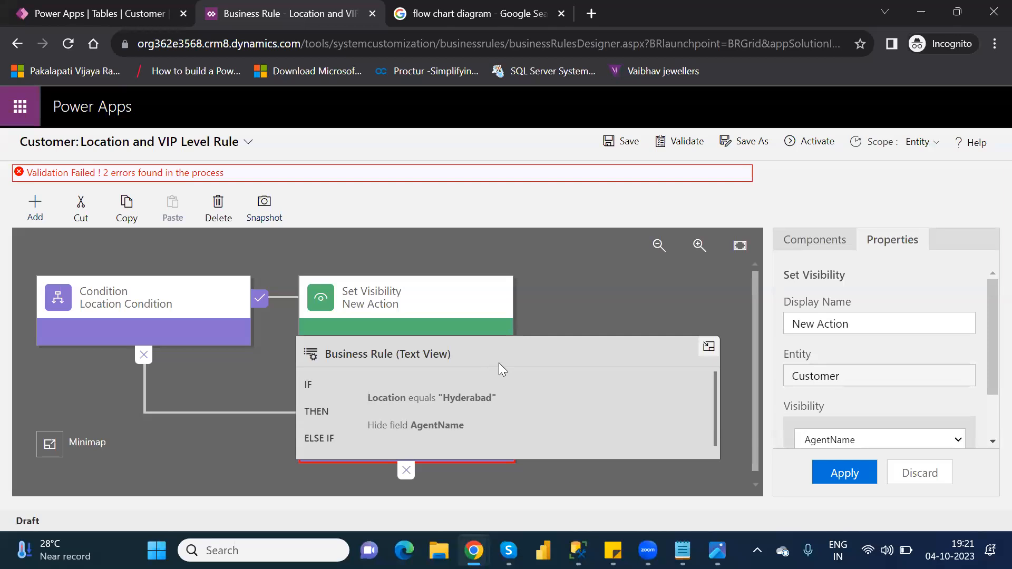
pyautogui.click(707, 348)
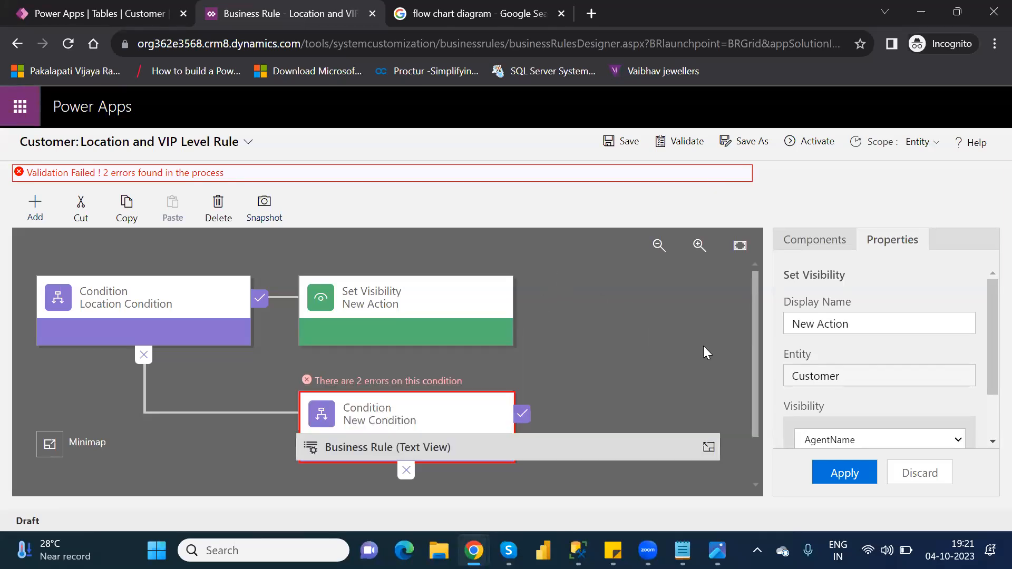
pyautogui.click(421, 405)
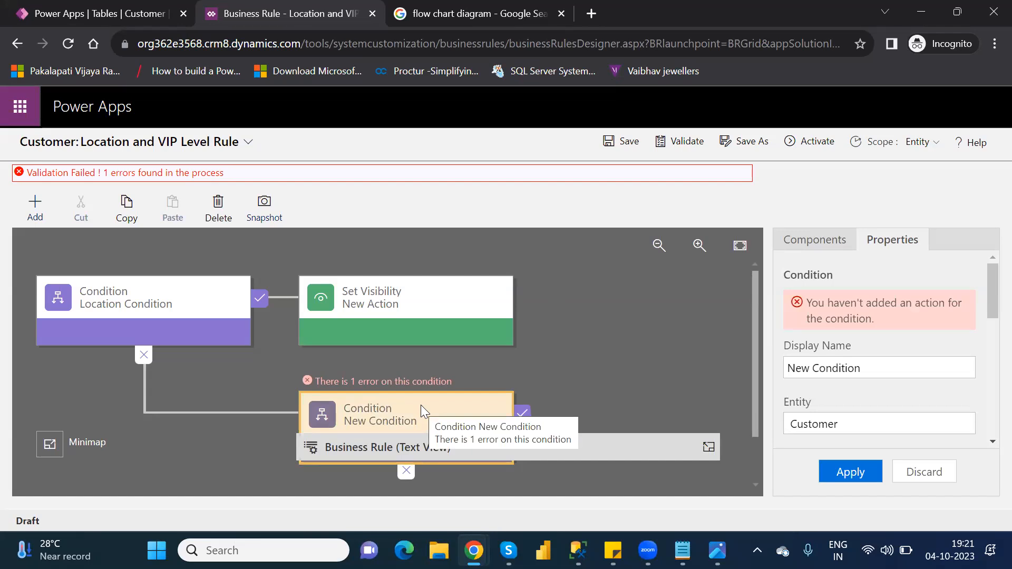
pyautogui.press('Delete')
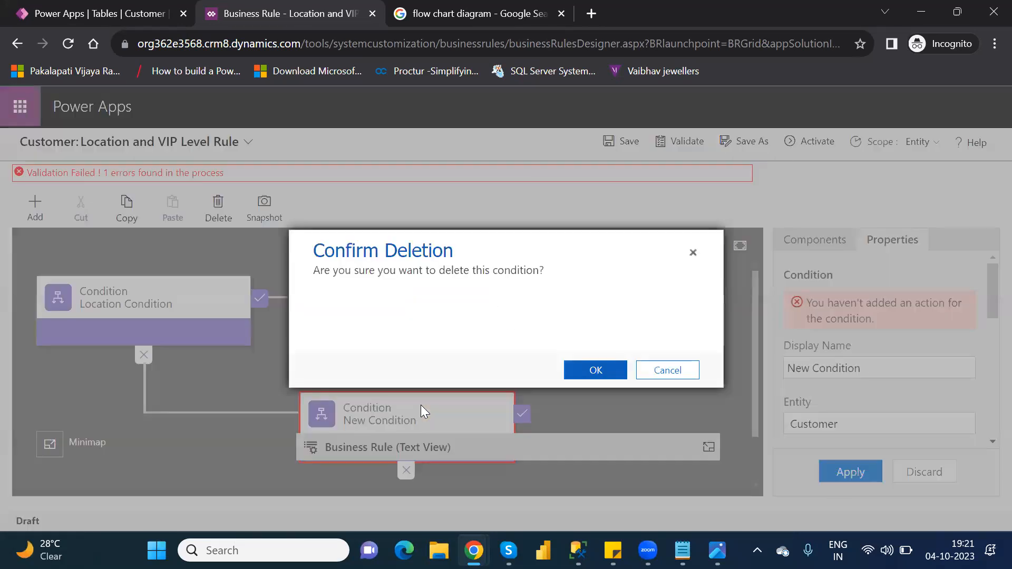
pyautogui.click(601, 369)
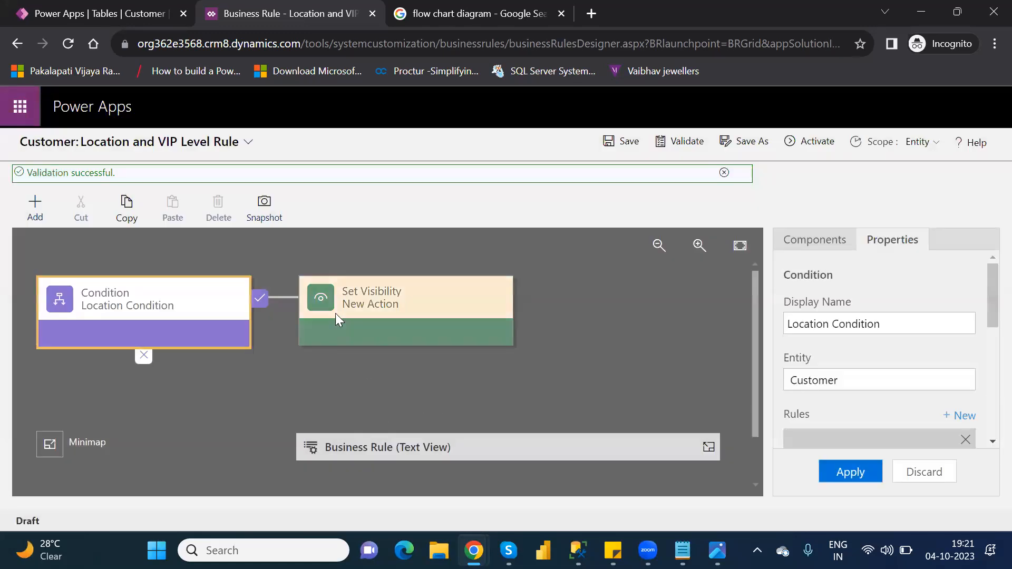
pyautogui.click(627, 143)
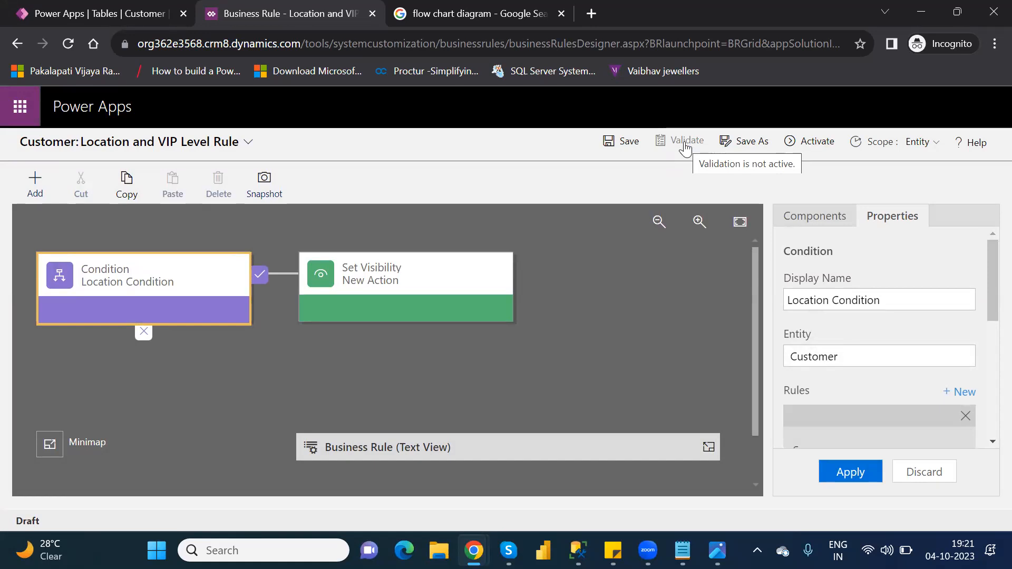
# - Activate the Location and VIP Level Rule and confirm the activation
pyautogui.click(814, 142)
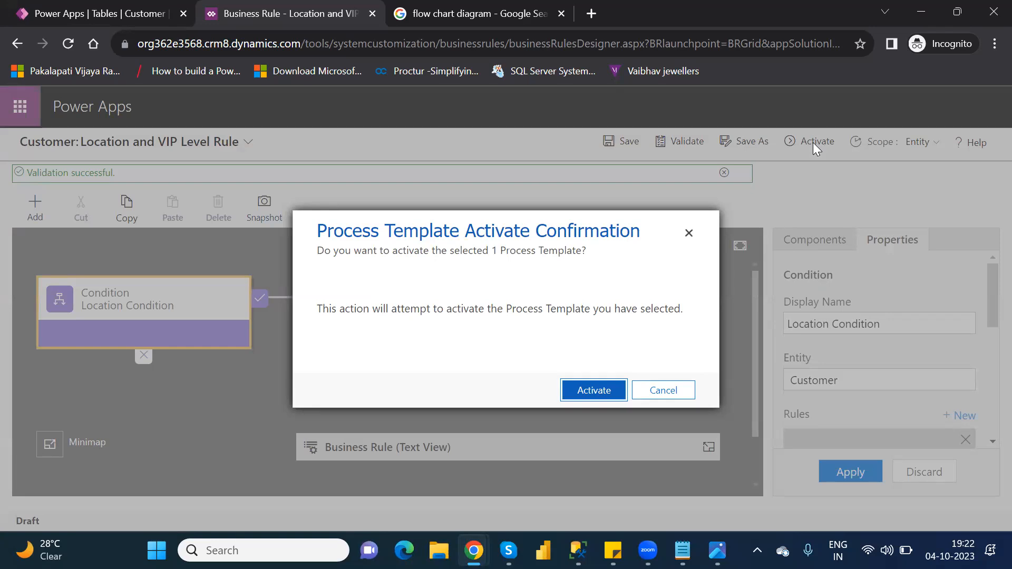
pyautogui.click(592, 390)
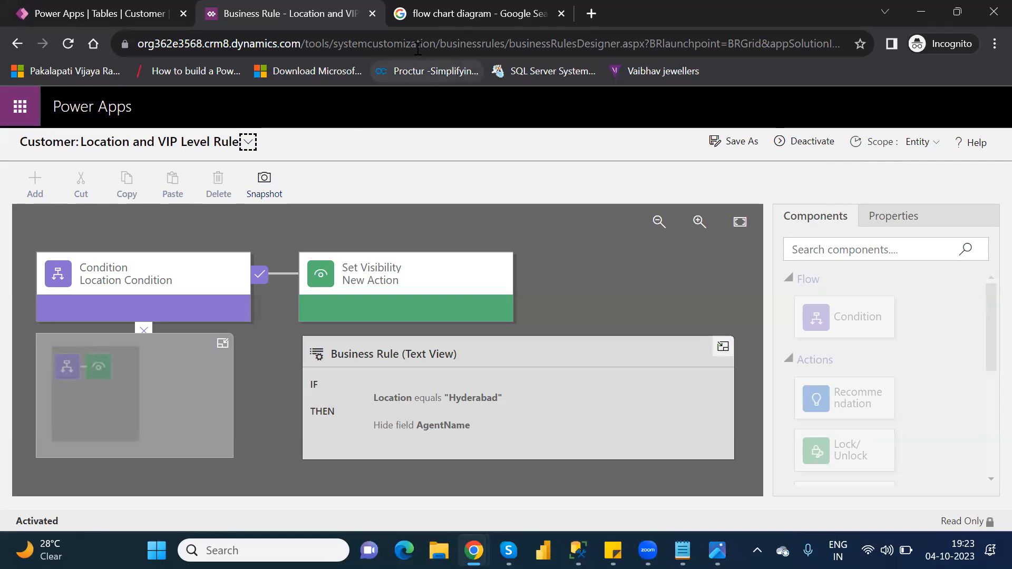
# - Close the business rule designer, finish with Done, and reload Power Apps
pyautogui.click(377, 13)
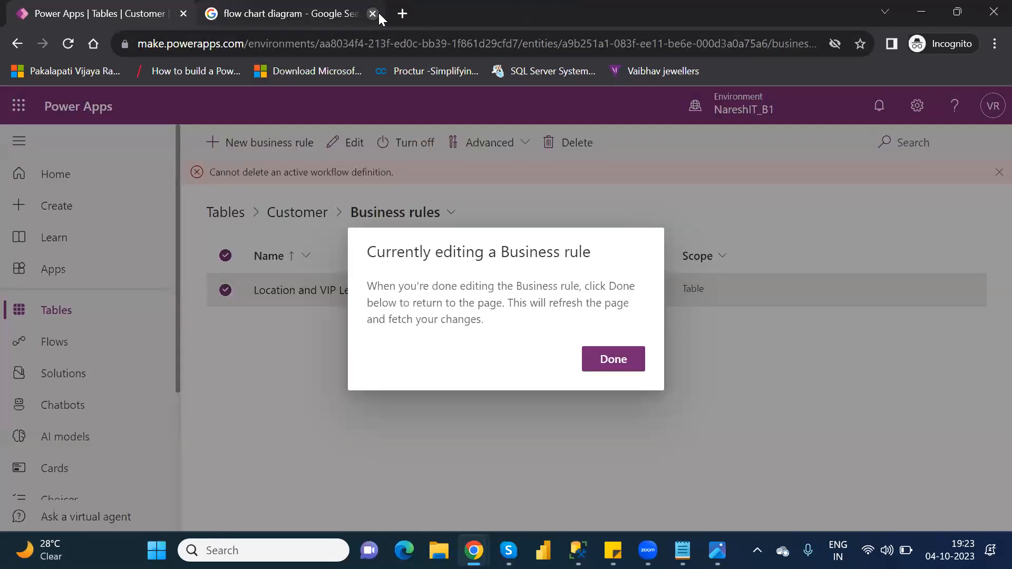
pyautogui.click(613, 359)
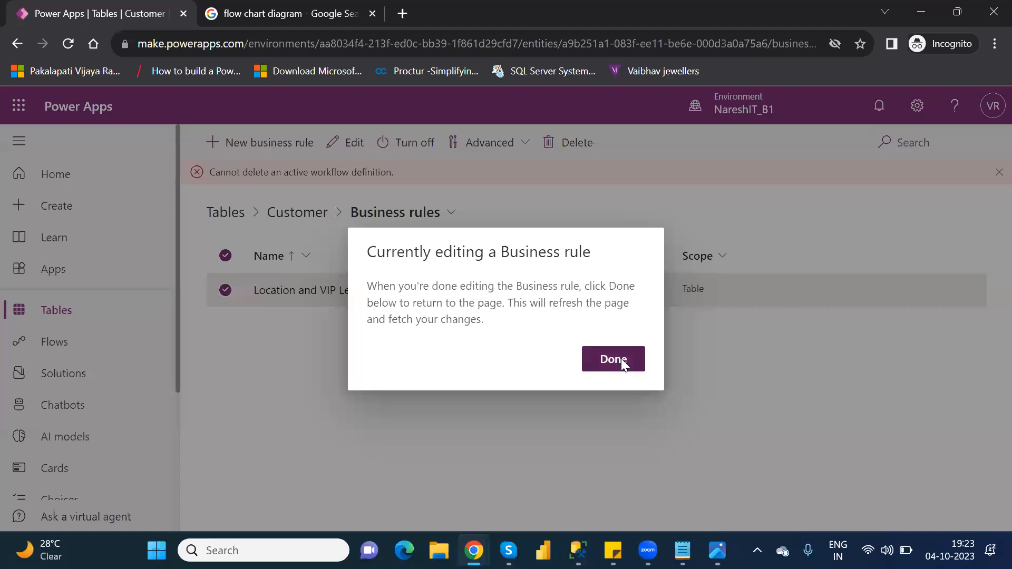
pyautogui.click(69, 44)
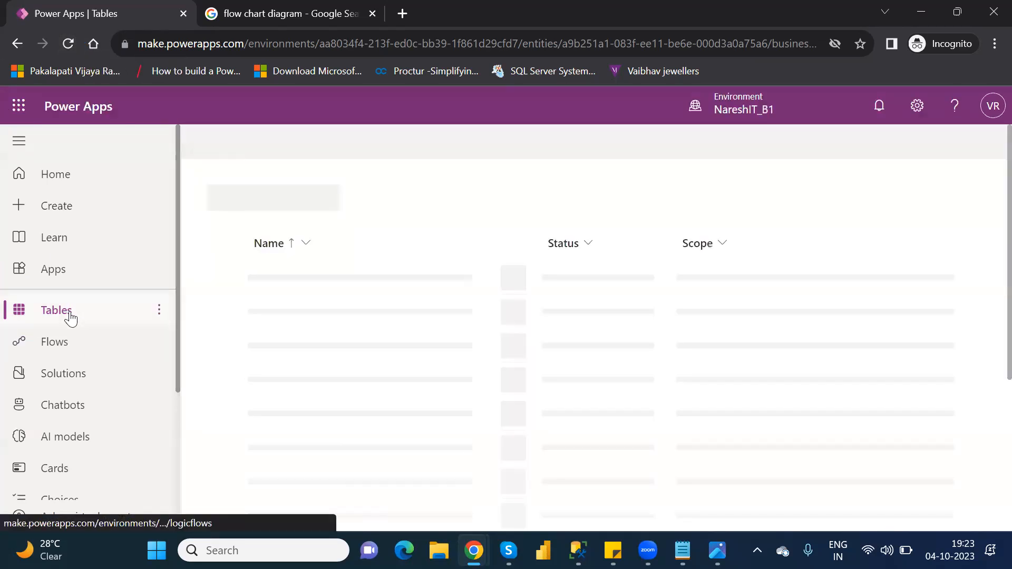
# - Find the Customer table by searching 'cust' and scroll to its data rows
pyautogui.click(68, 319)
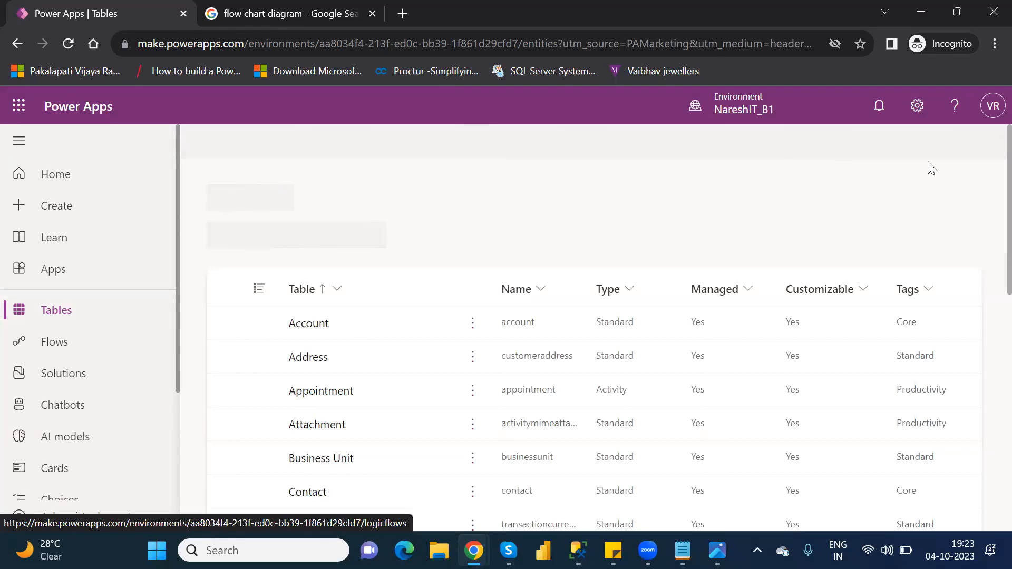
pyautogui.click(907, 144)
pyautogui.write('cust')
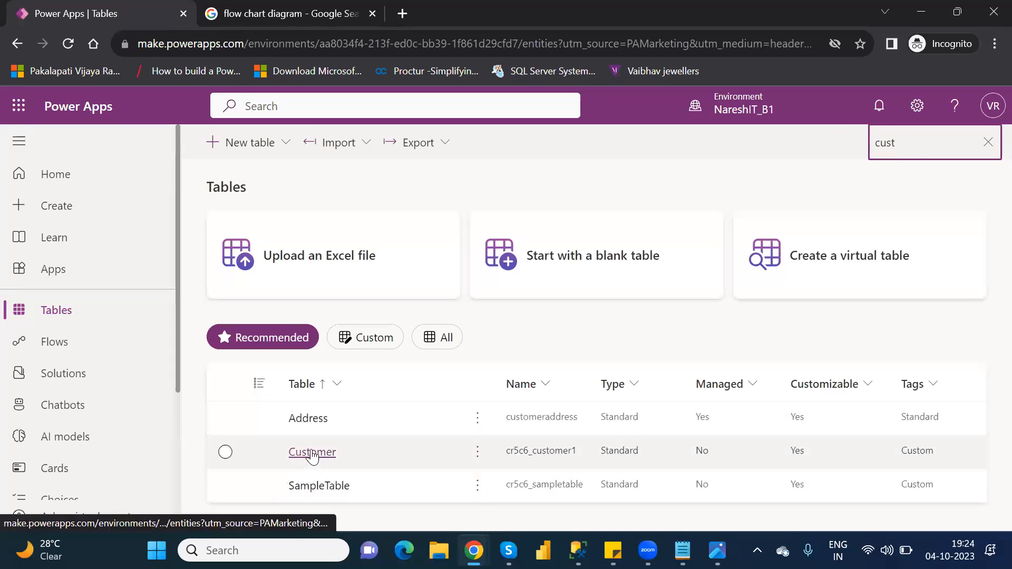
pyautogui.click(312, 453)
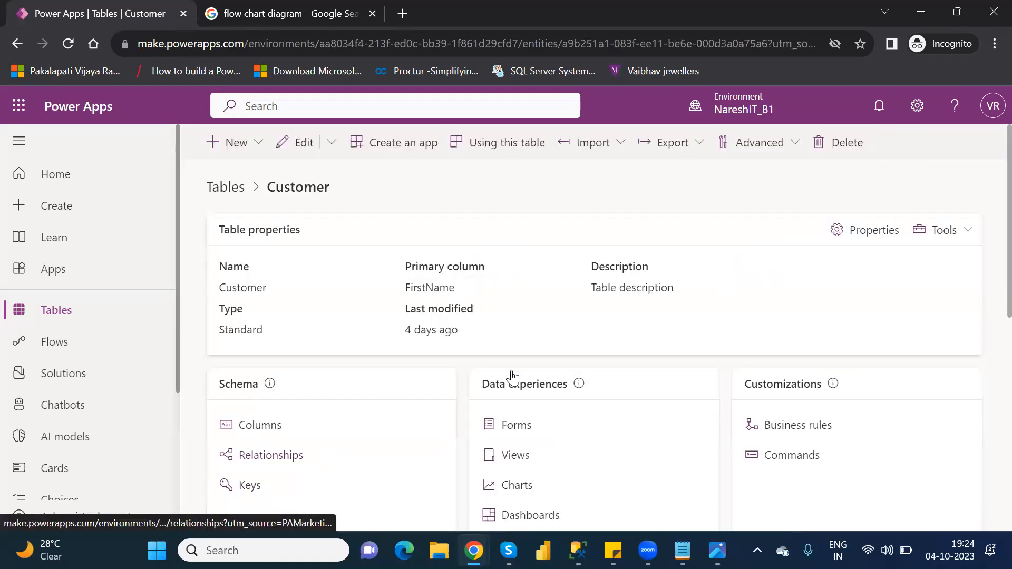
pyautogui.scroll(-2, 990, 289)
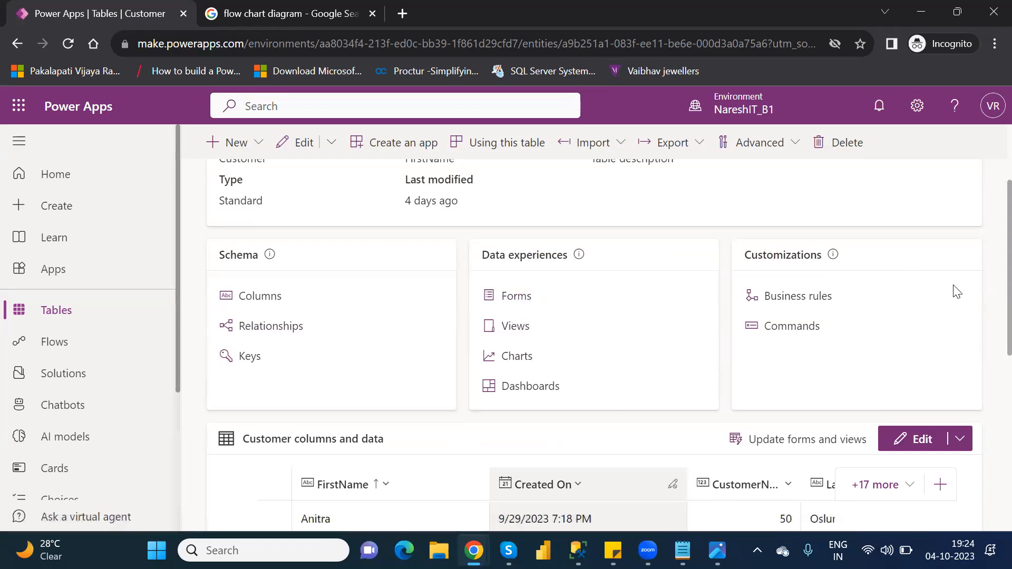
pyautogui.tripleClick(991, 316)
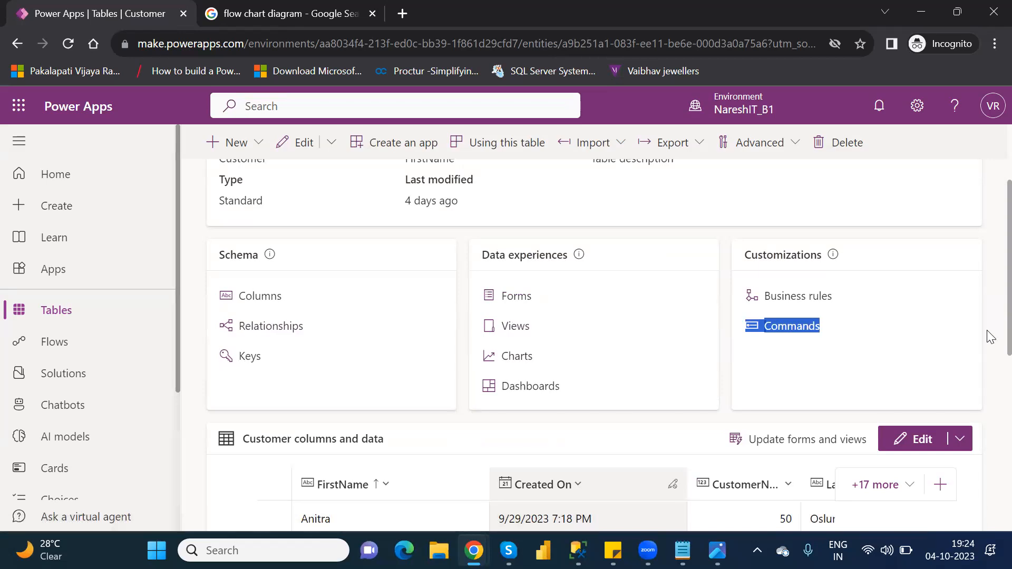
pyautogui.scroll(-8, 991, 353)
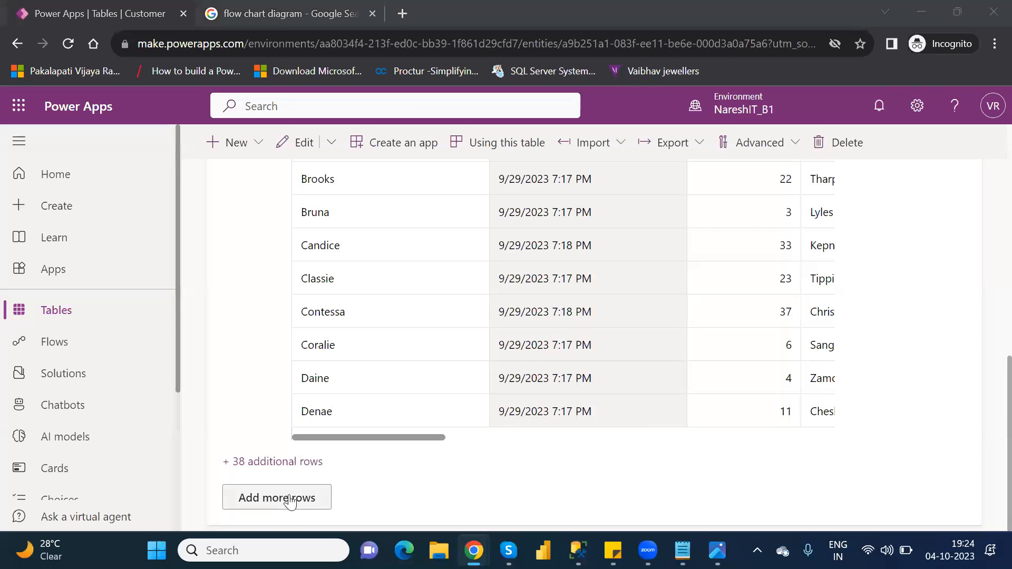
# - In the full Customers grid, select only the NareshIT row and edit it with the form
pyautogui.click(289, 503)
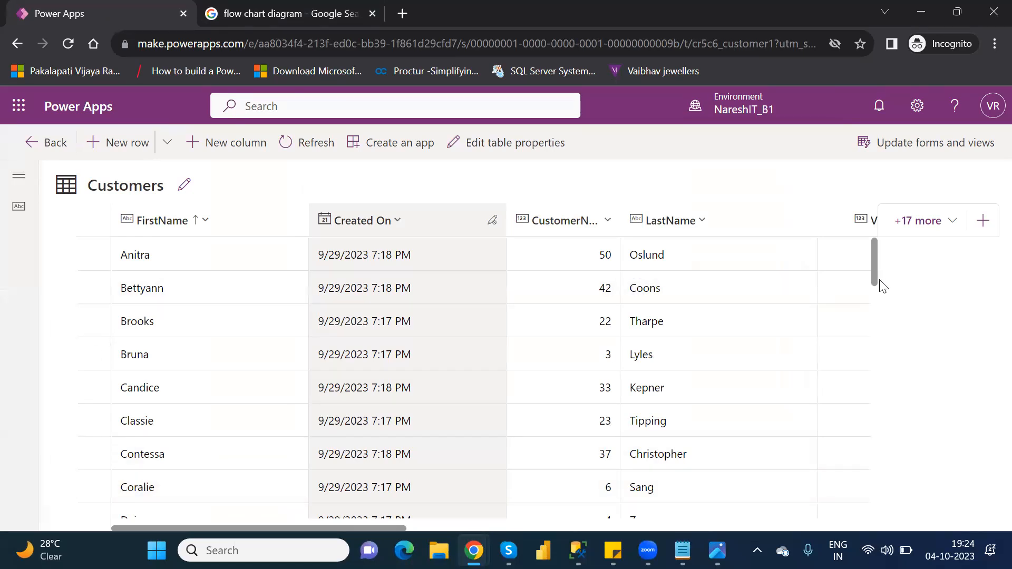
pyautogui.scroll(-10, 880, 285)
pyautogui.scroll(-5, 906, 388)
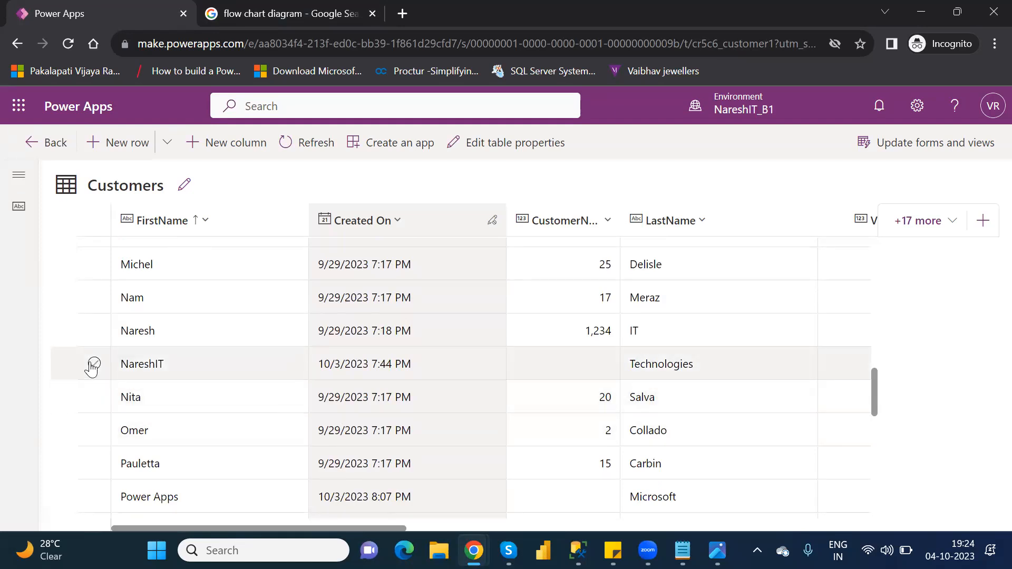
pyautogui.click(95, 365)
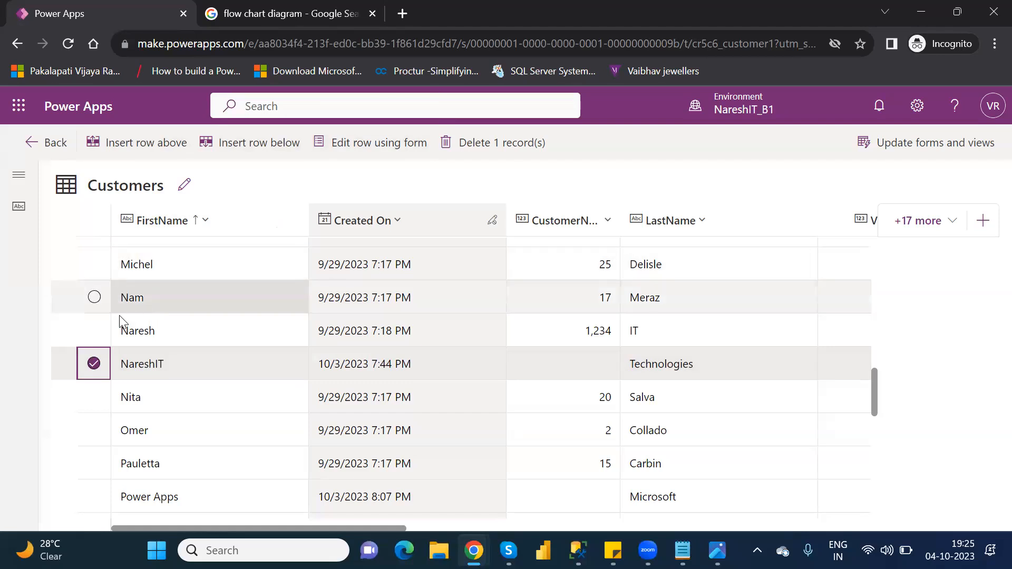
pyautogui.click(94, 332)
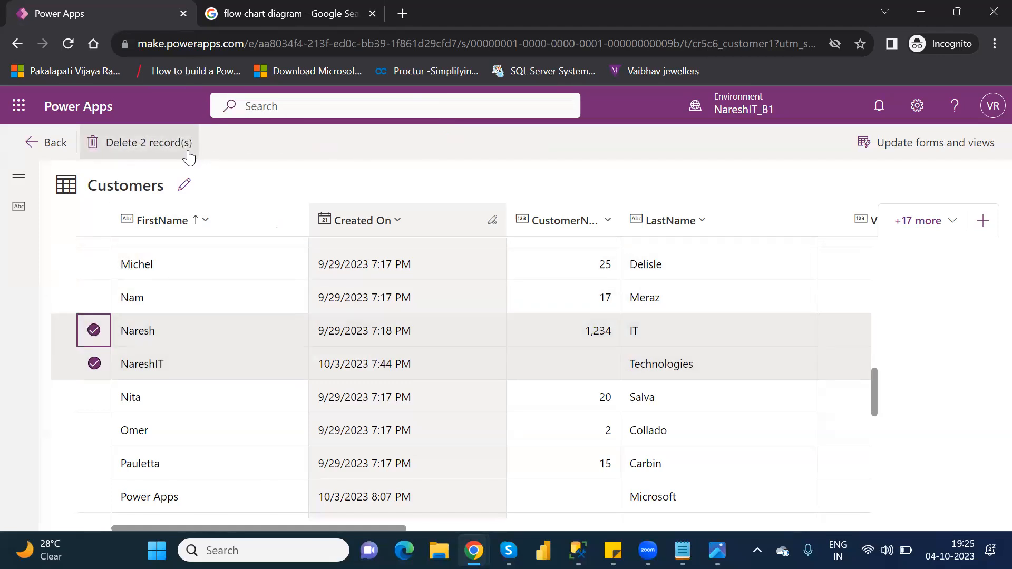
pyautogui.click(95, 333)
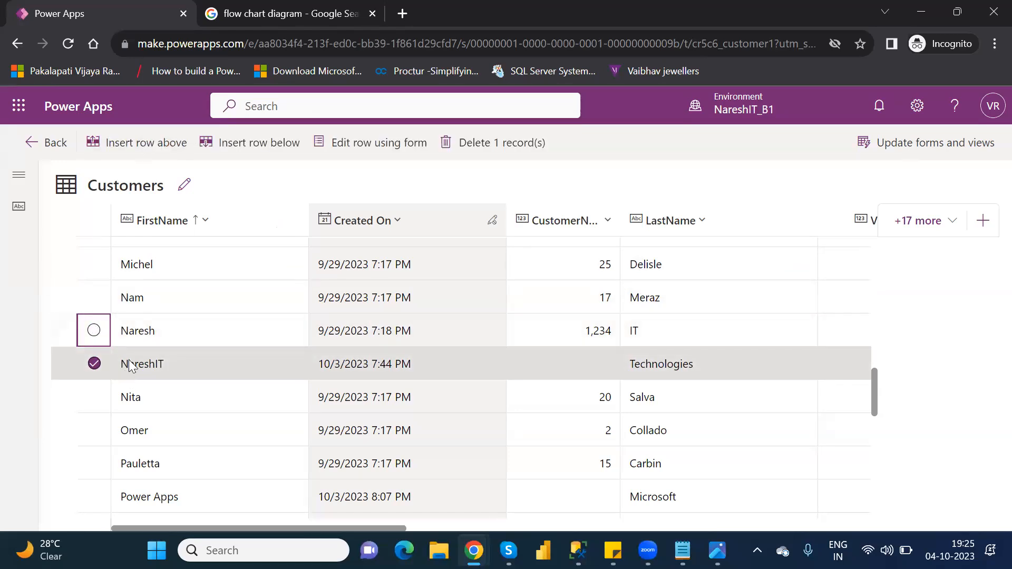
pyautogui.click(385, 141)
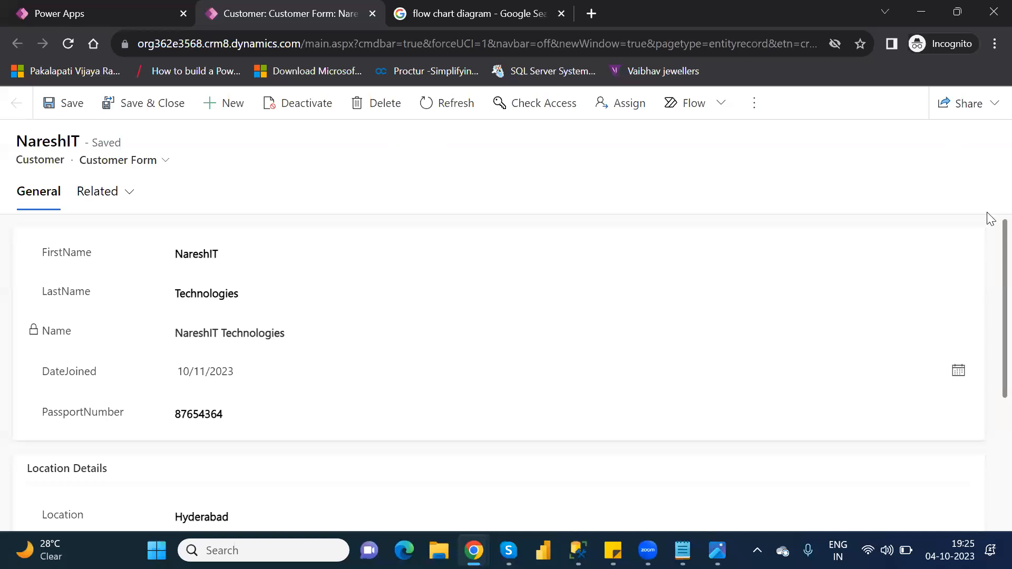
# - Type 'Ameerpet' over the Hyderabad Location value, then reload the form without saving
pyautogui.scroll(-1, 990, 383)
pyautogui.scroll(-3, 989, 383)
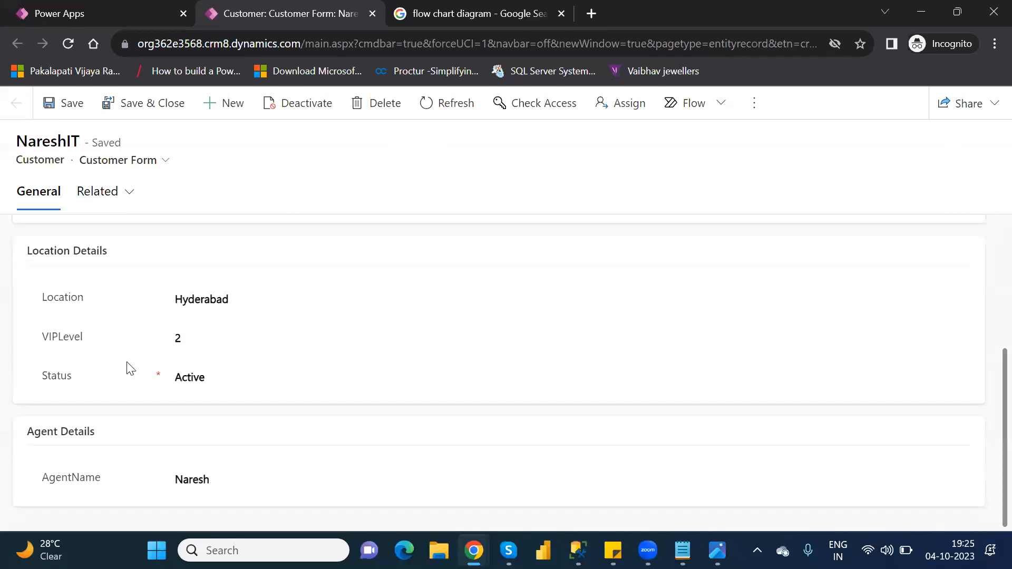
pyautogui.click(217, 305)
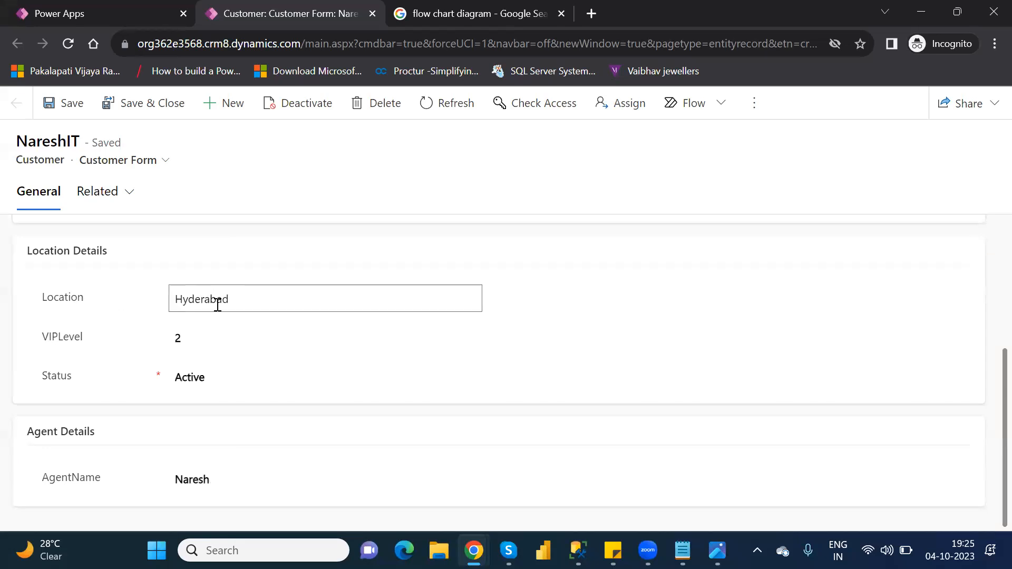
pyautogui.doubleClick(217, 304)
pyautogui.write('AM')
pyautogui.write('eerpe')
pyautogui.write('r')
pyautogui.press('BackSpace')
pyautogui.write('t')
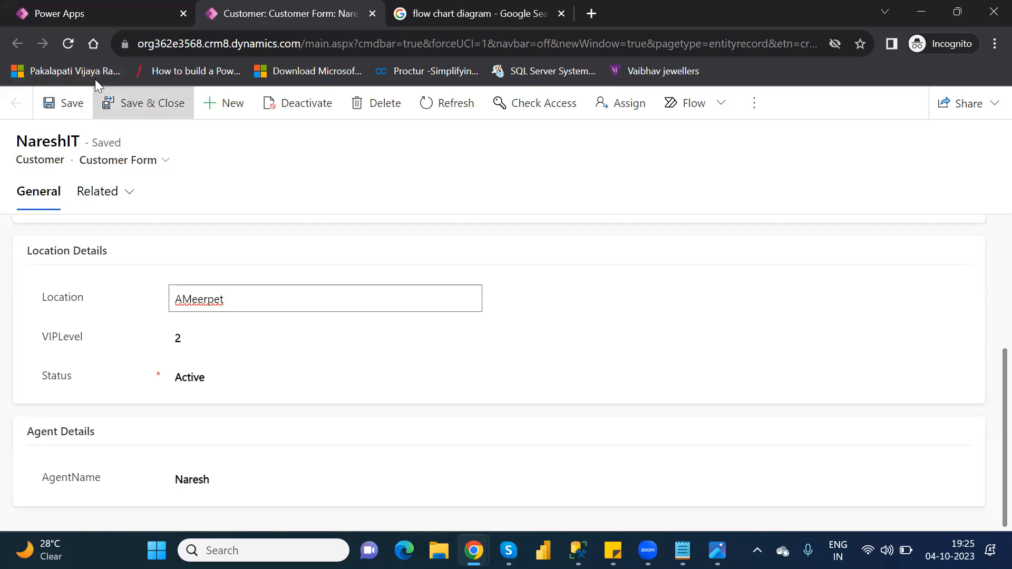
pyautogui.click(65, 40)
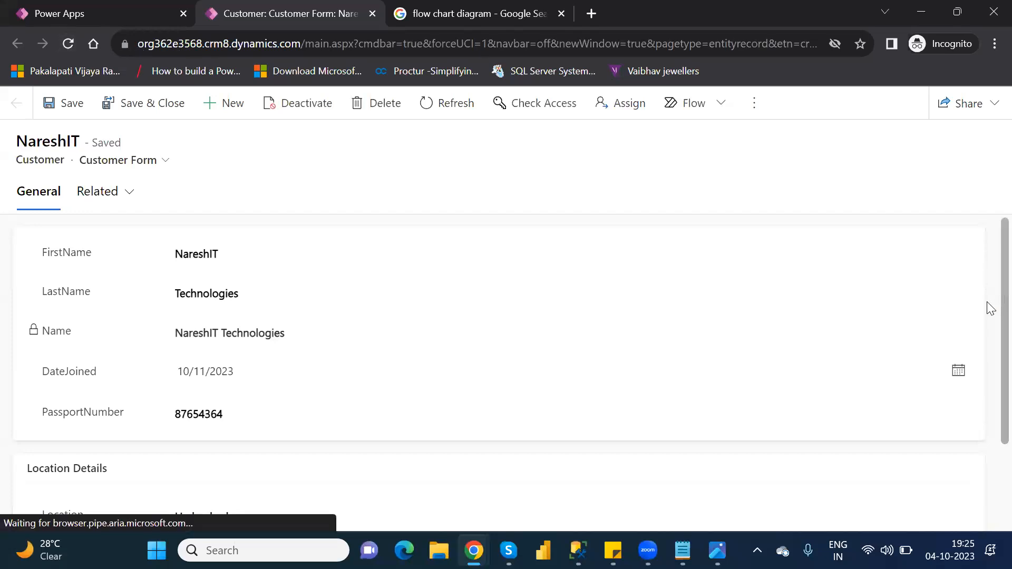
# - Change Location to Ameerpet, save the record, and reload to verify
pyautogui.scroll(-2, 987, 369)
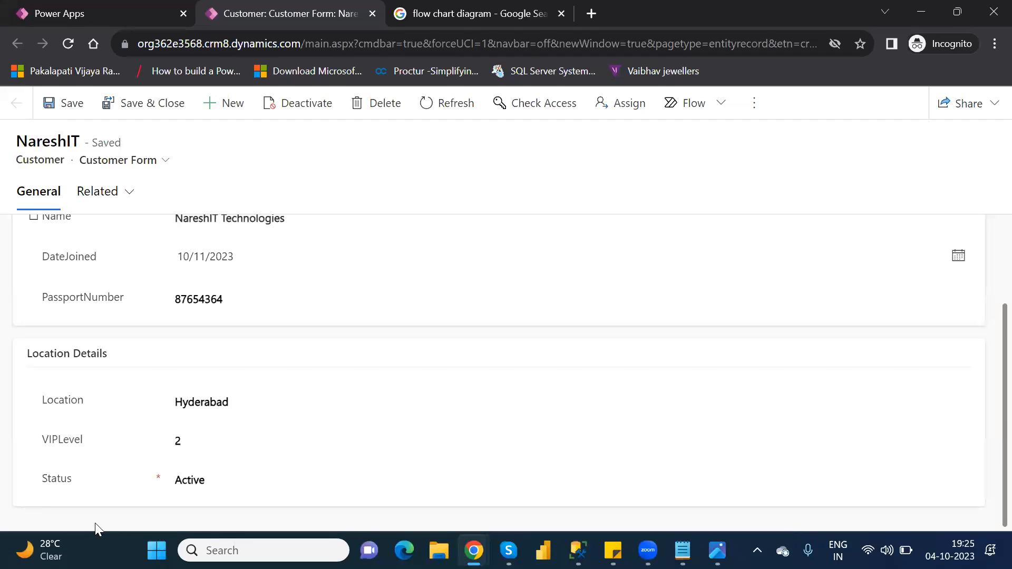
pyautogui.click(207, 396)
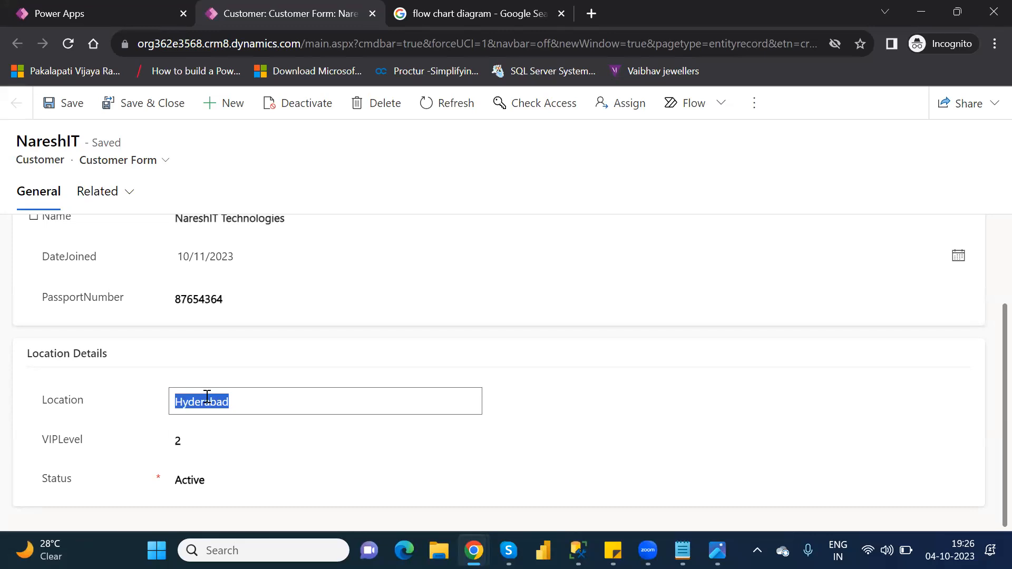
pyautogui.write('Ameerpet')
pyautogui.click(532, 419)
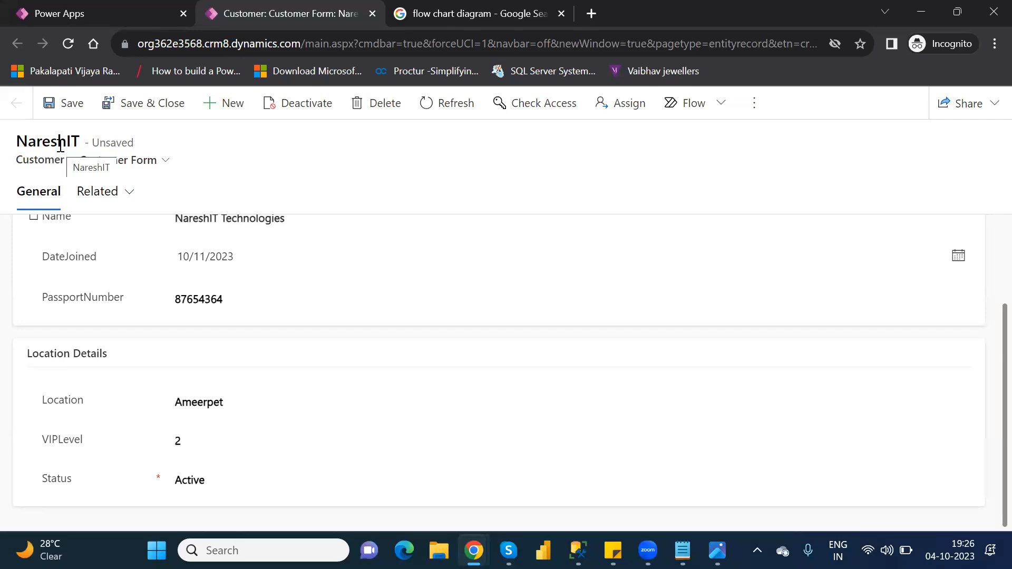
pyautogui.click(61, 117)
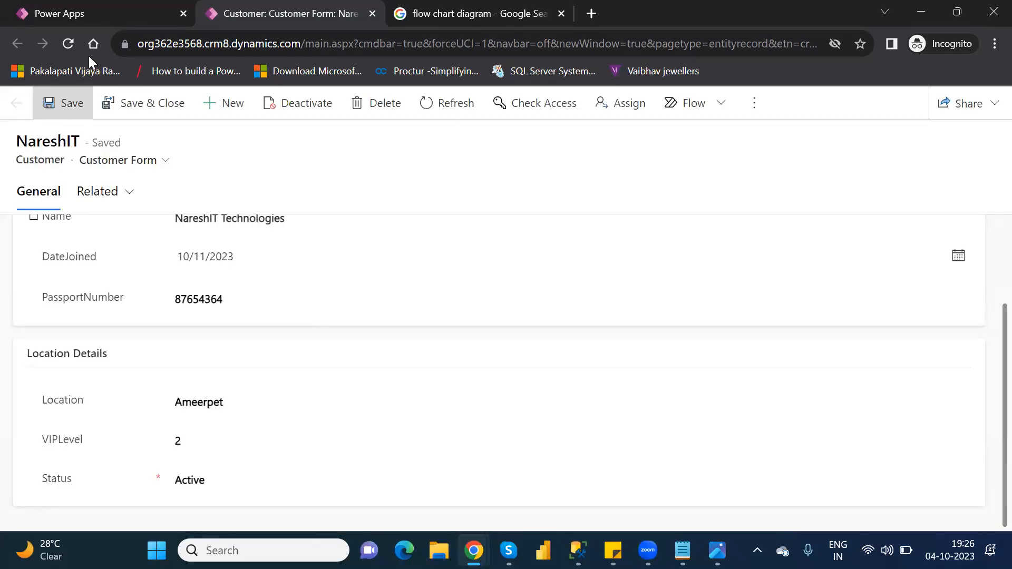
pyautogui.click(60, 43)
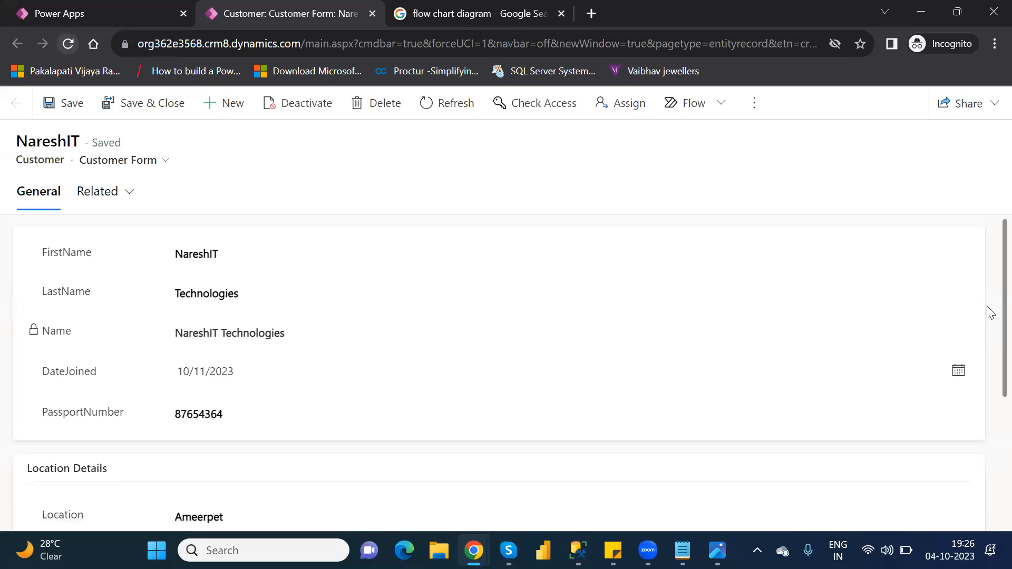
# - Change Location back to Hyderabad and save the record
pyautogui.scroll(-4, 988, 330)
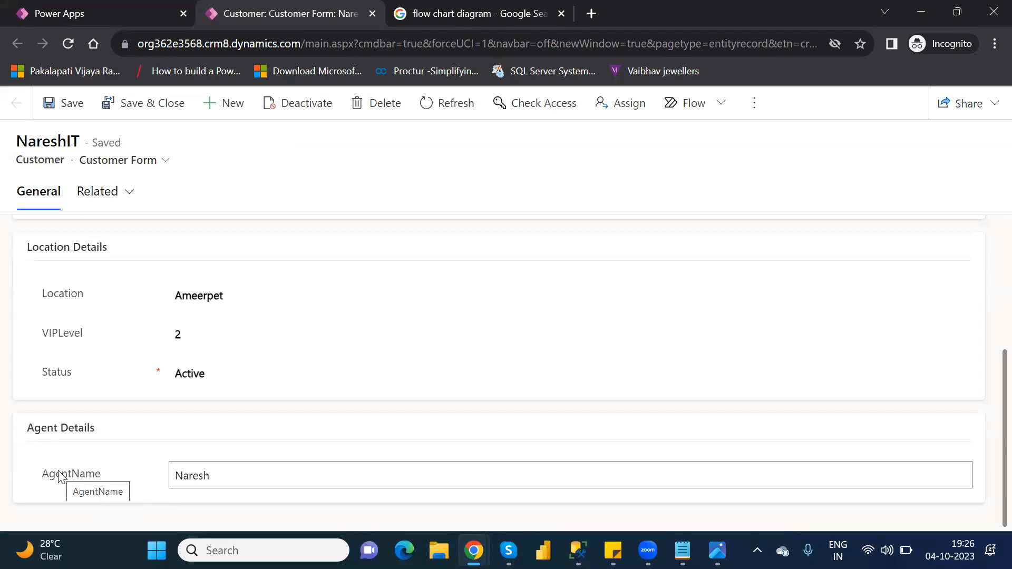
pyautogui.click(206, 292)
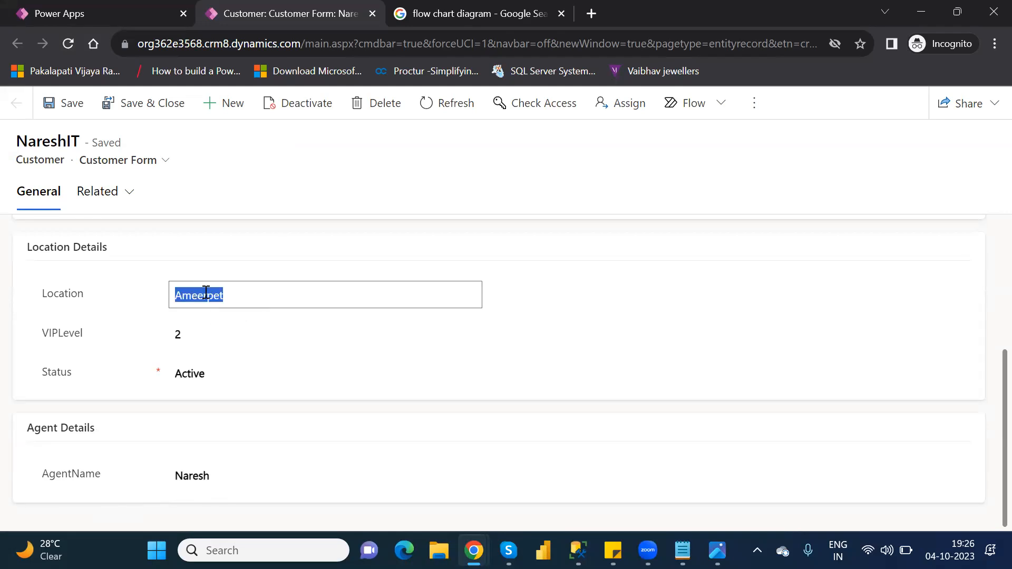
pyautogui.write('Hyderabad')
pyautogui.click(73, 103)
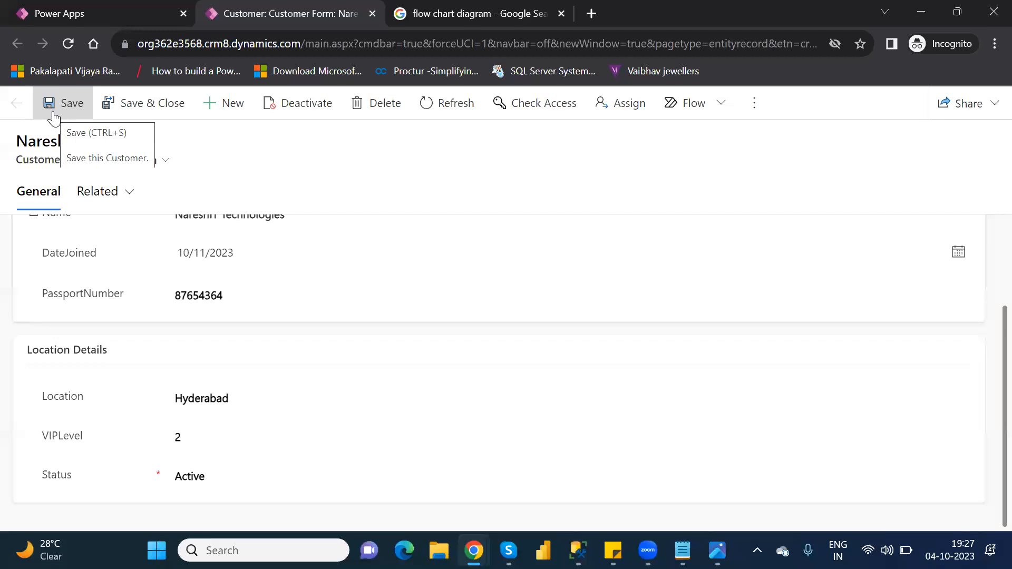
pyautogui.click(53, 116)
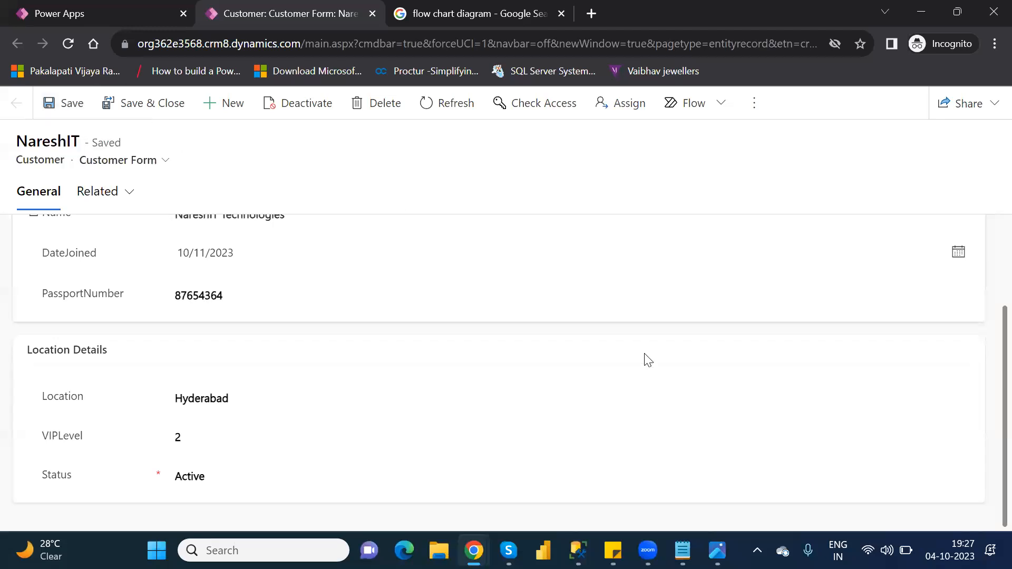
# - Replace Hyderabad with Ameerpet in the Location field, save, and reload the record to verify
pyautogui.doubleClick(202, 398)
pyautogui.write('Ameer')
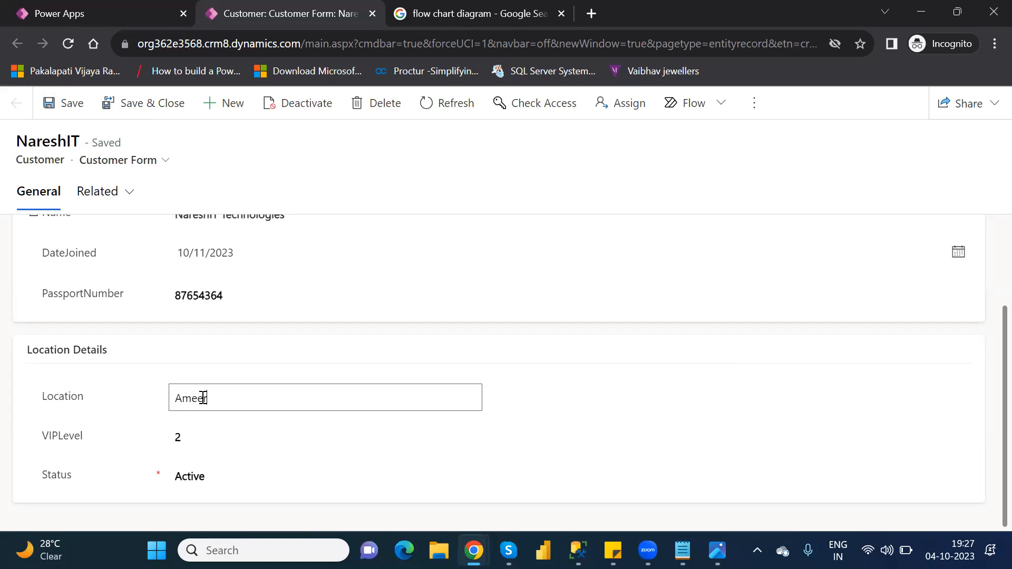
pyautogui.write('pet')
pyautogui.click(66, 118)
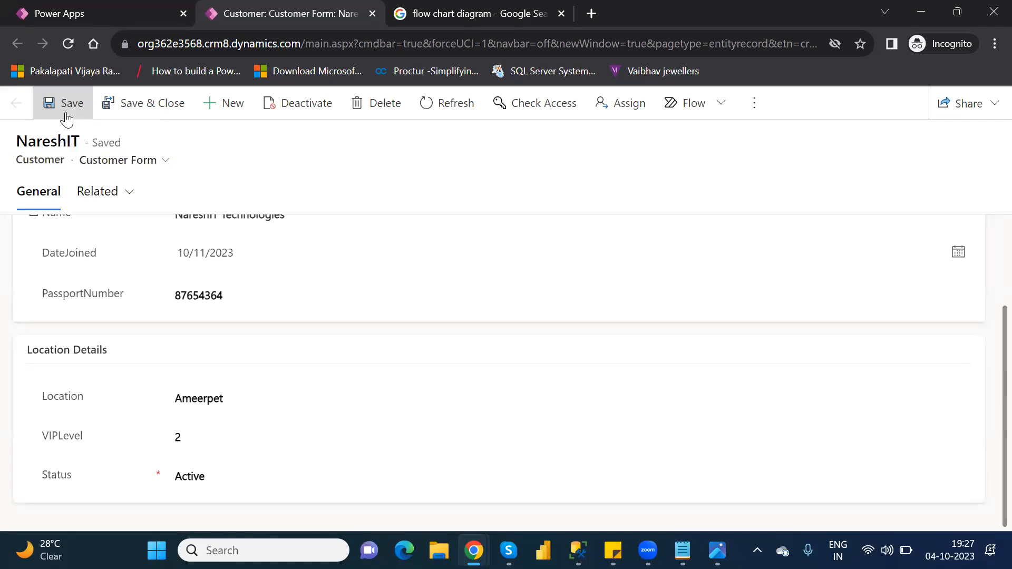
pyautogui.click(68, 44)
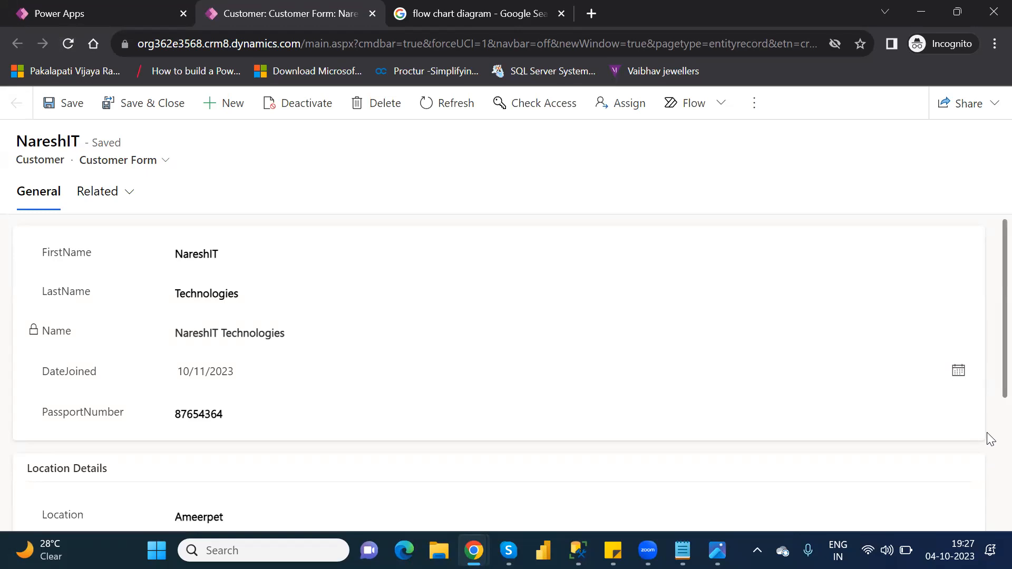
pyautogui.scroll(-4, 988, 439)
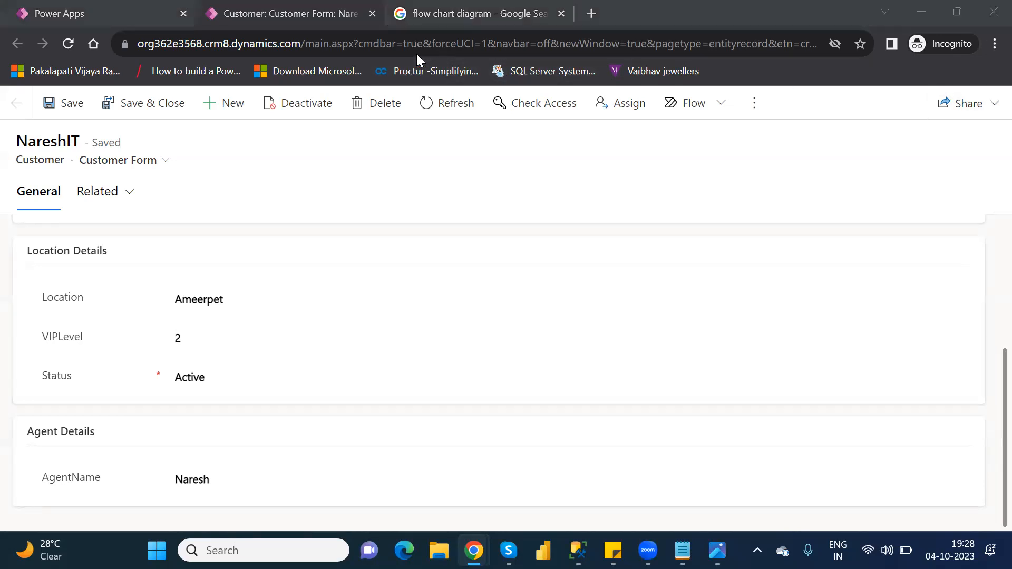
# - Close the customer form and reopen the Location and VIP Level Rule from the Customer table's Business rules
pyautogui.click(370, 16)
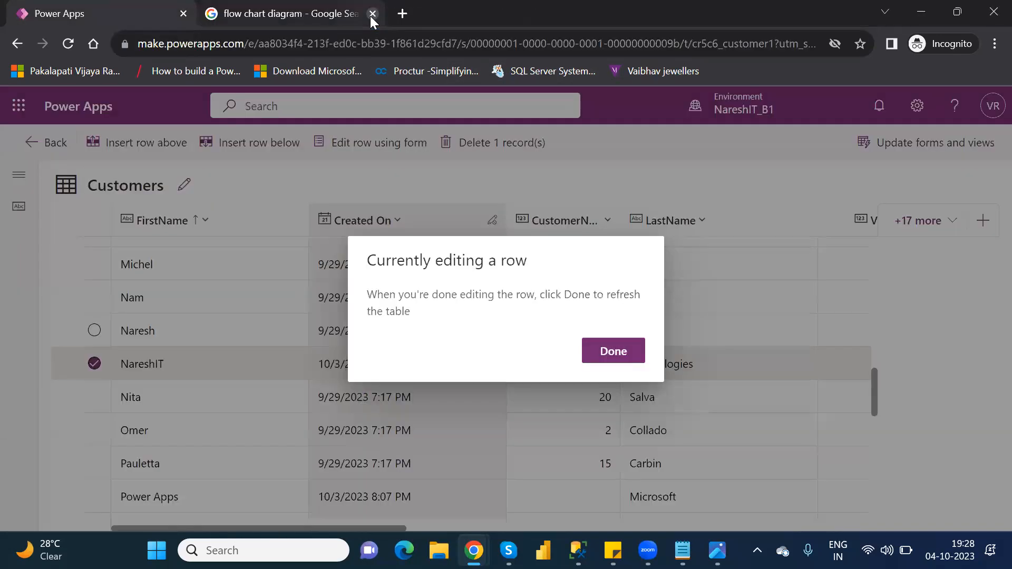
pyautogui.click(626, 357)
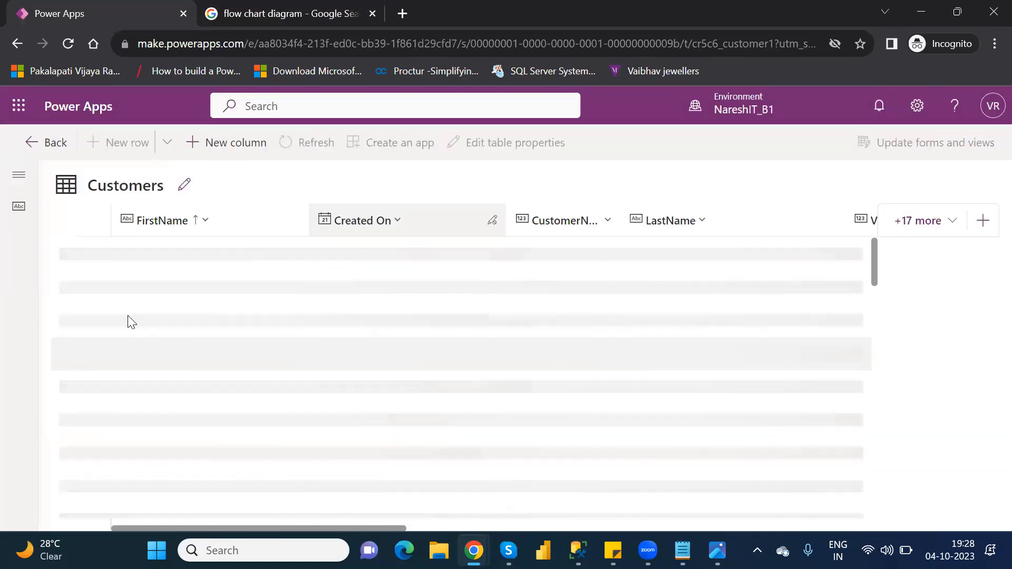
pyautogui.click(39, 155)
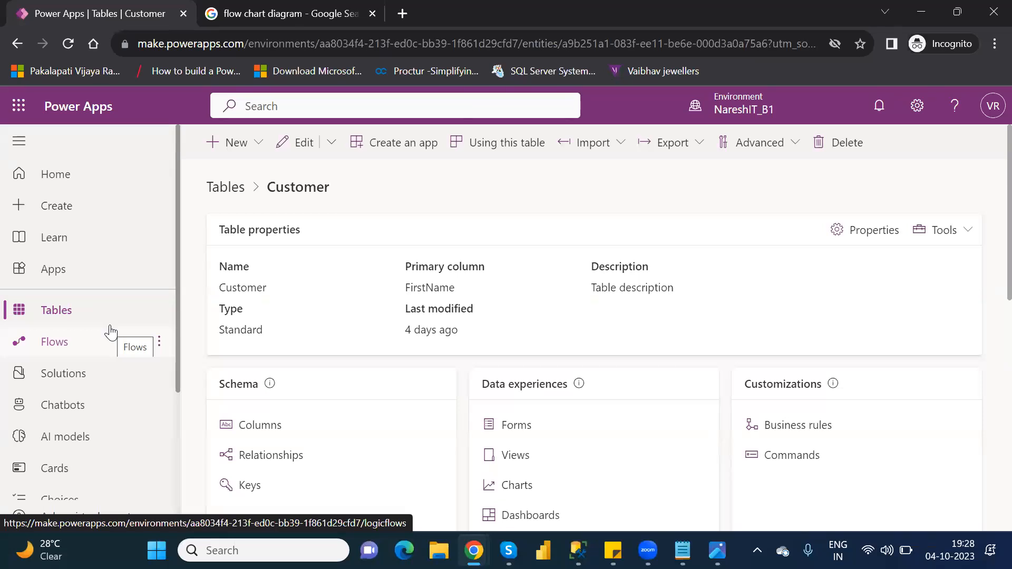
pyautogui.click(810, 429)
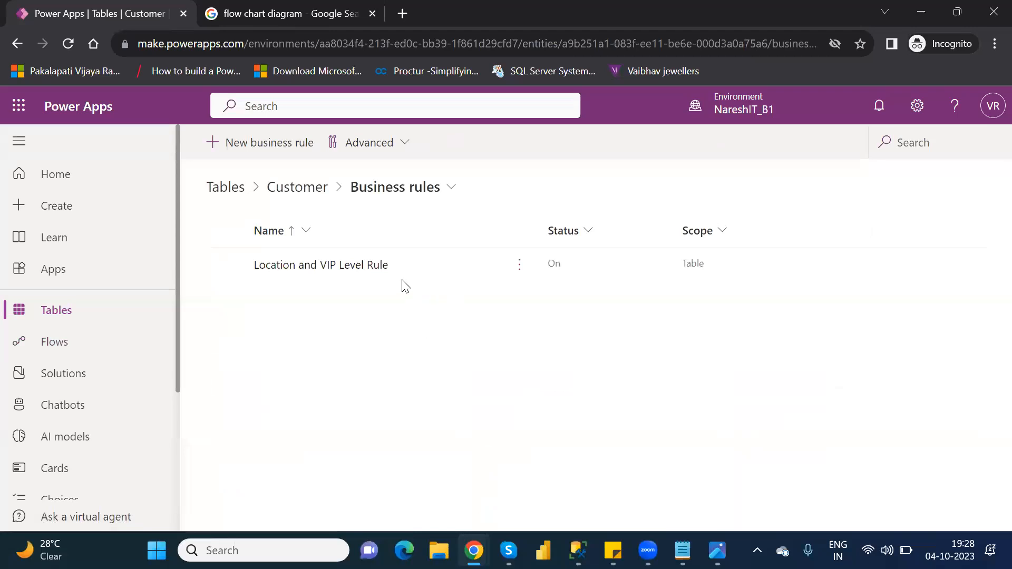
pyautogui.click(289, 265)
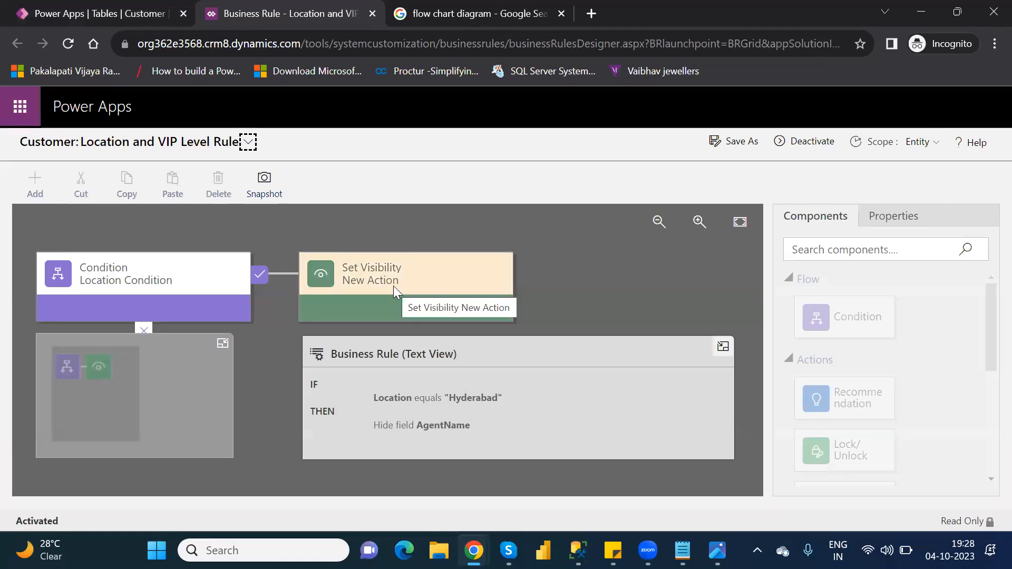
# - Deactivate the rule and delete its Set Visibility action that hid AgentName
pyautogui.click(810, 143)
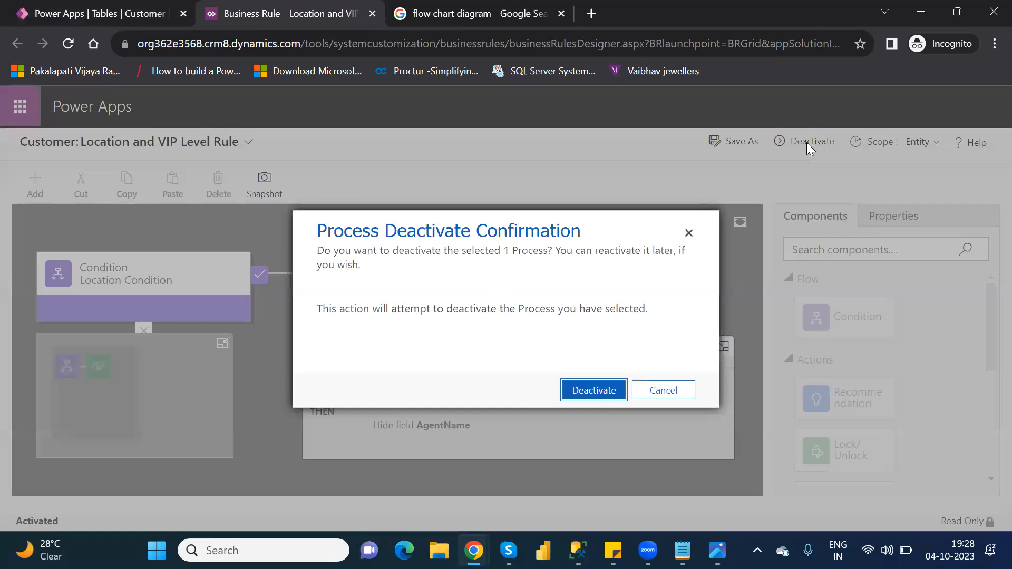
pyautogui.click(603, 390)
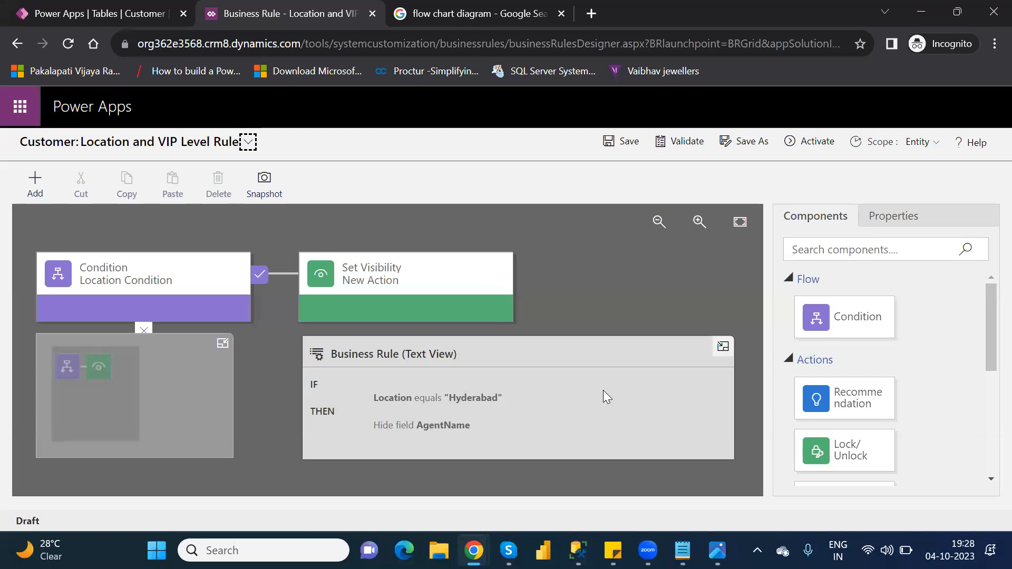
pyautogui.click(350, 270)
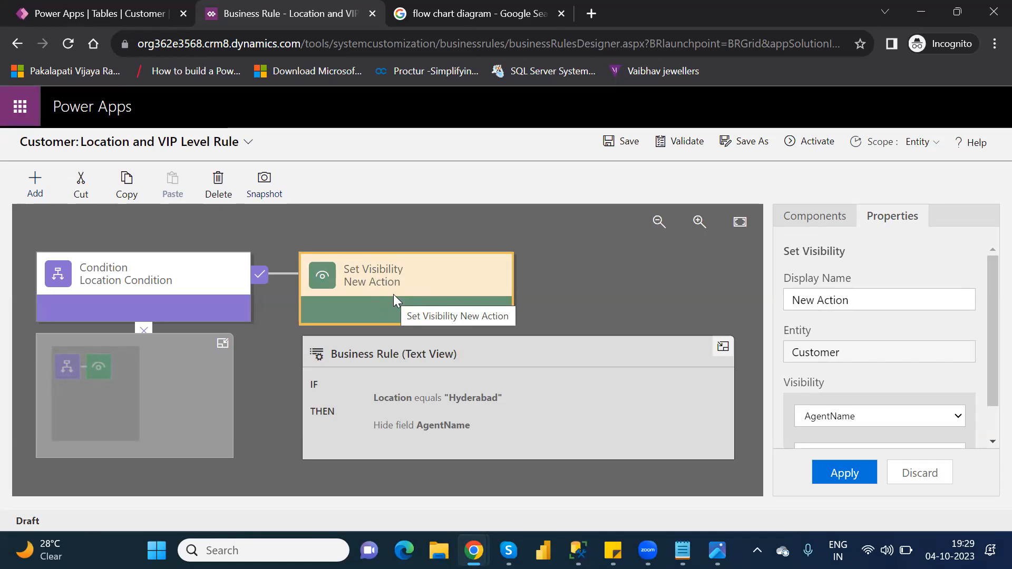
pyautogui.click(817, 220)
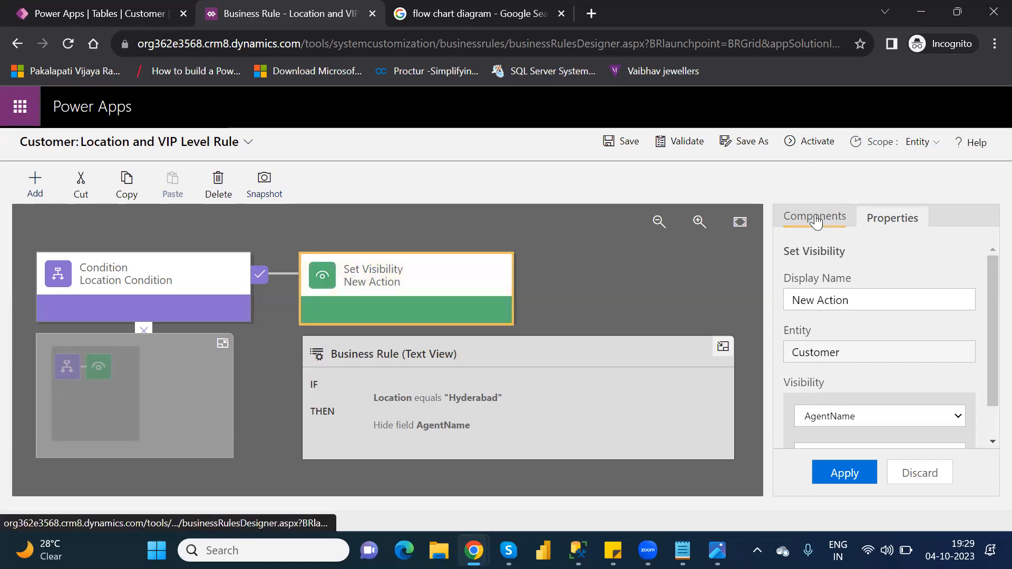
pyautogui.moveTo(987, 355); pyautogui.dragTo(991, 507)
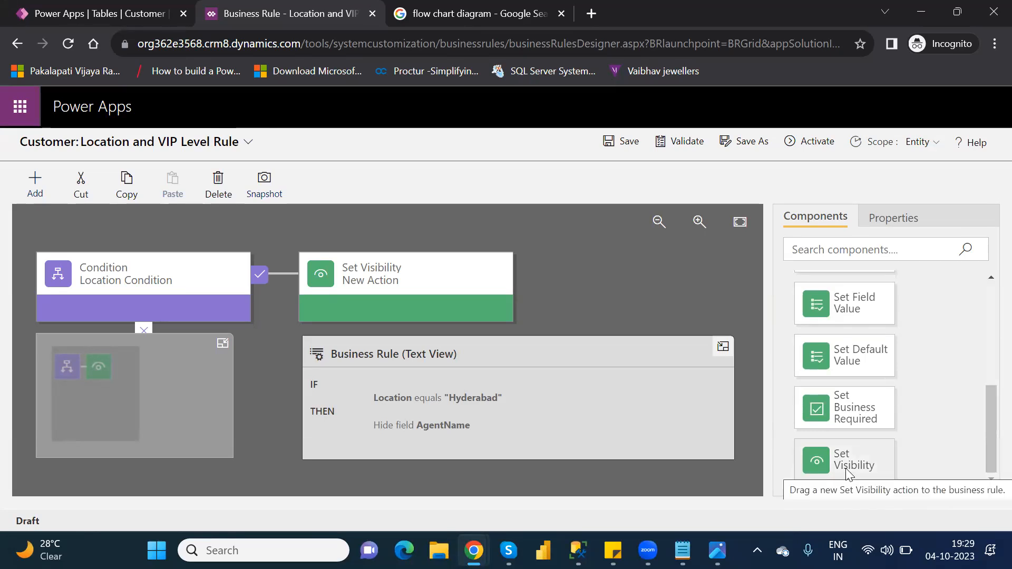
pyautogui.moveTo(847, 473); pyautogui.dragTo(488, 273)
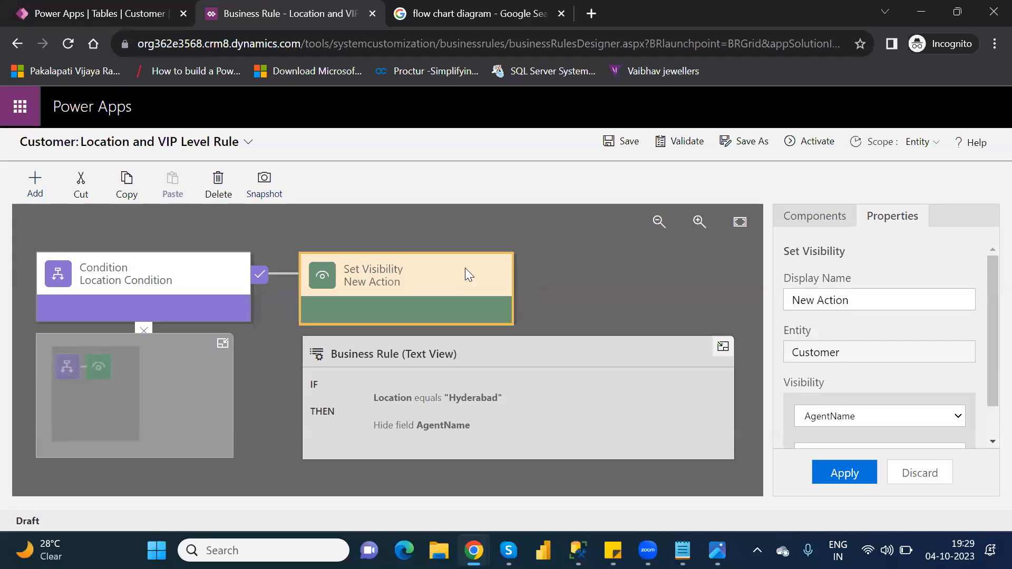
pyautogui.press('Delete')
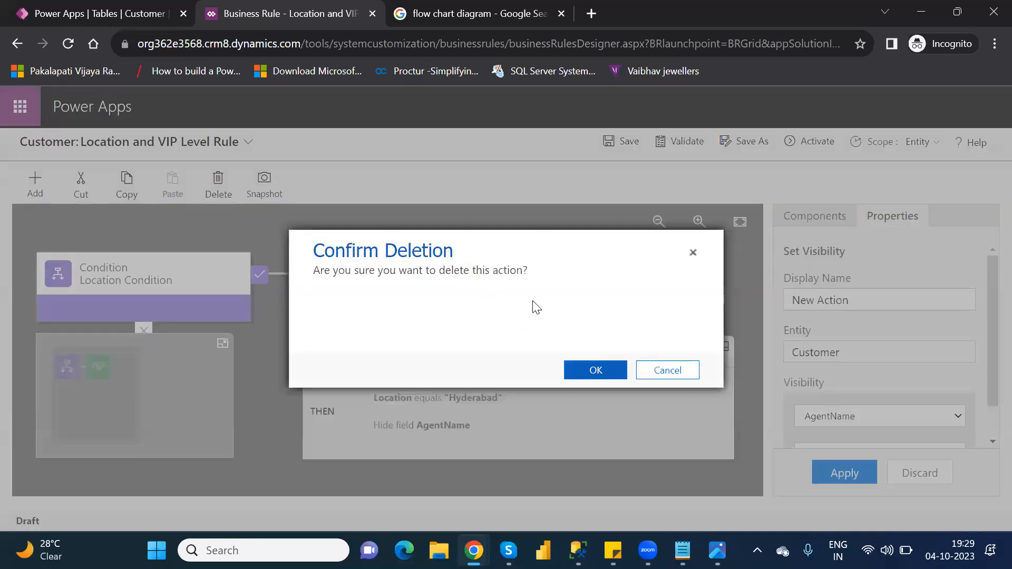
pyautogui.click(602, 372)
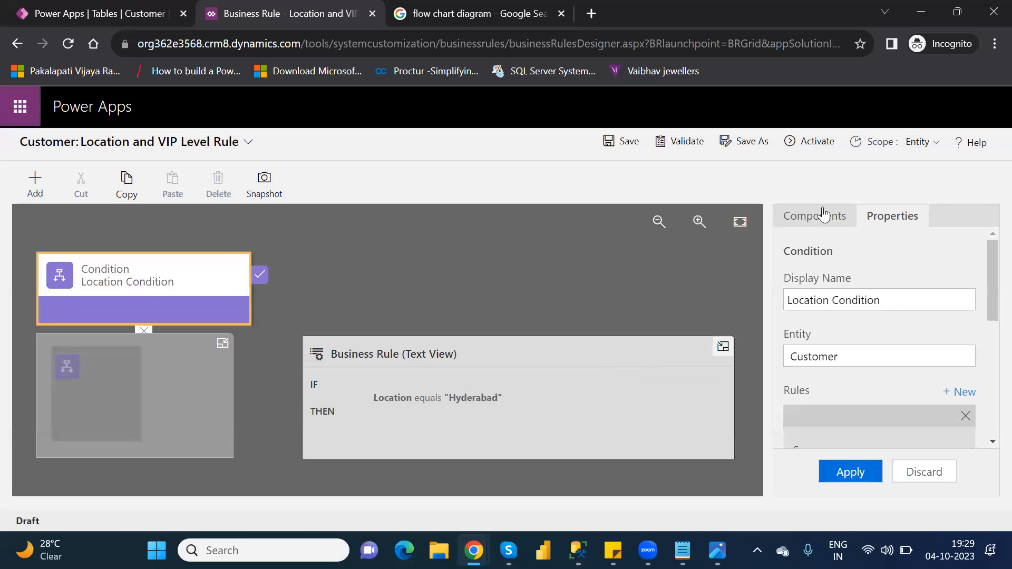
# - Add a Set Business Required action on the condition setting VIPLevel to Not Business Required, and apply it
pyautogui.click(828, 216)
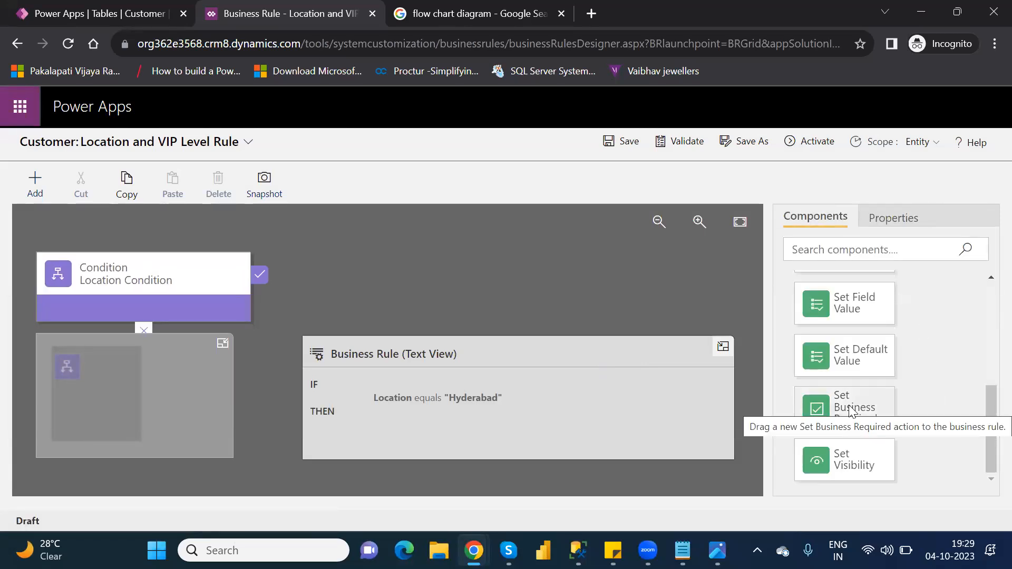
pyautogui.moveTo(850, 411); pyautogui.dragTo(274, 291)
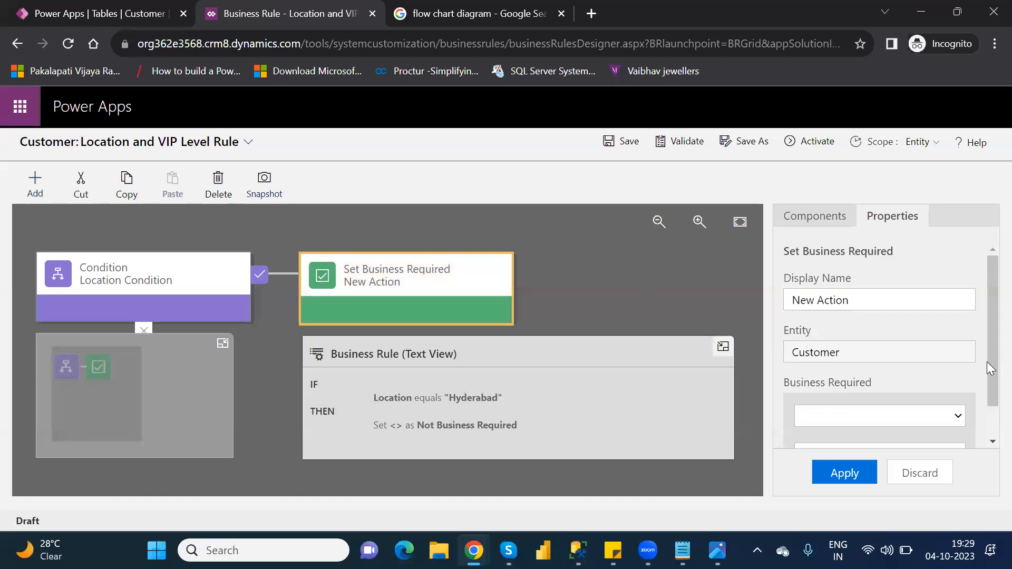
pyautogui.scroll(-1, 989, 390)
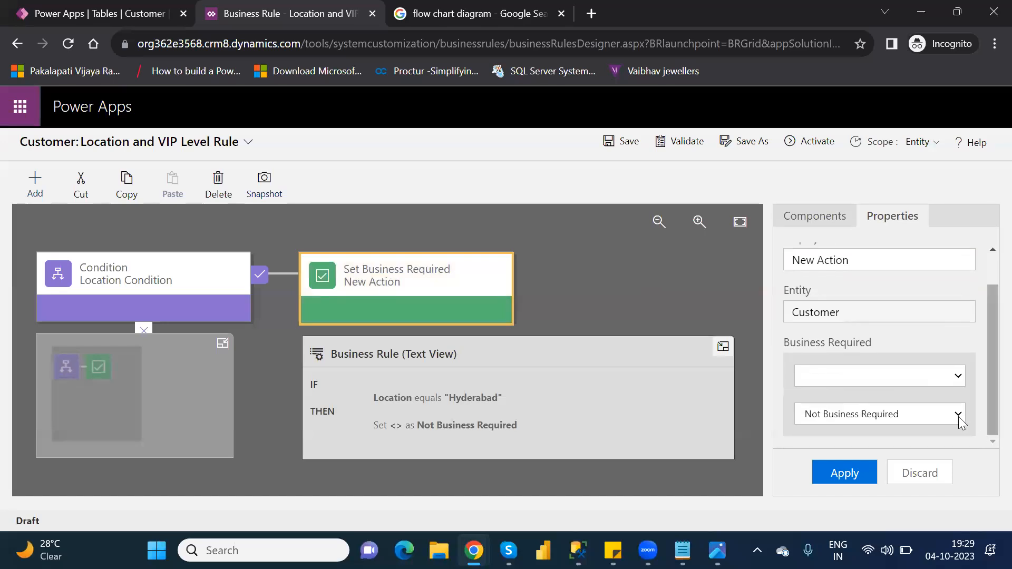
pyautogui.click(926, 378)
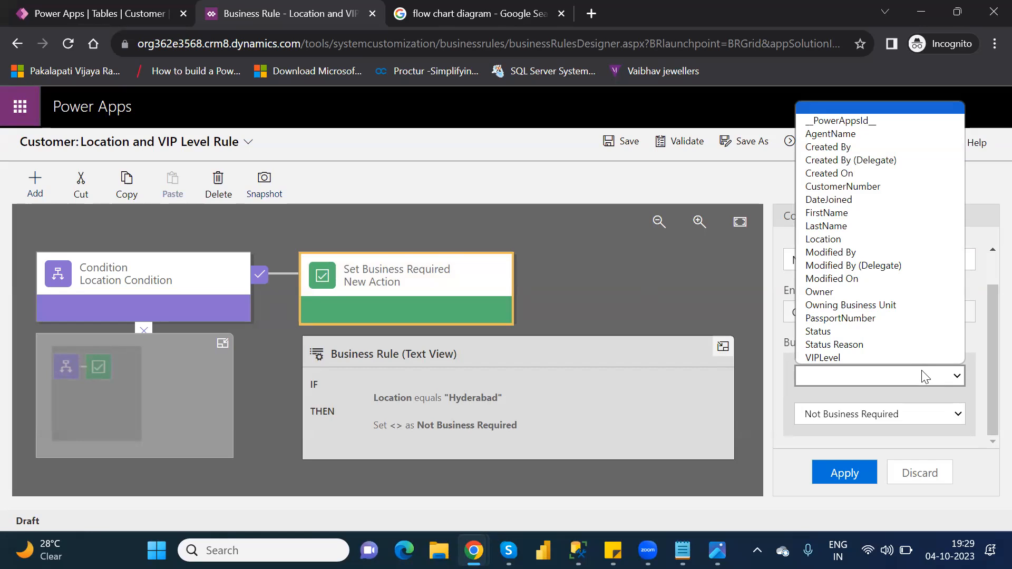
pyautogui.click(887, 359)
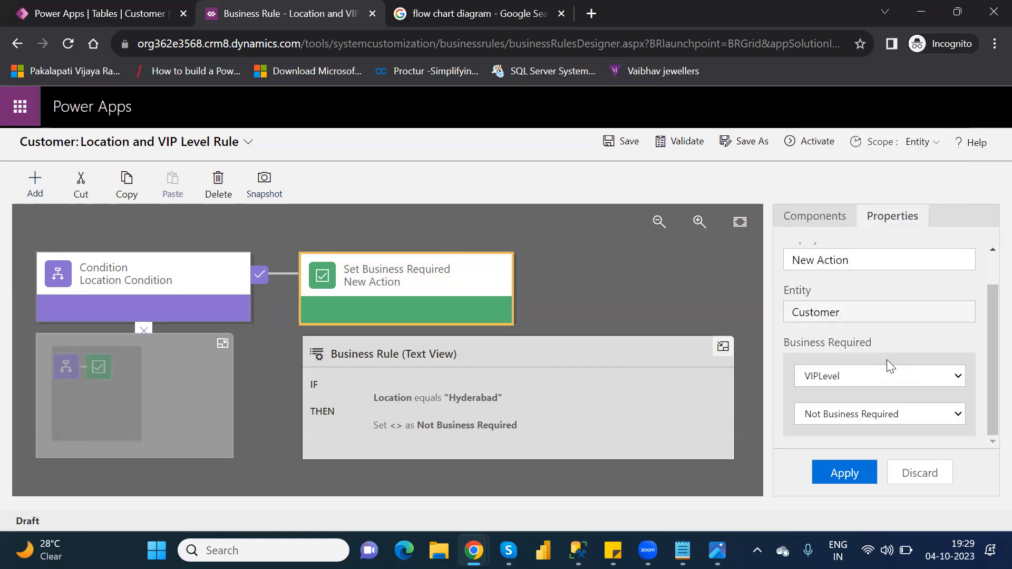
pyautogui.click(878, 419)
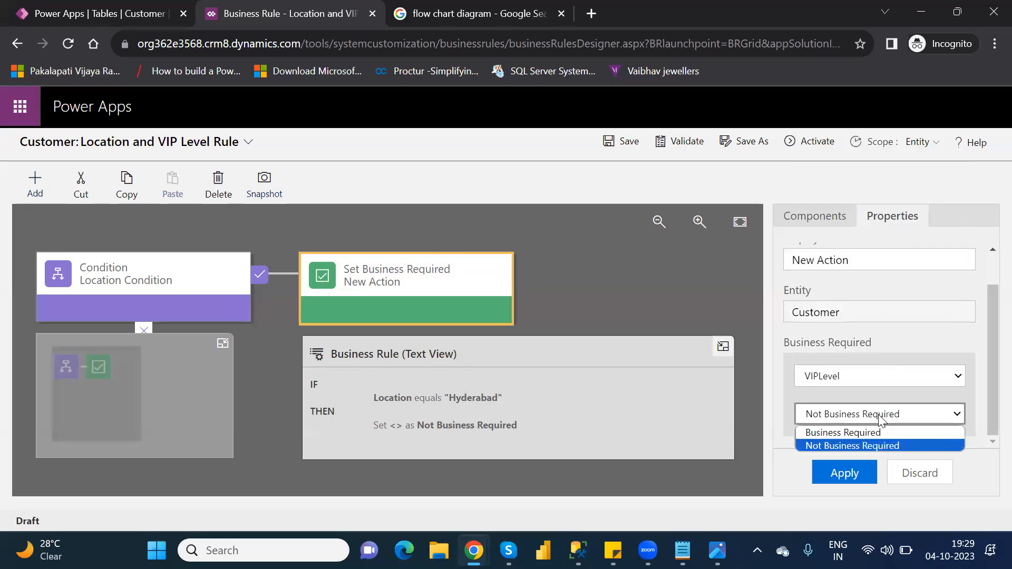
pyautogui.click(893, 446)
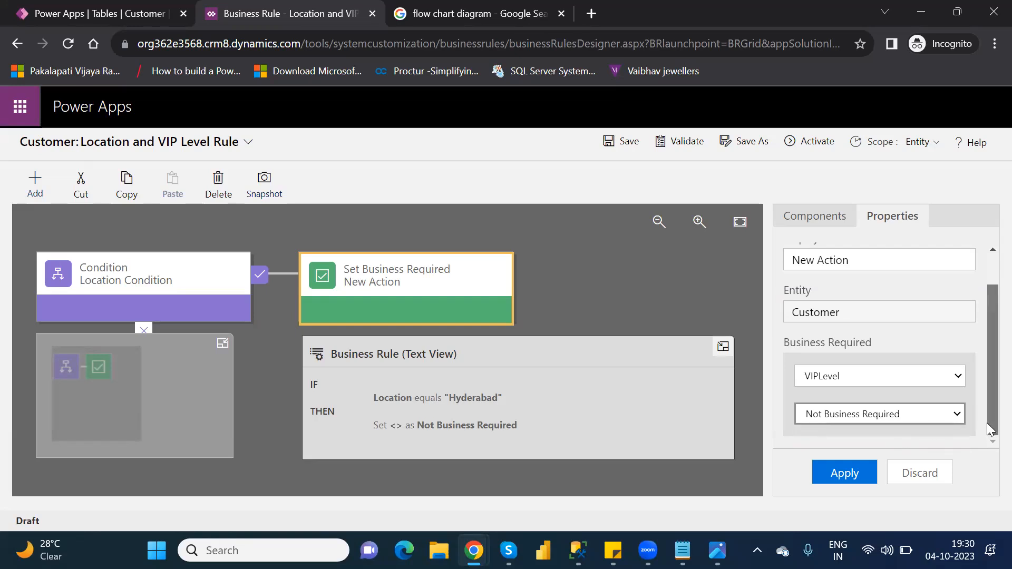
pyautogui.click(857, 472)
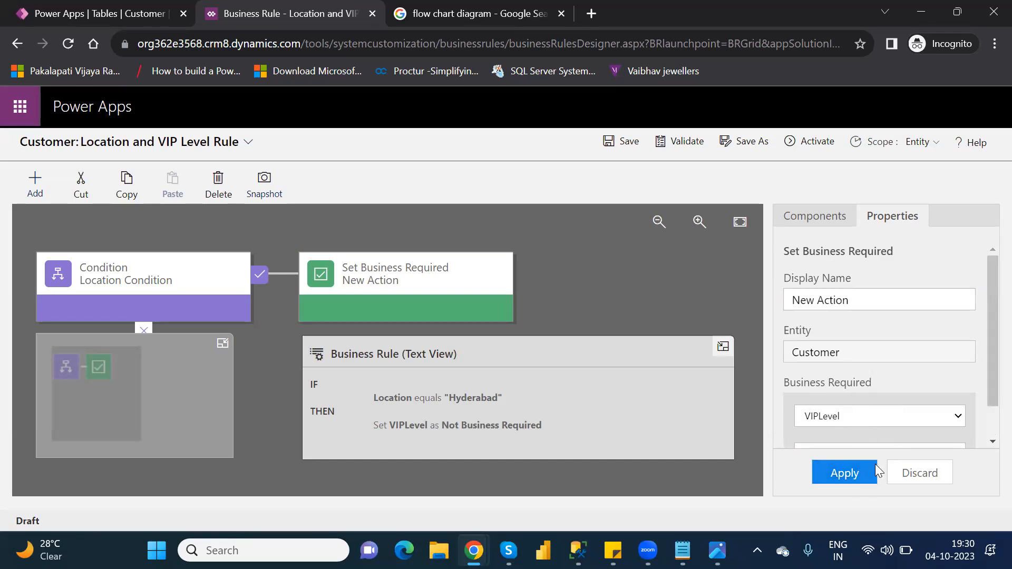
pyautogui.scroll(-2, 991, 418)
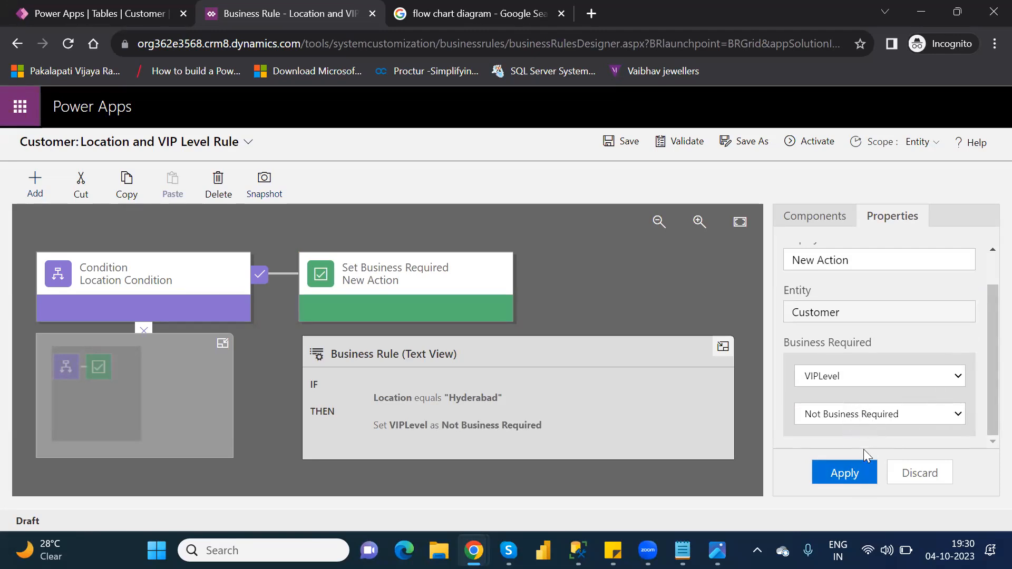
pyautogui.click(854, 473)
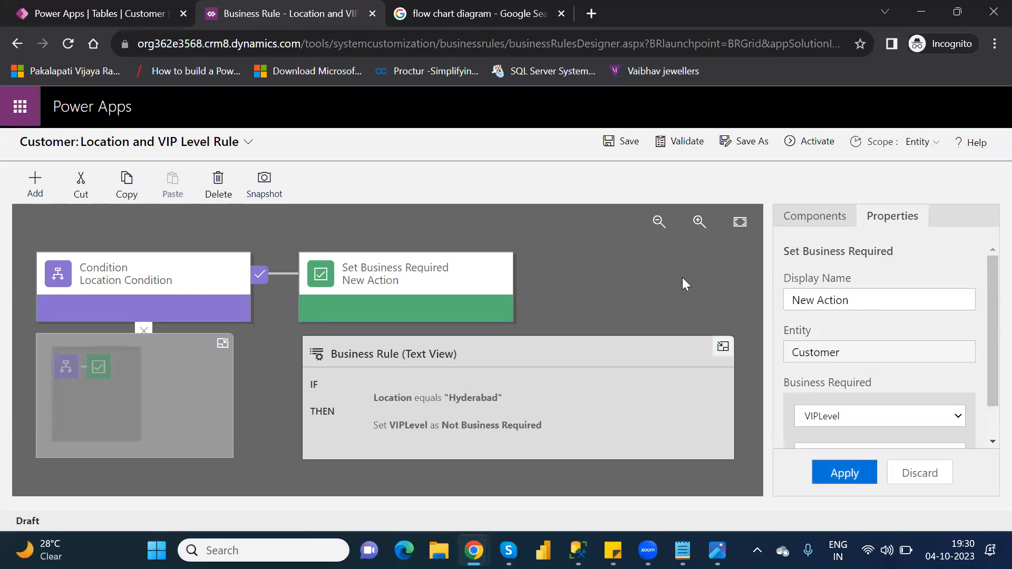
# - Validate the rule, confirm its activation, and close the business rule designer
pyautogui.click(680, 142)
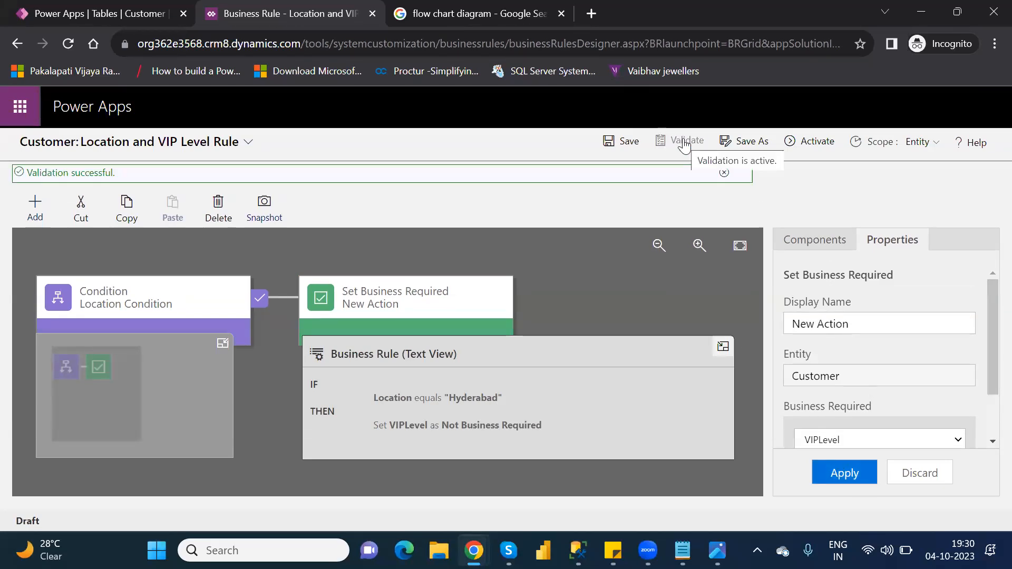
pyautogui.click(816, 141)
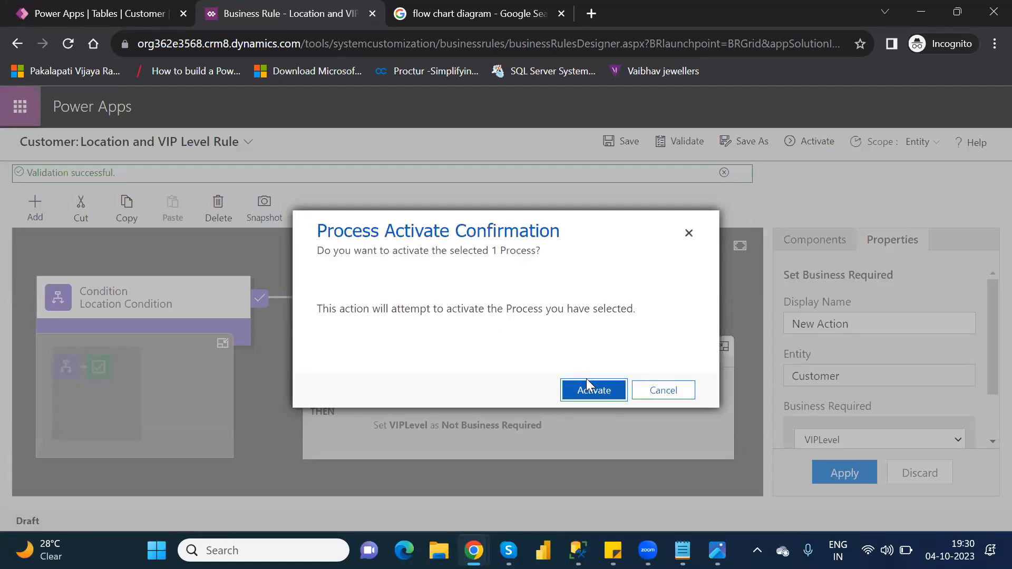
pyautogui.click(602, 390)
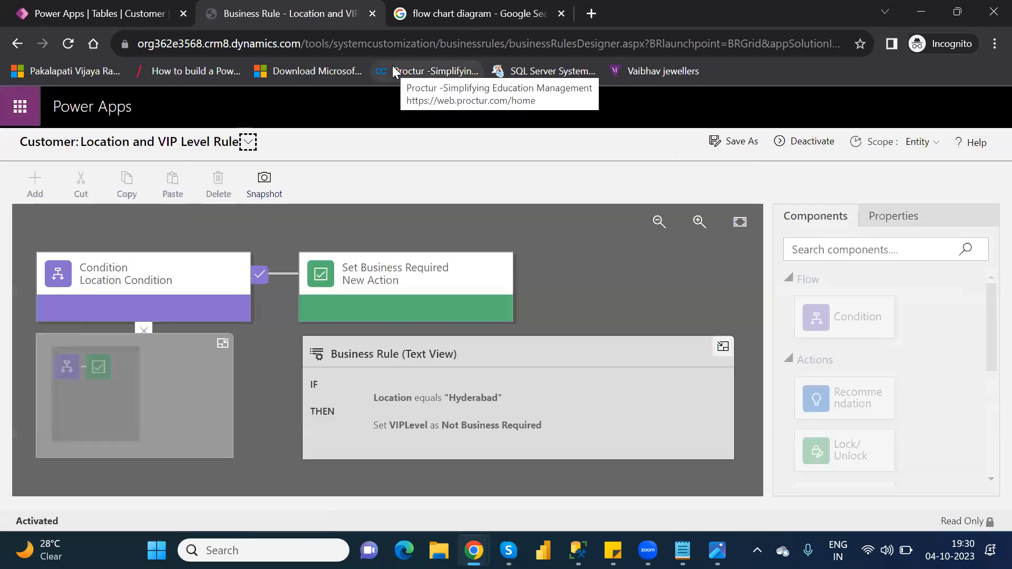
pyautogui.click(372, 15)
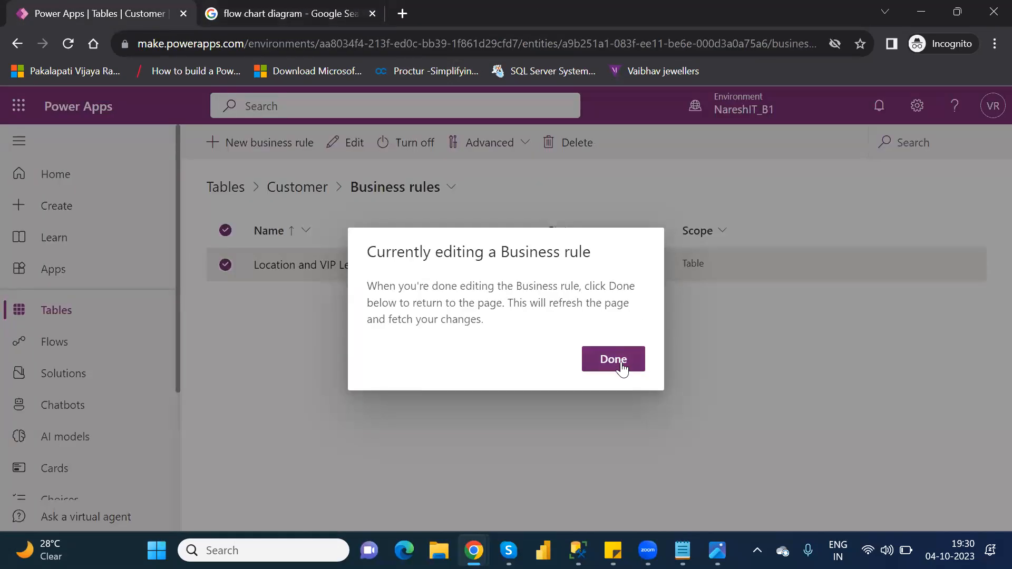
# - Finish rule editing, search the tables list for 'custome', and open the Customer table
pyautogui.click(622, 367)
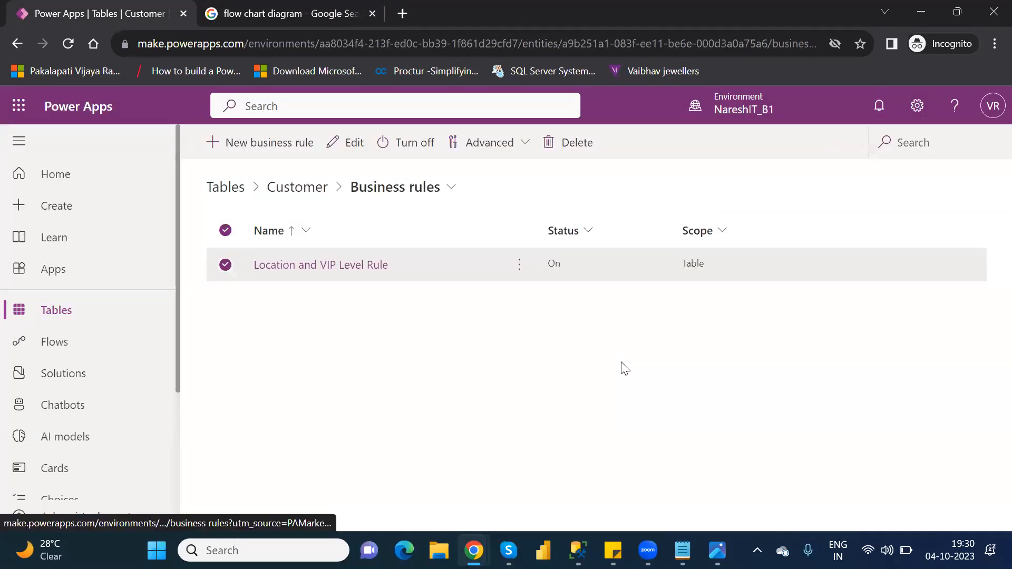
pyautogui.click(71, 311)
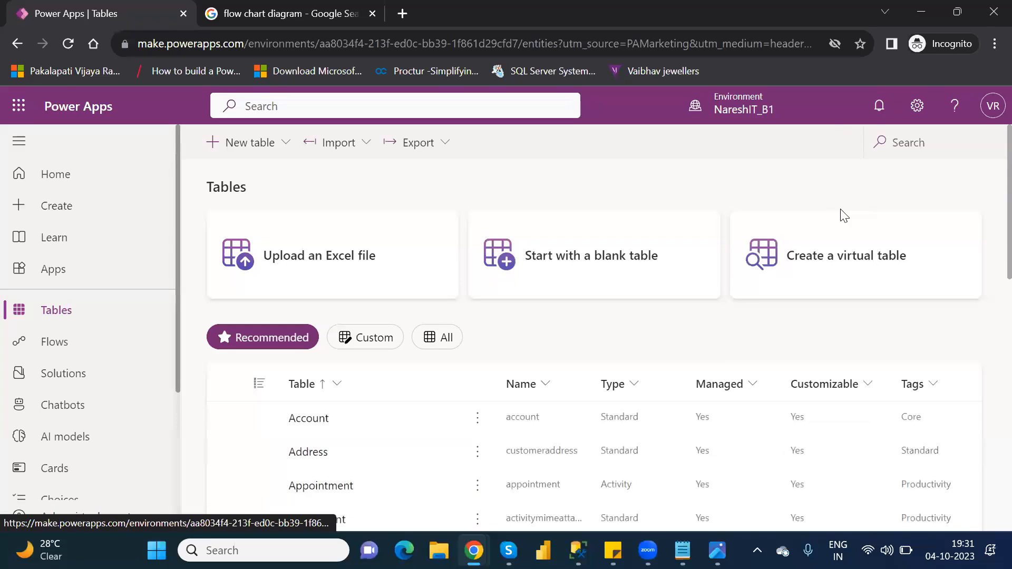
pyautogui.click(904, 142)
pyautogui.write('custome')
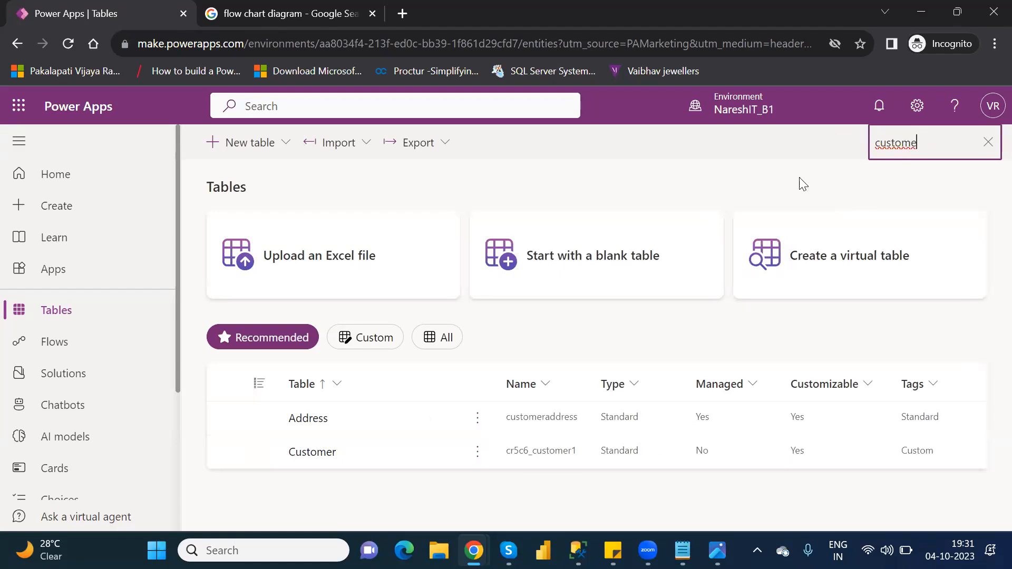
pyautogui.click(308, 453)
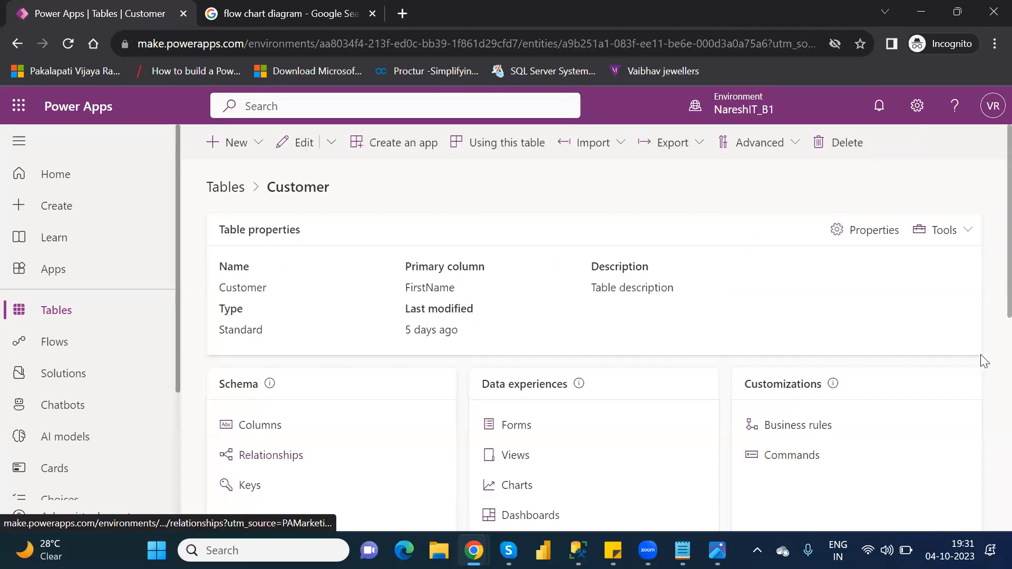
# - Scroll the Customer table page and open the full Customers data grid via Add more rows
pyautogui.scroll(-5, 989, 284)
pyautogui.scroll(-3, 990, 424)
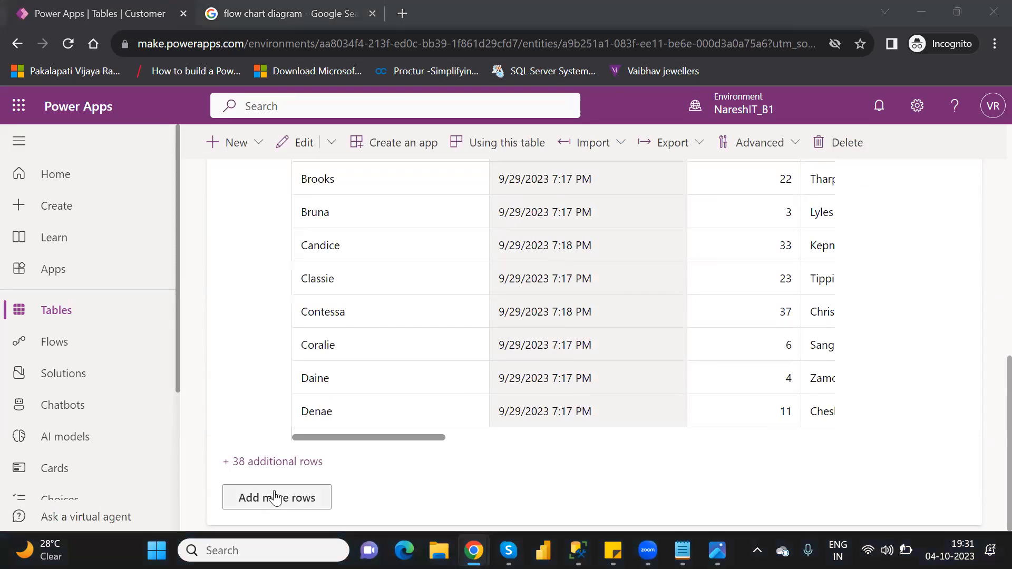
pyautogui.click(274, 498)
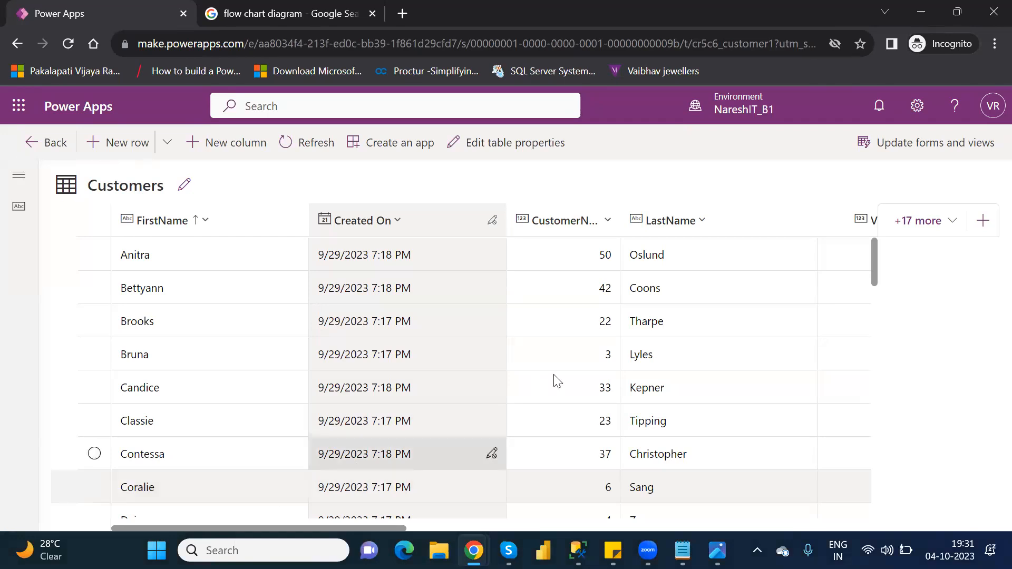
pyautogui.moveTo(871, 263)
pyautogui.mouseDown()
pyautogui.moveTo(877, 295)
pyautogui.moveTo(876, 258)
pyautogui.mouseUp()
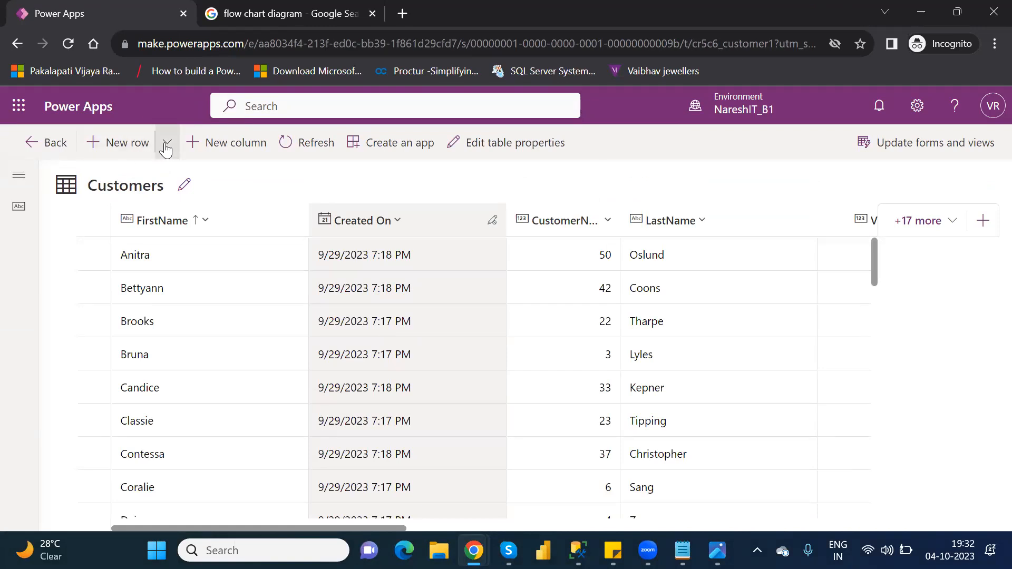
# - Start a new customer row in the form with FirstName 'Power Platform' and LastName 'Microsoft'
pyautogui.click(166, 150)
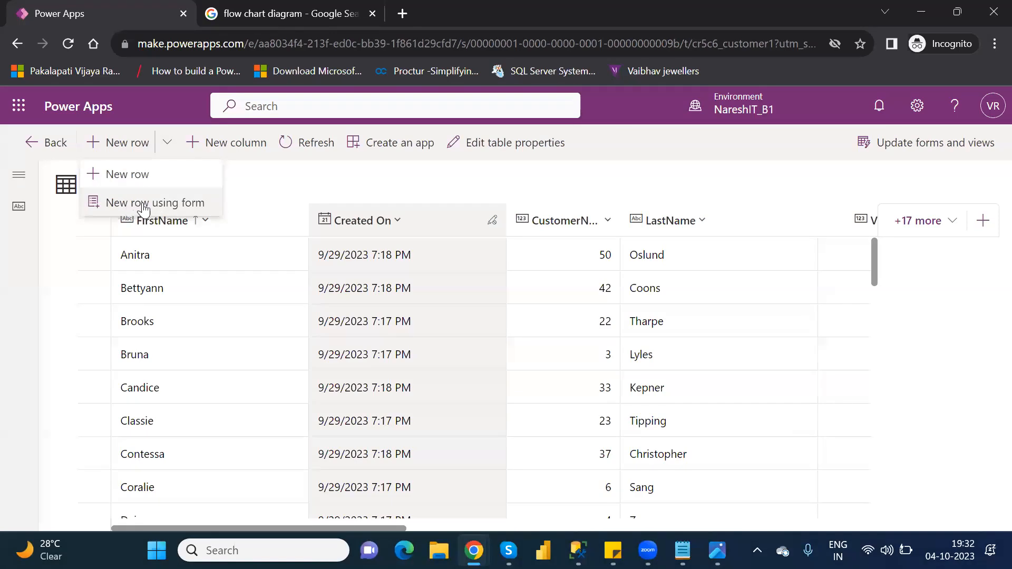
pyautogui.click(178, 209)
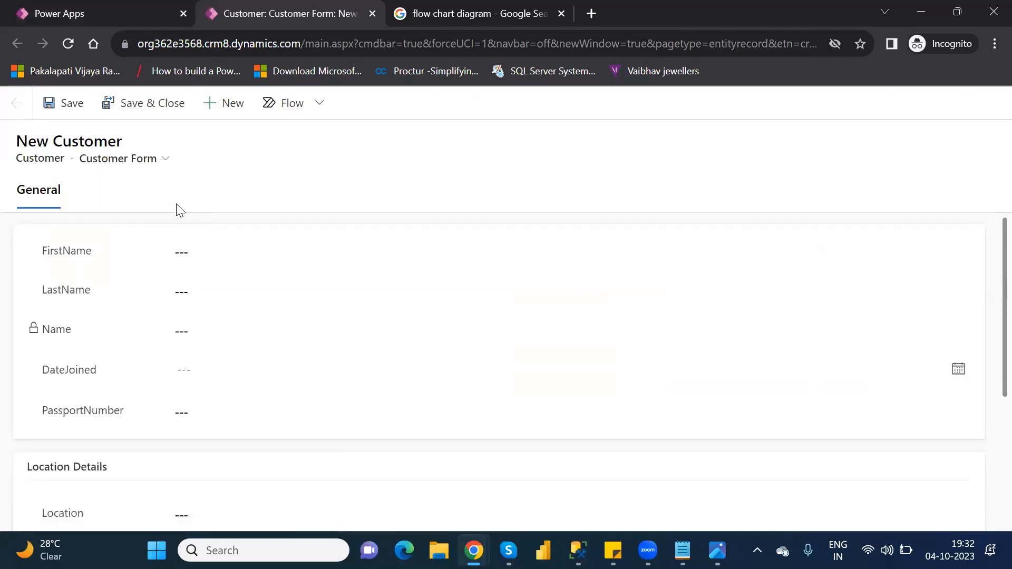
pyautogui.click(224, 256)
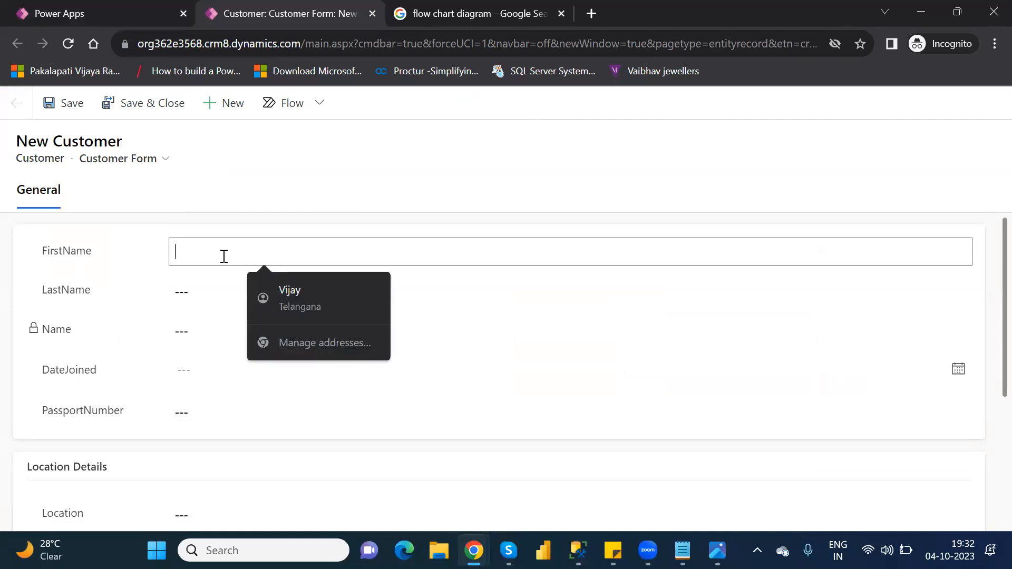
pyautogui.write('P')
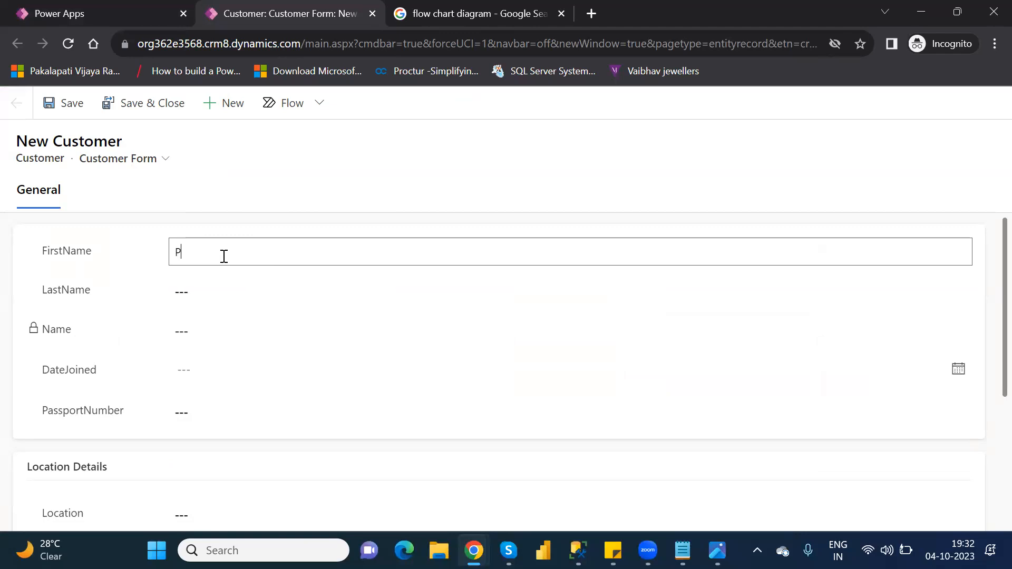
pyautogui.write('ower Platform')
pyautogui.press('Tab')
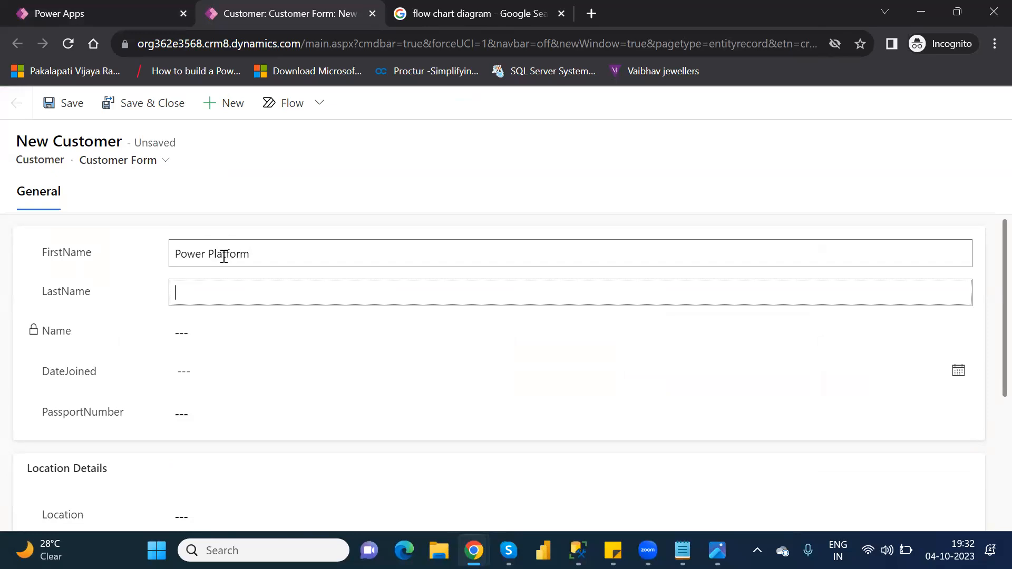
pyautogui.write('Microsoft')
# - Set DateJoined to 18 October 2023 and enter the customer's passport number
pyautogui.press('Tab')
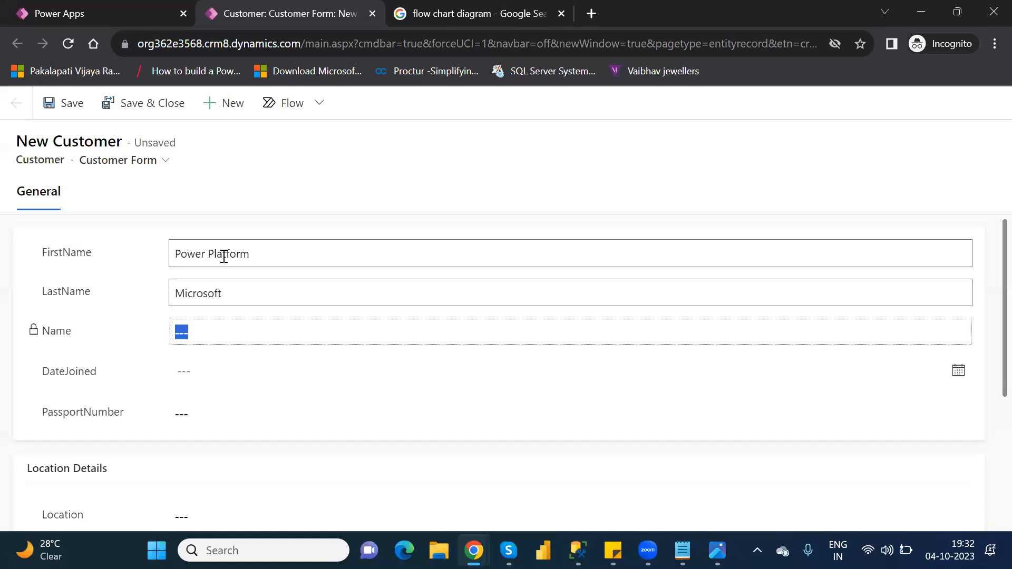
pyautogui.press('Tab')
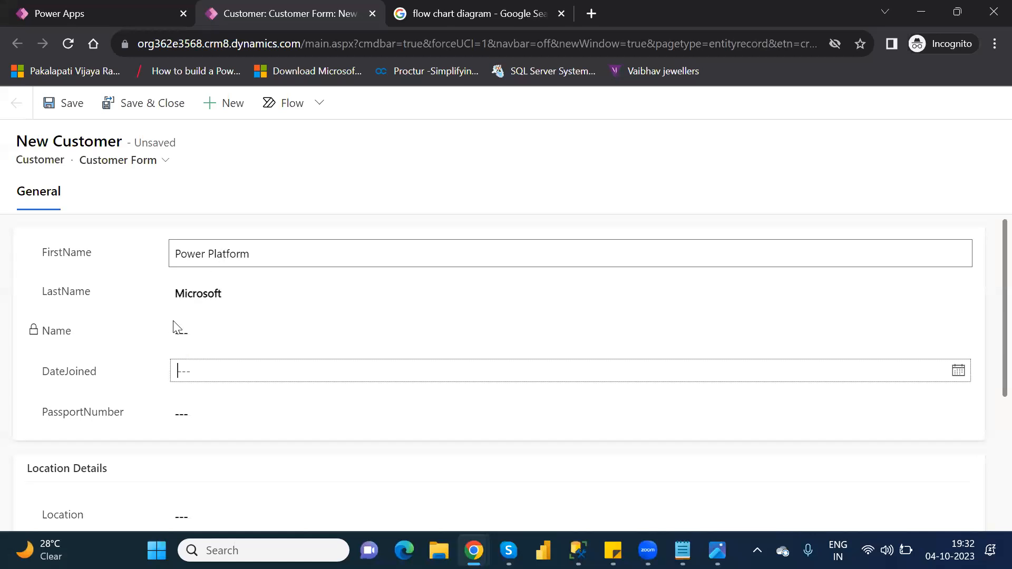
pyautogui.click(218, 372)
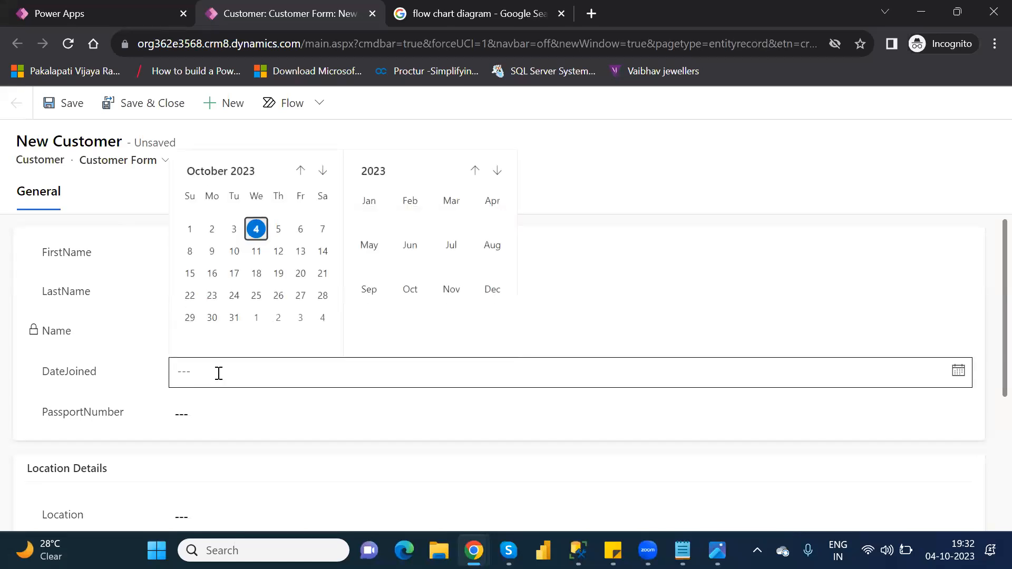
pyautogui.click(258, 275)
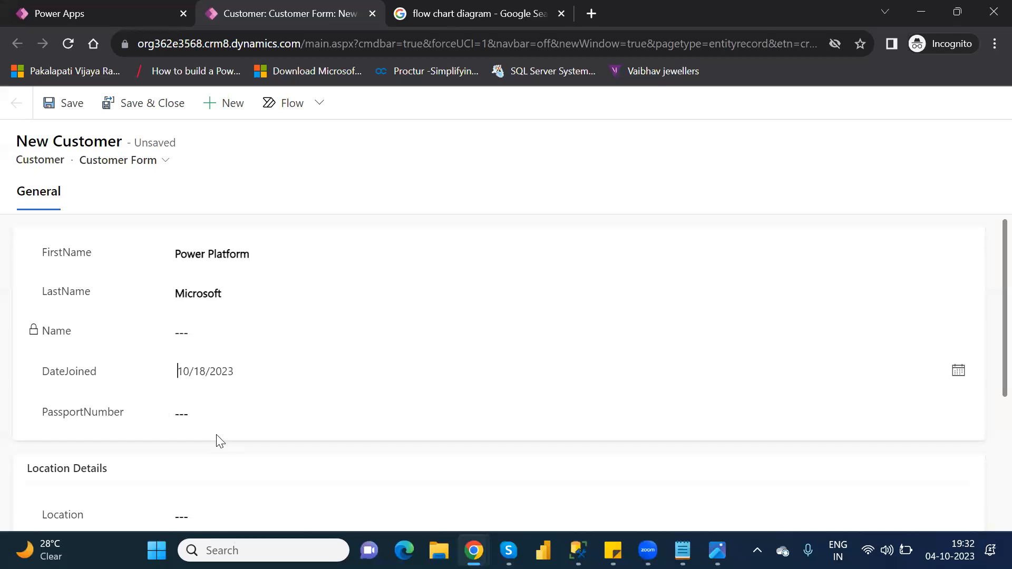
pyautogui.click(216, 412)
pyautogui.write('3u7418274389')
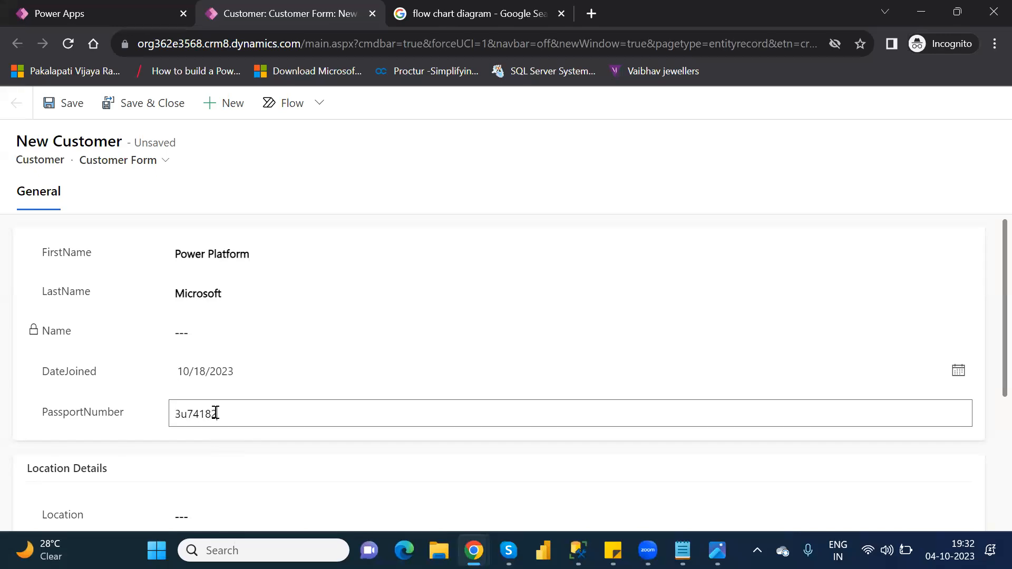
pyautogui.press('BackSpace')
pyautogui.press('BackSpace')
pyautogui.press('BackSpace')
pyautogui.press('BackSpace')
pyautogui.press('BackSpace')
pyautogui.press('BackSpace')
pyautogui.press('BackSpace')
pyautogui.press('BackSpace')
pyautogui.press('BackSpace')
pyautogui.press('BackSpace')
pyautogui.press('BackSpace')
pyautogui.press('BackSpace')
pyautogui.write('3478234589274')
# - Commit the passport number and enter Hyderabad as the customer's Location
pyautogui.click(987, 374)
pyautogui.scroll(-4, 988, 429)
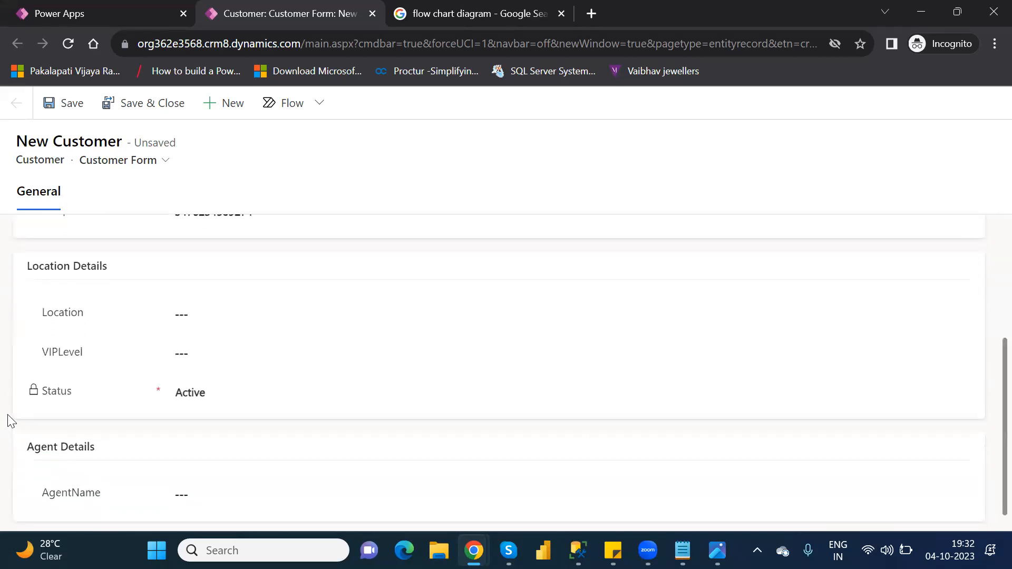
pyautogui.click(205, 313)
pyautogui.write('Hydera')
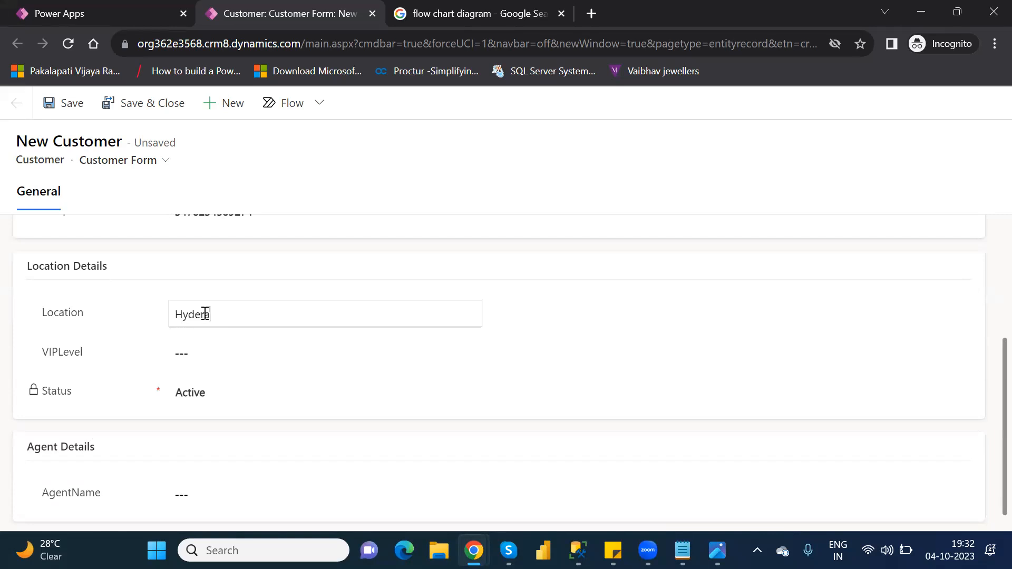
pyautogui.write('bad')
pyautogui.click(202, 357)
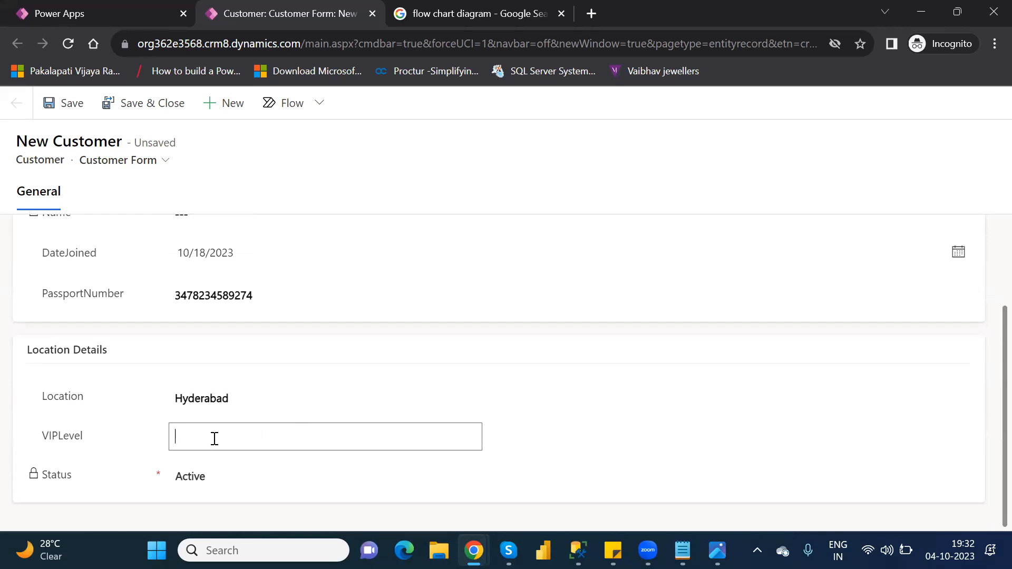
pyautogui.click(988, 421)
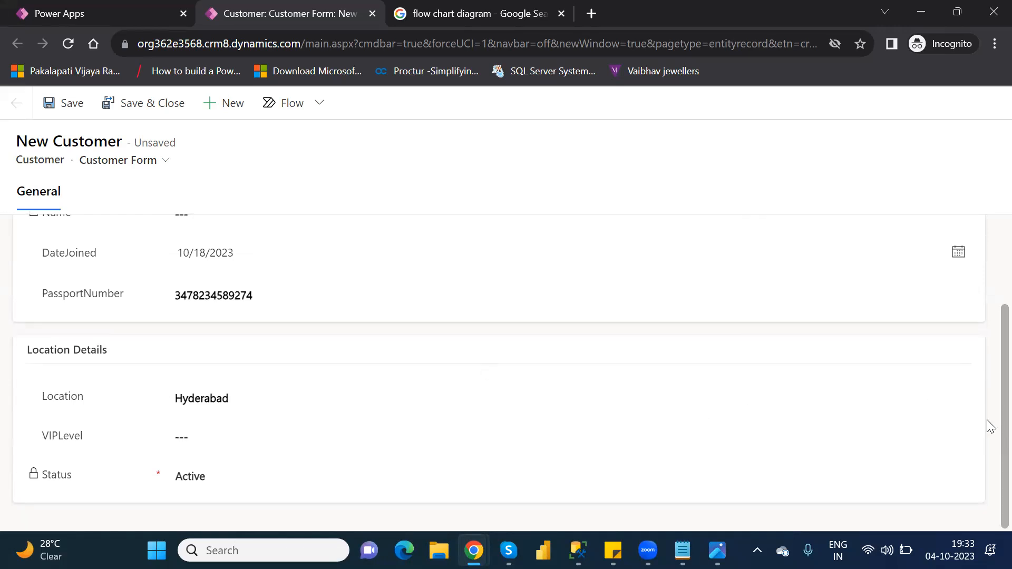
# - Set VIPLevel to 3, save the new customer record, and reload it
pyautogui.click(186, 436)
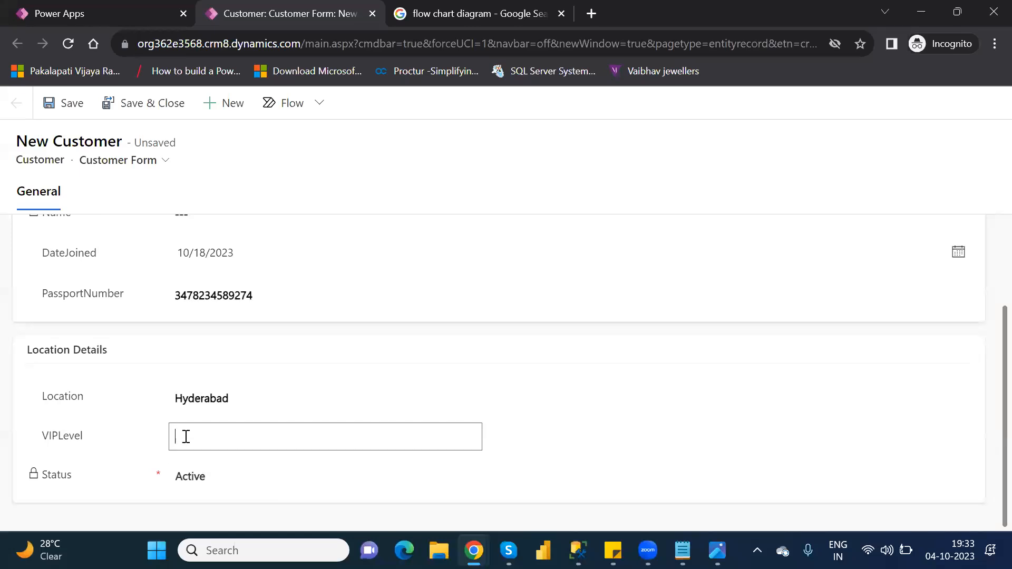
pyautogui.write('3')
pyautogui.click(83, 113)
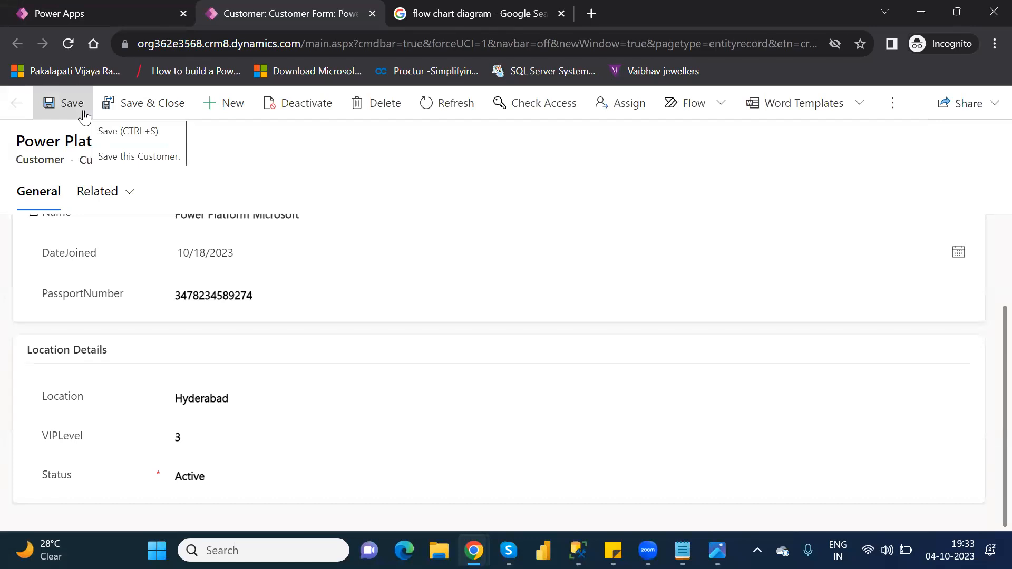
pyautogui.click(69, 44)
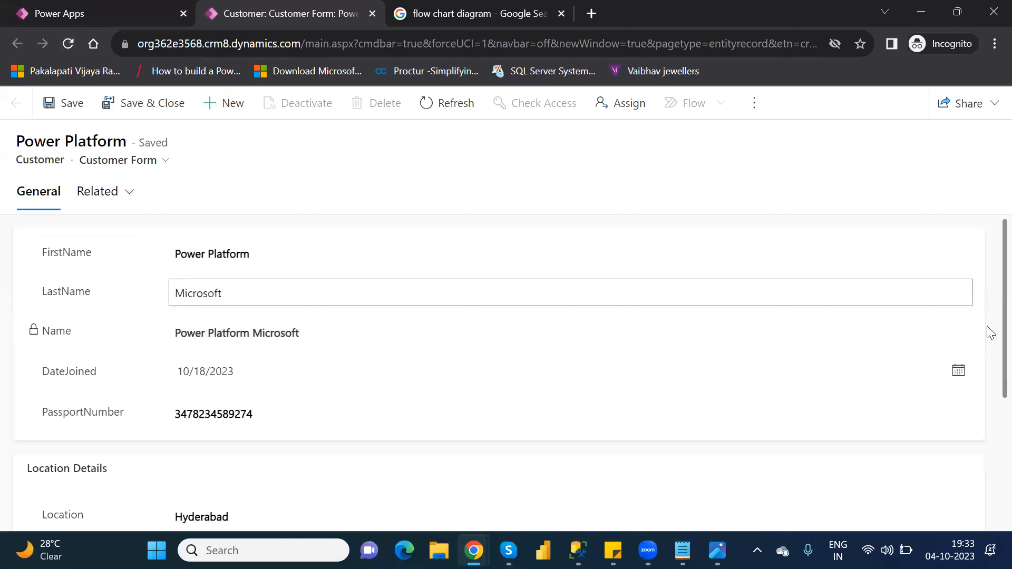
# - Enter 'Microsoft' as the AgentName and save the record
pyautogui.scroll(-1, 989, 343)
pyautogui.scroll(-3, 989, 419)
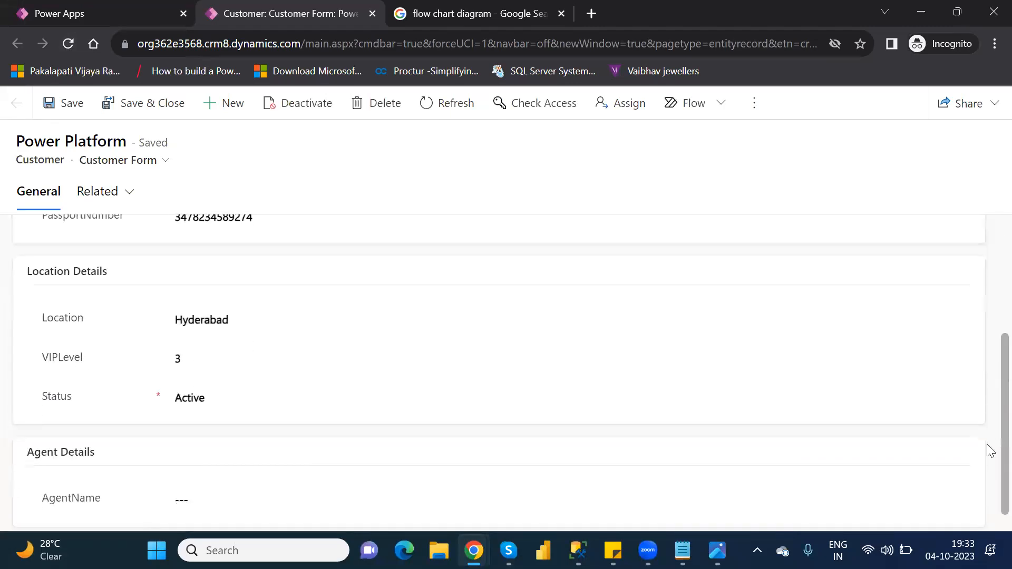
pyautogui.click(217, 482)
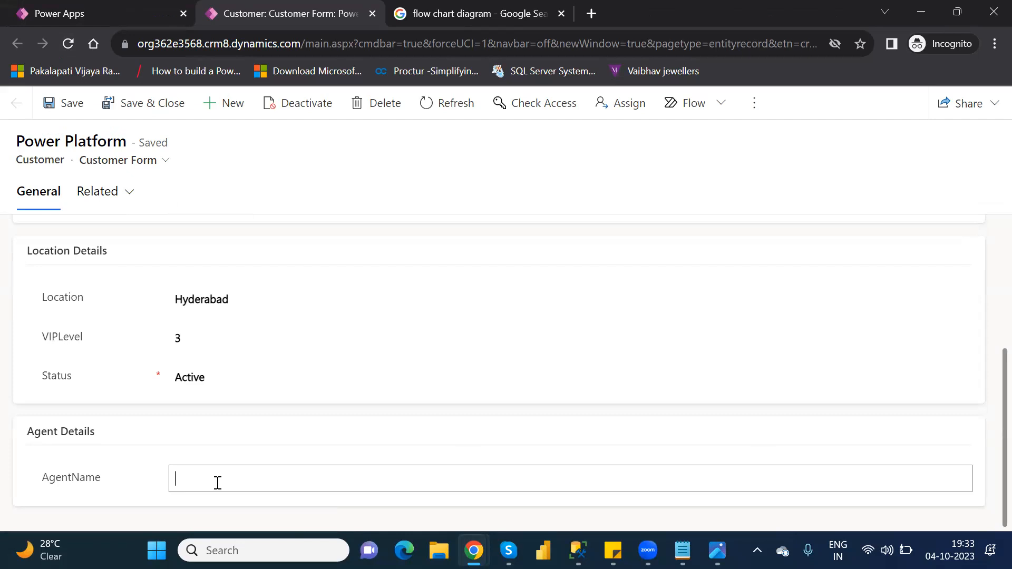
pyautogui.write('Microsoft')
pyautogui.click(73, 107)
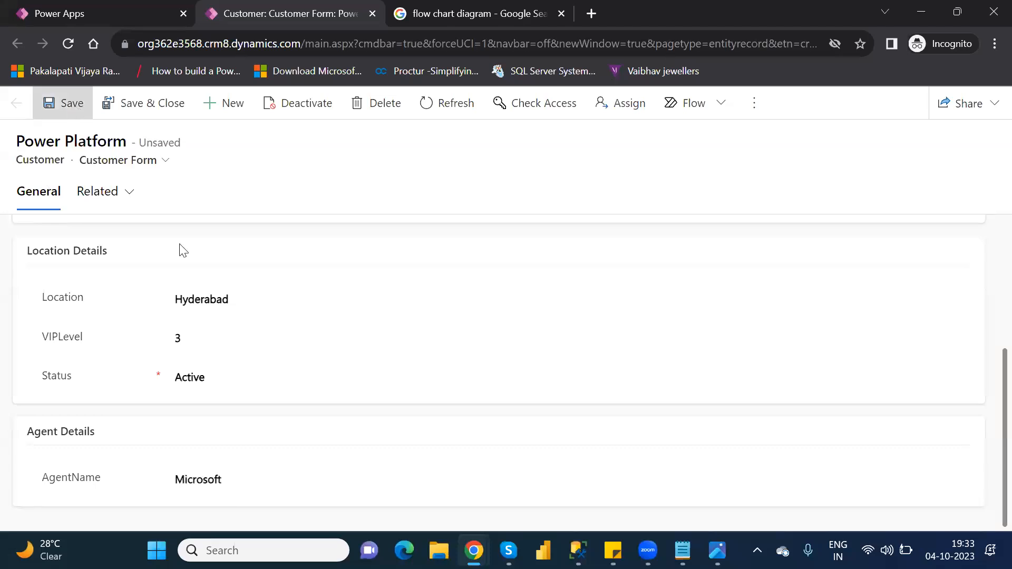
# - Change Location from Hyderabad to Ameerpert, save, and reload the record
pyautogui.doubleClick(231, 301)
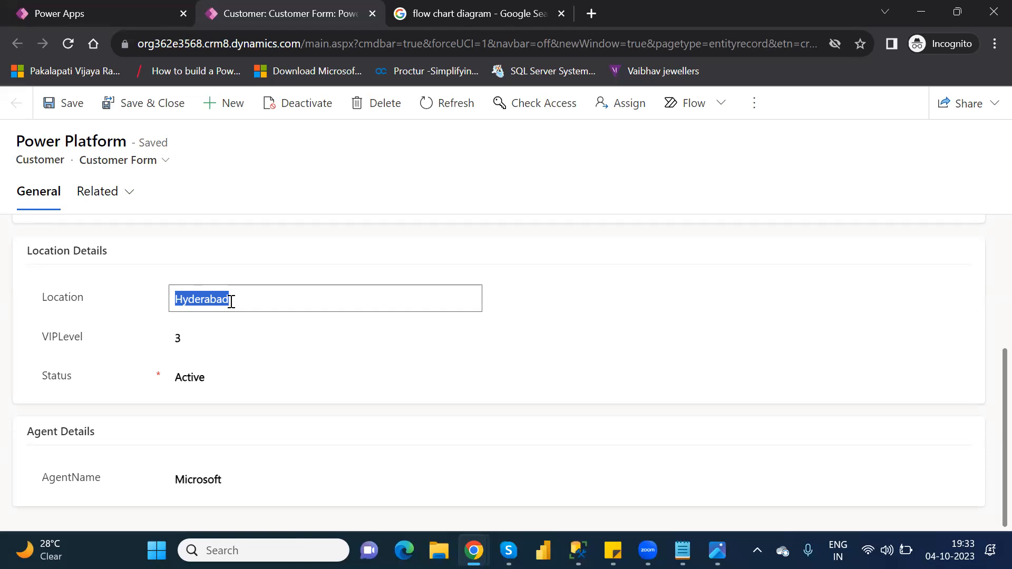
pyautogui.write('Amee')
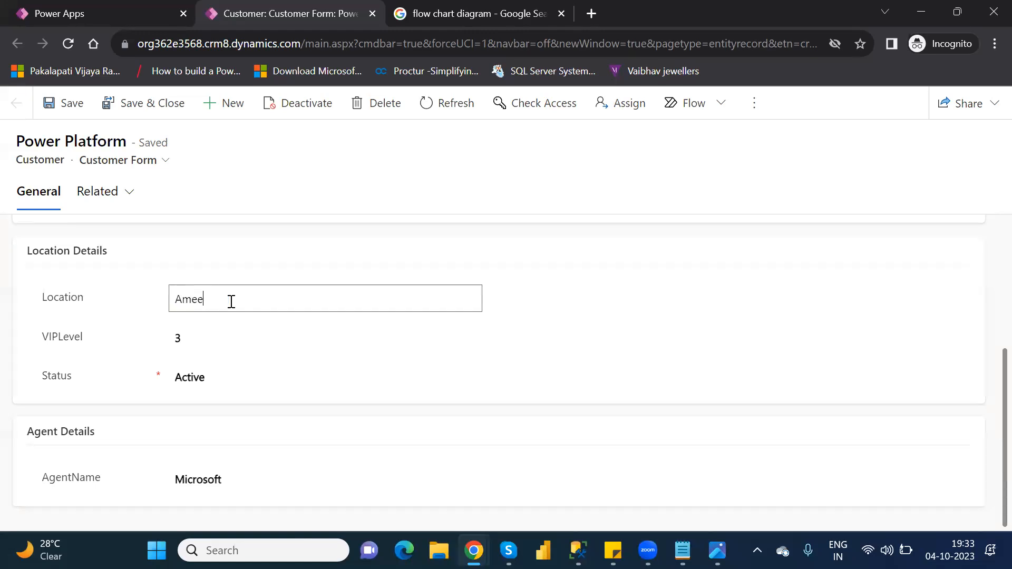
pyautogui.write('rpet')
pyautogui.write('t')
pyautogui.click(67, 118)
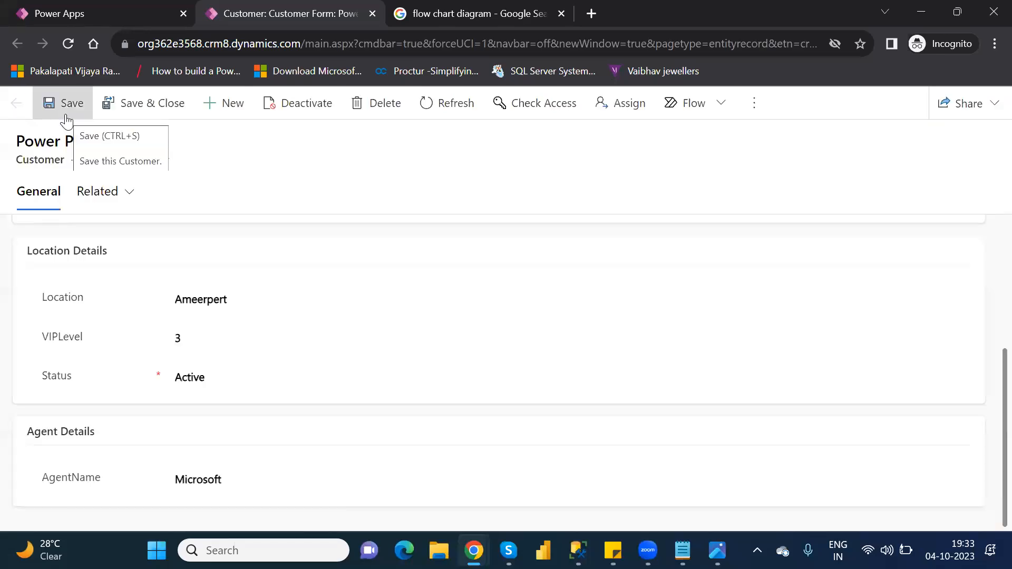
pyautogui.click(68, 44)
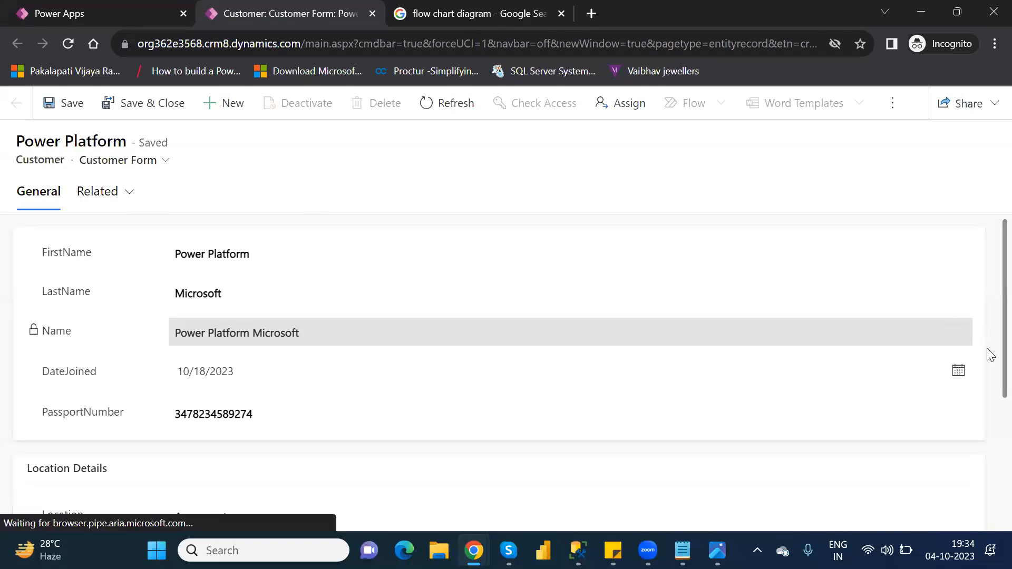
# - Replace Ameerpert with Hyderabad in the Location field and save, leaving VIP level at 3
pyautogui.scroll(-3, 987, 349)
pyautogui.scroll(-2, 991, 455)
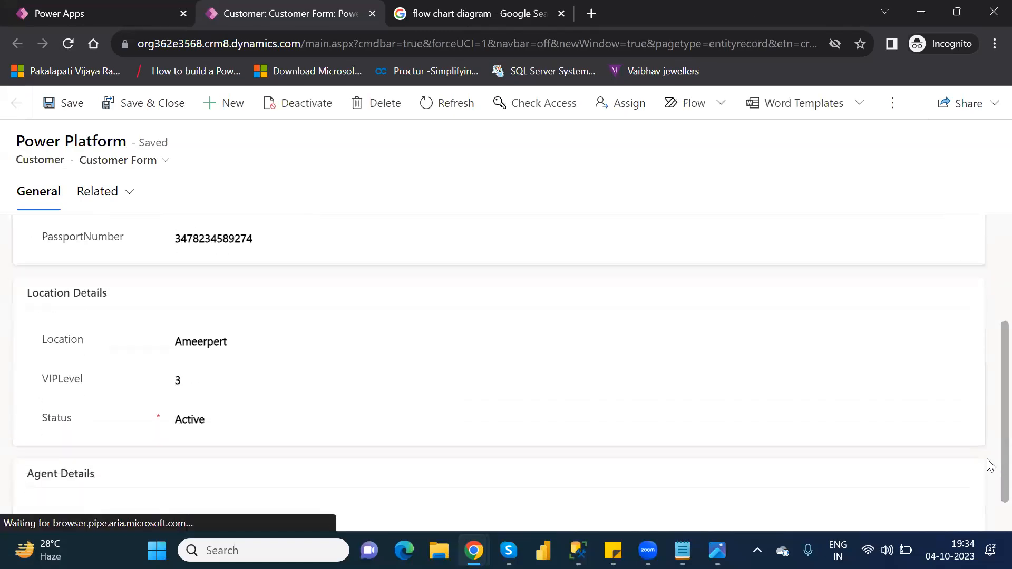
pyautogui.click(235, 327)
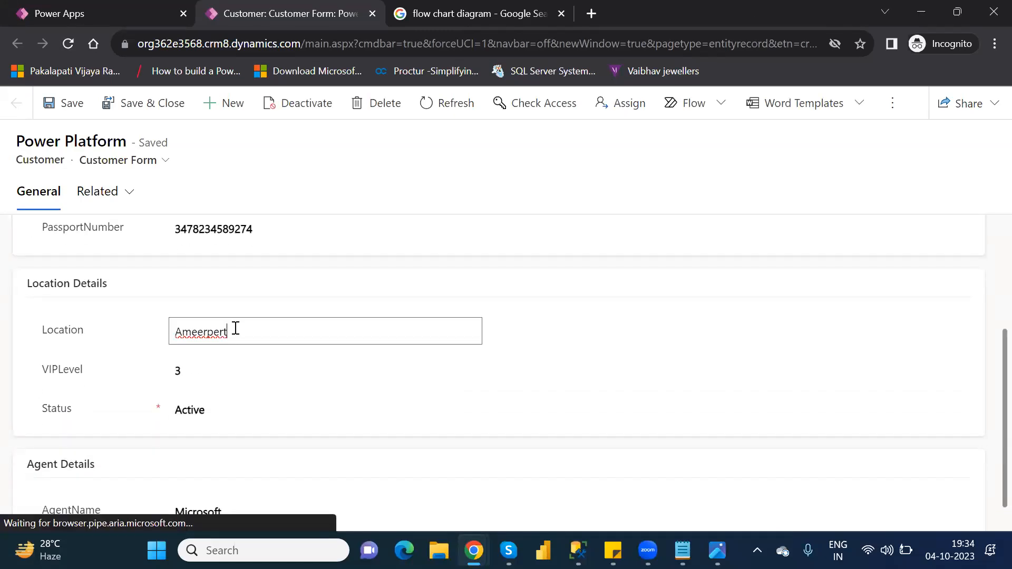
pyautogui.doubleClick(218, 328)
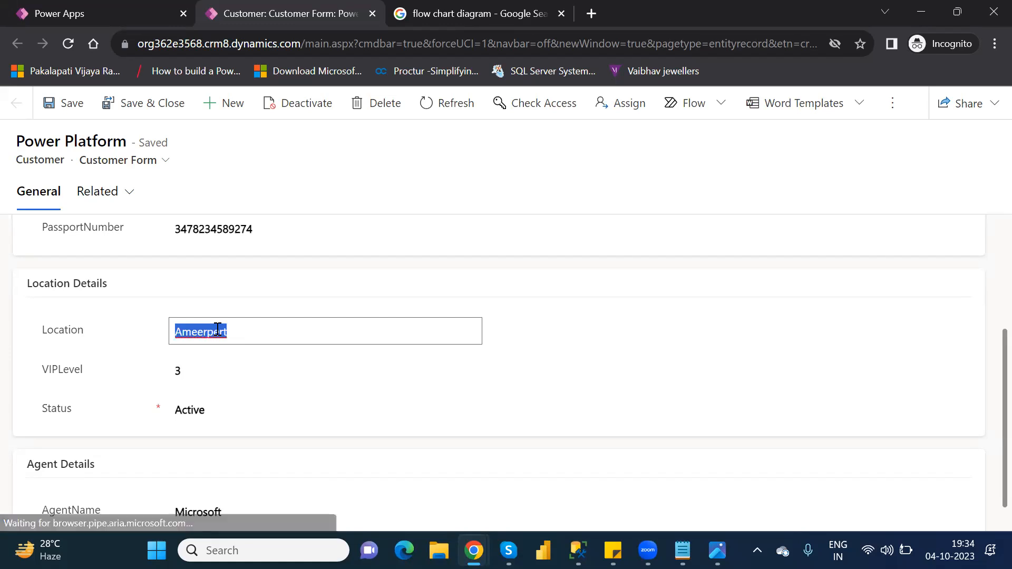
pyautogui.write('Hyderabad')
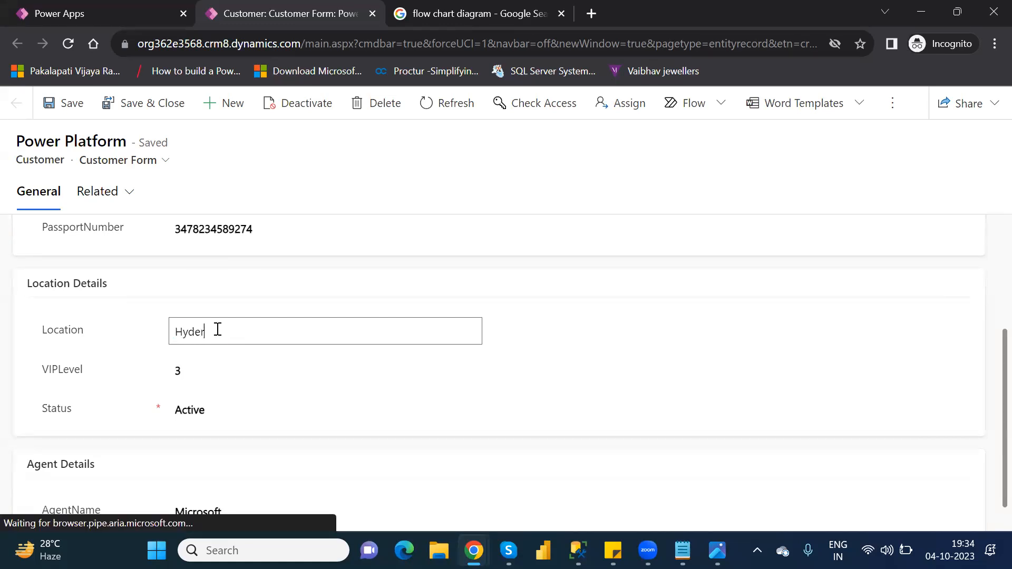
pyautogui.click(198, 371)
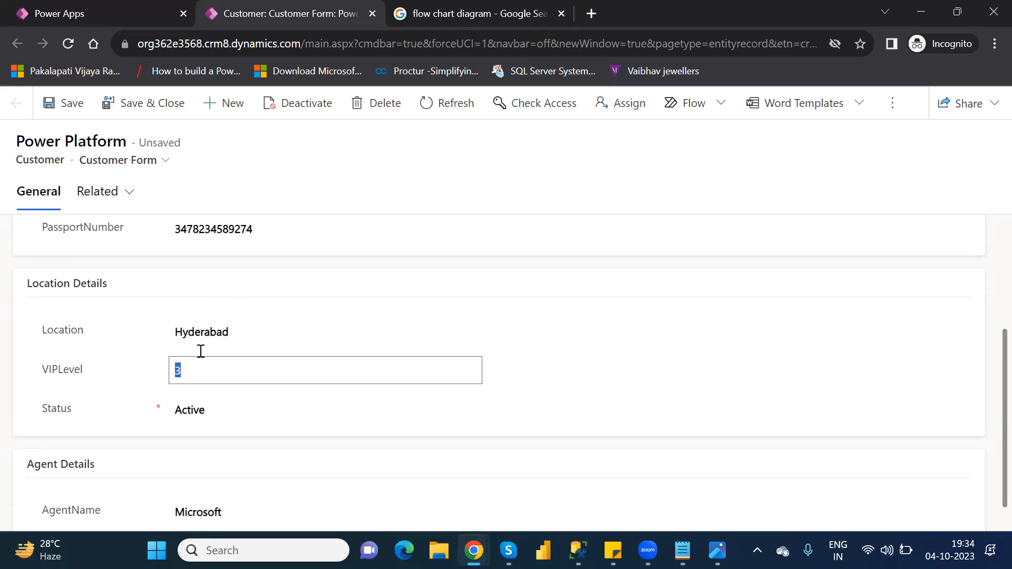
pyautogui.click(219, 315)
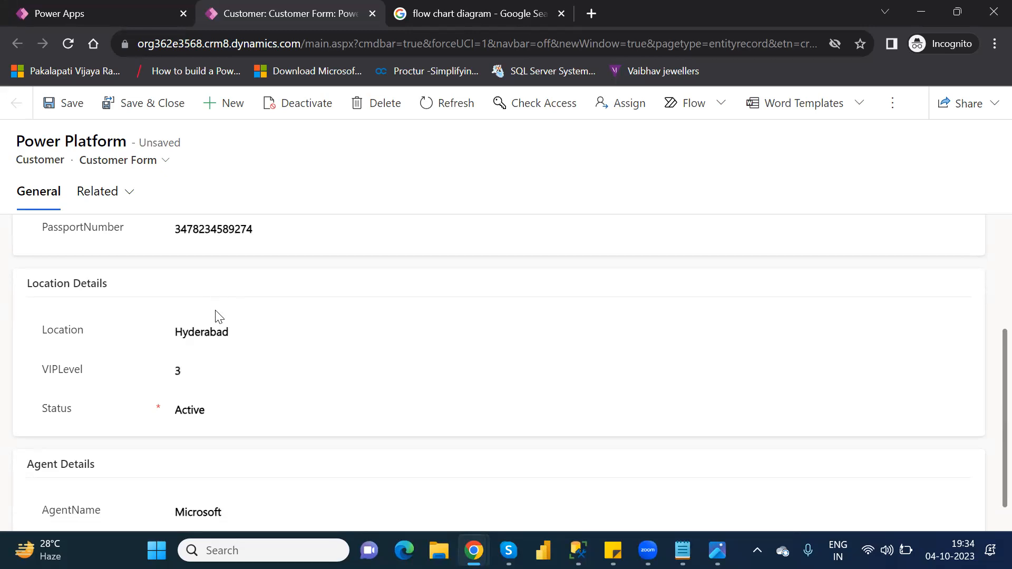
pyautogui.click(69, 108)
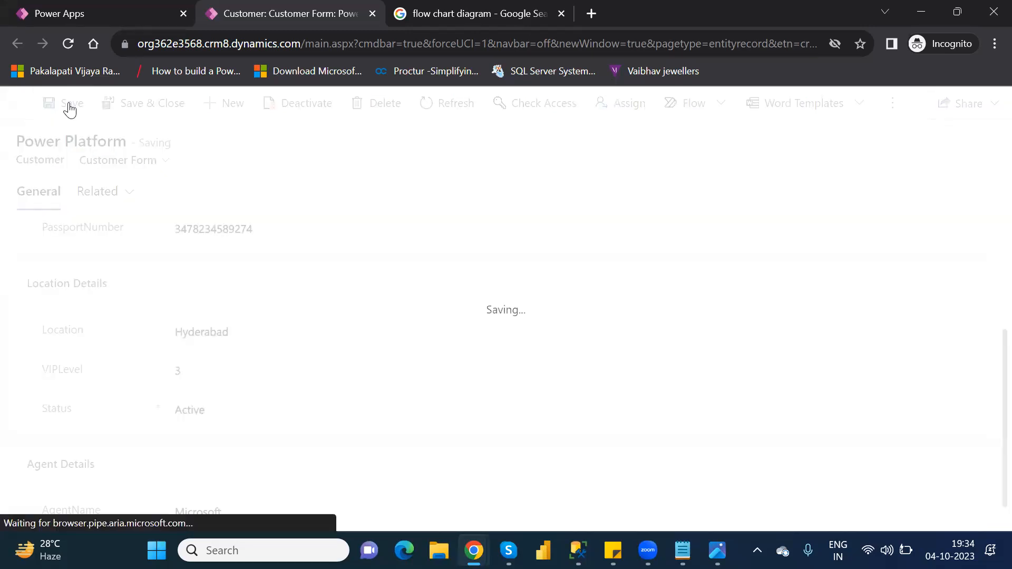
# - Reload the record to verify the saved Location and check the VIPLevel value
pyautogui.click(68, 45)
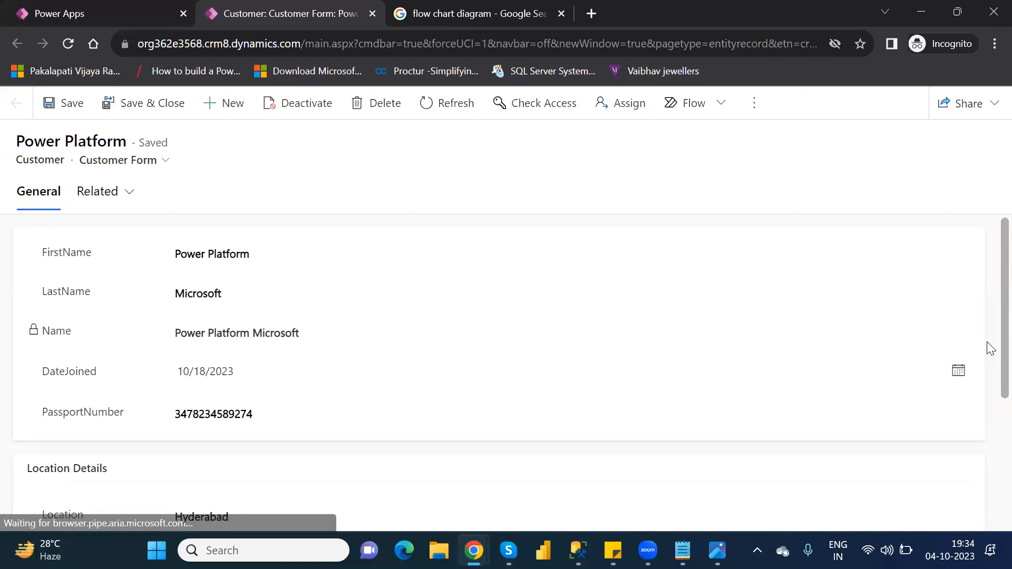
pyautogui.scroll(-4, 987, 342)
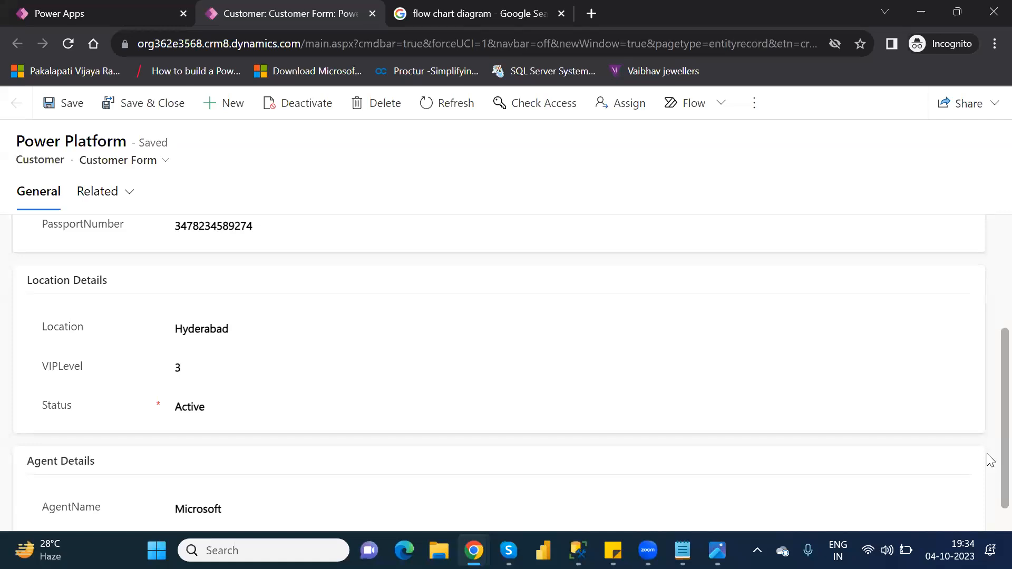
pyautogui.doubleClick(186, 371)
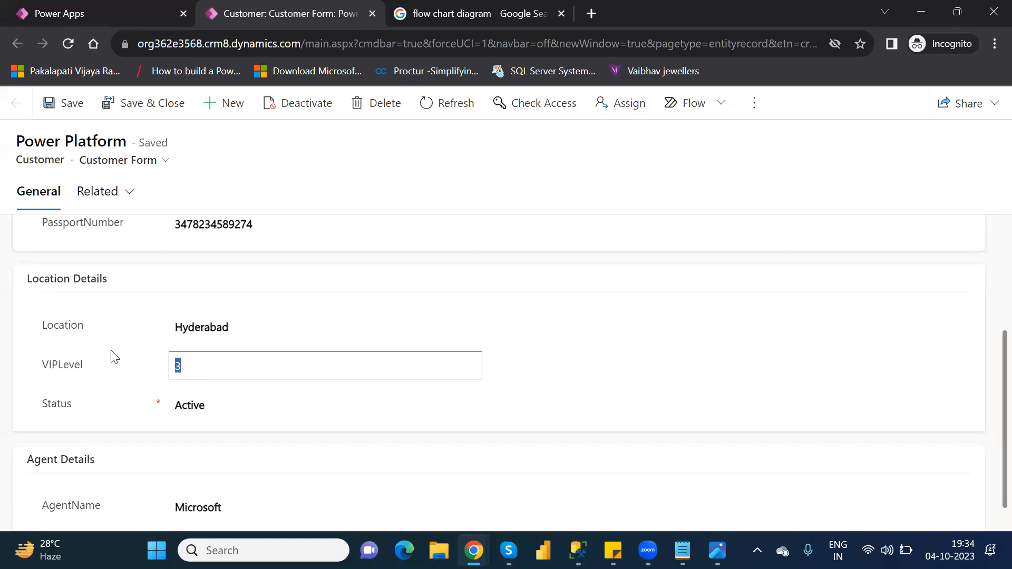
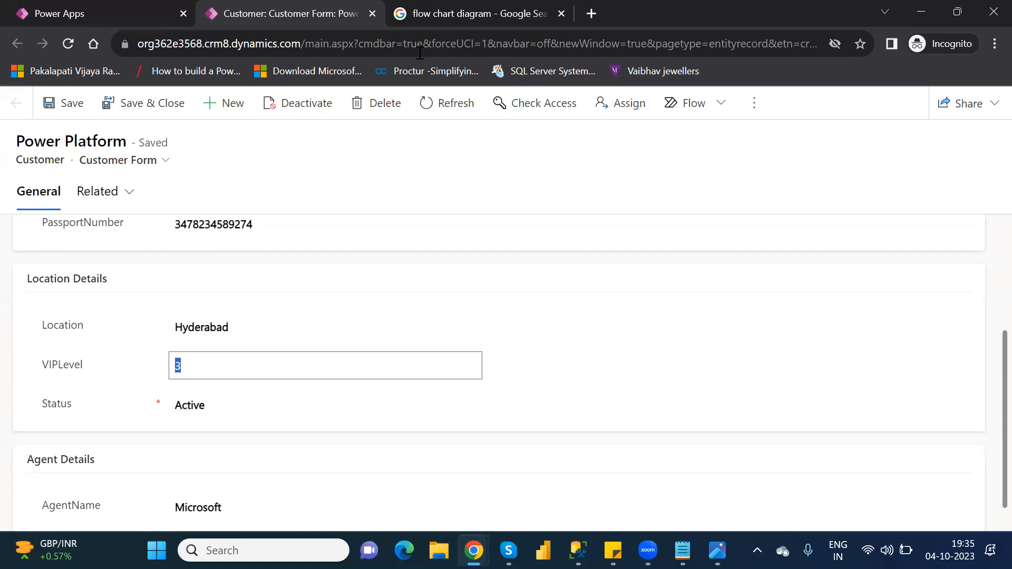
# - Close the Customer record form and leave the Customers table data view
pyautogui.click(372, 15)
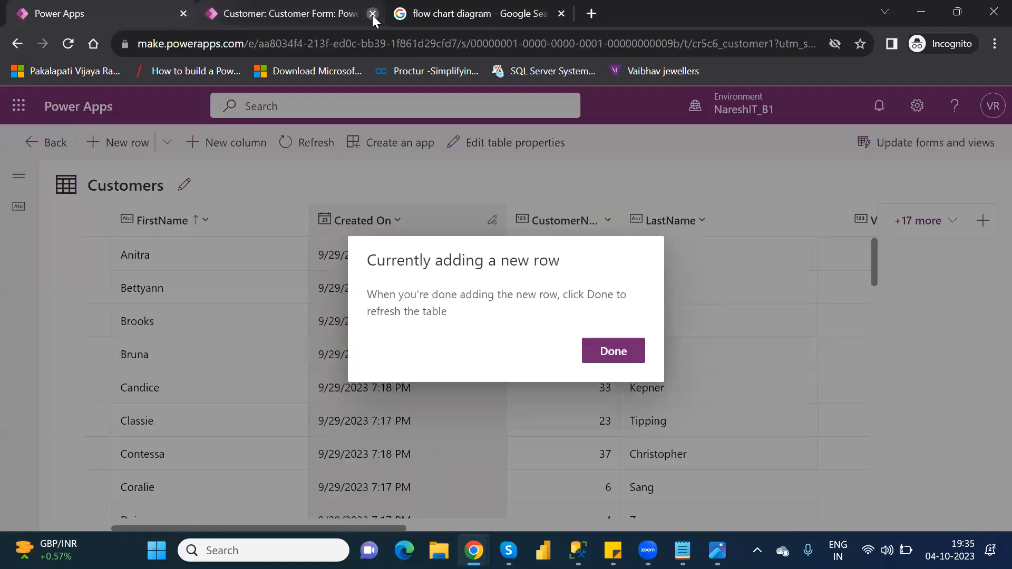
pyautogui.click(614, 349)
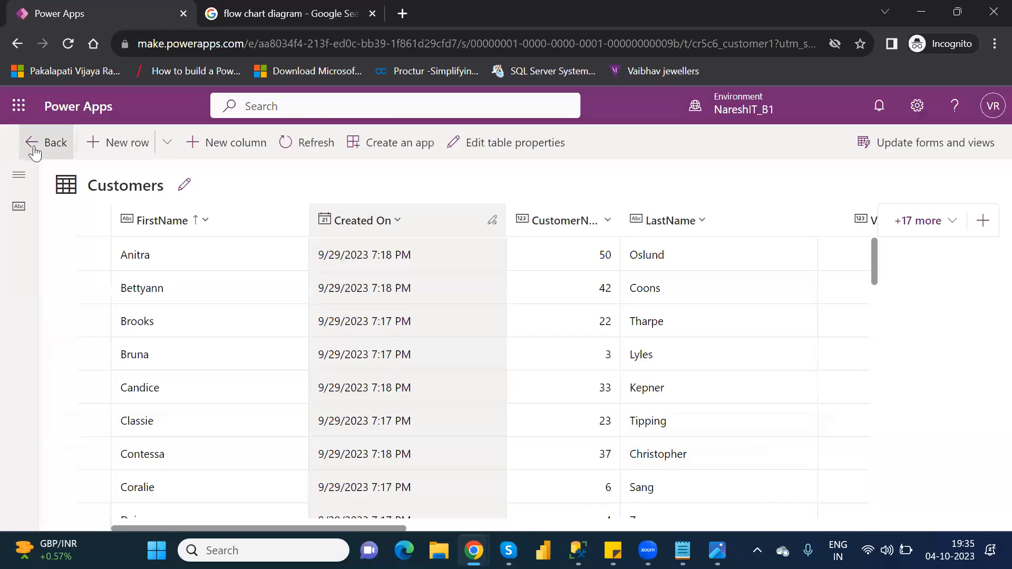
pyautogui.click(35, 152)
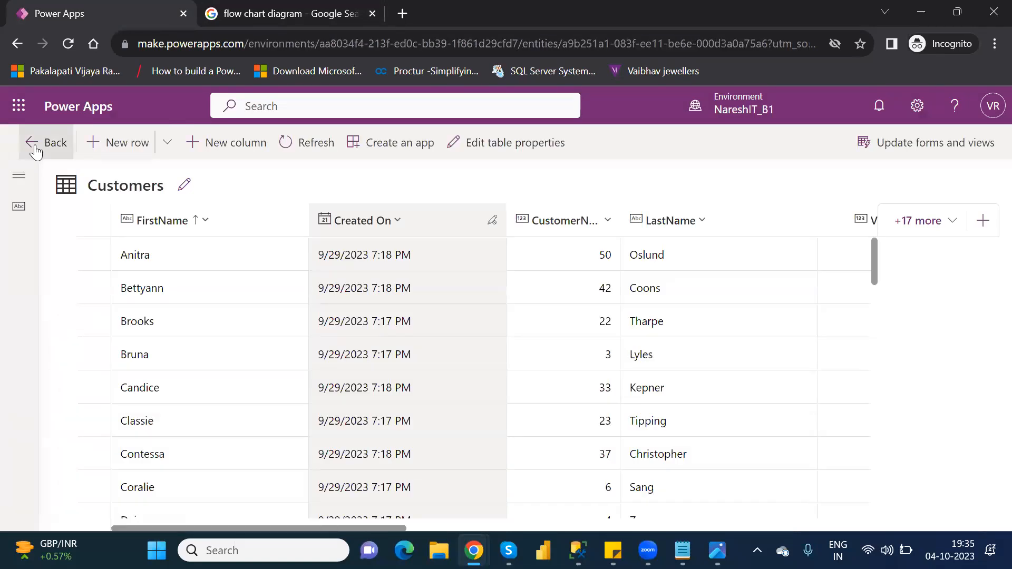
# - Filter the Tables list by 'cust' and open the Customer table
pyautogui.click(81, 318)
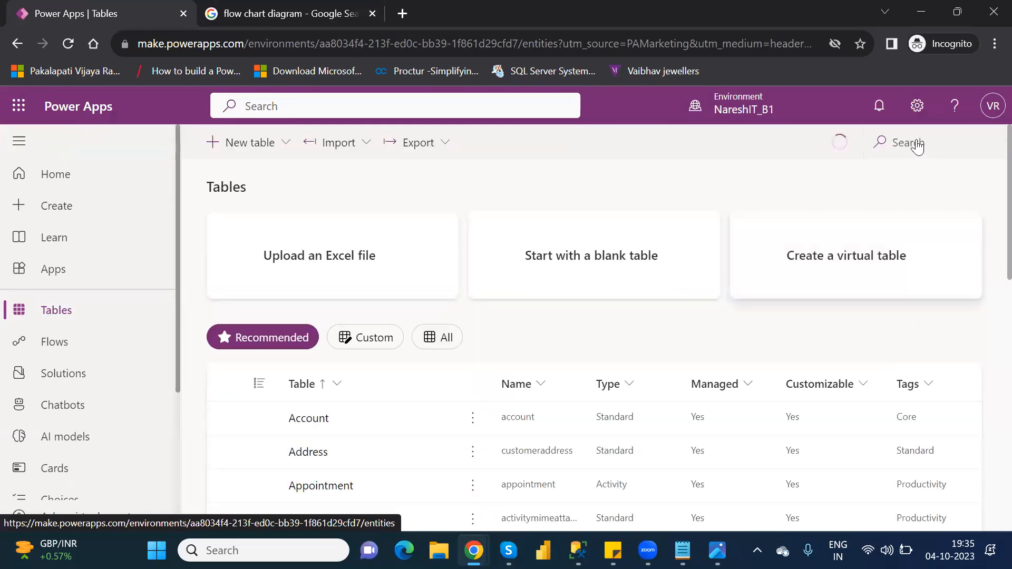
pyautogui.click(917, 141)
pyautogui.write('cust')
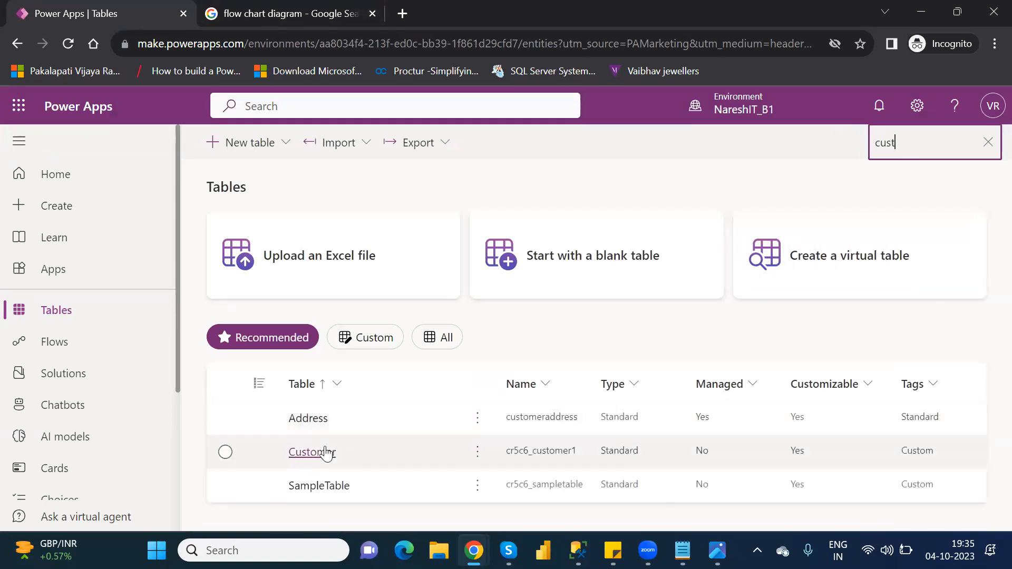
pyautogui.click(325, 451)
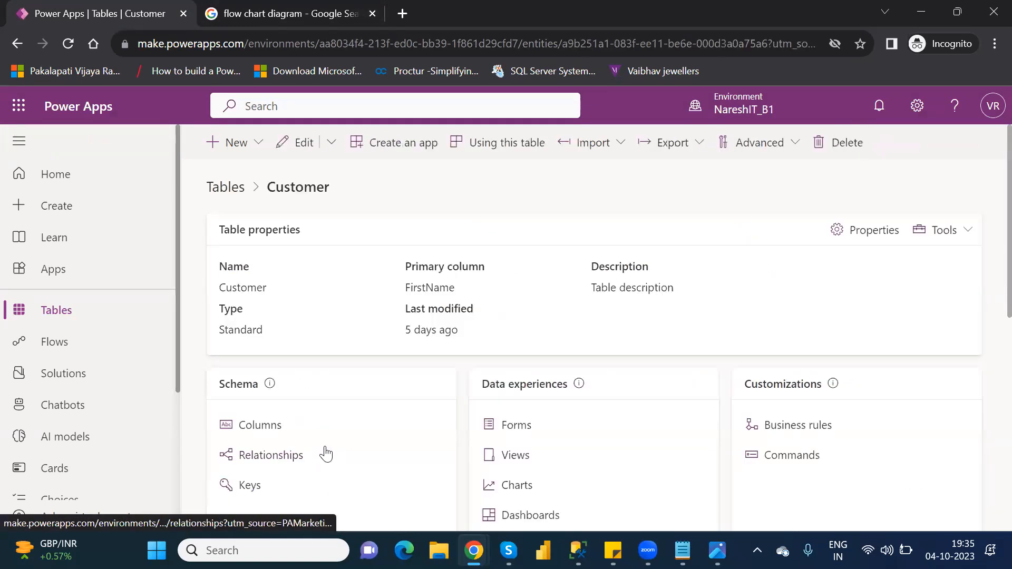
# - Open the Location and VIP Level Rule from business rules and deactivate it
pyautogui.click(789, 427)
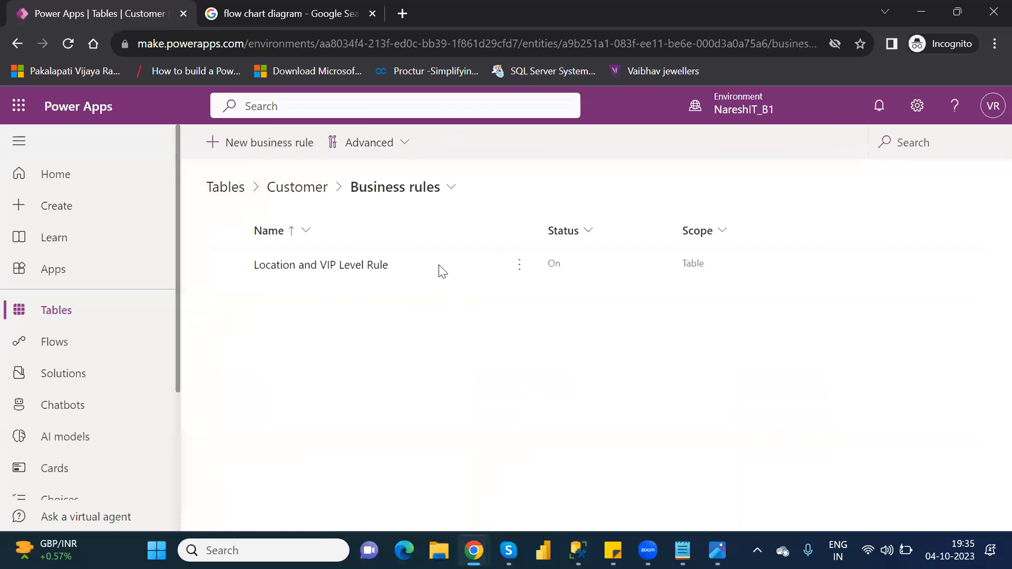
pyautogui.click(309, 266)
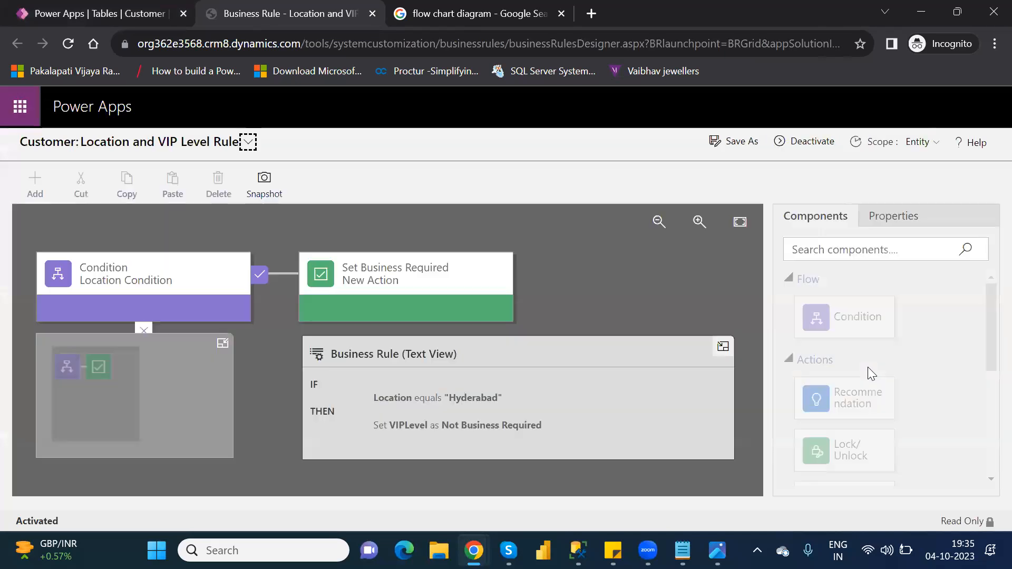
pyautogui.click(812, 142)
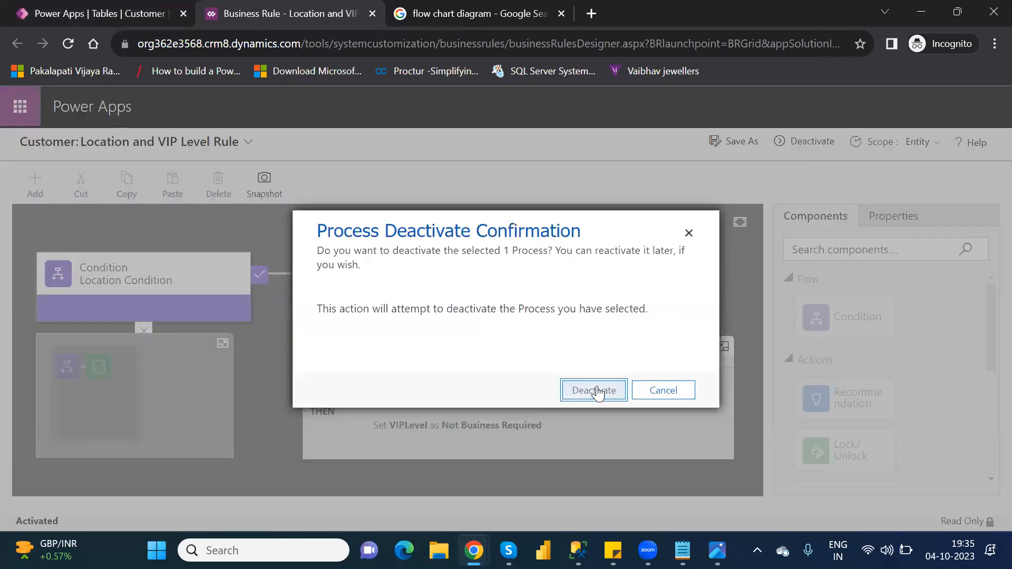
pyautogui.click(596, 390)
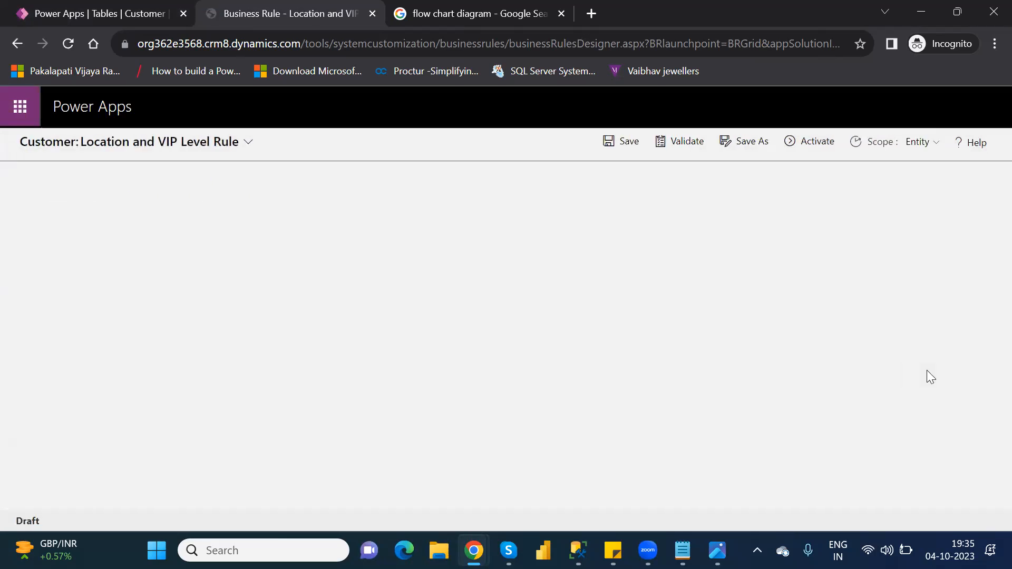
# - Delete the Set Business Required action, leaving only the Location equals Hyderabad condition
pyautogui.click(456, 285)
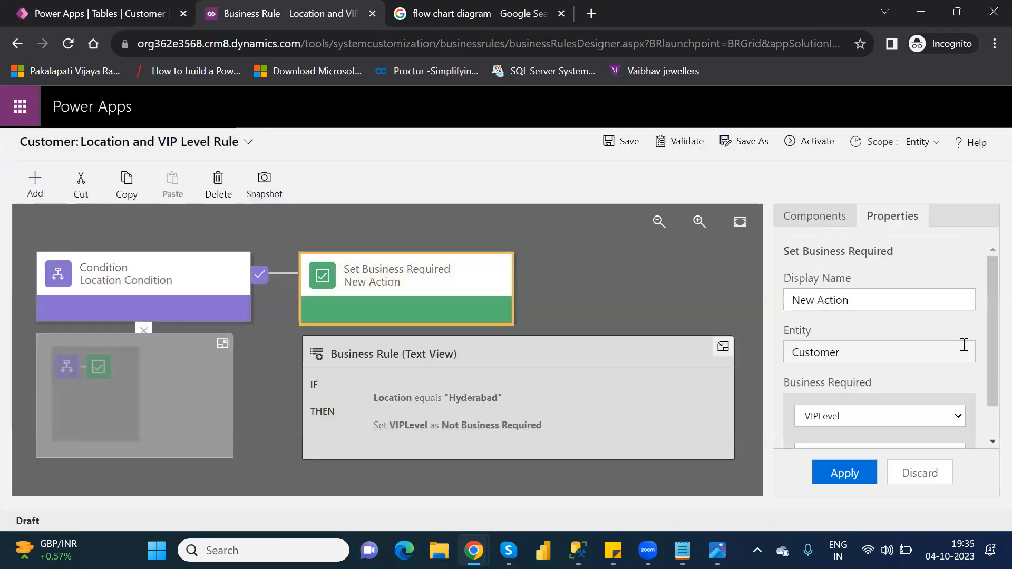
pyautogui.moveTo(988, 375); pyautogui.dragTo(990, 435)
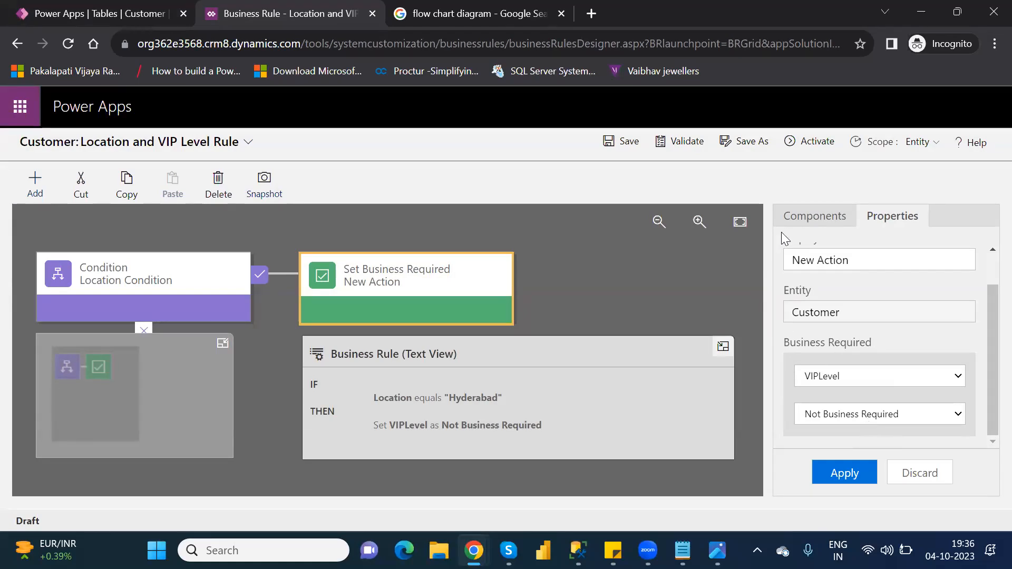
pyautogui.click(815, 215)
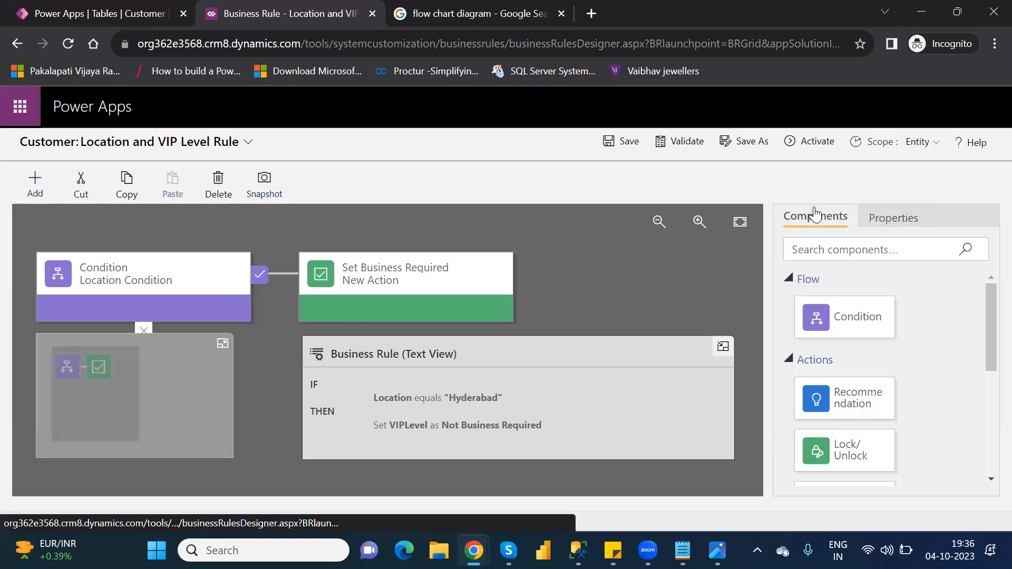
pyautogui.moveTo(989, 367); pyautogui.dragTo(987, 419)
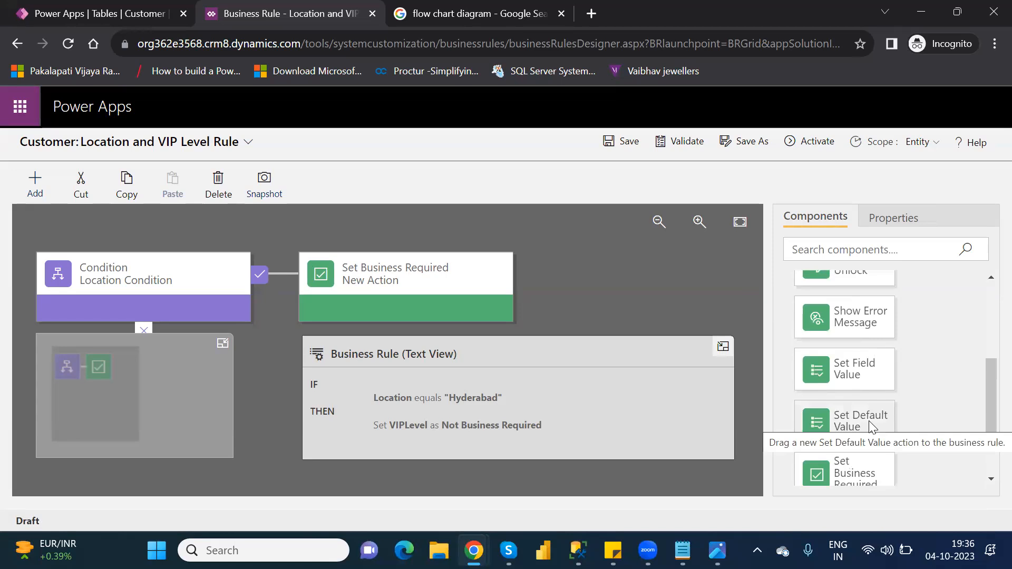
pyautogui.moveTo(871, 426); pyautogui.dragTo(432, 274)
pyautogui.click(421, 261)
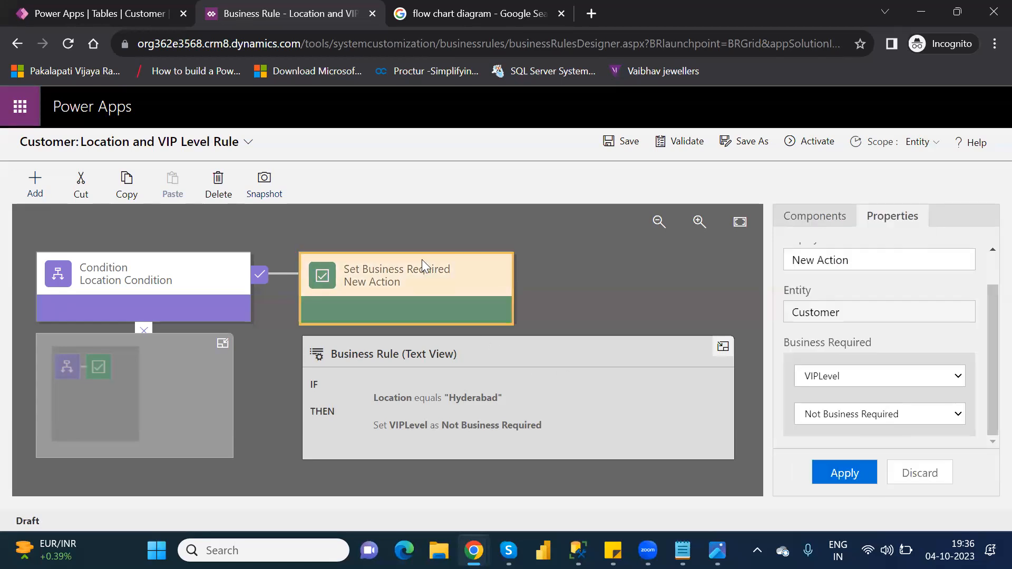
pyautogui.press('Delete')
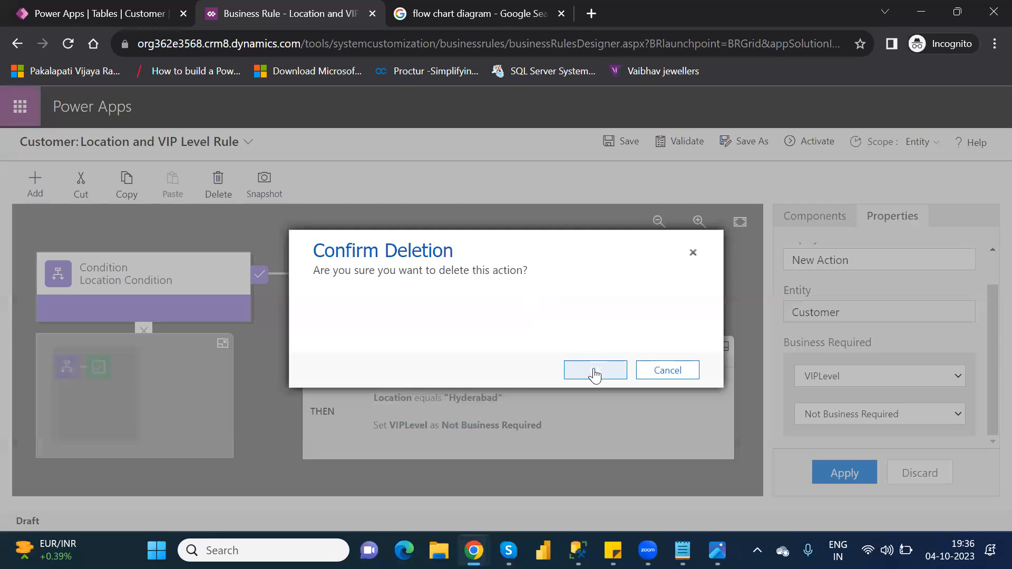
pyautogui.click(595, 374)
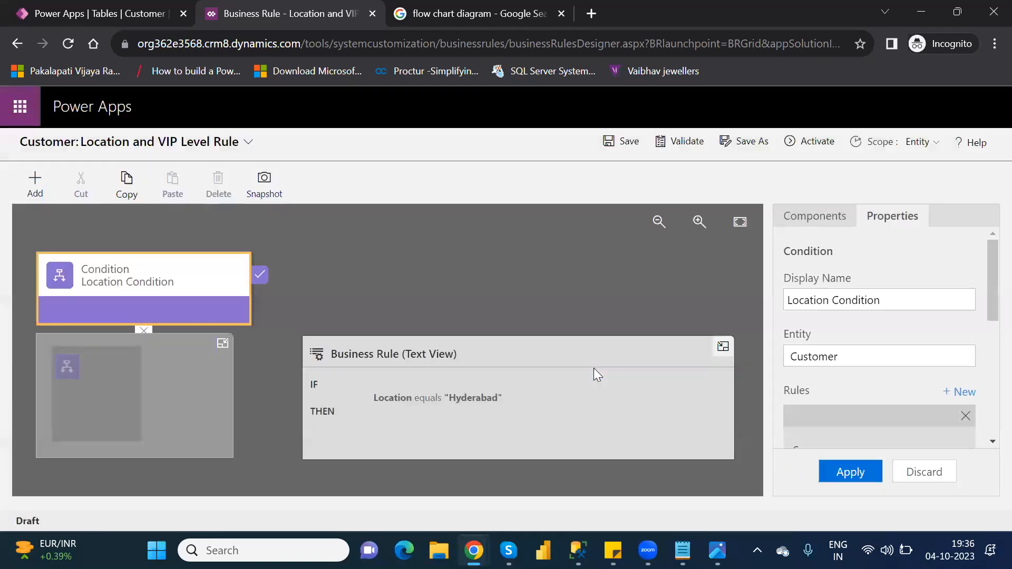
pyautogui.click(808, 213)
# - Add a Set Default Value action that sets VIPLevel to 2 and apply it
pyautogui.moveTo(870, 421); pyautogui.dragTo(280, 293)
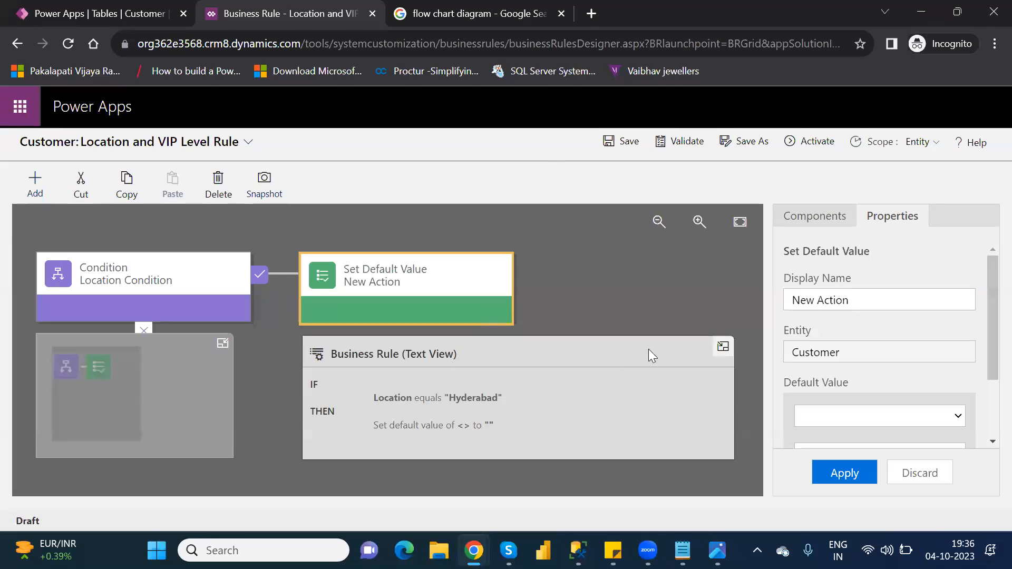
pyautogui.moveTo(987, 360); pyautogui.dragTo(990, 422)
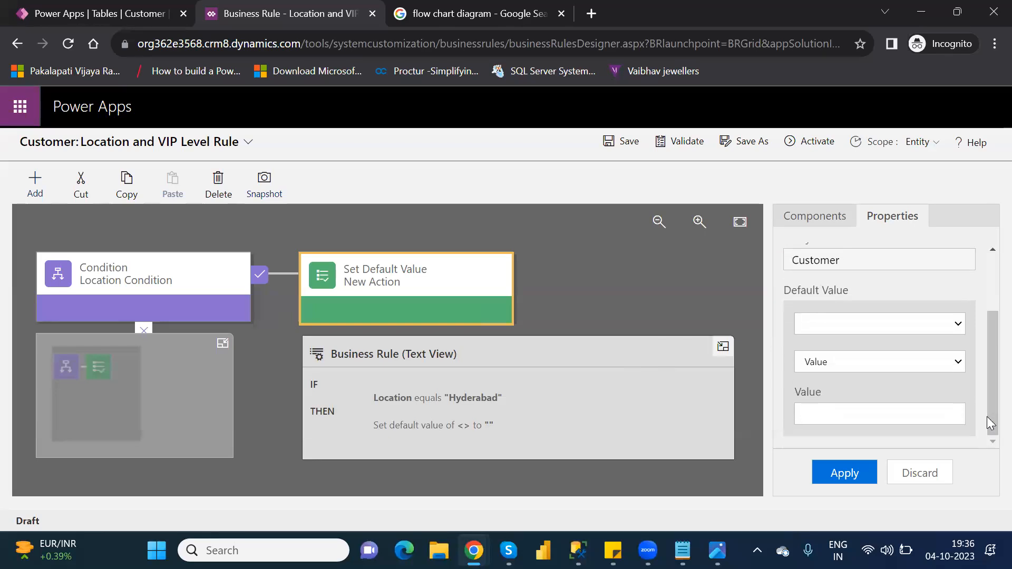
pyautogui.click(878, 321)
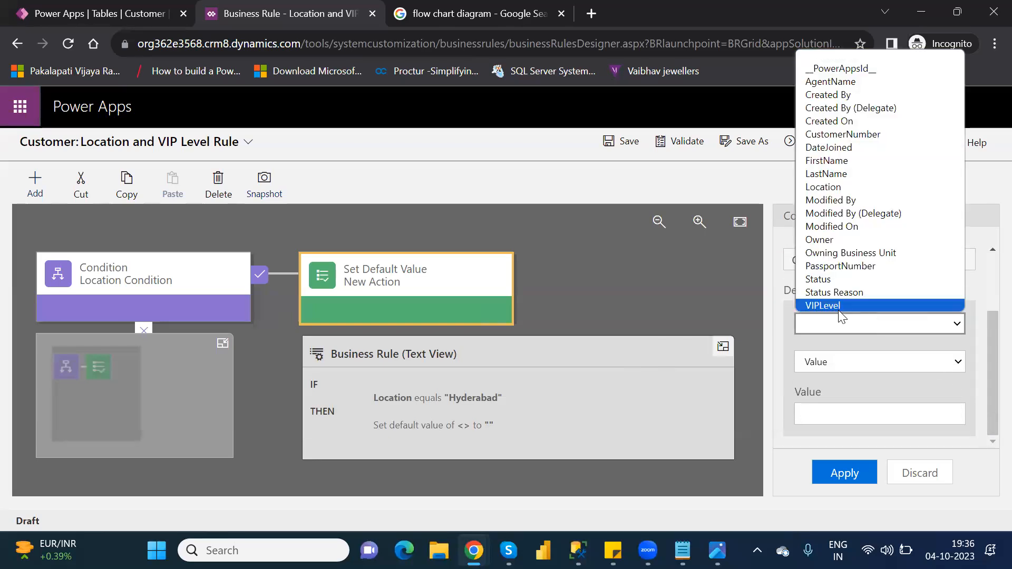
pyautogui.click(824, 305)
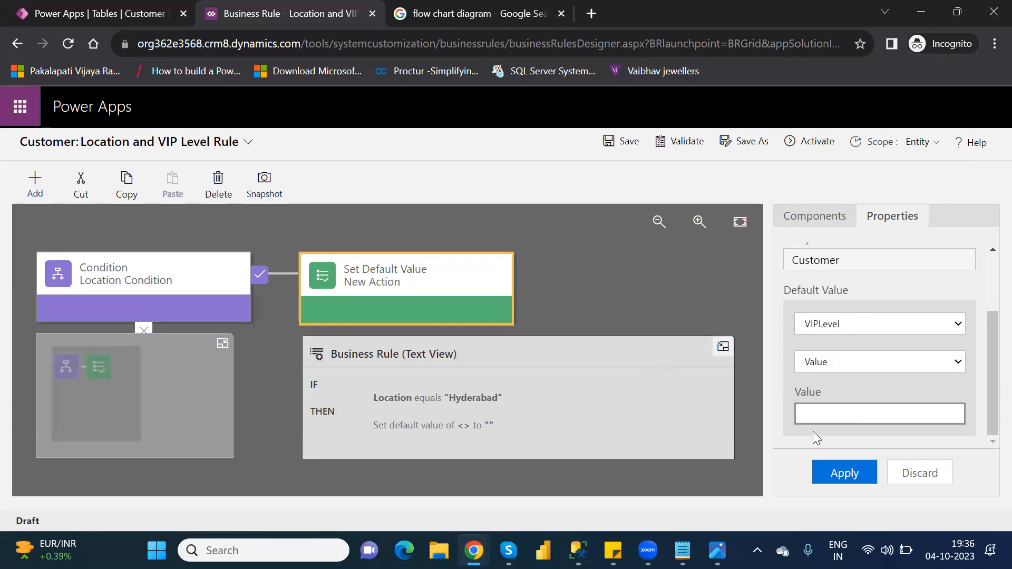
pyautogui.write('2')
pyautogui.click(844, 474)
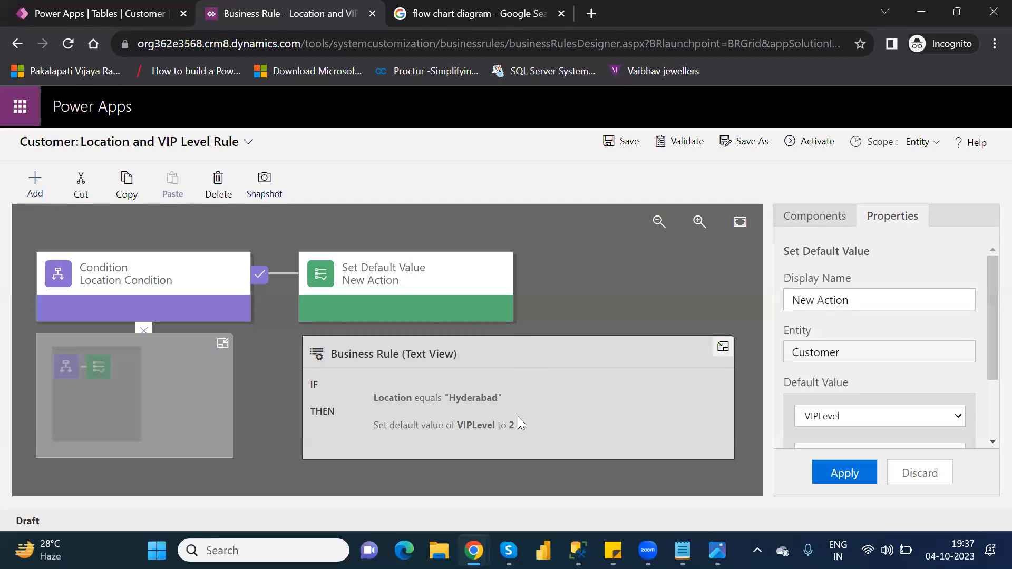
# - Save the business rule and activate it
pyautogui.click(621, 148)
pyautogui.click(817, 143)
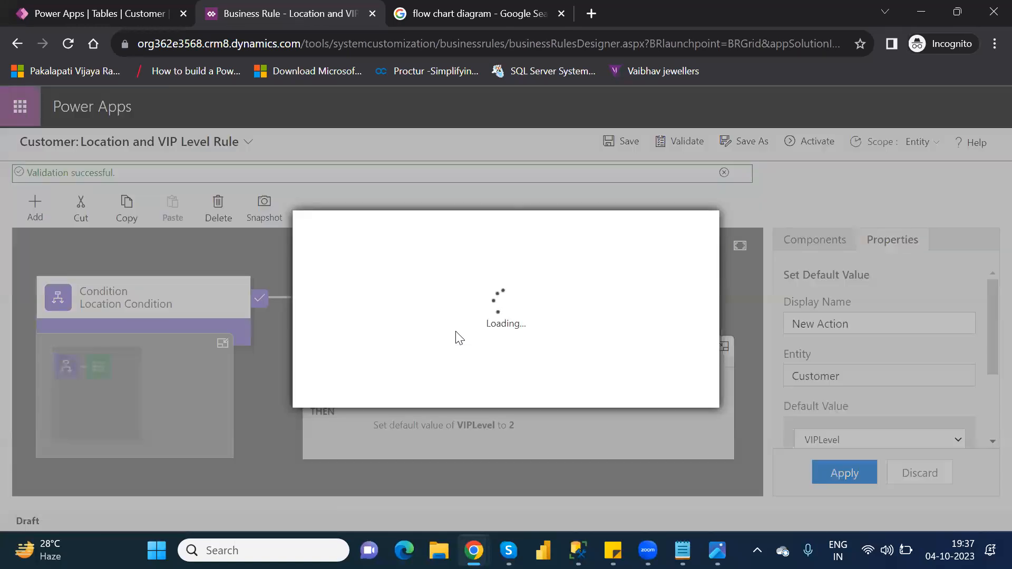
pyautogui.click(595, 390)
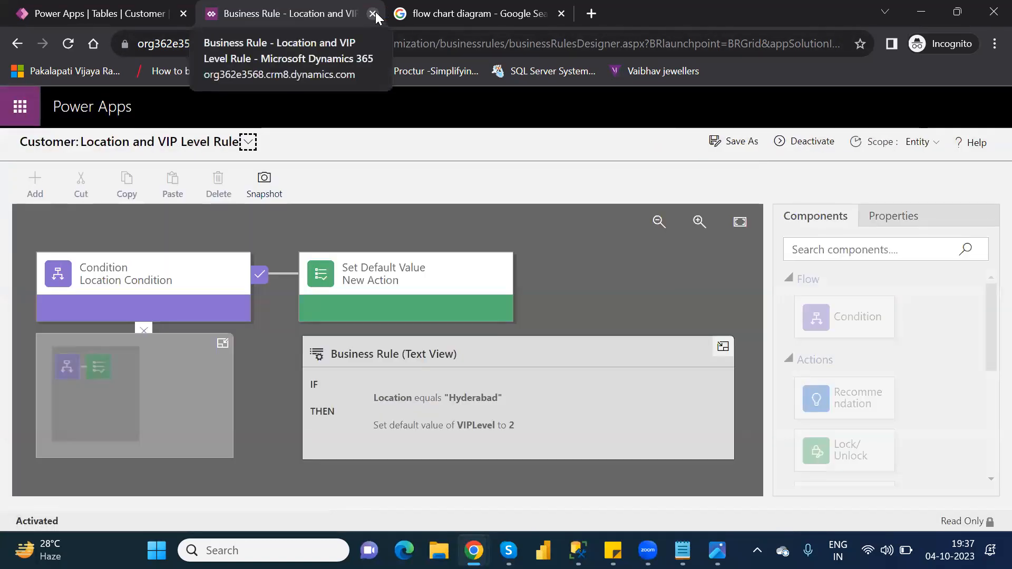
# - Close the rule designer and return to the Customer table overview showing the rule On
pyautogui.click(373, 14)
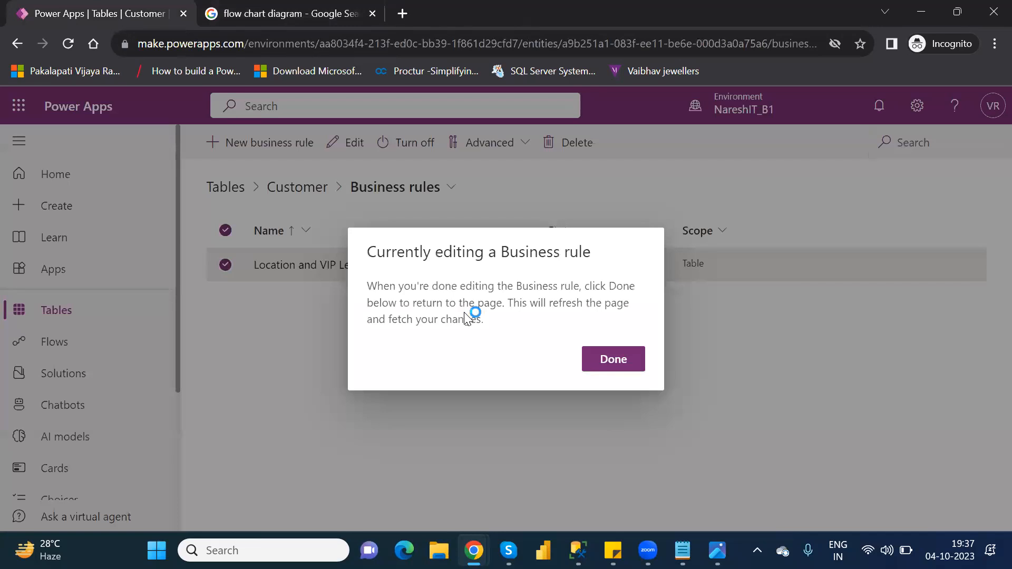
pyautogui.click(630, 358)
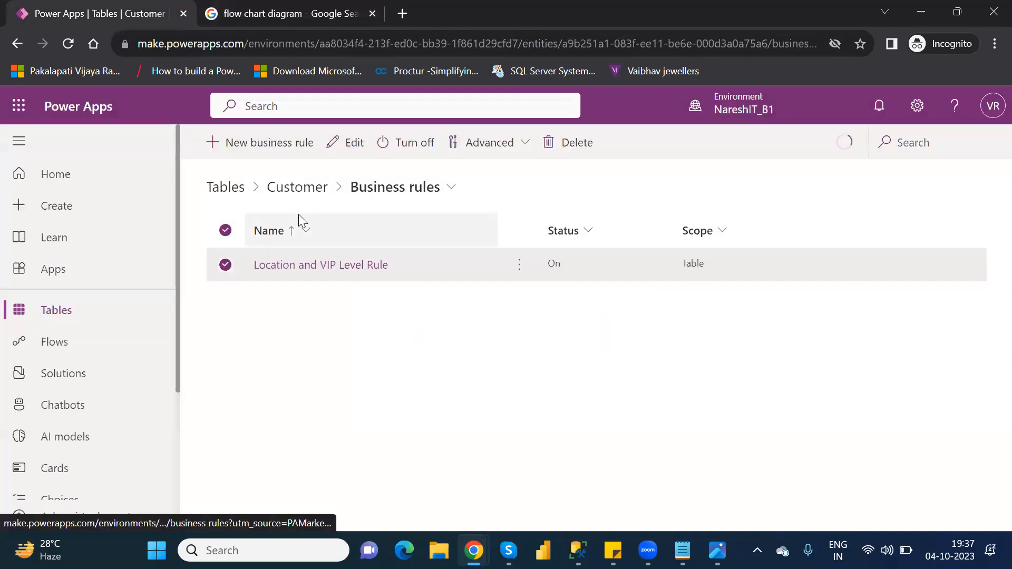
pyautogui.click(297, 196)
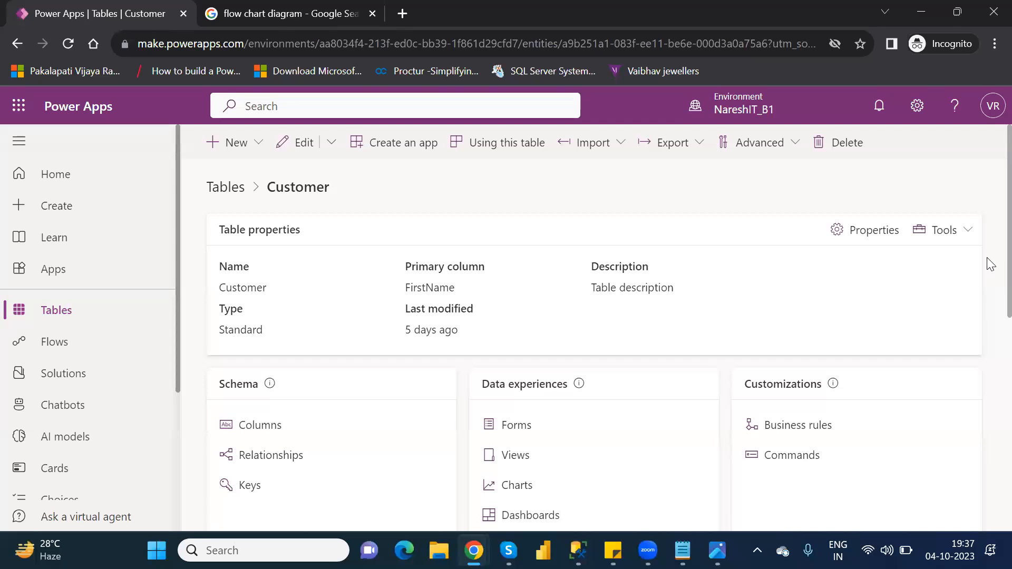
pyautogui.moveTo(987, 290); pyautogui.dragTo(987, 350)
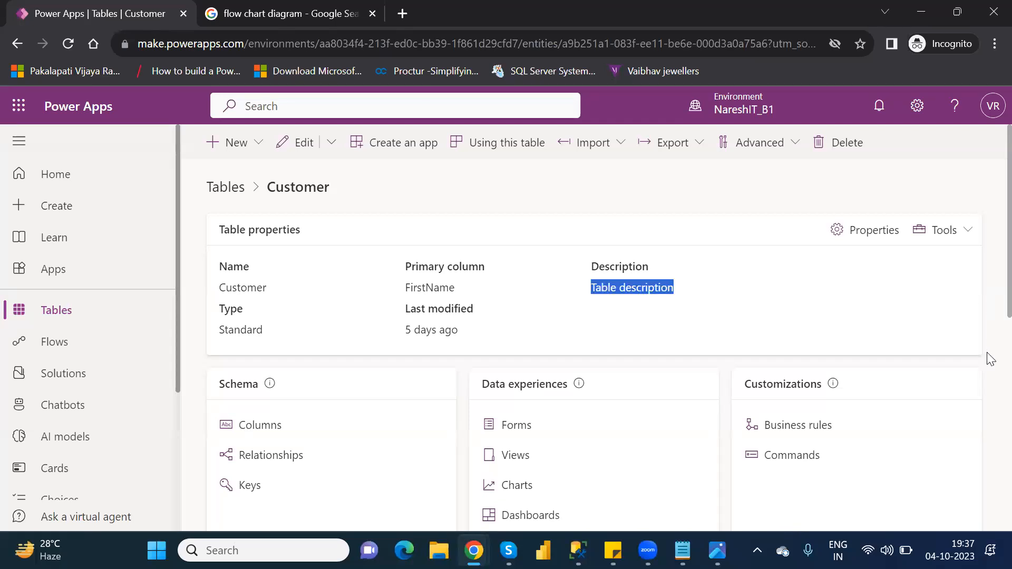
# - From the Customers table data editor, add a new row using the form
pyautogui.scroll(-5, 987, 351)
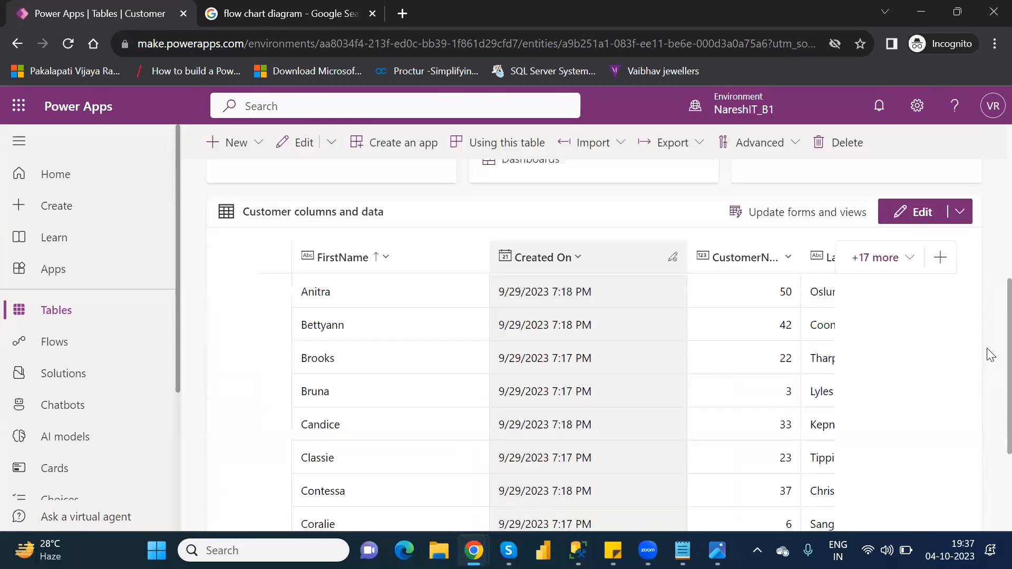
pyautogui.scroll(-3, 988, 472)
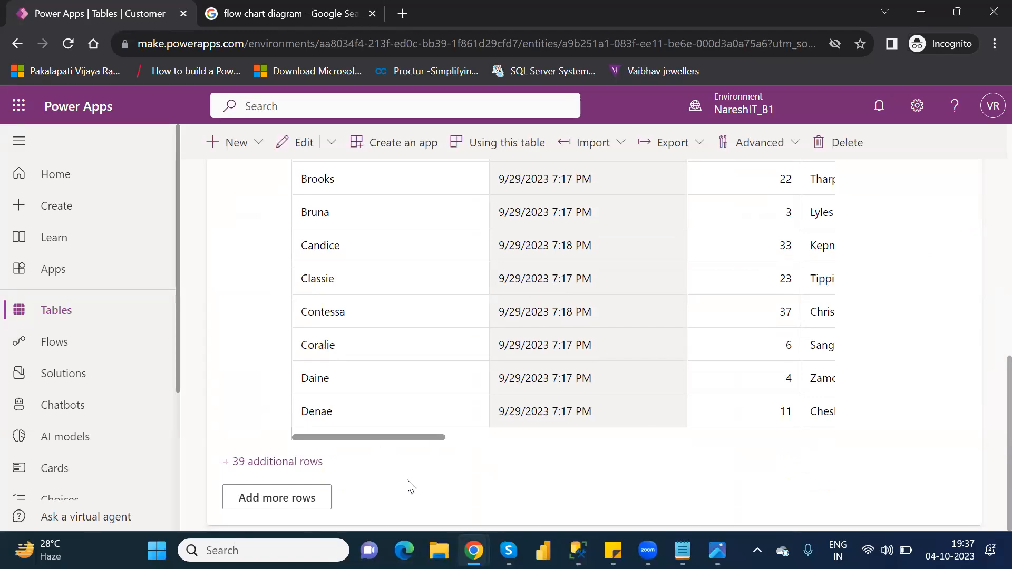
pyautogui.click(285, 500)
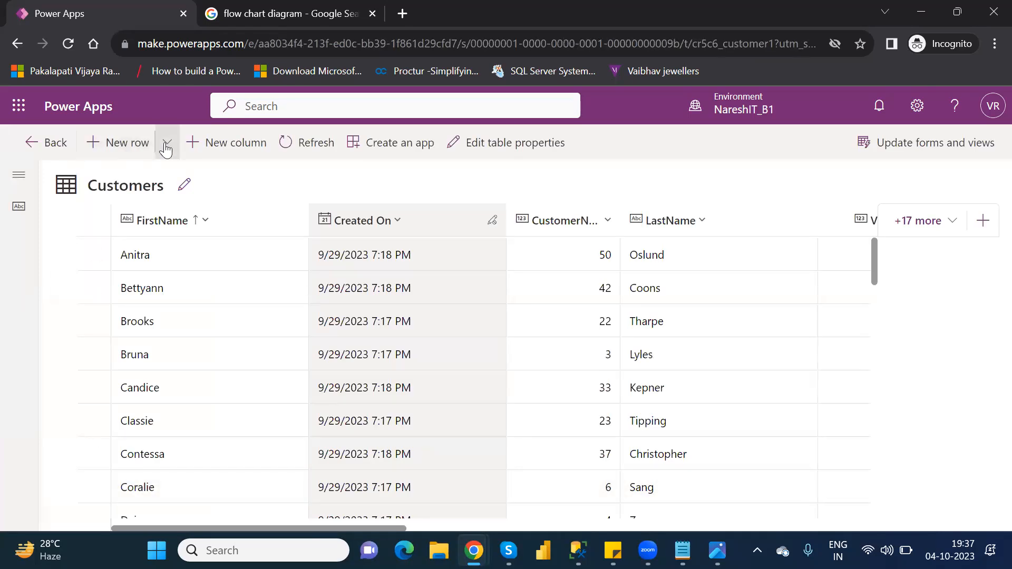
pyautogui.click(166, 149)
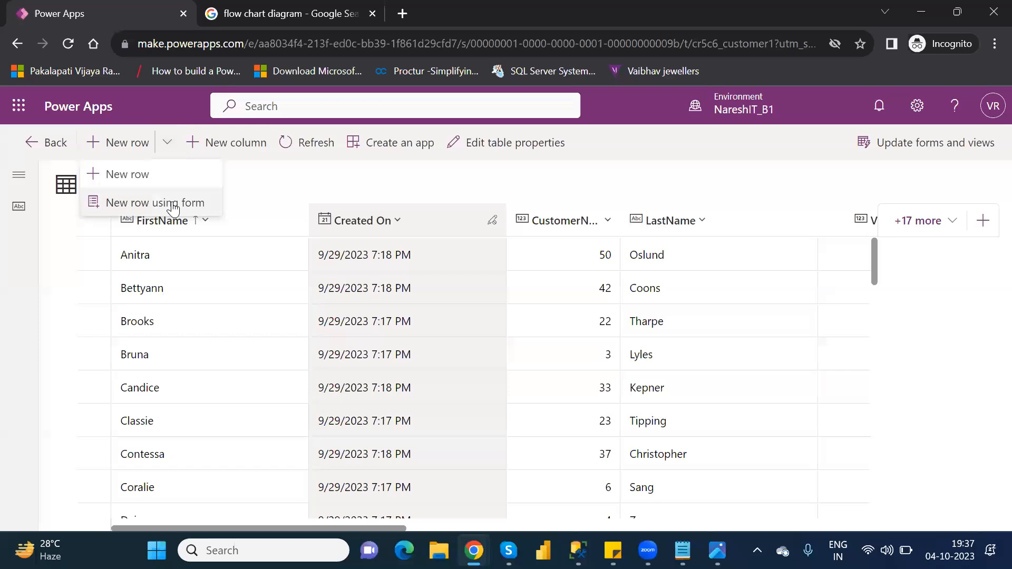
pyautogui.click(173, 206)
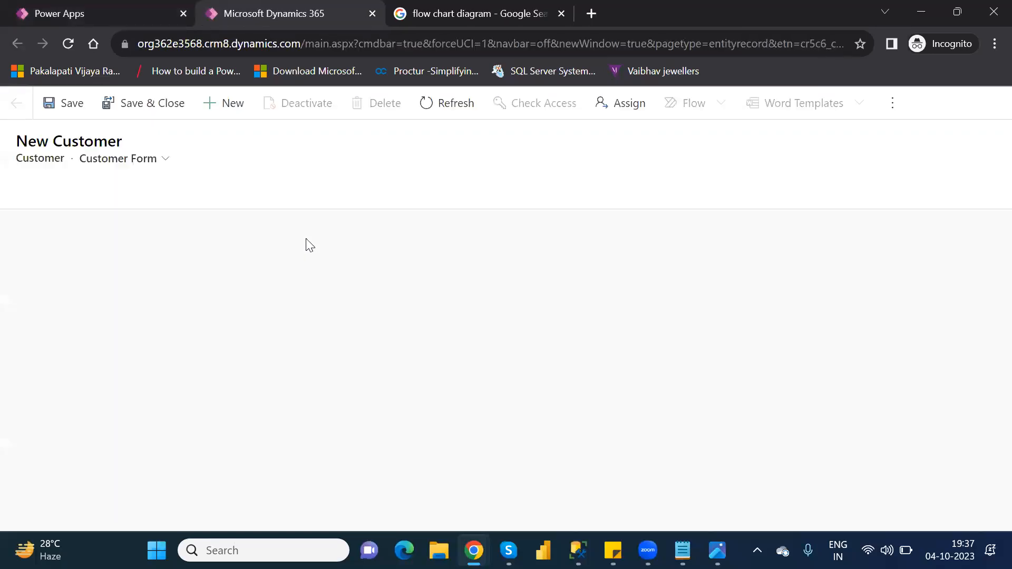
# - Enter the customer's first name and last name
pyautogui.click(236, 251)
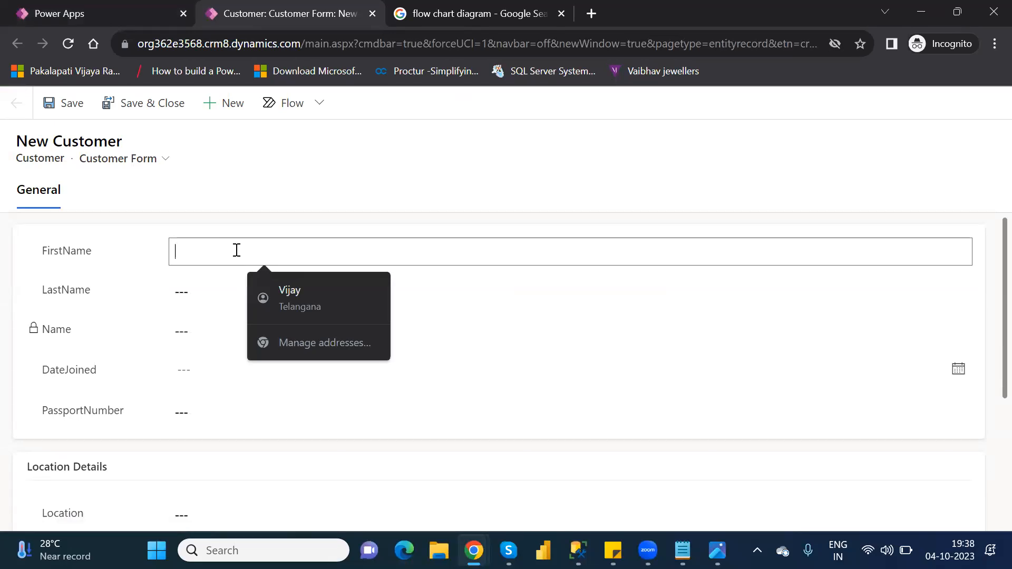
pyautogui.write('Power AUt')
pyautogui.press('BackSpace')
pyautogui.press('BackSpace')
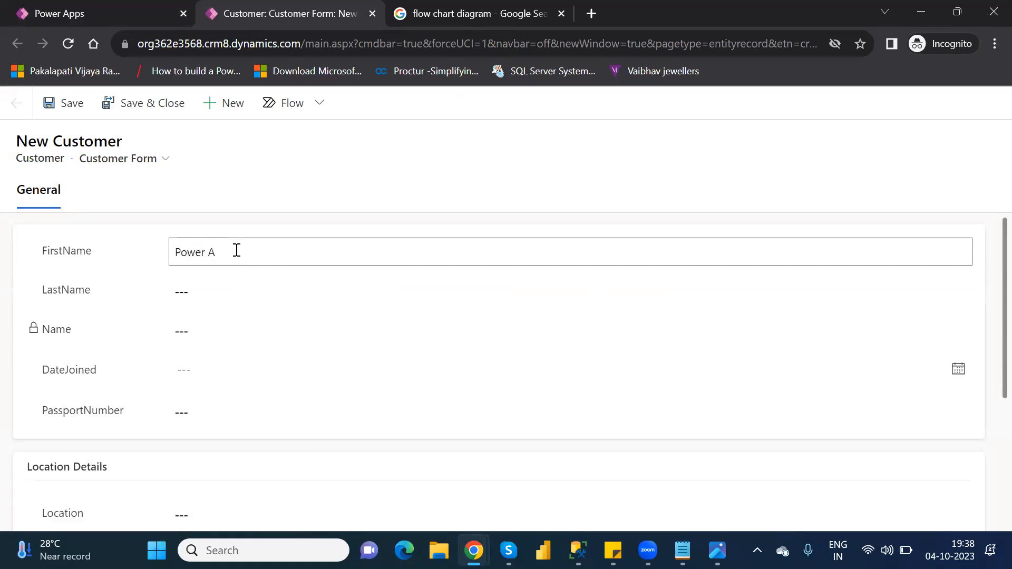
pyautogui.write('utomate')
pyautogui.press('Tab')
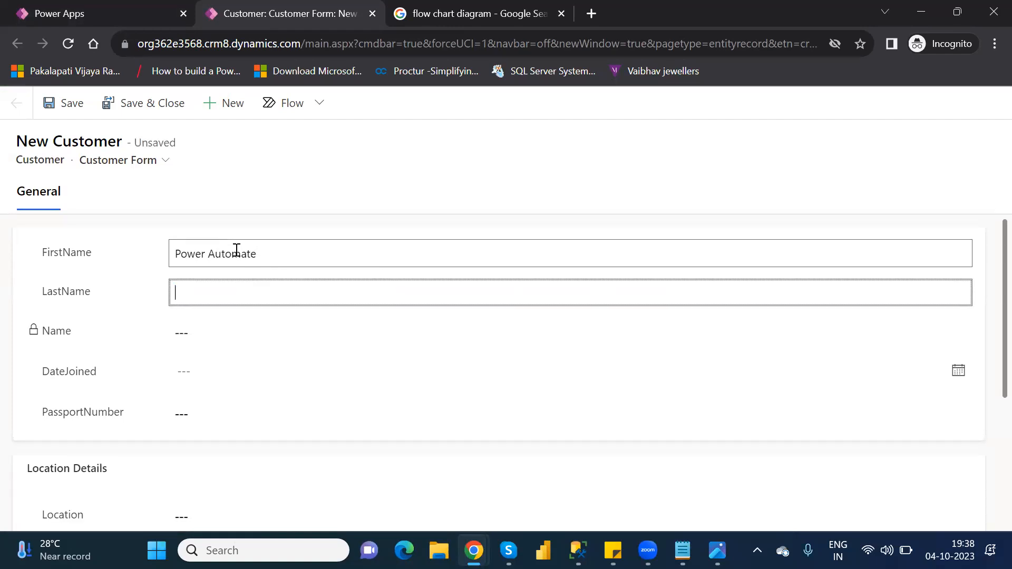
pyautogui.write('Micro')
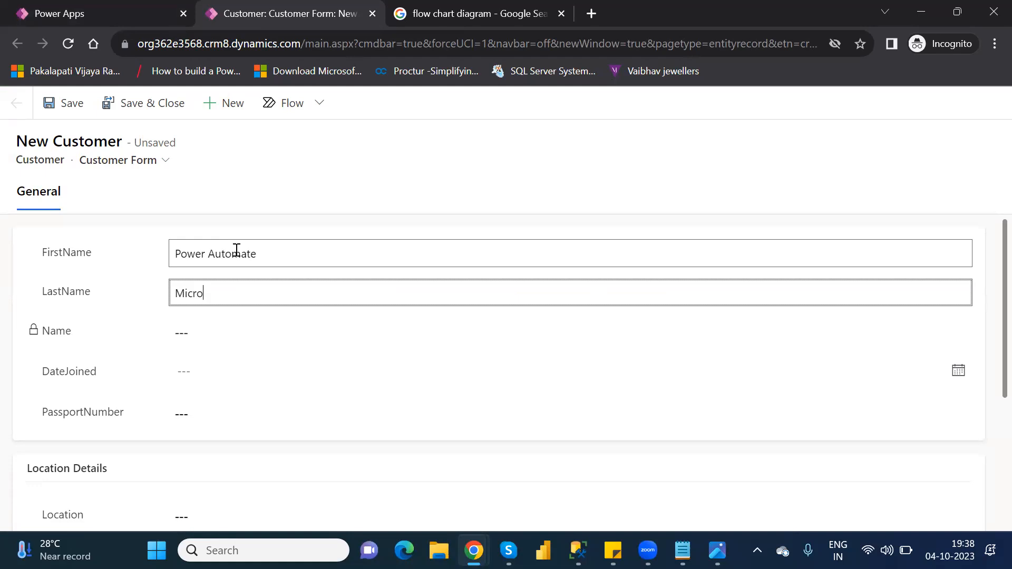
pyautogui.write('soft')
# - Set DateJoined to 10/25/2023 and enter the passport number
pyautogui.press('Tab')
pyautogui.press('Tab')
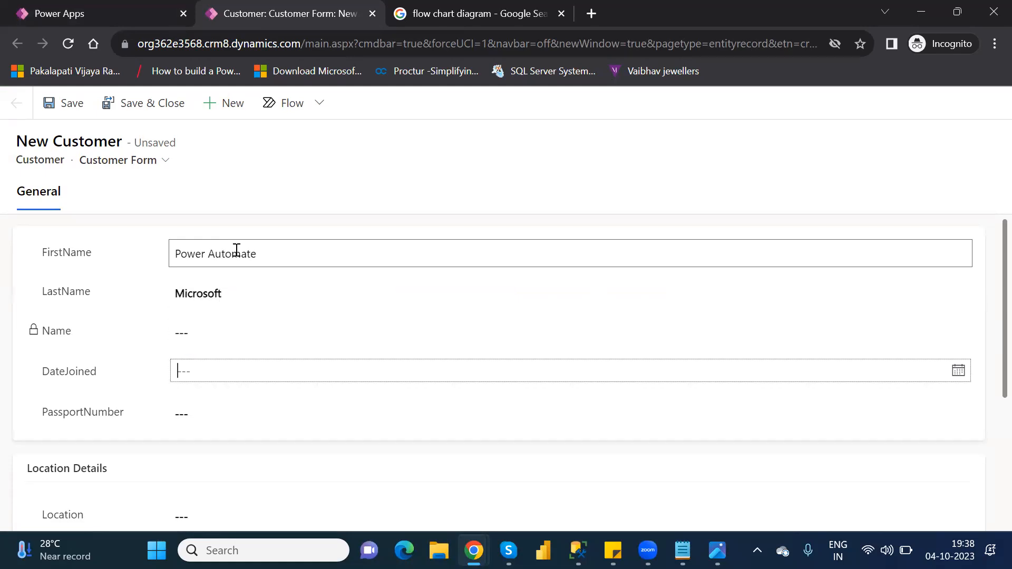
pyautogui.click(257, 369)
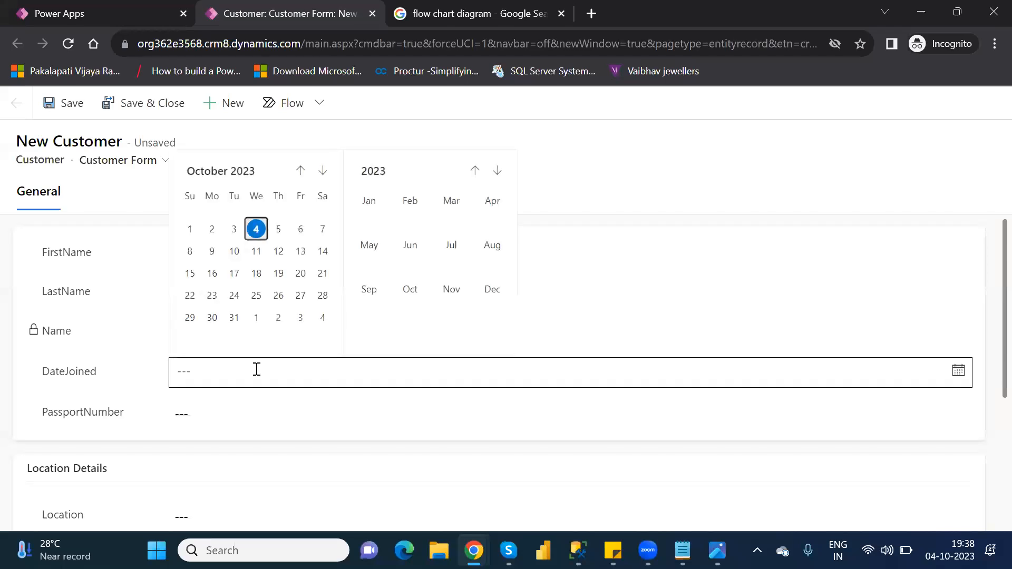
pyautogui.click(257, 296)
pyautogui.click(205, 422)
pyautogui.write('38713498721')
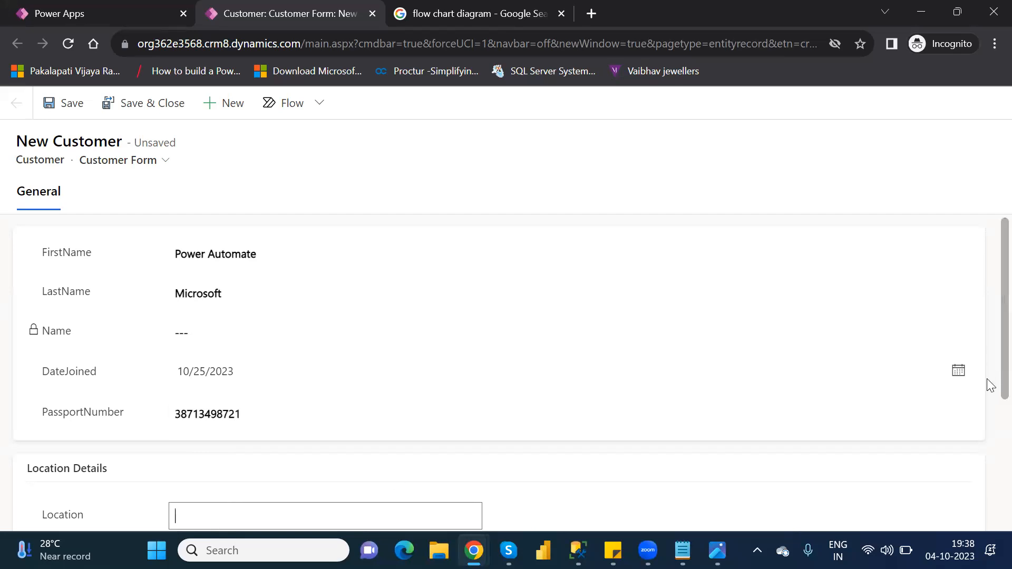
# - Set Location to Hyderabad and AgentName to Microsoft
pyautogui.scroll(-3, 987, 378)
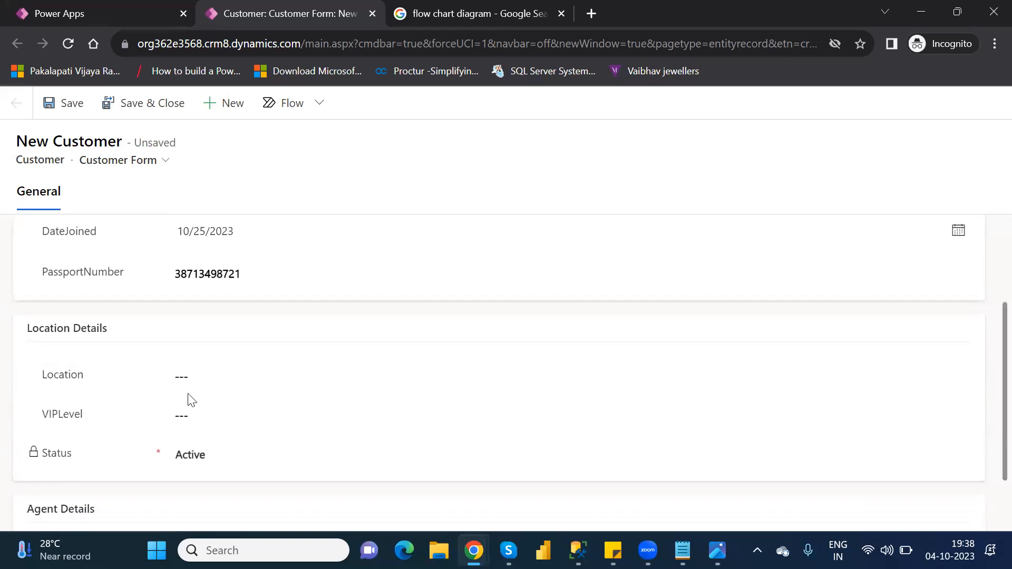
pyautogui.click(201, 381)
pyautogui.write('Hydera')
pyautogui.write('va')
pyautogui.write('bad')
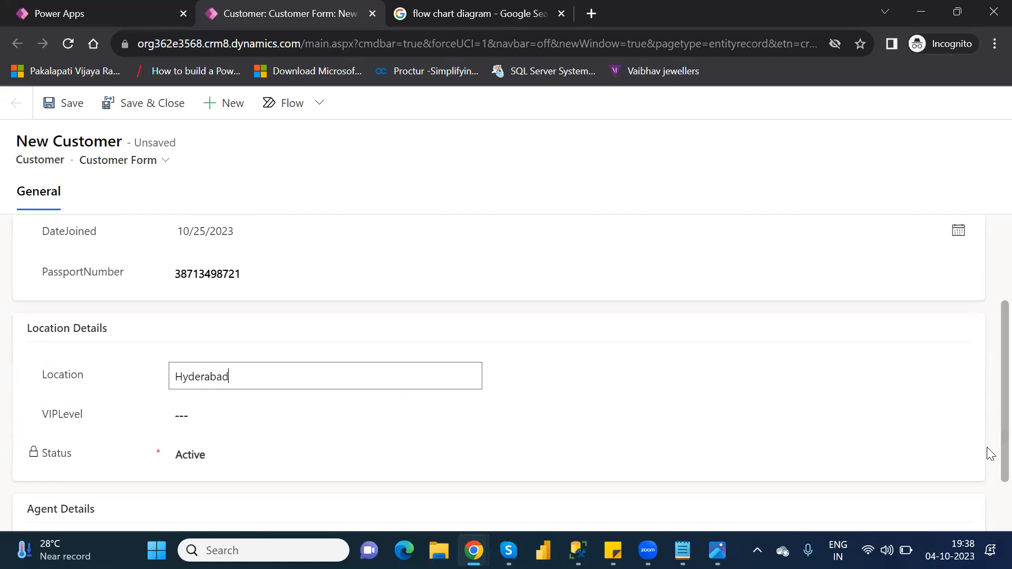
pyautogui.click(987, 464)
pyautogui.scroll(-2, 988, 477)
pyautogui.click(339, 485)
pyautogui.write('Microsoft')
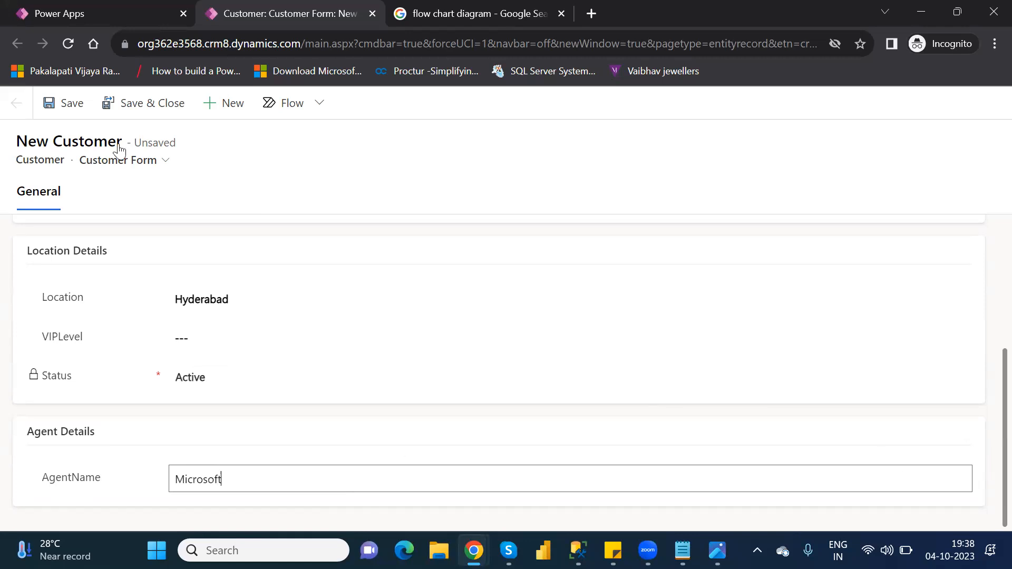
# - Save the new customer so VIPLevel becomes 2, then change Location to Ameerpet
pyautogui.click(74, 107)
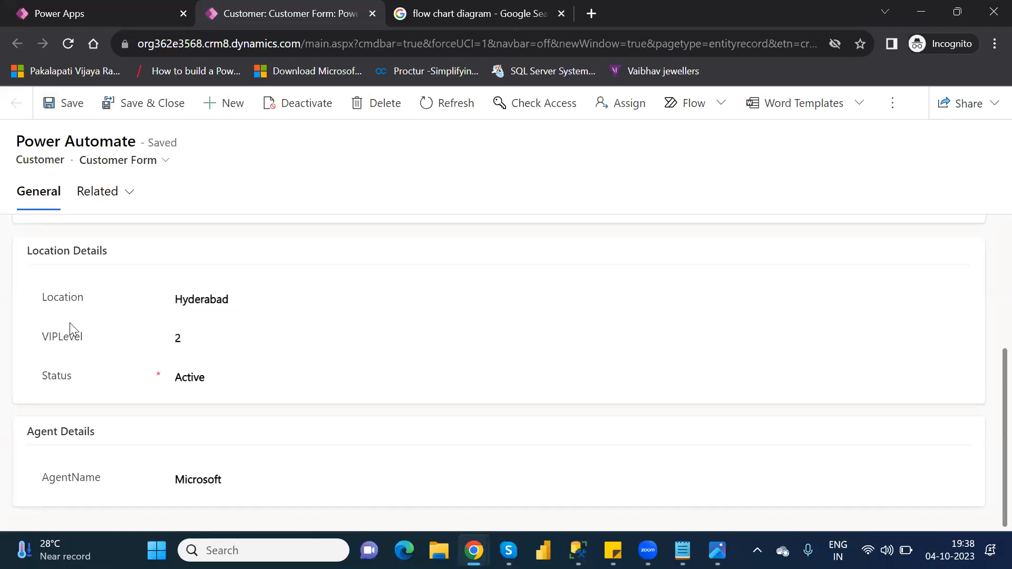
pyautogui.click(212, 299)
pyautogui.write('Amme')
pyautogui.press('BackSpace')
pyautogui.press('BackSpace')
pyautogui.write('eerpet')
# - Save the Ameerpet Location and reload the record to confirm it persists
pyautogui.click(72, 117)
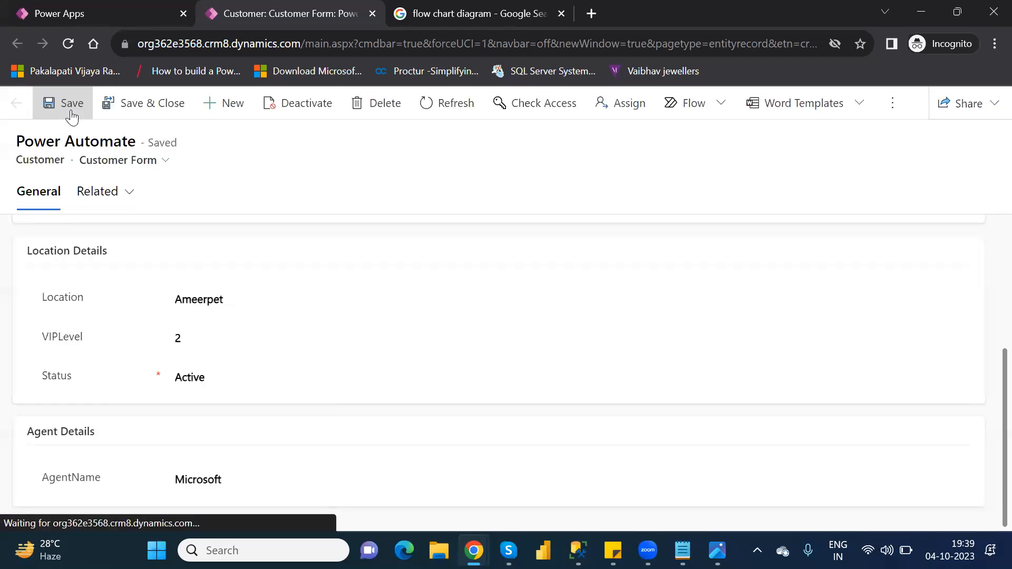
pyautogui.click(67, 44)
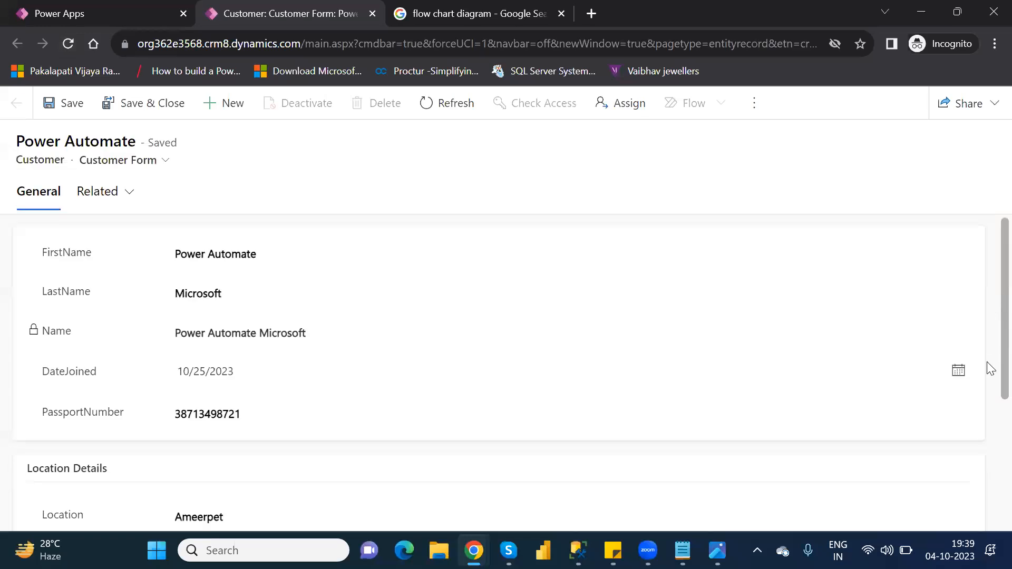
pyautogui.scroll(-4, 990, 428)
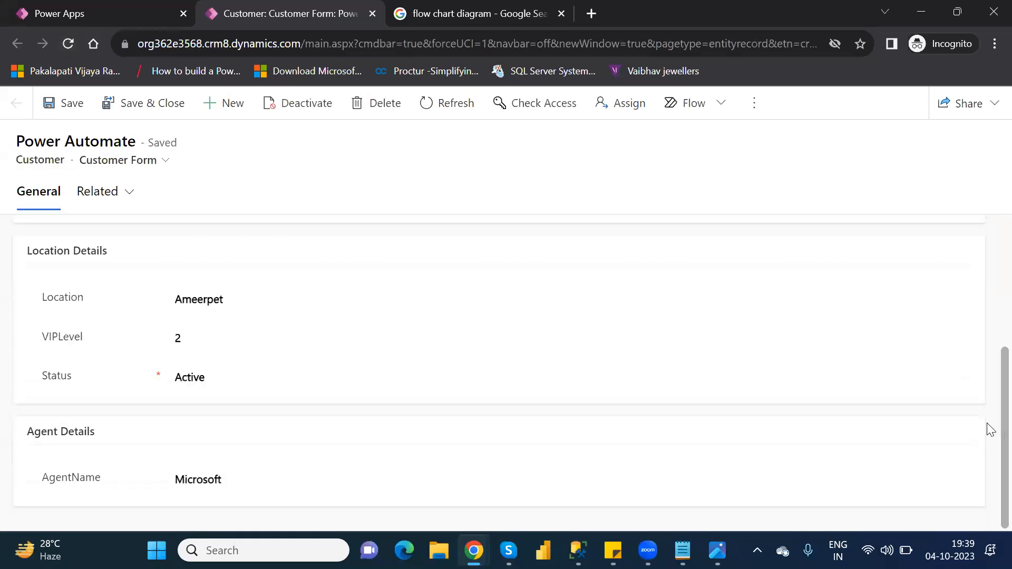
# - Clear the VIPLevel value and save the record with it empty
pyautogui.click(176, 337)
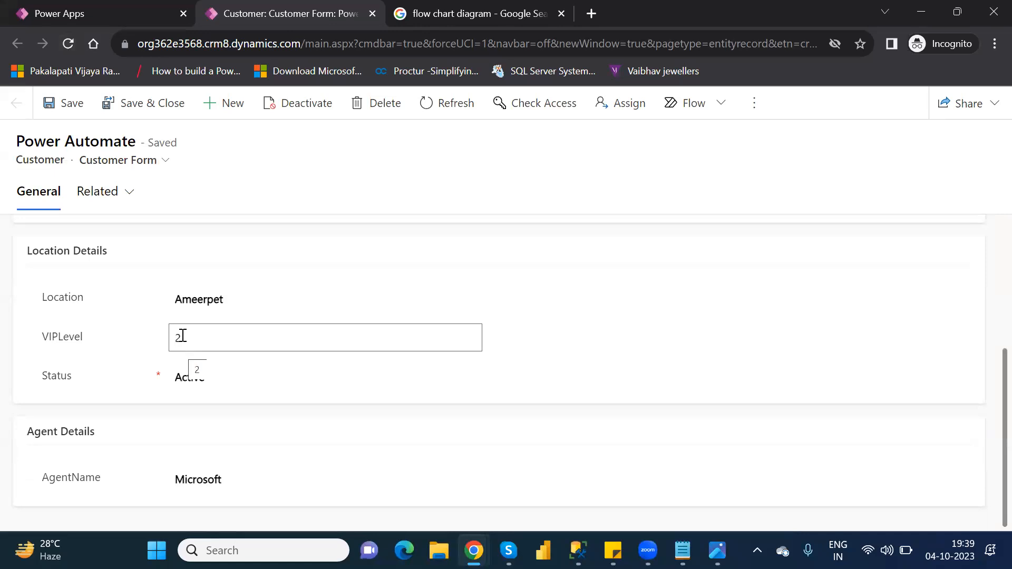
pyautogui.doubleClick(182, 336)
pyautogui.press('BackSpace')
pyautogui.write('3')
pyautogui.press('BackSpace')
pyautogui.click(71, 109)
# - Replace Location Ameerpet with hyderabad, save, and start fixing its capitalisation
pyautogui.doubleClick(208, 299)
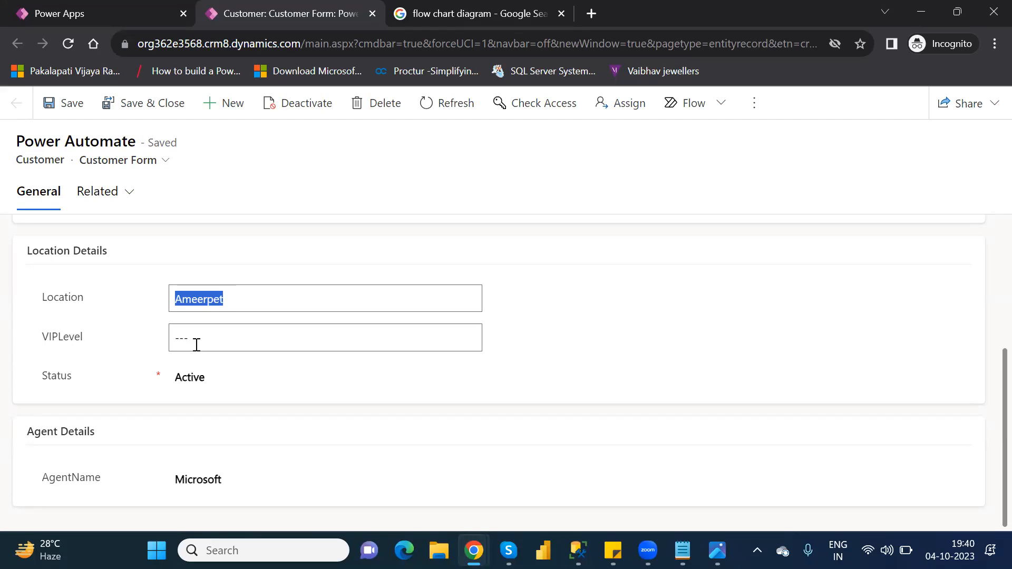
pyautogui.write('hyd')
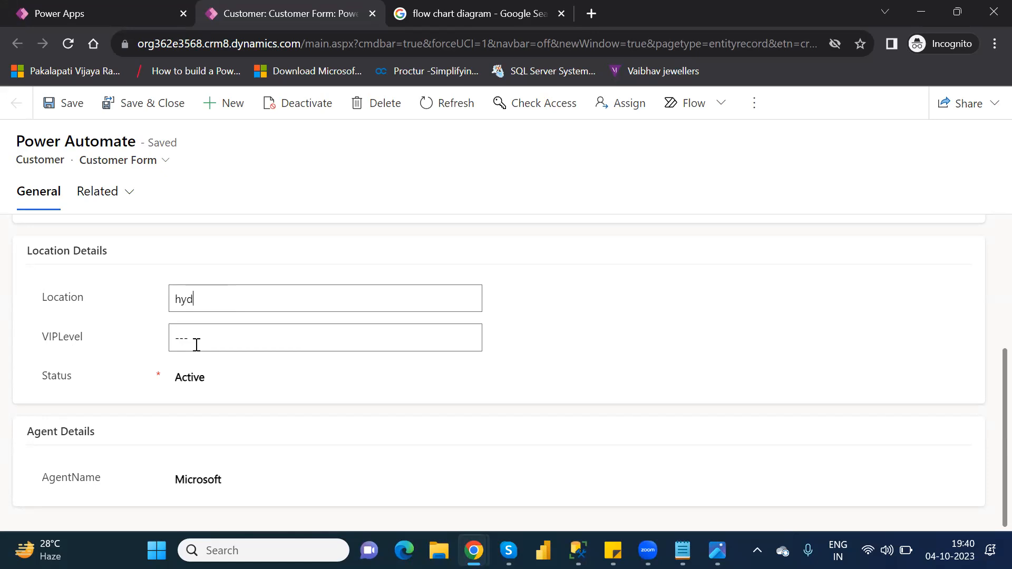
pyautogui.write('erabad')
pyautogui.click(72, 106)
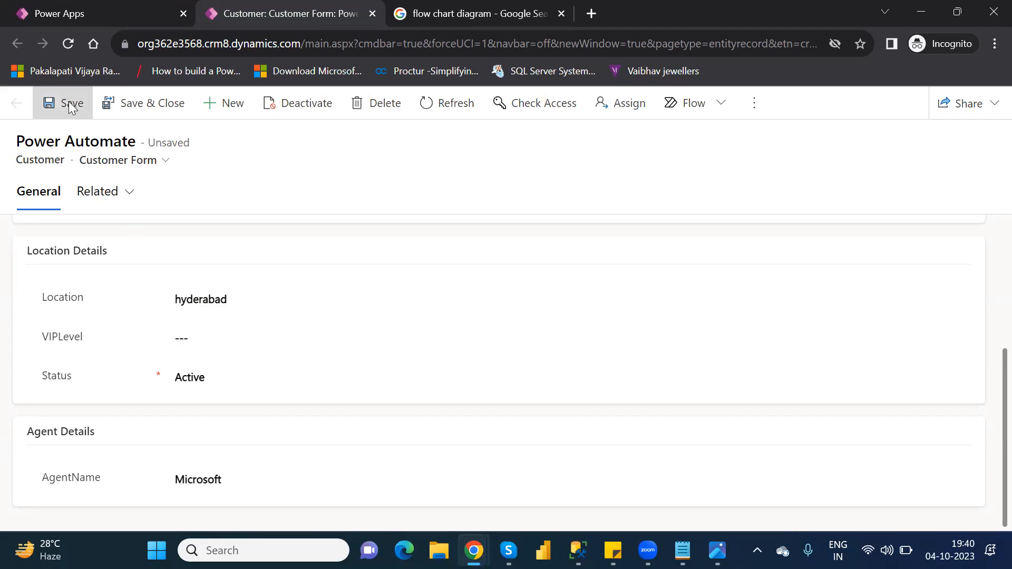
pyautogui.click(181, 299)
pyautogui.press('BackSpace')
# - Capitalise Location to Hyderabad, save, and reload twice to check VIPLevel stays empty
pyautogui.write('H')
pyautogui.click(69, 112)
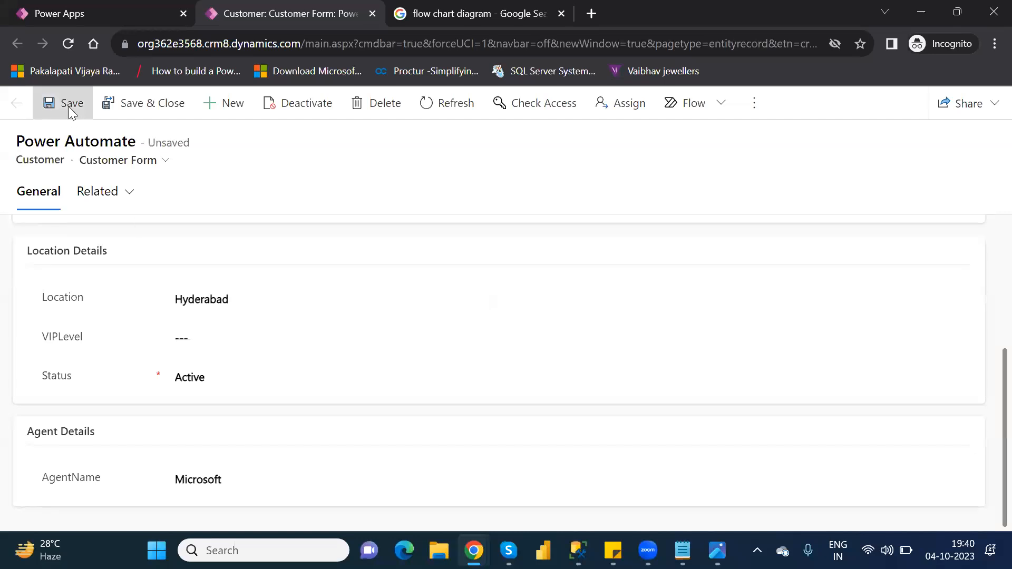
pyautogui.click(72, 42)
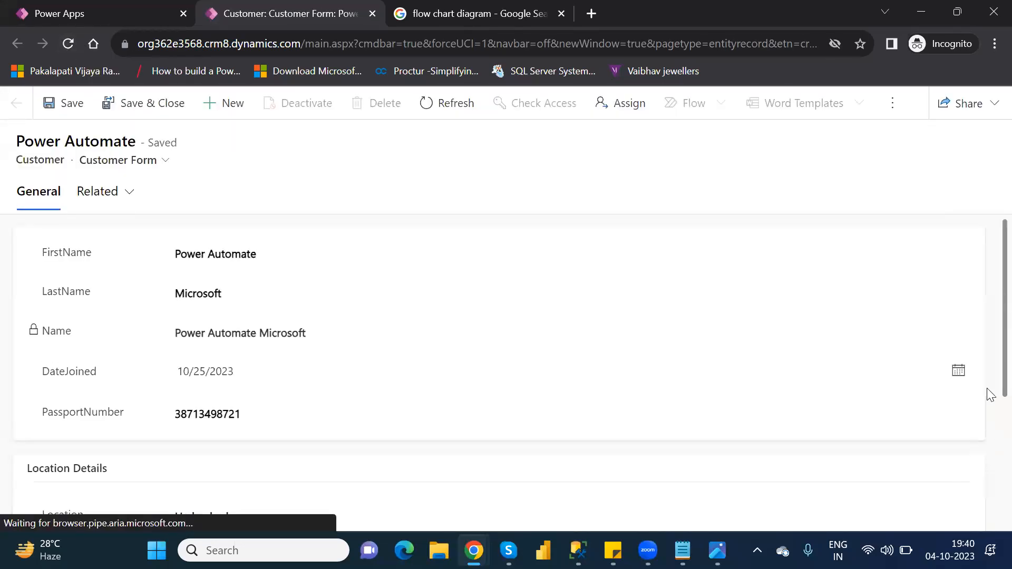
pyautogui.scroll(-3, 987, 401)
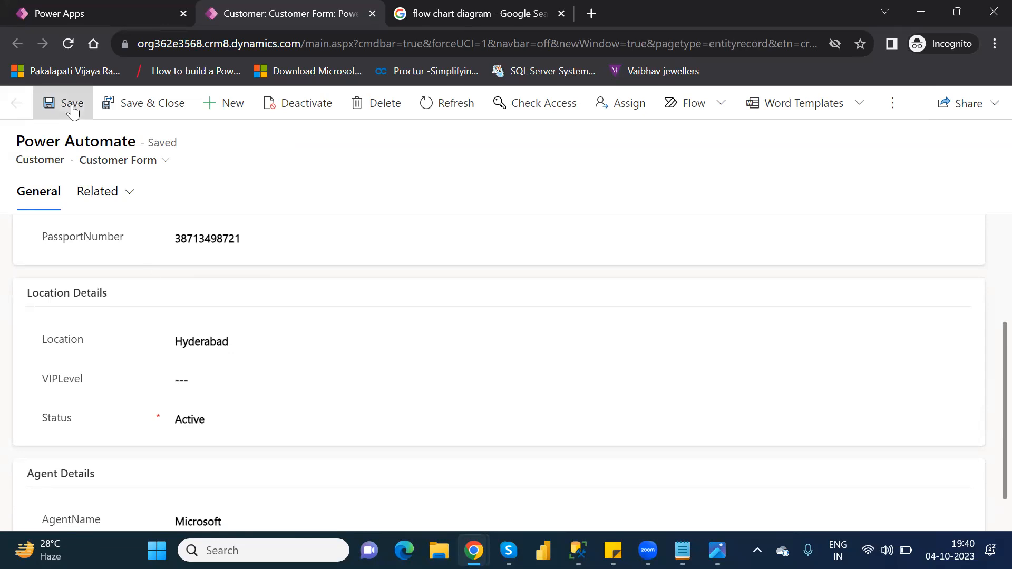
pyautogui.click(69, 44)
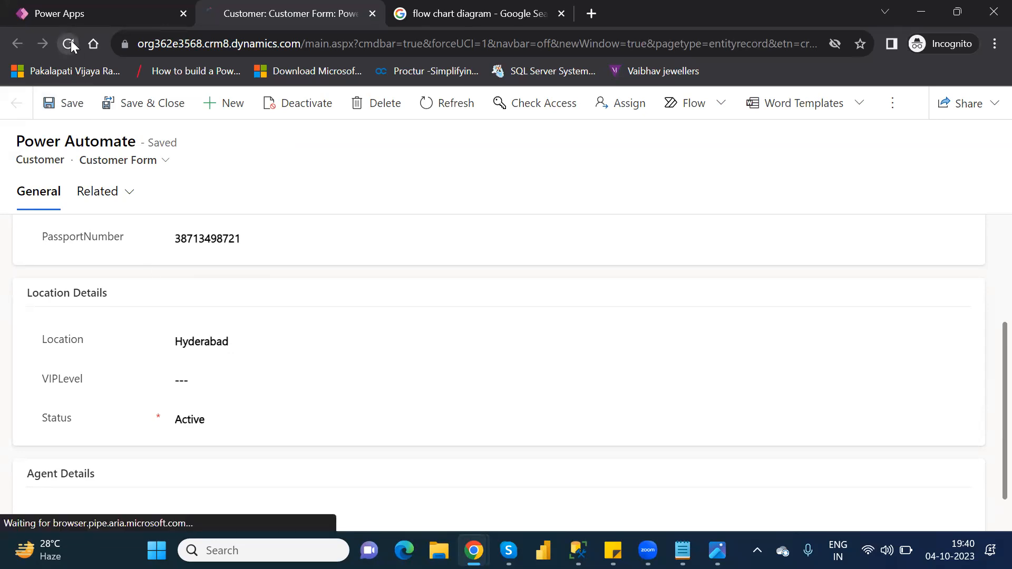
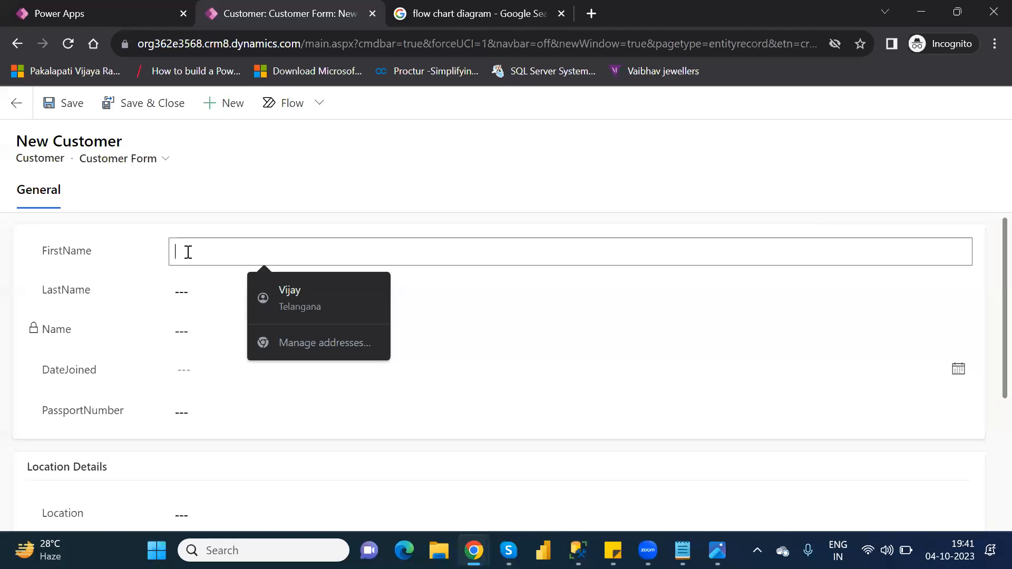
# - Enter the new customer's name as SSRS Microsoft, joined 19 October 2023
pyautogui.write('SR')
pyautogui.press('BackSpace')
pyautogui.write('SRS')
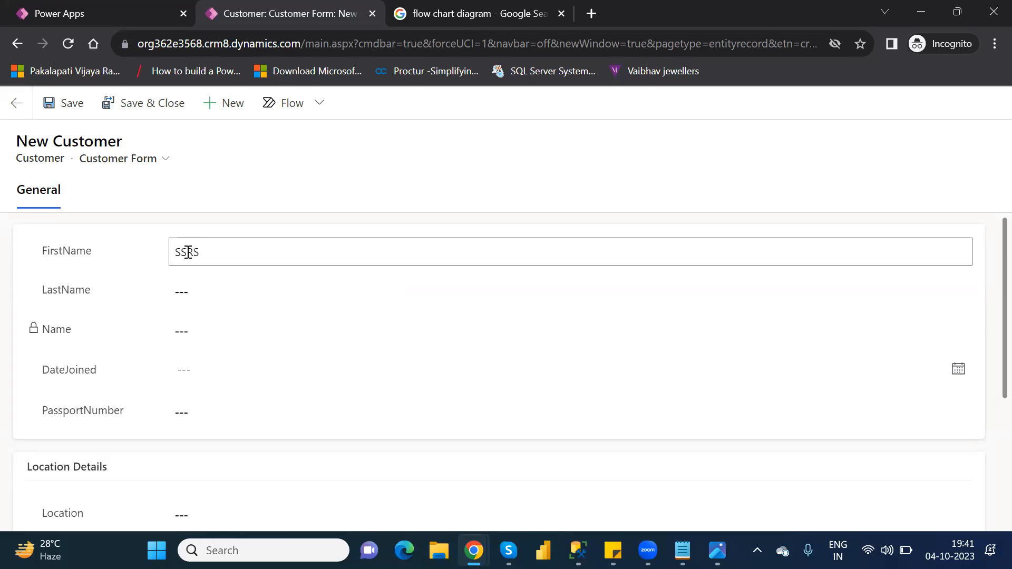
pyautogui.press('Tab')
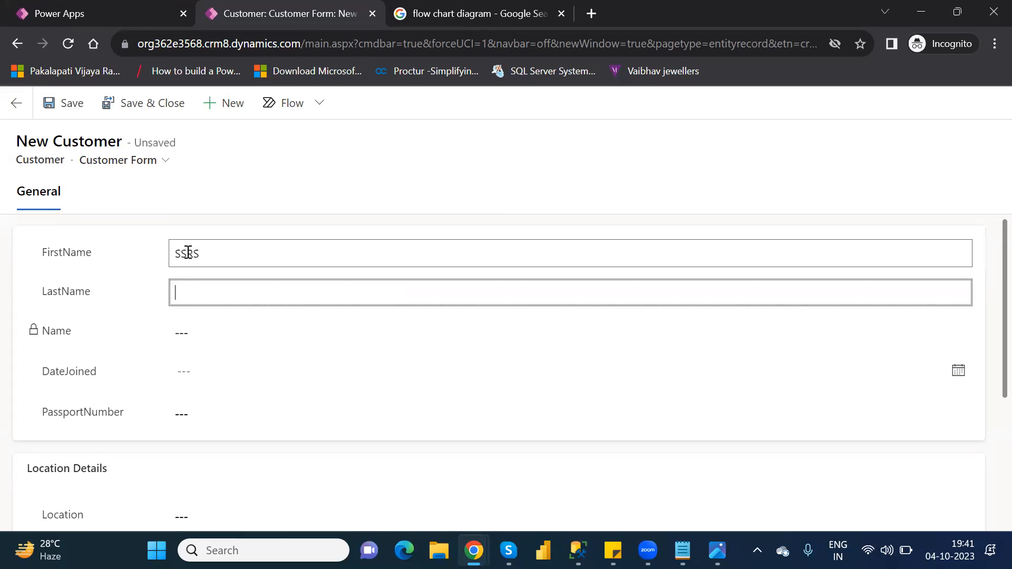
pyautogui.write('Microsoft')
pyautogui.press('Tab')
pyautogui.press('Tab')
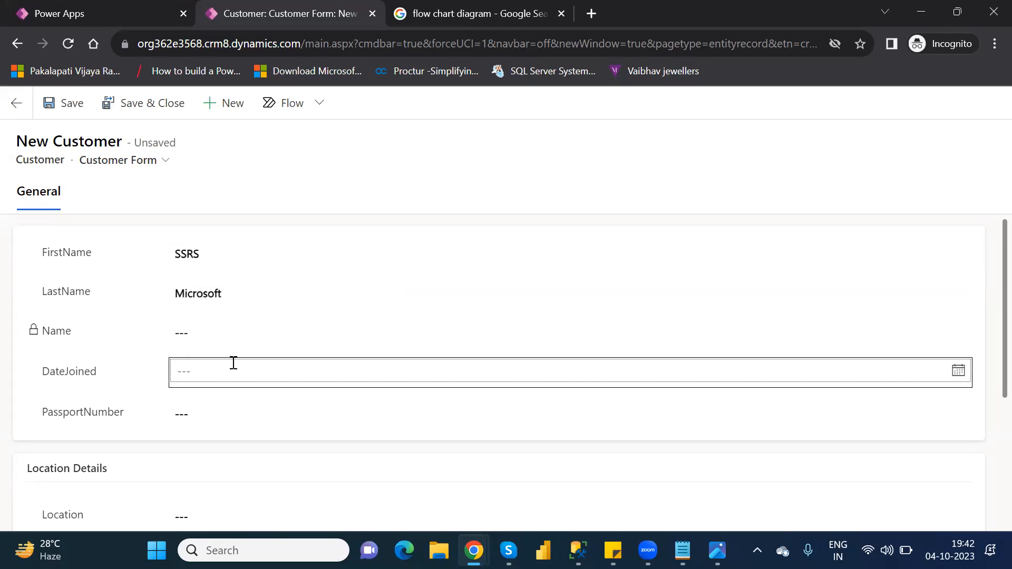
pyautogui.click(243, 369)
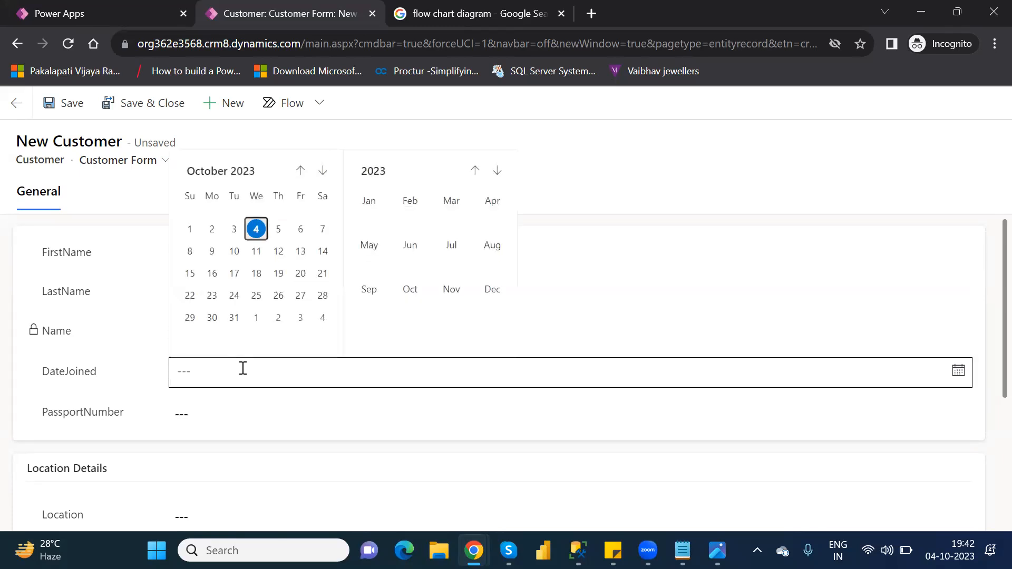
pyautogui.click(285, 278)
# - Fill in a passport number, Location Ameerpet and AgentName Microsoft
pyautogui.click(213, 414)
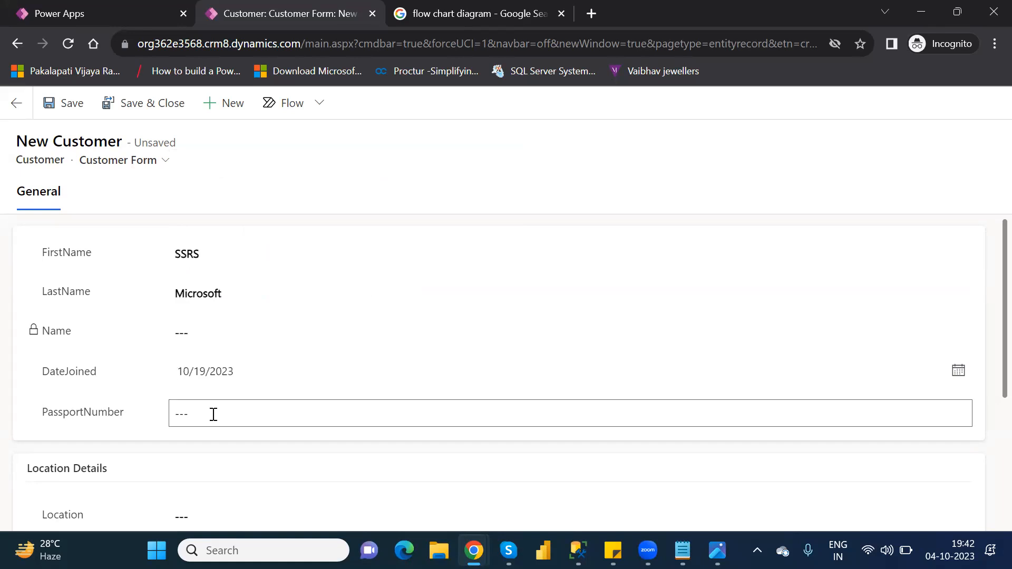
pyautogui.write('8347918274329817')
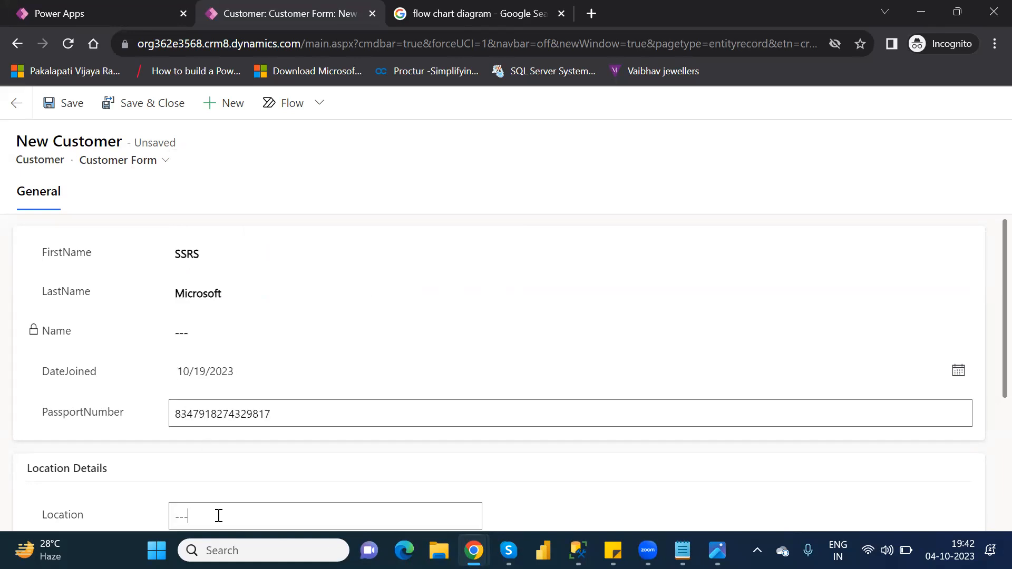
pyautogui.click(986, 375)
pyautogui.scroll(-3, 987, 425)
pyautogui.click(230, 387)
pyautogui.write('Ameerpet')
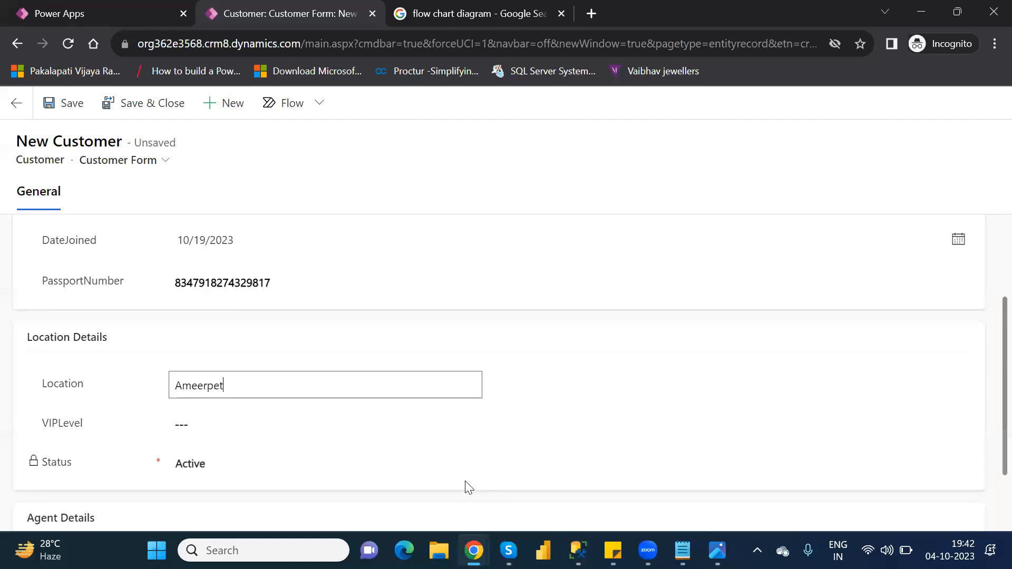
pyautogui.moveTo(987, 456); pyautogui.dragTo(987, 509)
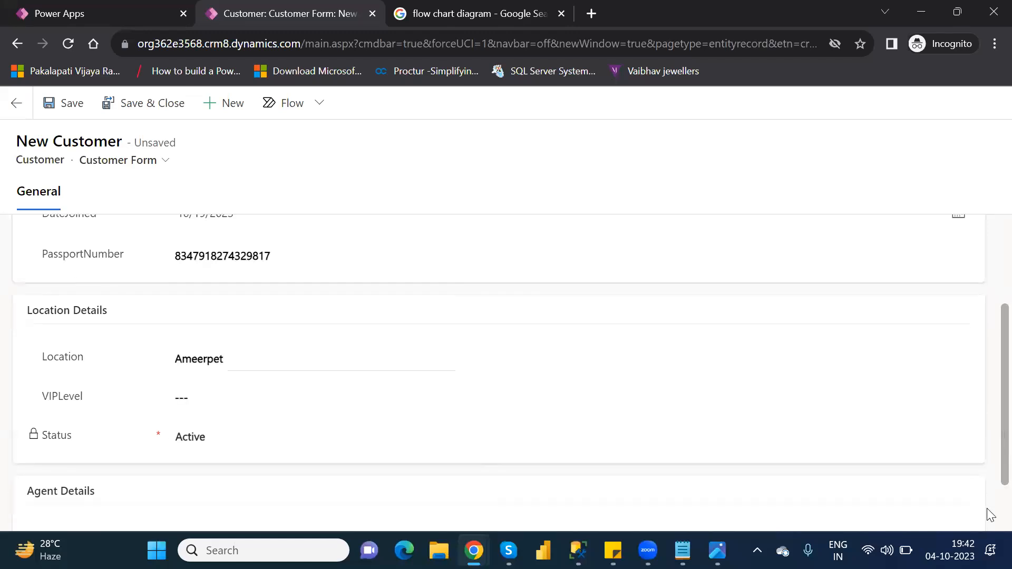
pyautogui.scroll(-1, 990, 514)
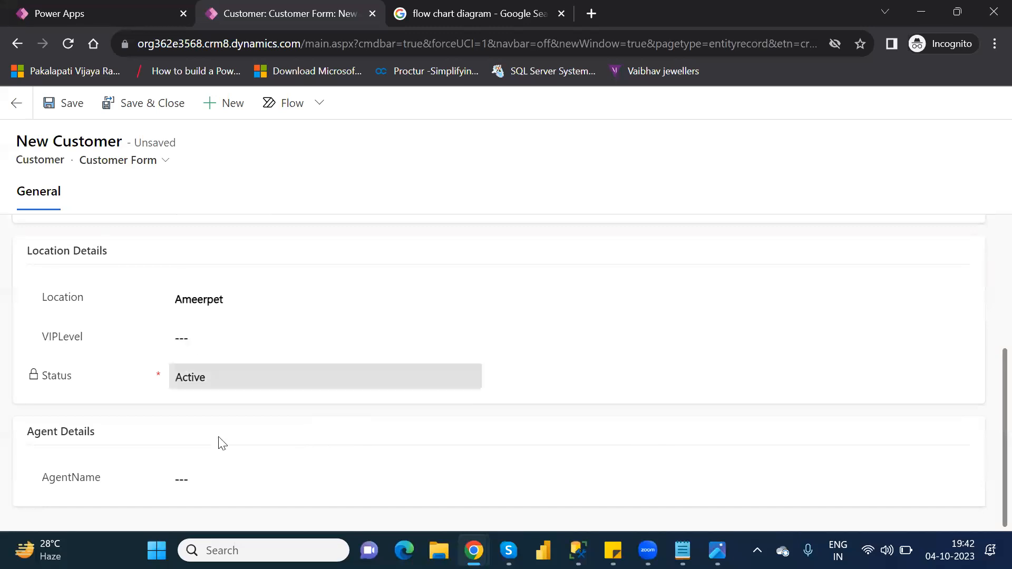
pyautogui.click(214, 482)
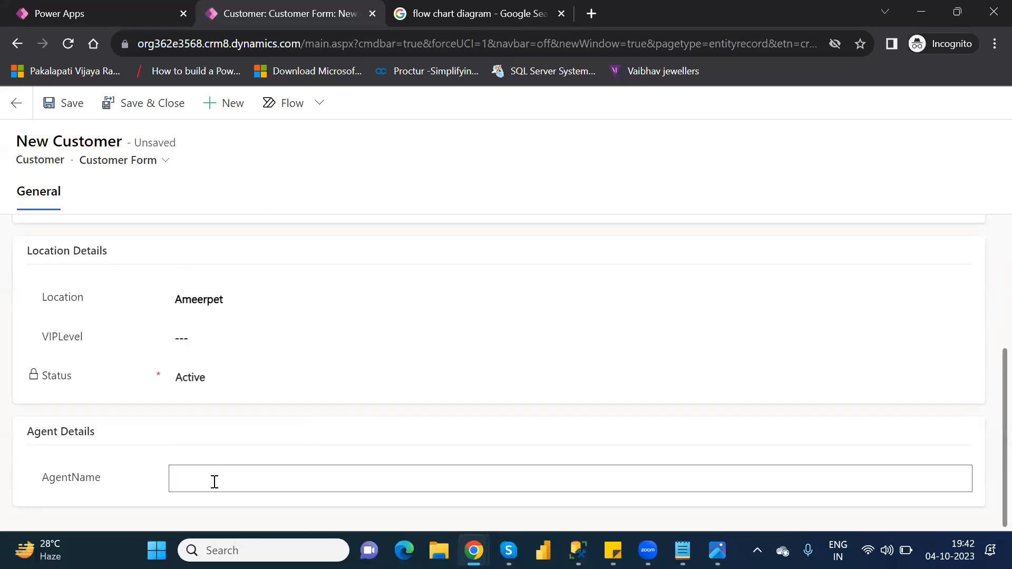
pyautogui.write('Microsoft')
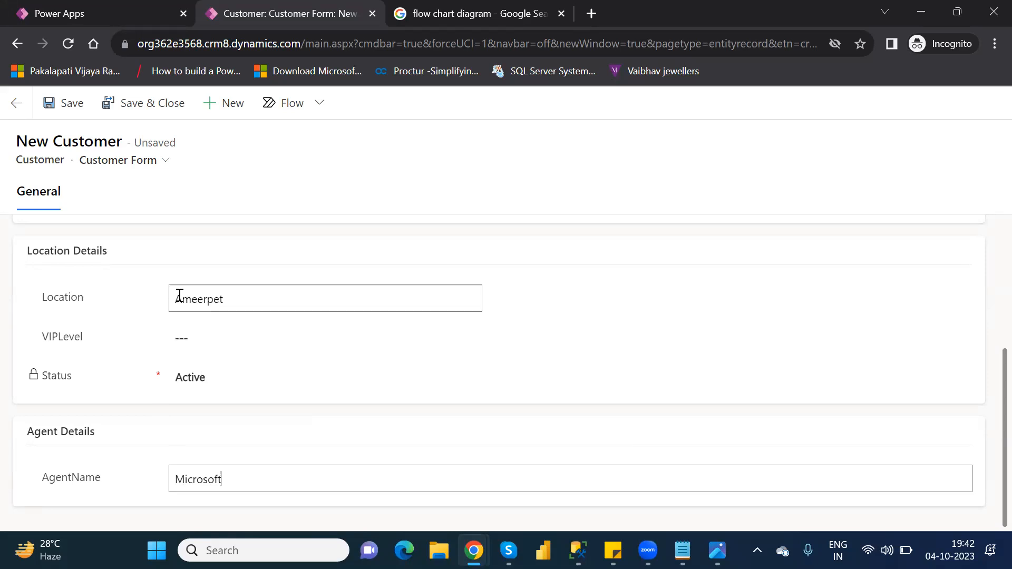
pyautogui.click(187, 340)
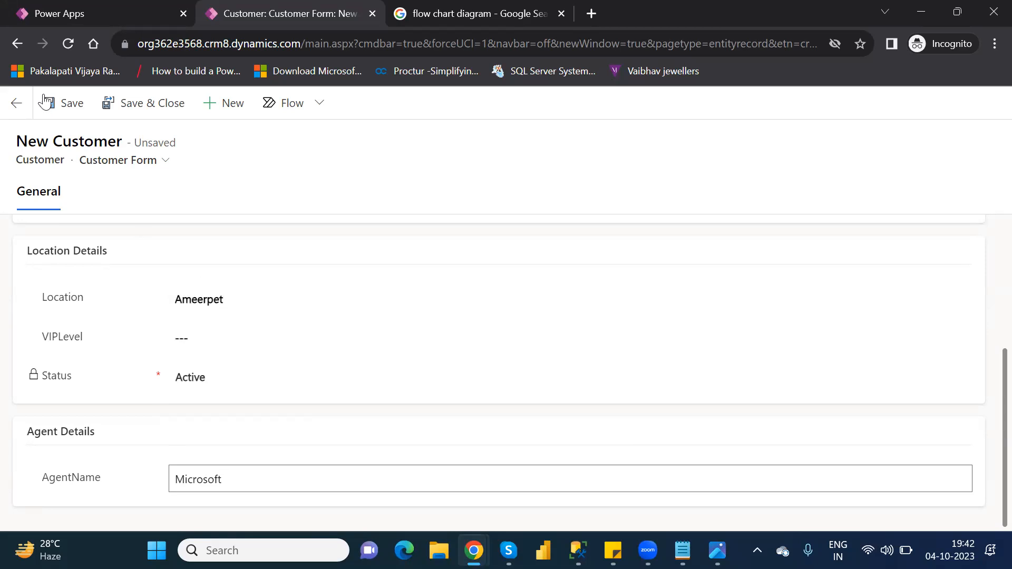
# - Save the SSRS record, then replace Location Ameerpet with Hyderabad and save again
pyautogui.click(68, 105)
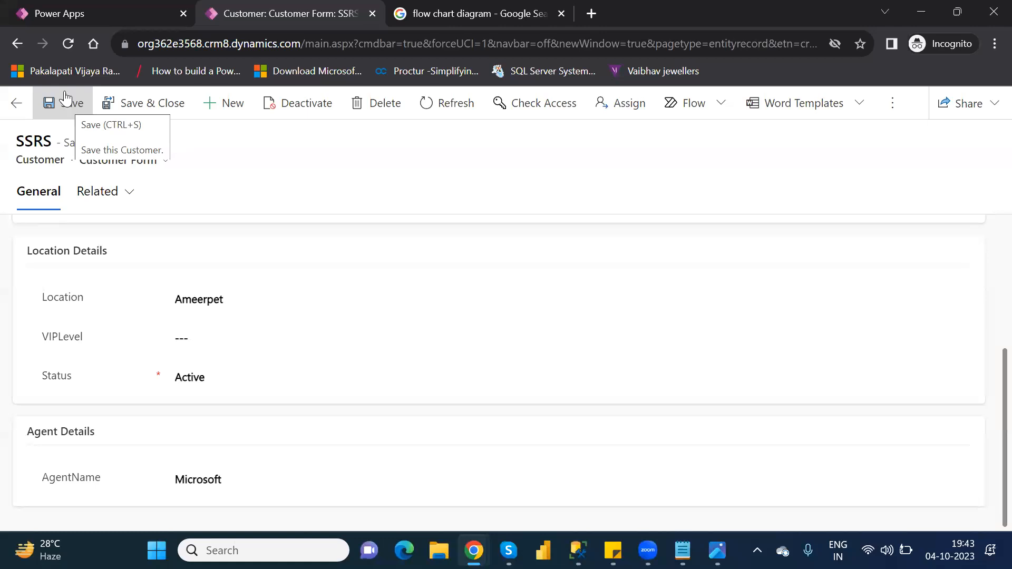
pyautogui.doubleClick(210, 291)
pyautogui.write('Hyderabad')
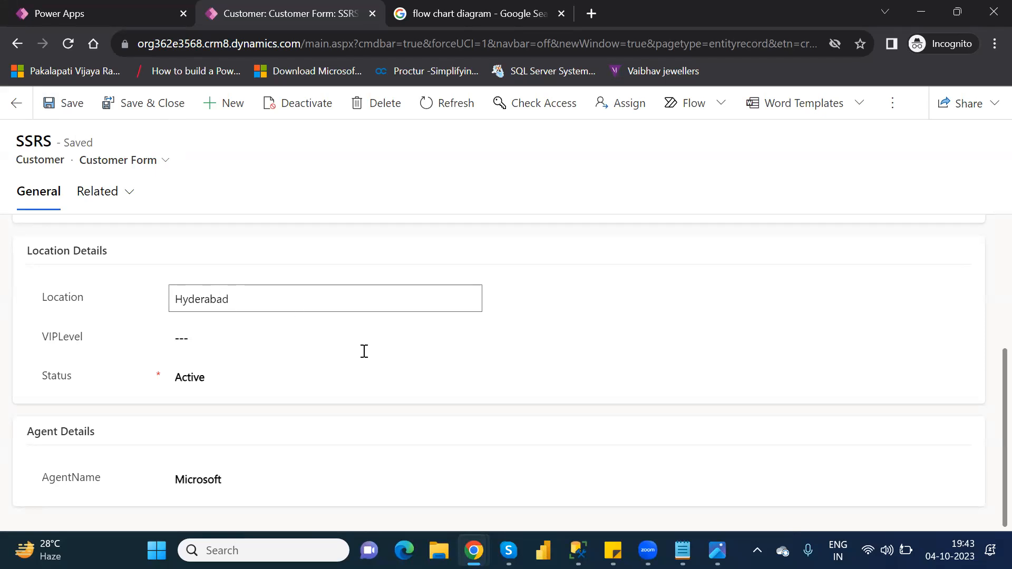
pyautogui.click(606, 294)
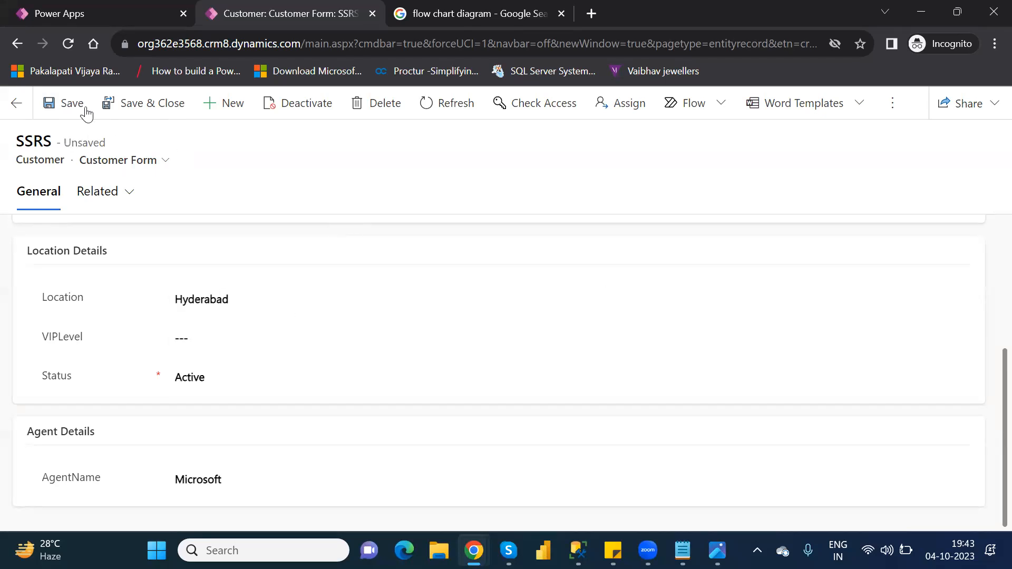
pyautogui.click(67, 104)
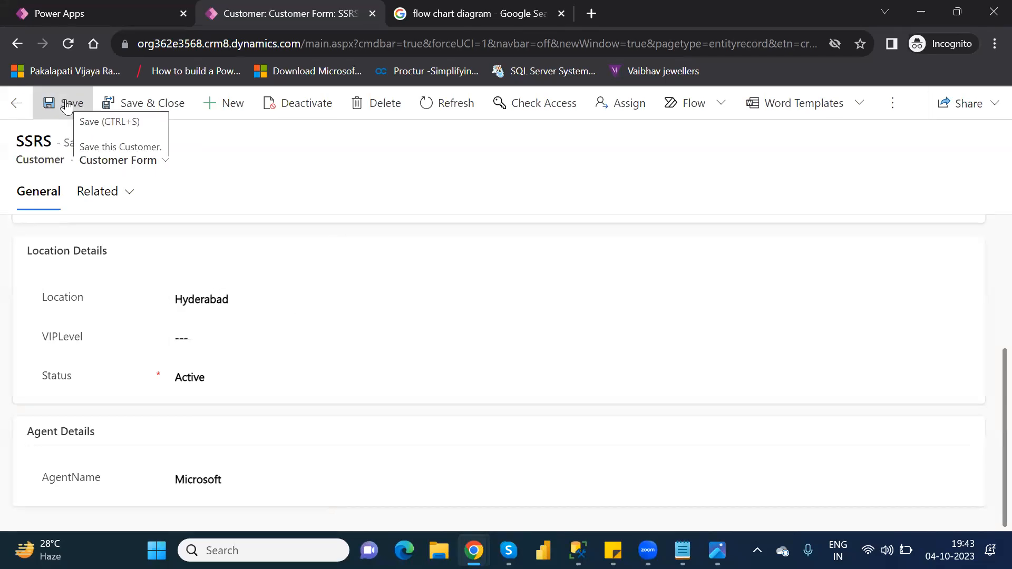
pyautogui.click(71, 45)
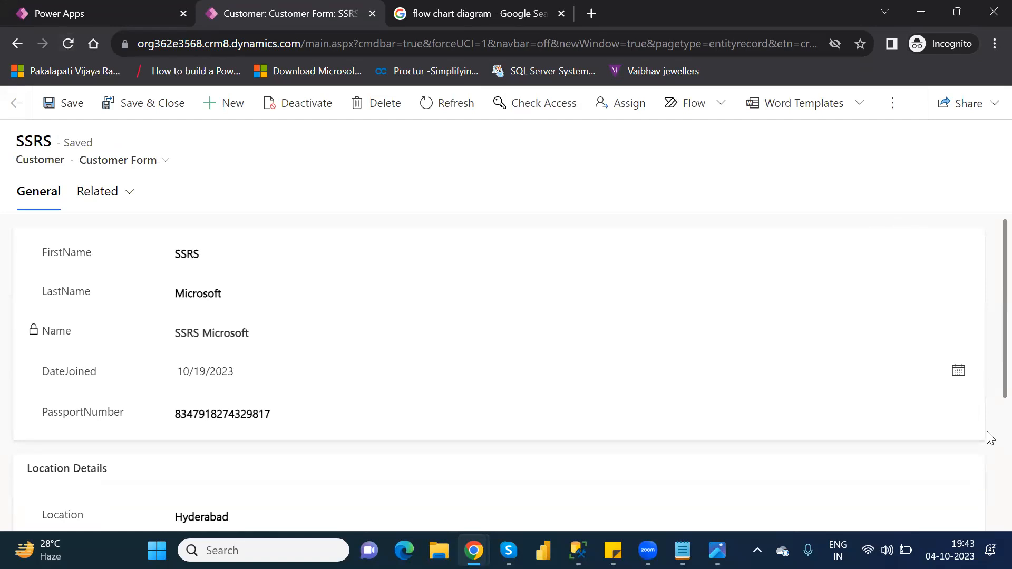
pyautogui.scroll(-4, 989, 443)
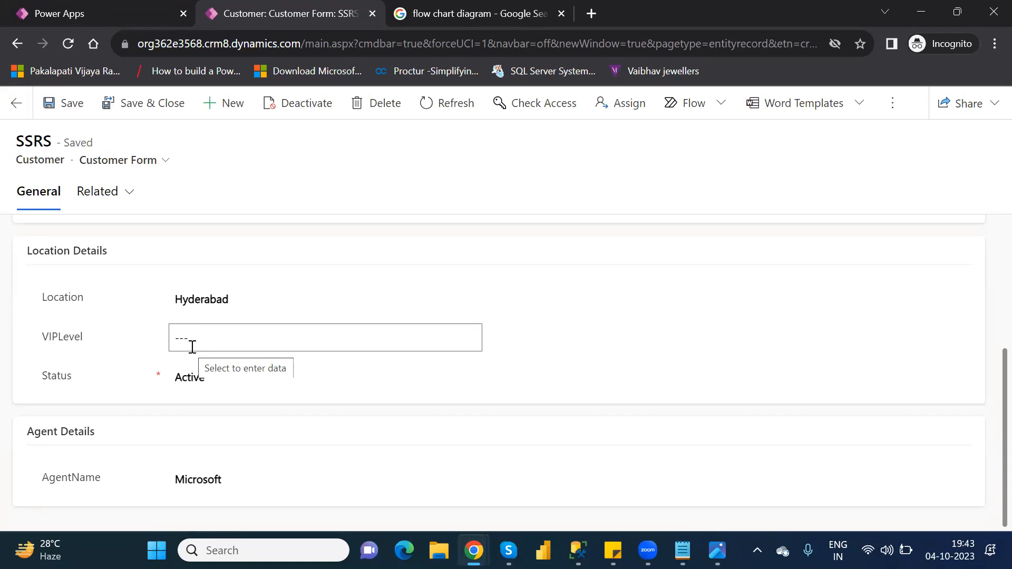
# - Start a new customer named SSIS Microsoft, joined 27 October 2023
pyautogui.click(226, 111)
pyautogui.click(194, 256)
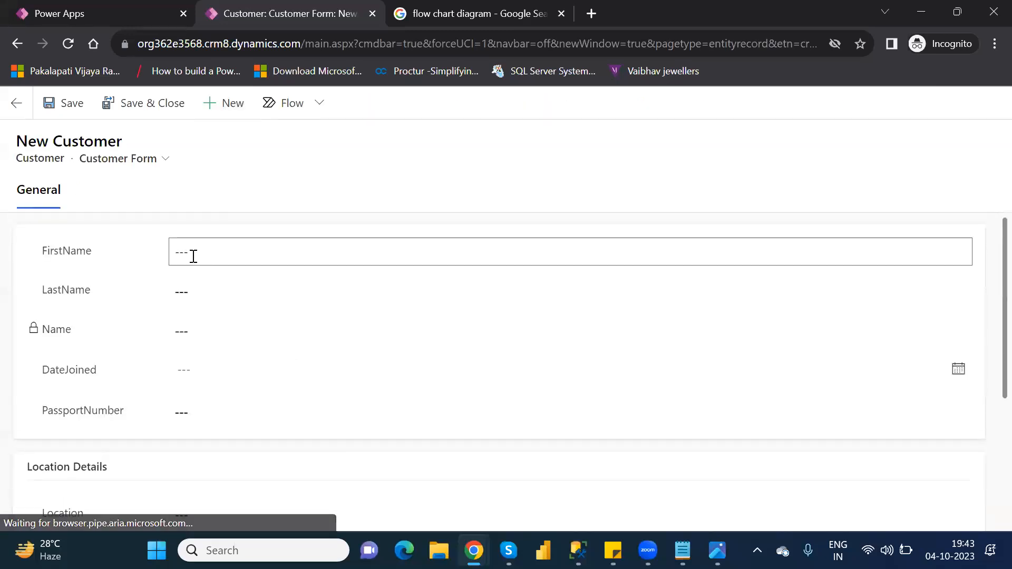
pyautogui.write('S')
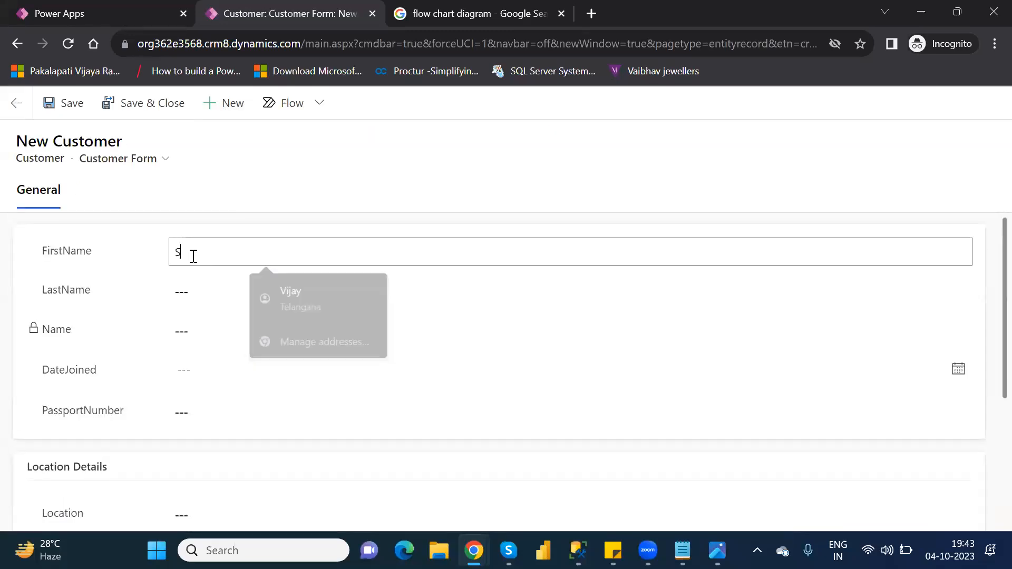
pyautogui.write('SIS')
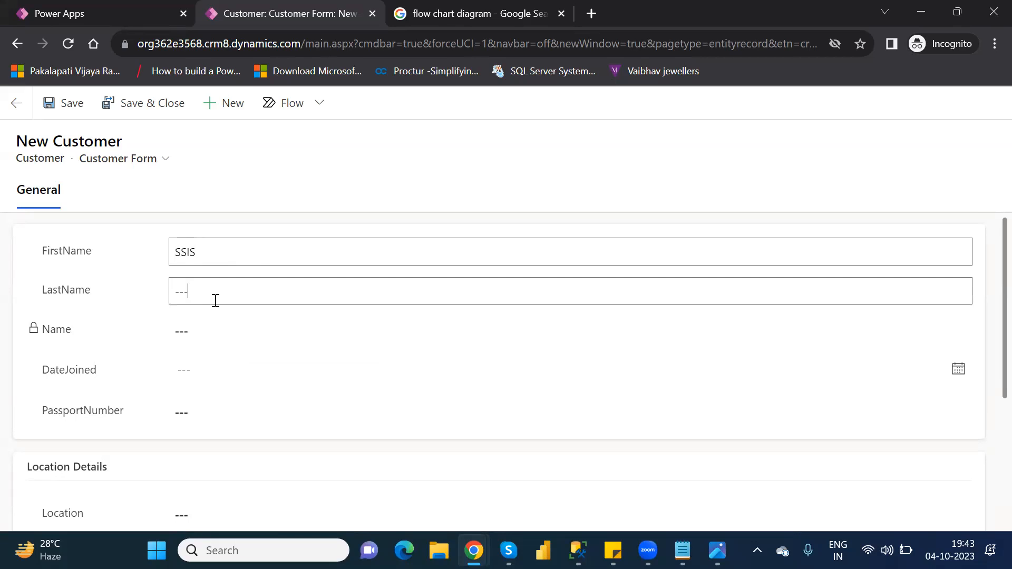
pyautogui.write('Microsf')
pyautogui.press('BackSpace')
pyautogui.write('oft')
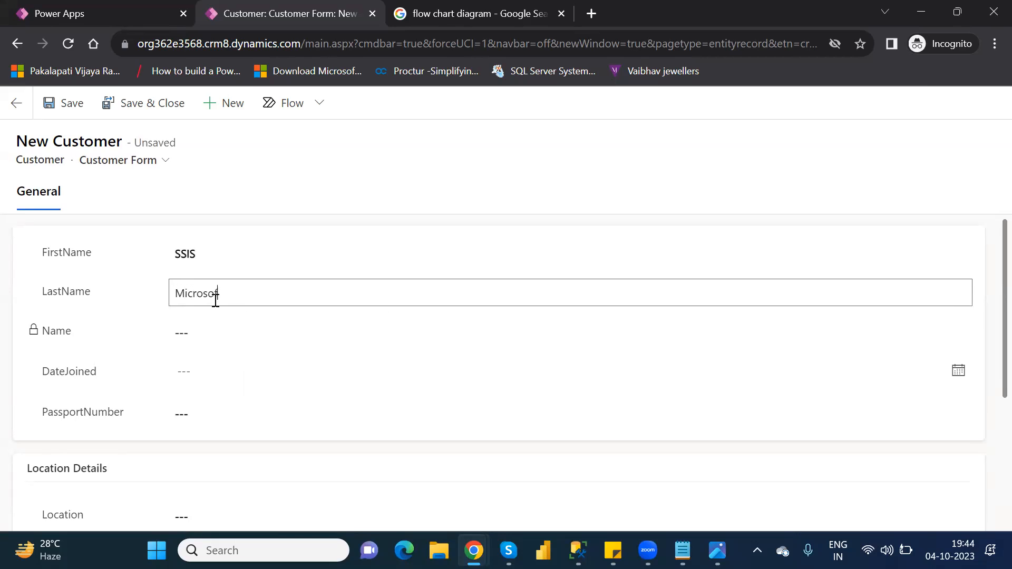
pyautogui.press('Tab')
pyautogui.press('Tab')
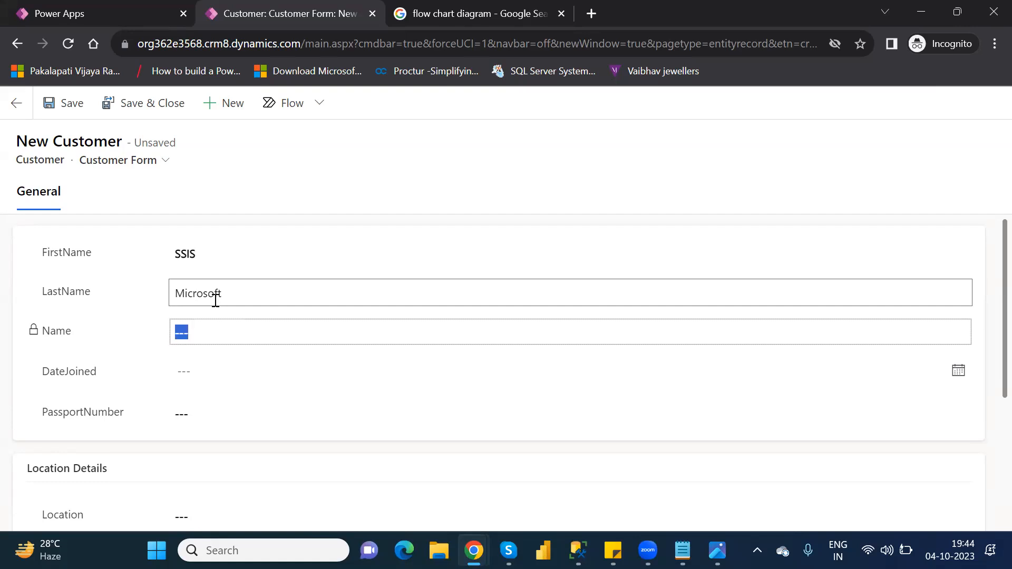
pyautogui.click(234, 366)
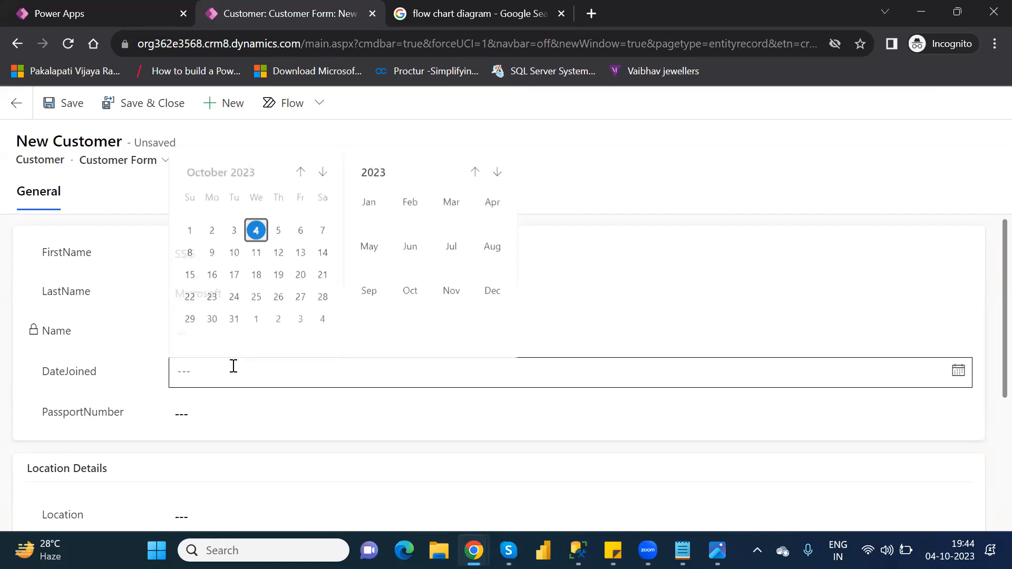
pyautogui.click(299, 298)
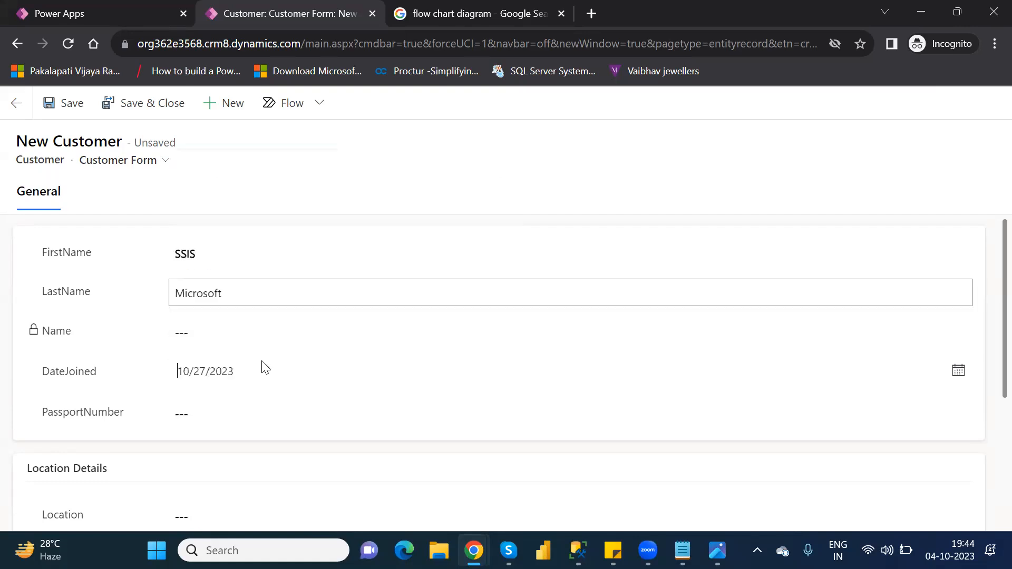
# - Add a passport number, Location Hyderabad and AgentName Microsoft, then save the record
pyautogui.click(231, 413)
pyautogui.write('3871439827')
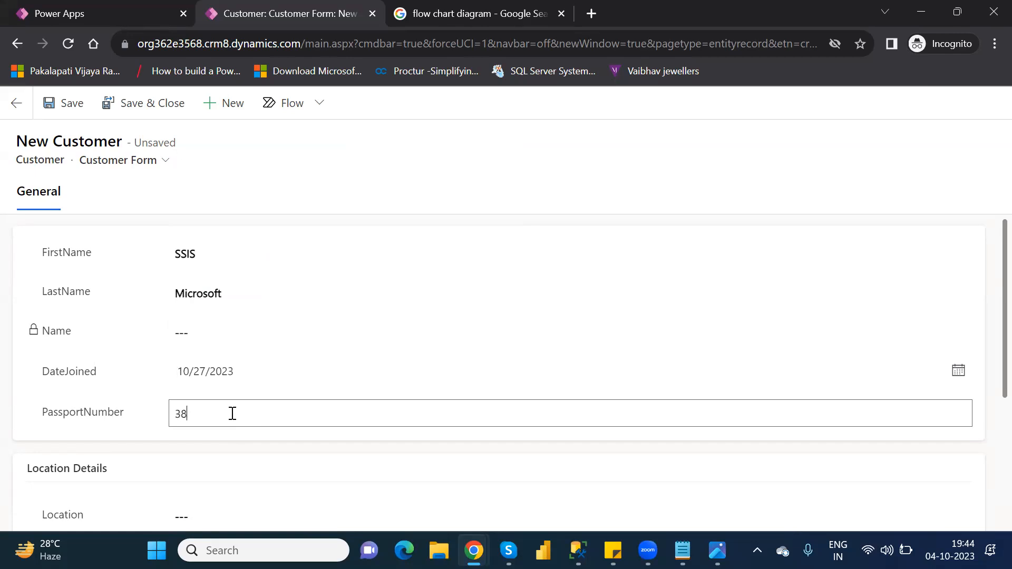
pyautogui.click(233, 515)
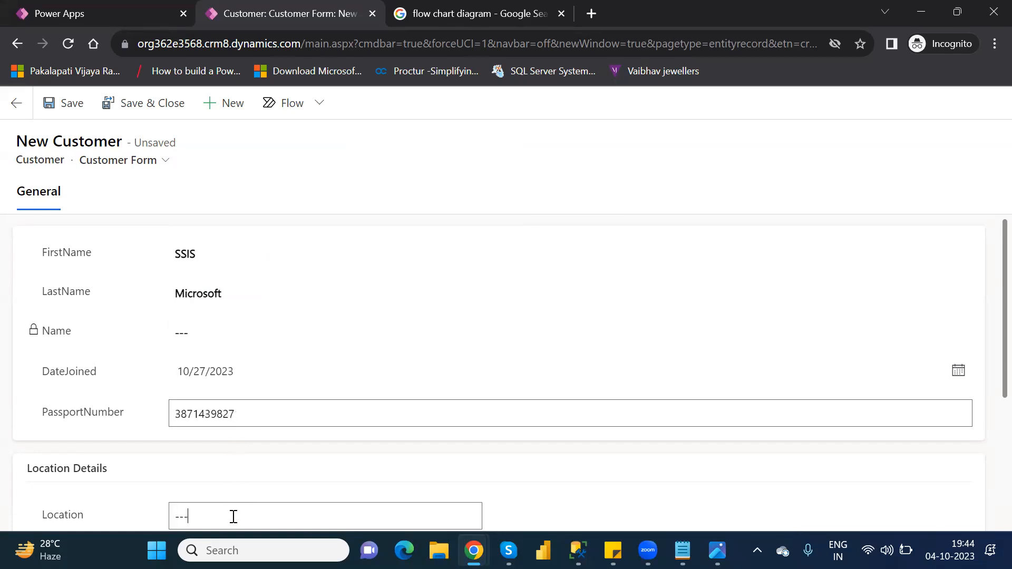
pyautogui.write('Hyderabad')
pyautogui.scroll(-1, 990, 423)
pyautogui.scroll(-3, 990, 424)
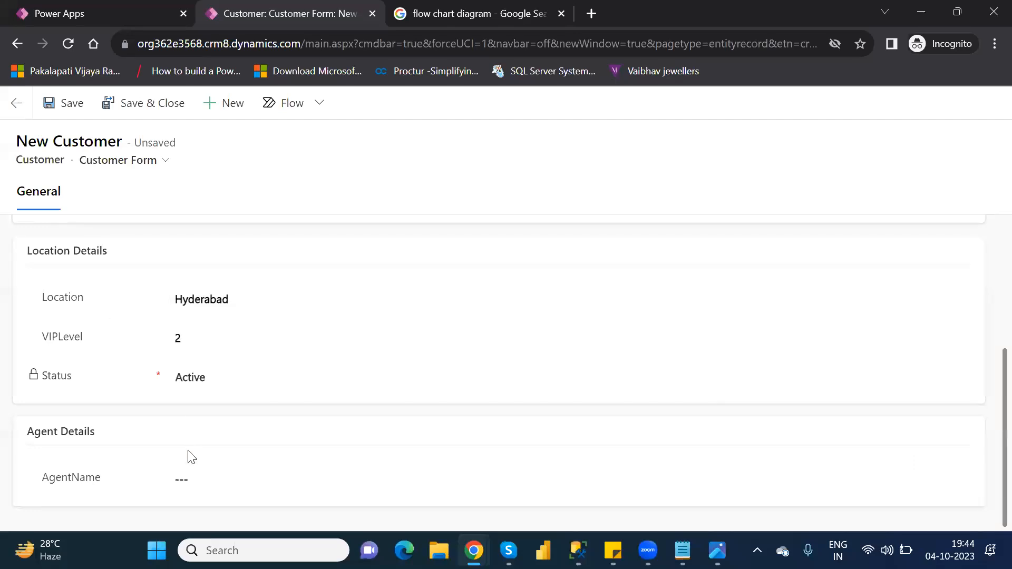
pyautogui.click(201, 479)
pyautogui.write('Microsoft')
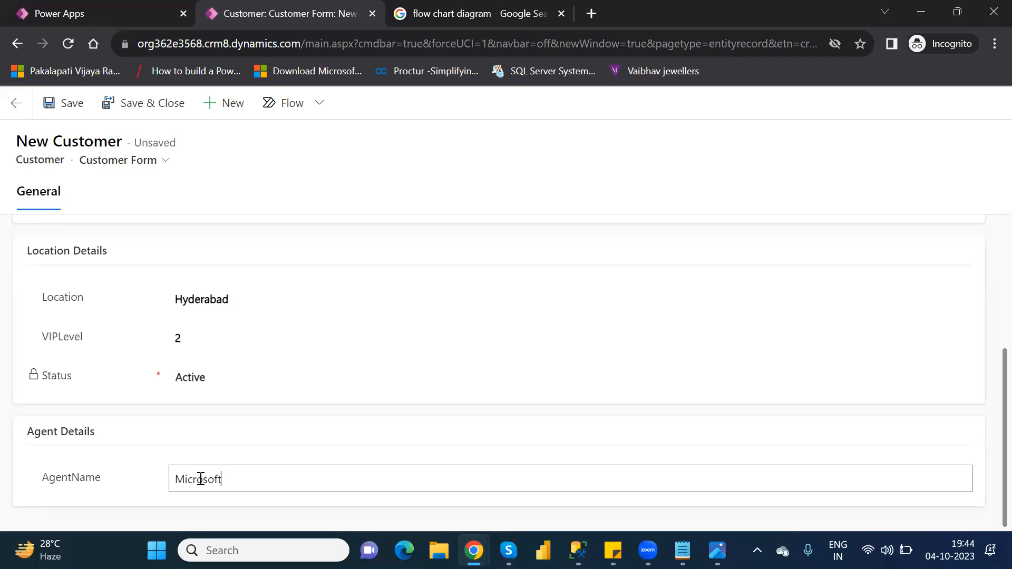
pyautogui.click(56, 102)
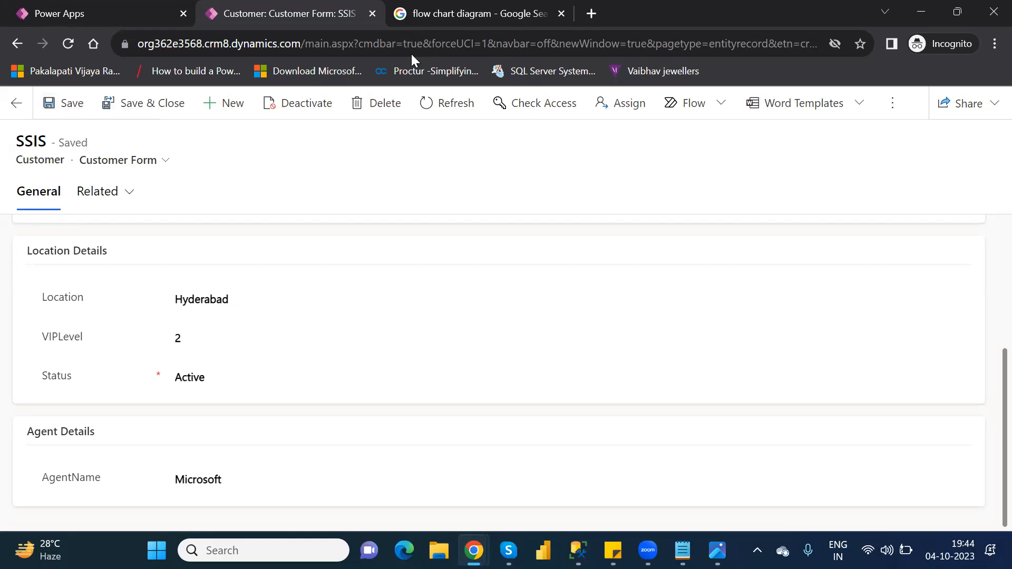
# - Close the SSIS form and open Location and VIP Level Rule, inspecting its Set Default Value action
pyautogui.click(372, 13)
pyautogui.click(620, 353)
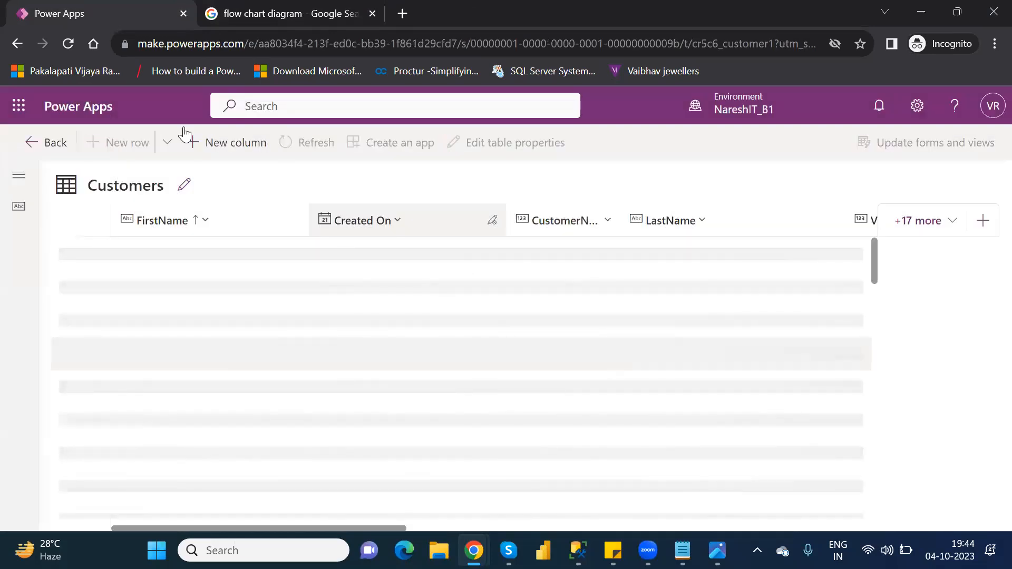
pyautogui.click(54, 146)
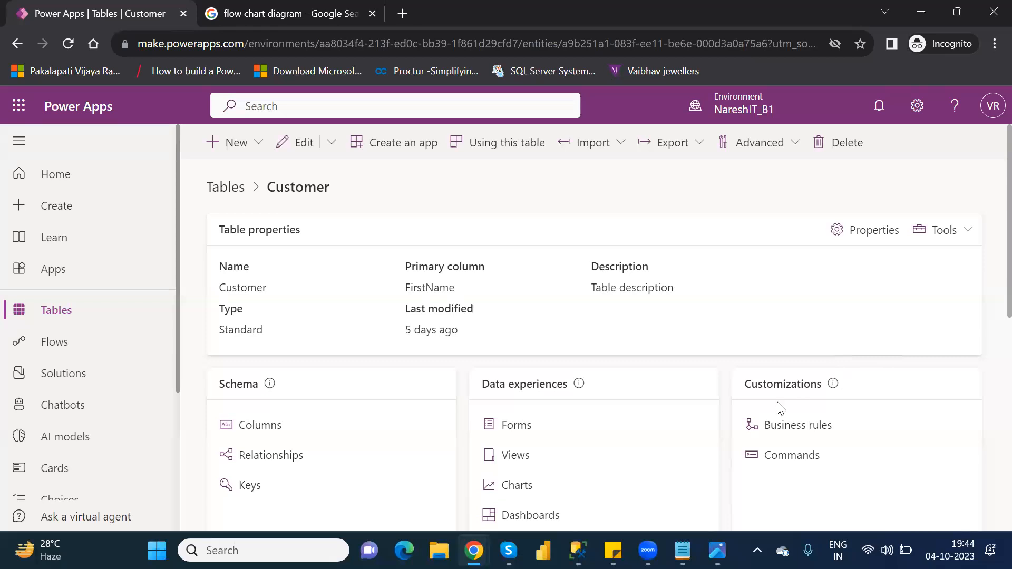
pyautogui.click(791, 428)
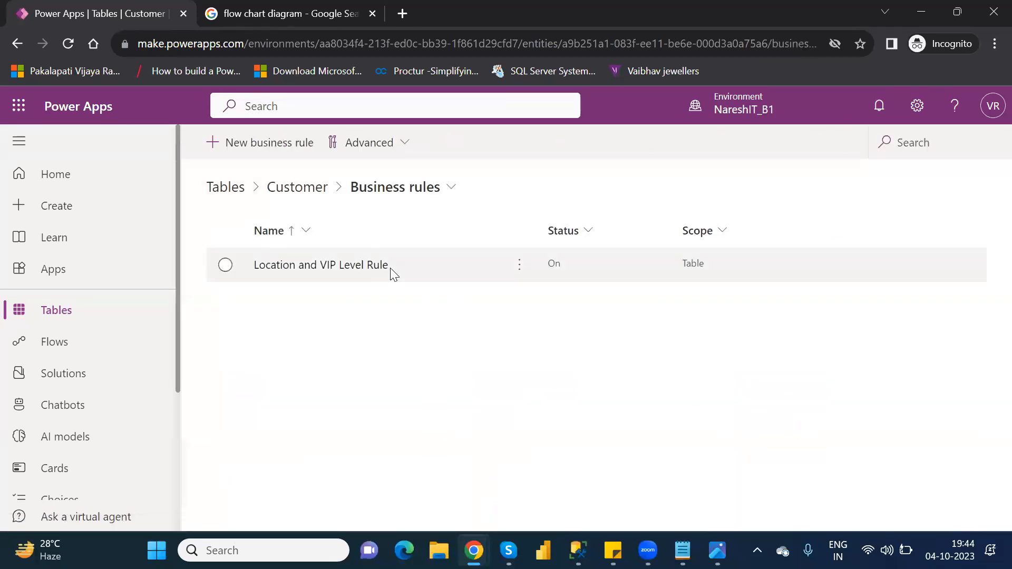
pyautogui.click(378, 266)
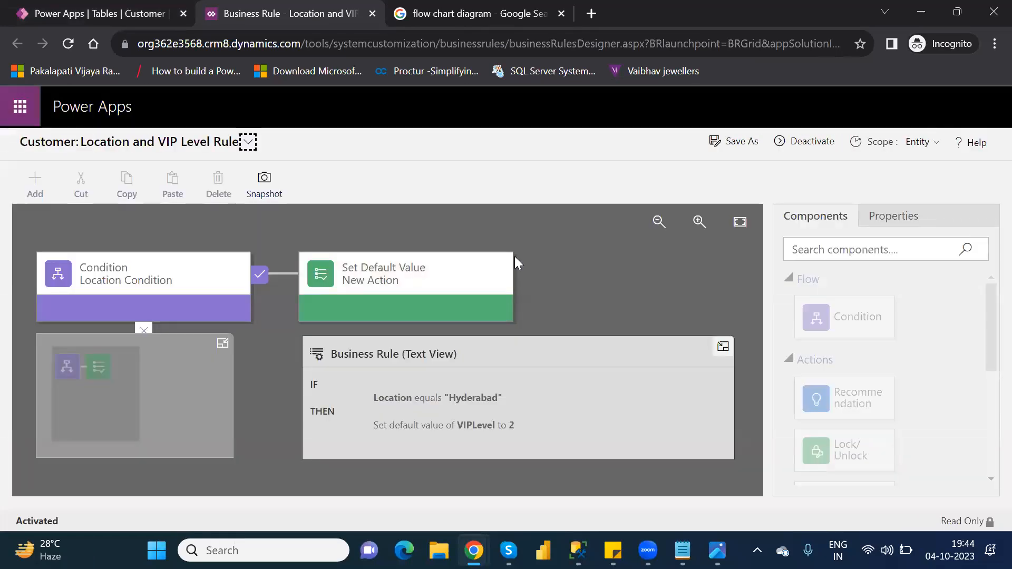
pyautogui.click(475, 258)
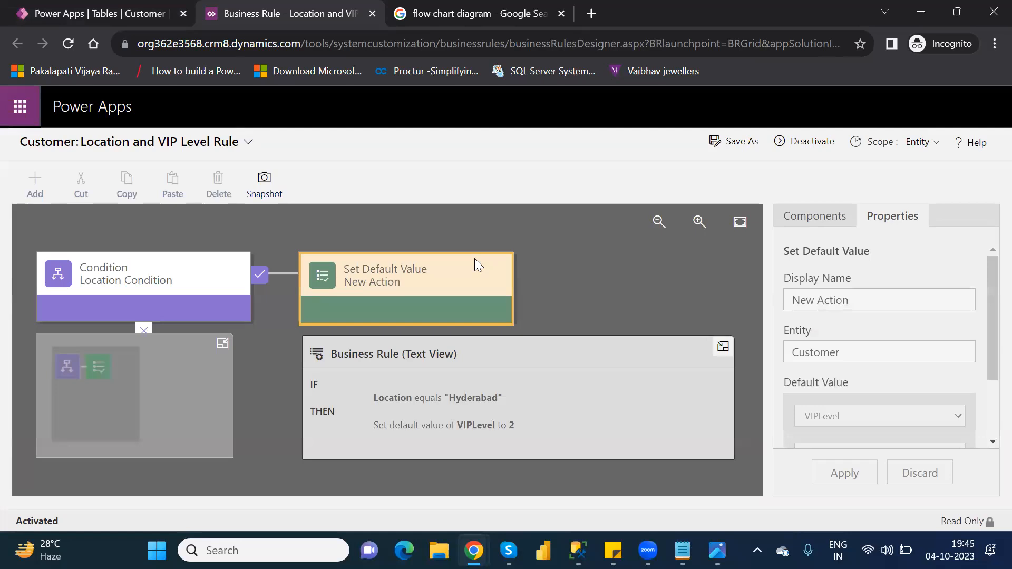
# - Deactivate the rule and delete its Set Default Value action
pyautogui.click(813, 141)
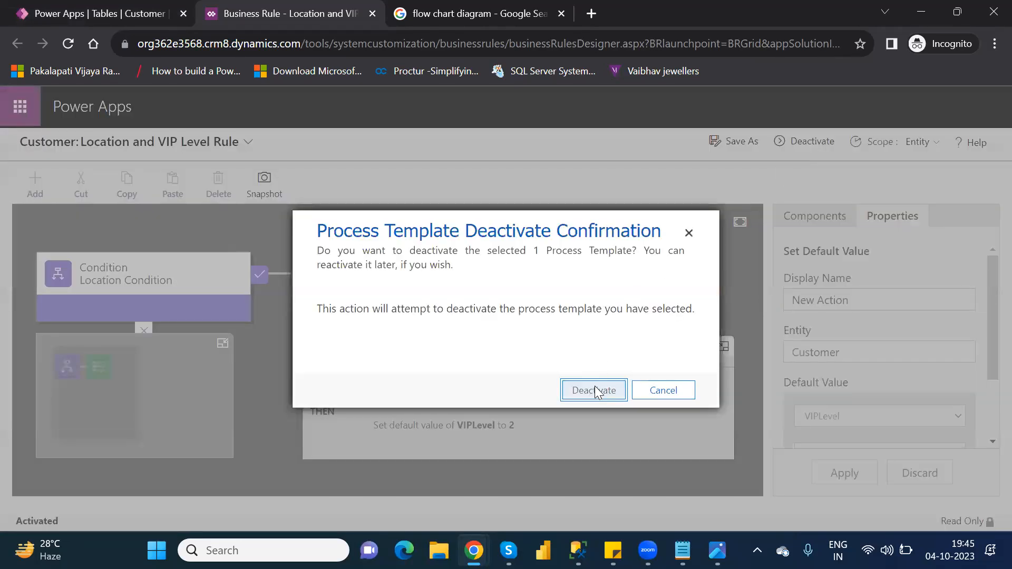
pyautogui.click(595, 390)
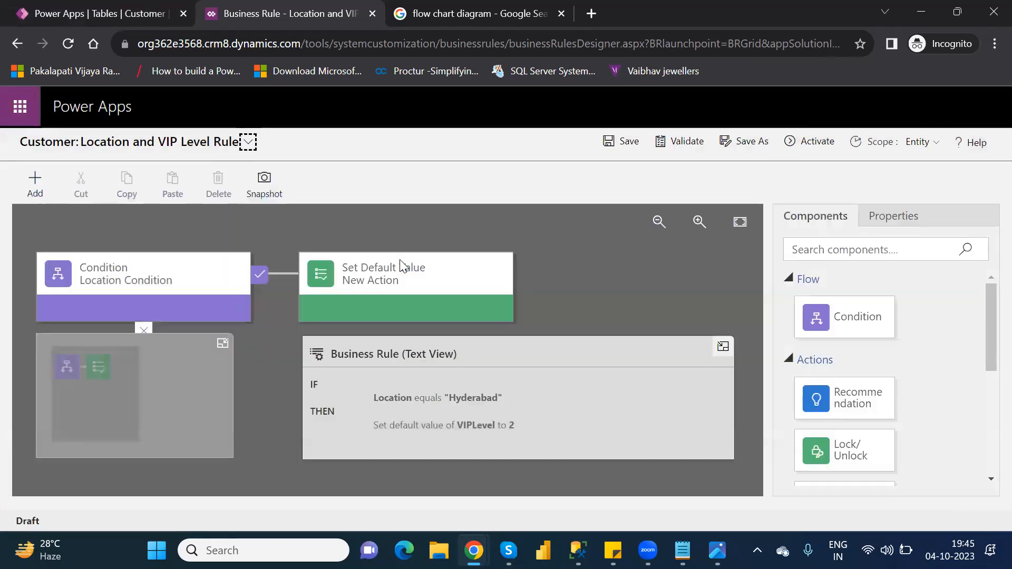
pyautogui.click(400, 260)
pyautogui.press('Delete')
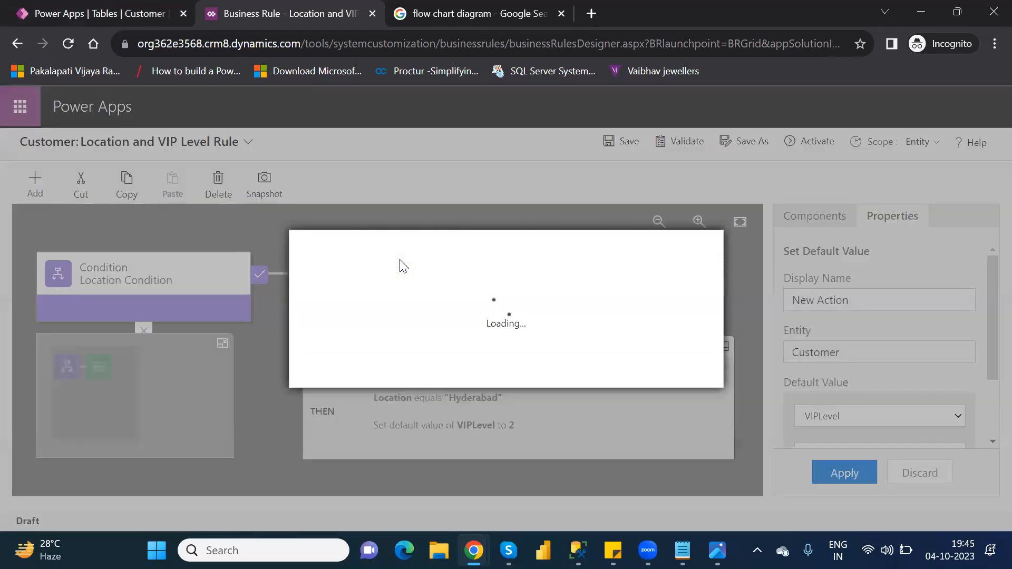
pyautogui.click(595, 371)
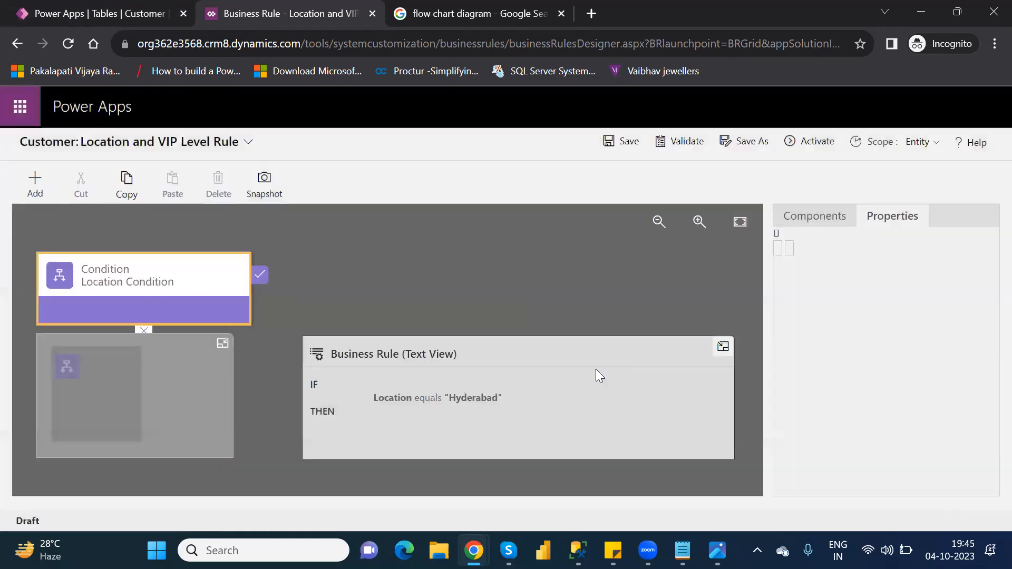
# - Add a Set Field Value action after the Location condition setting VIPLevel to 3
pyautogui.click(821, 228)
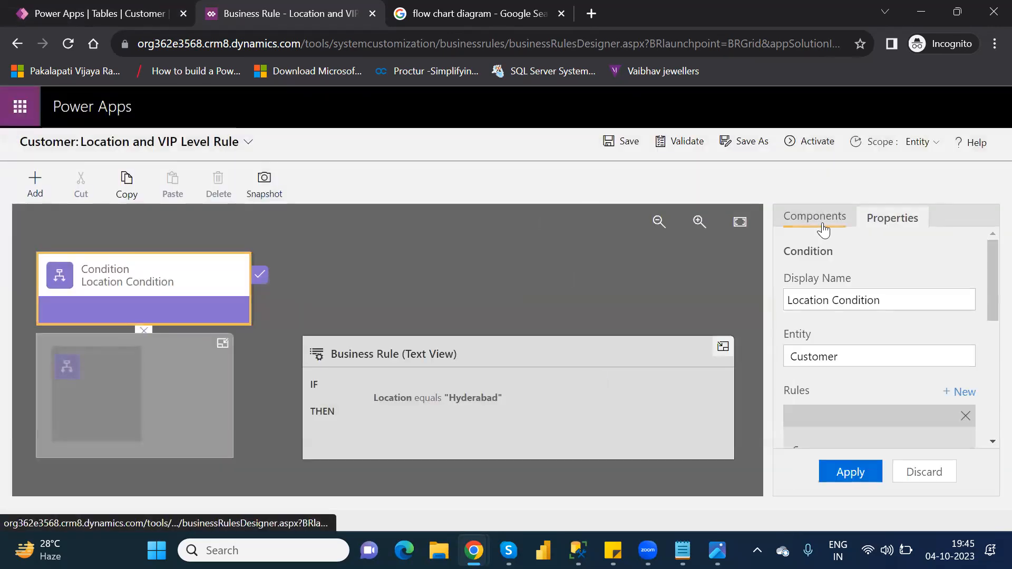
pyautogui.moveTo(987, 347); pyautogui.dragTo(988, 415)
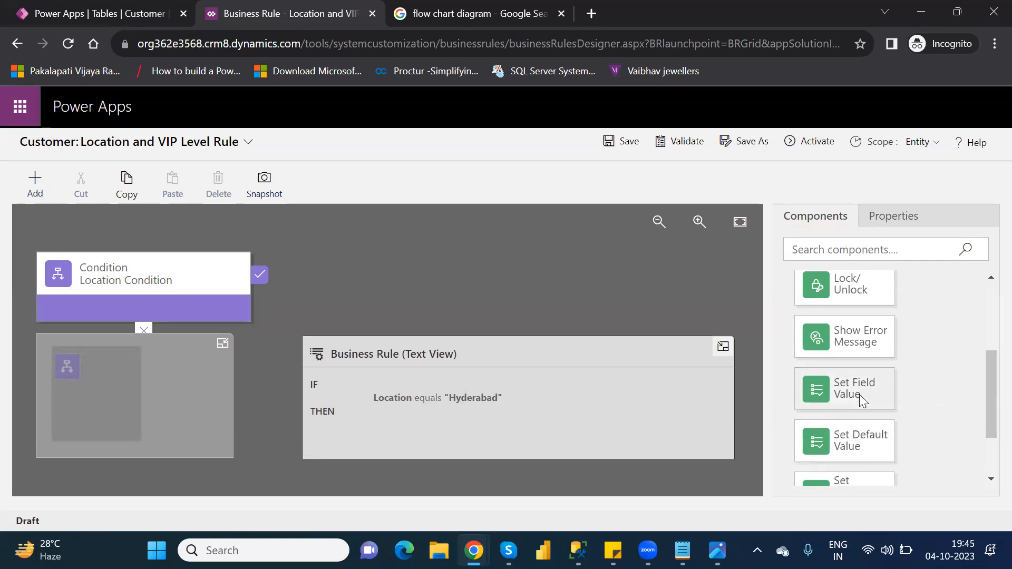
pyautogui.moveTo(806, 384); pyautogui.dragTo(275, 301)
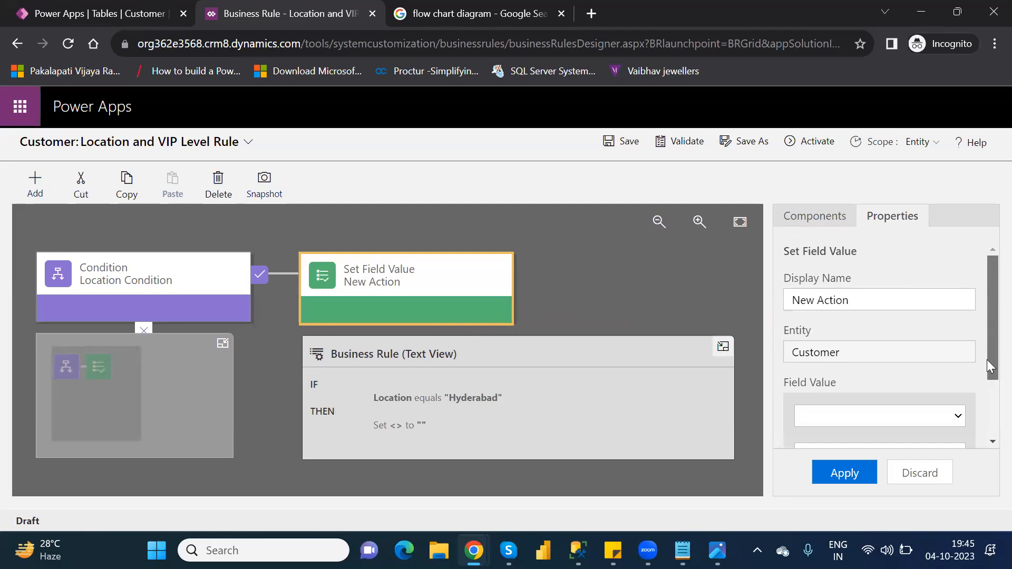
pyautogui.moveTo(990, 366); pyautogui.dragTo(988, 428)
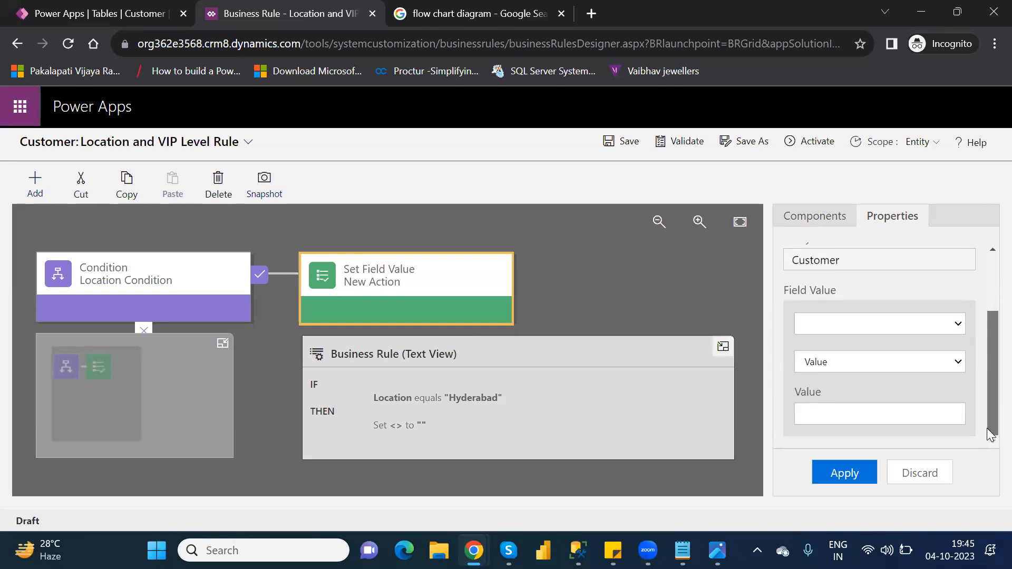
pyautogui.click(859, 321)
pyautogui.click(853, 307)
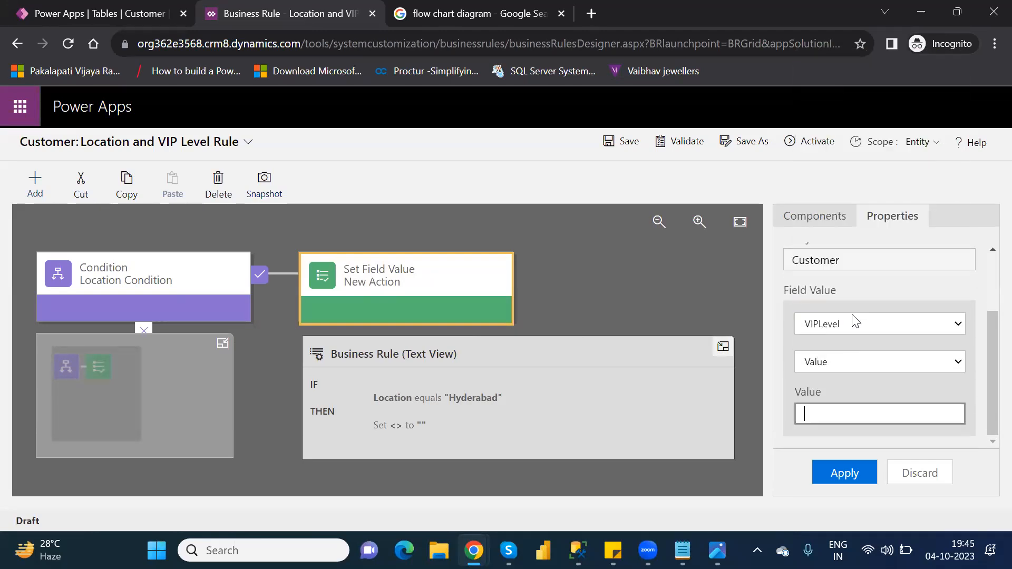
pyautogui.write('3')
pyautogui.click(854, 469)
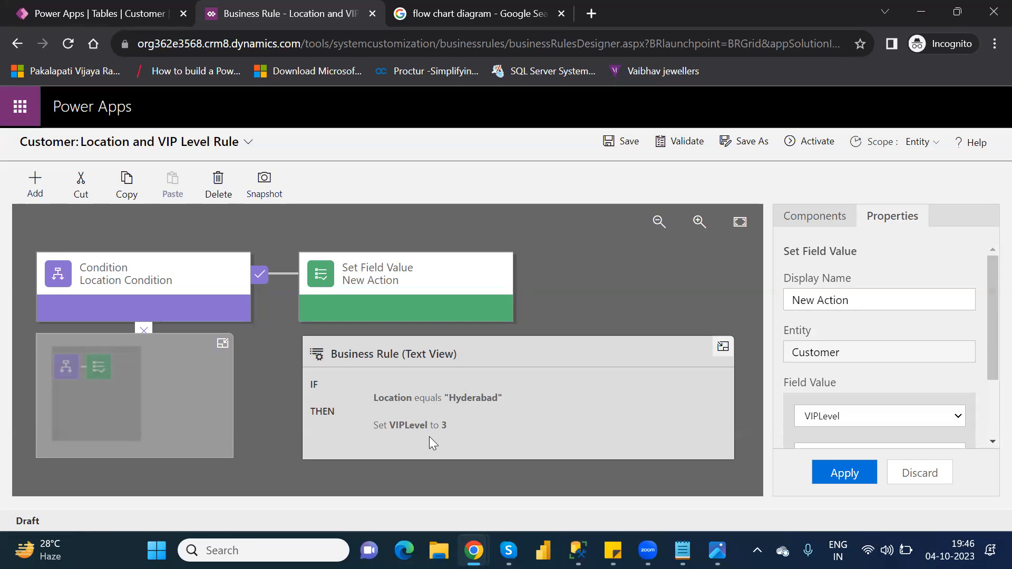
# - Delete the Set Field Value action and add a Show Error Message action after the condition
pyautogui.click(399, 282)
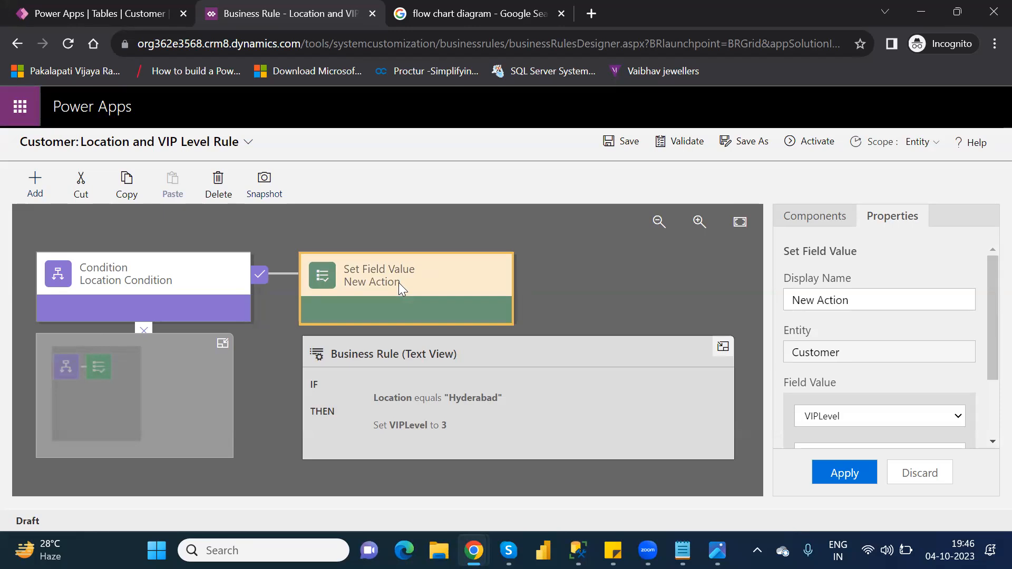
pyautogui.press('Delete')
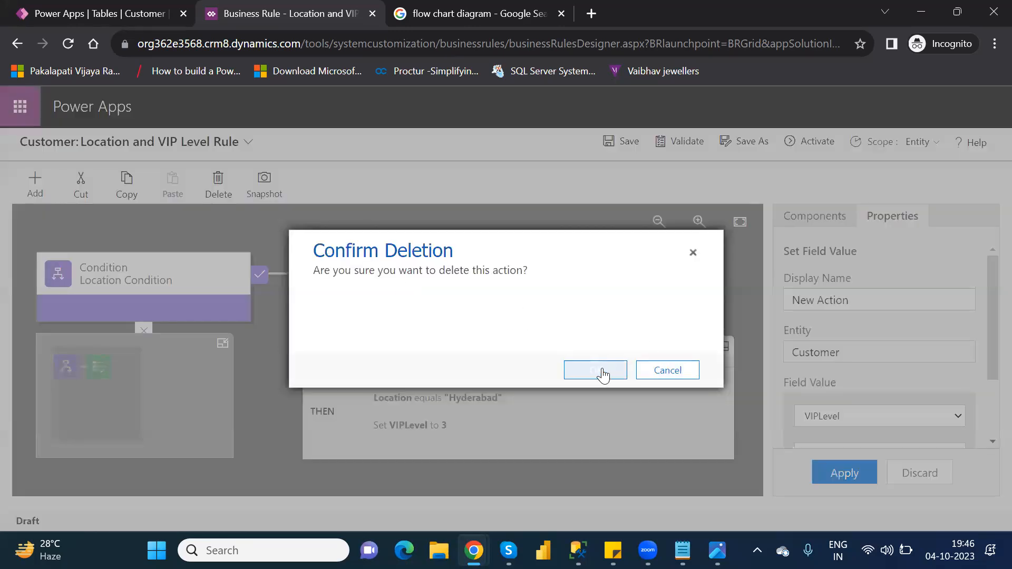
pyautogui.click(603, 372)
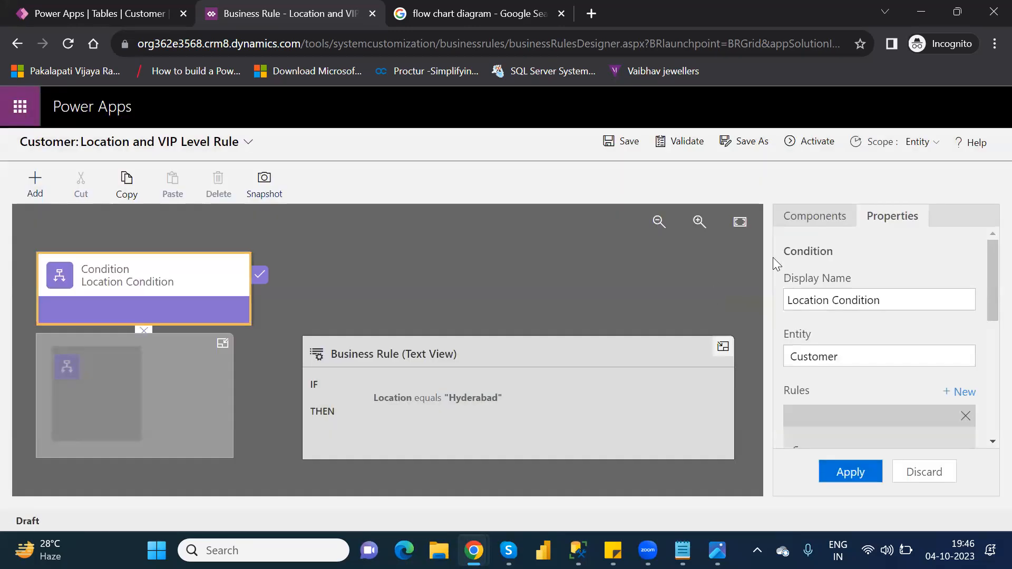
pyautogui.click(809, 220)
pyautogui.moveTo(987, 403); pyautogui.dragTo(987, 395)
pyautogui.moveTo(876, 365); pyautogui.dragTo(281, 297)
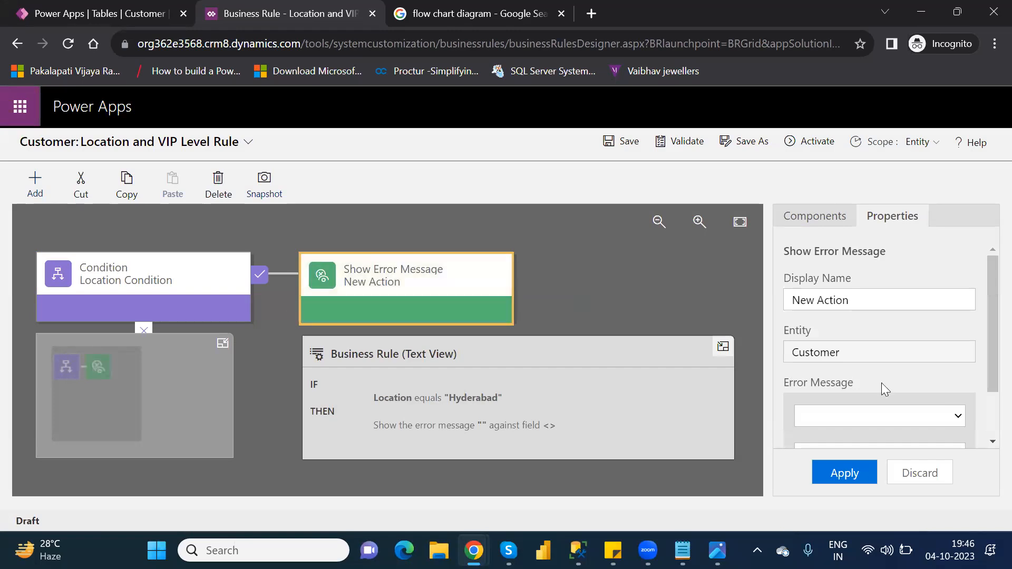
pyautogui.moveTo(987, 359); pyautogui.dragTo(987, 406)
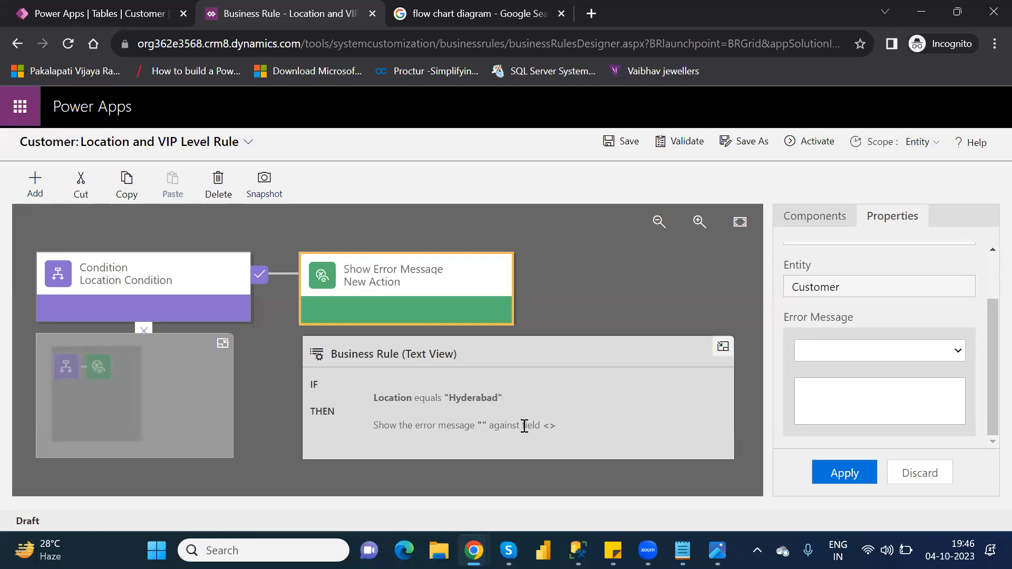
# - Target the error at VIPLevel with message 'Change the location Hyderabad to another other value'
pyautogui.click(818, 348)
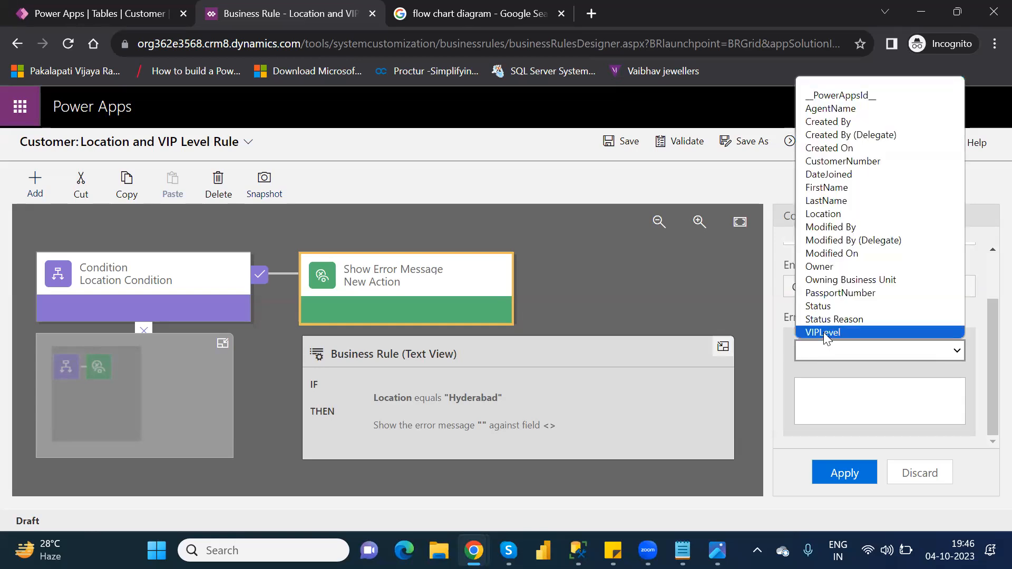
pyautogui.click(823, 332)
pyautogui.click(843, 402)
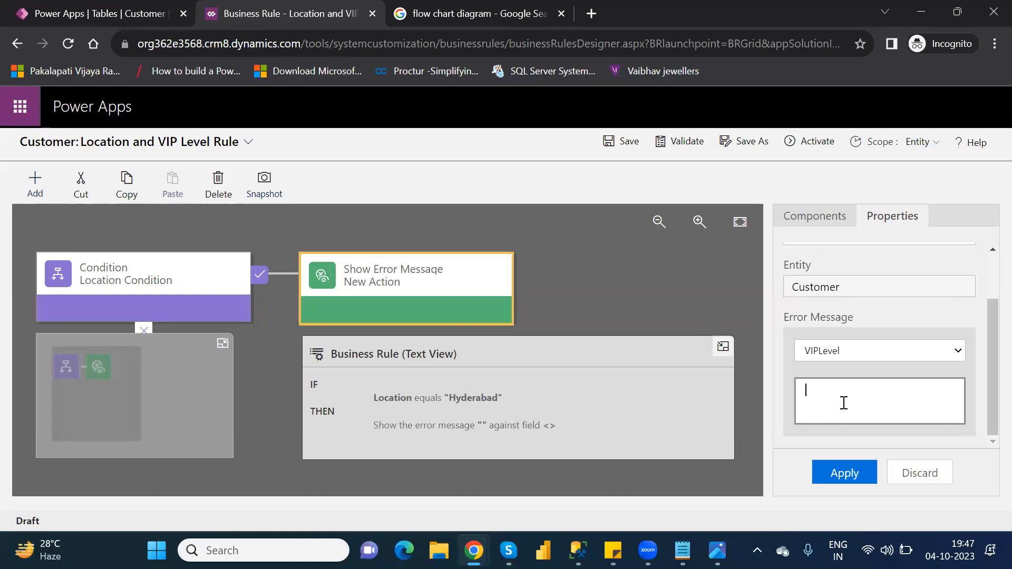
pyautogui.write('Change it to')
pyautogui.press('BackSpace')
pyautogui.press('BackSpace')
pyautogui.press('BackSpace')
pyautogui.press('BackSpace')
pyautogui.write('the location Hyderabad to another other value')
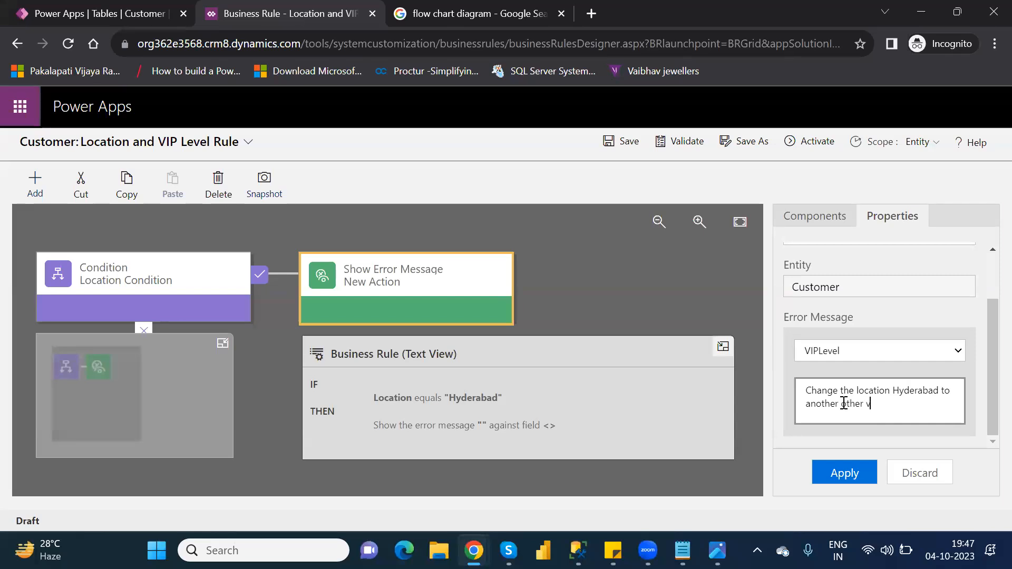
pyautogui.click(849, 475)
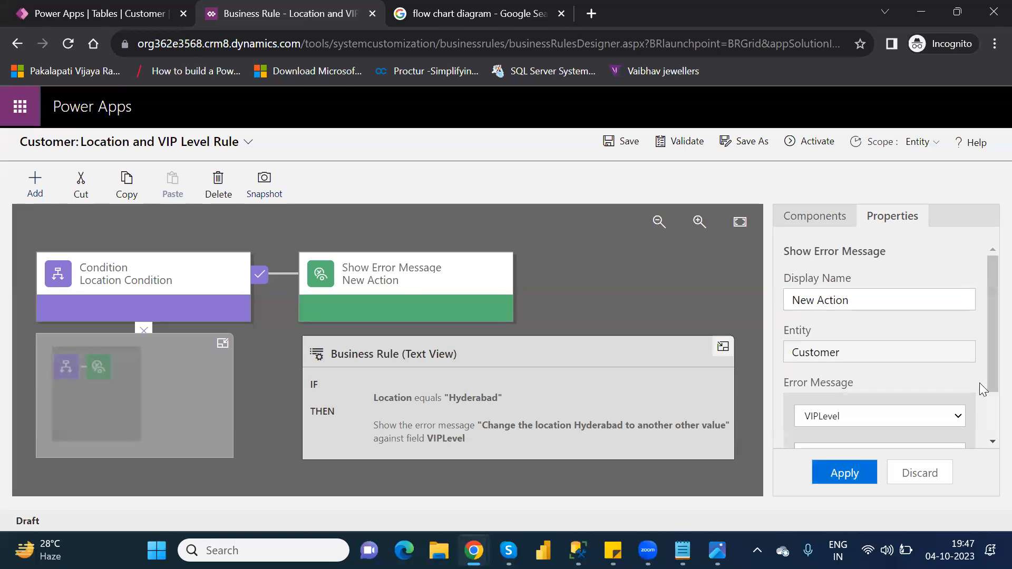
# - Validate and activate Location and VIP Level Rule, then close the designer and reload the rules list
pyautogui.click(683, 142)
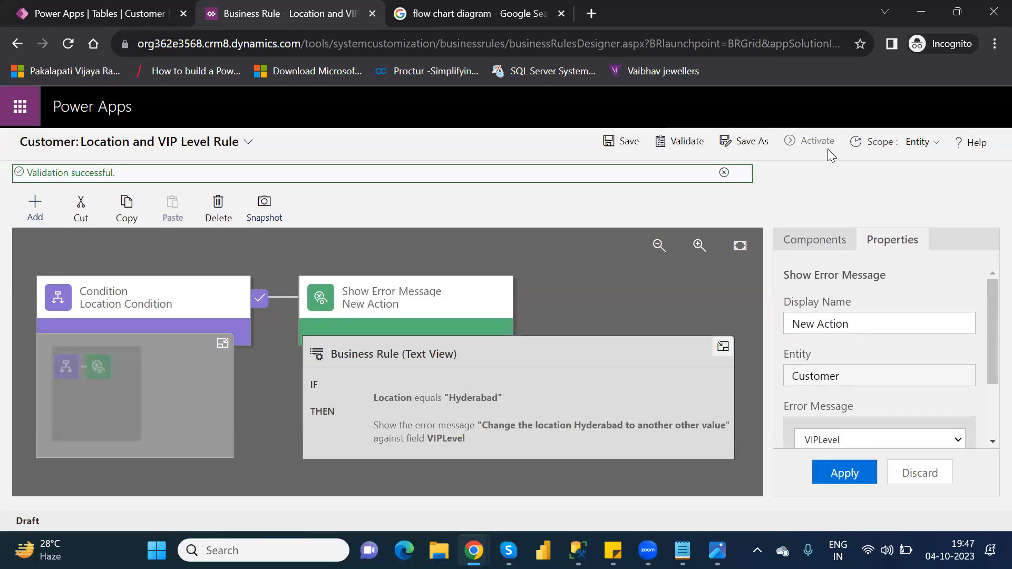
pyautogui.click(813, 140)
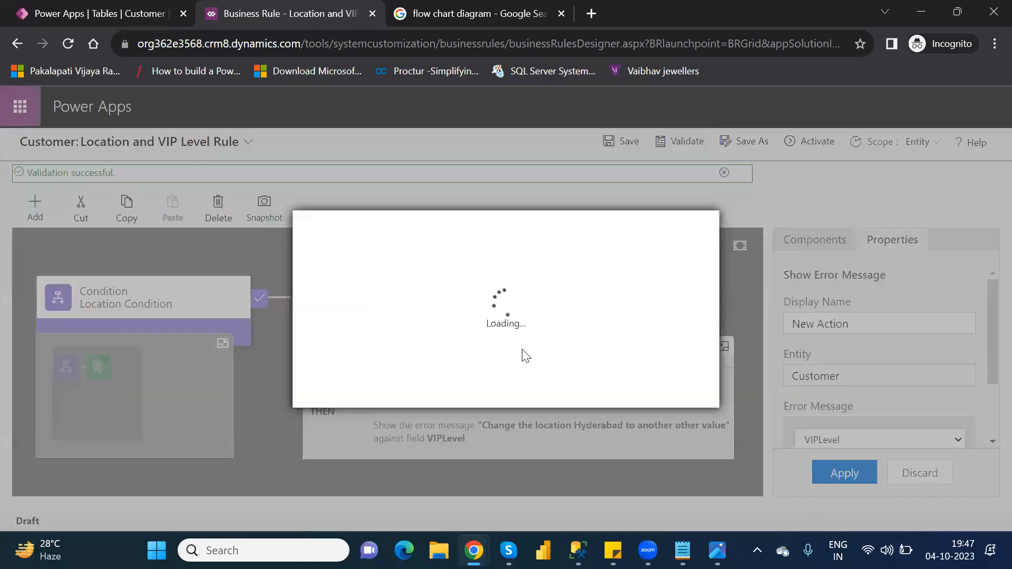
pyautogui.click(591, 390)
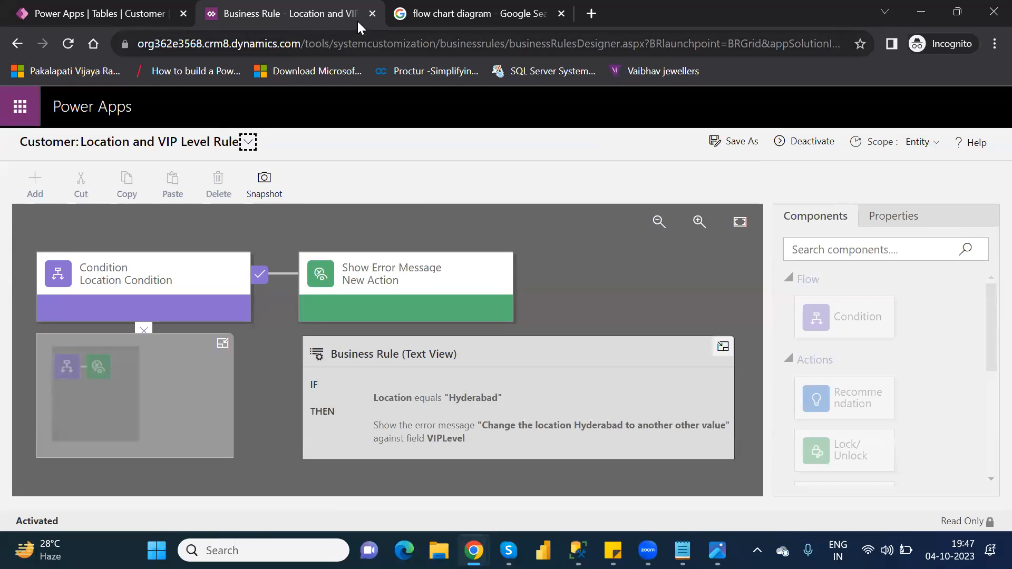
pyautogui.click(373, 15)
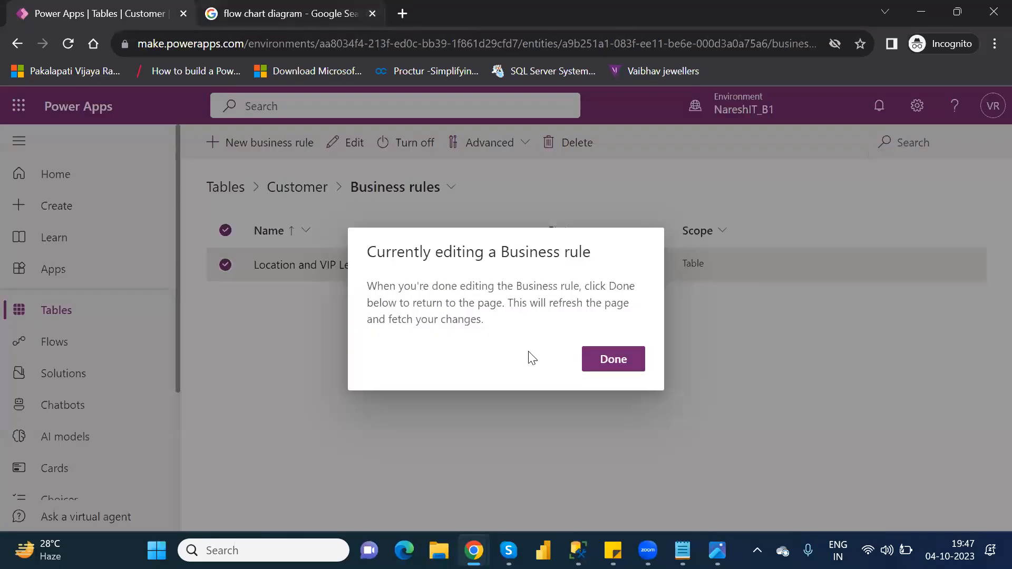
pyautogui.click(622, 365)
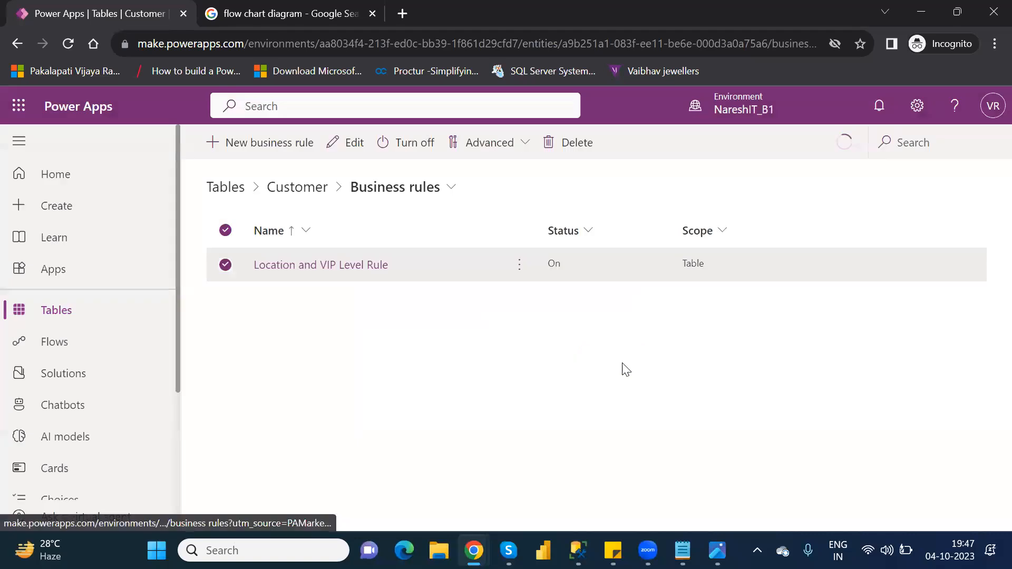
pyautogui.click(68, 44)
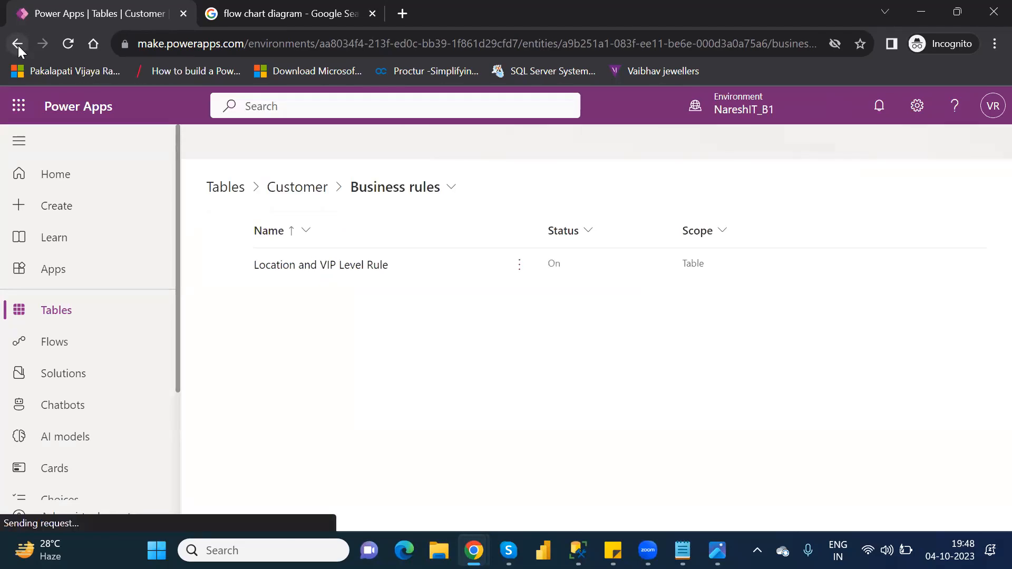
# - Open the Customers table data and edit the NareshIT row using its form
pyautogui.click(299, 189)
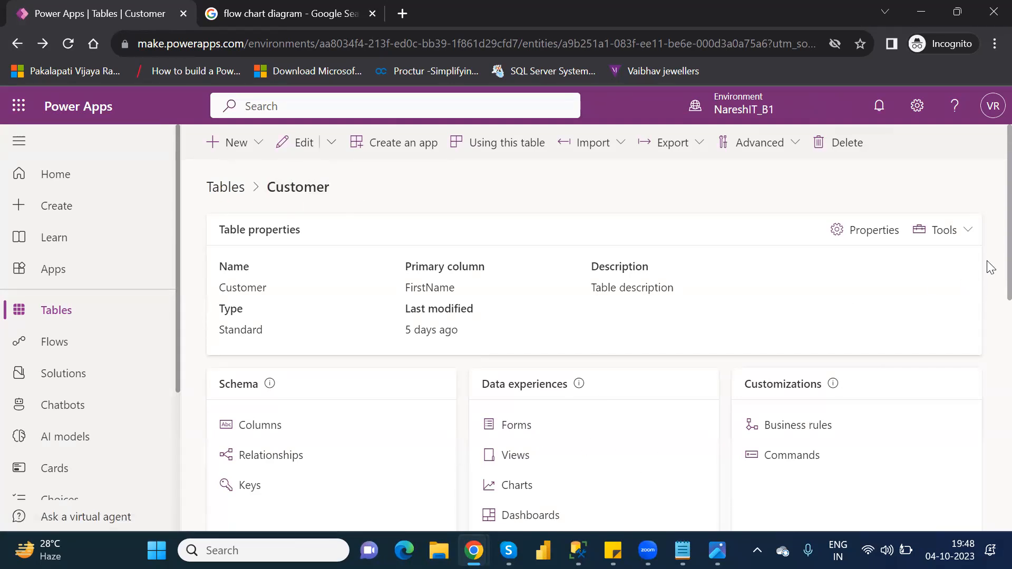
pyautogui.scroll(-9, 988, 311)
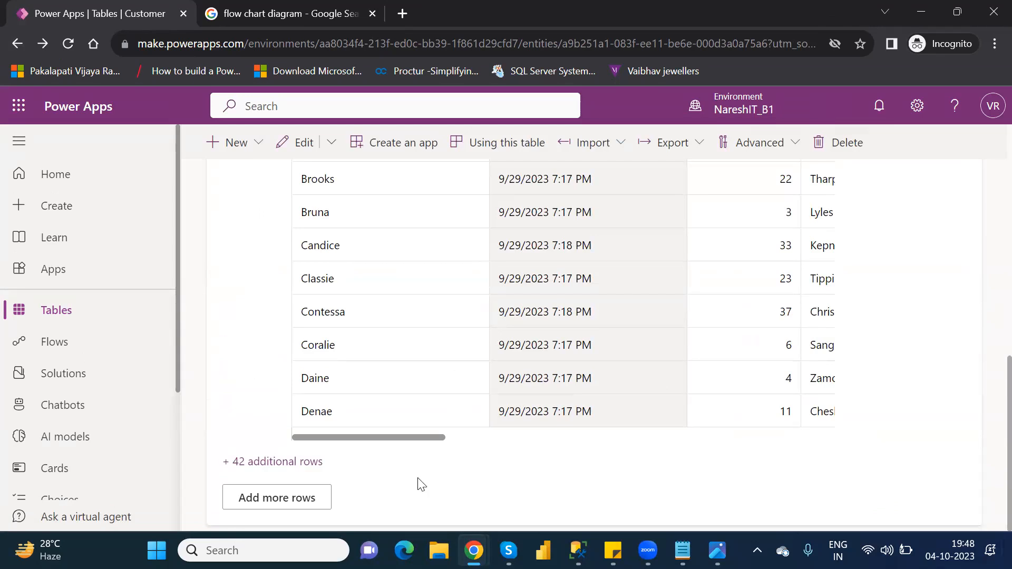
pyautogui.click(273, 499)
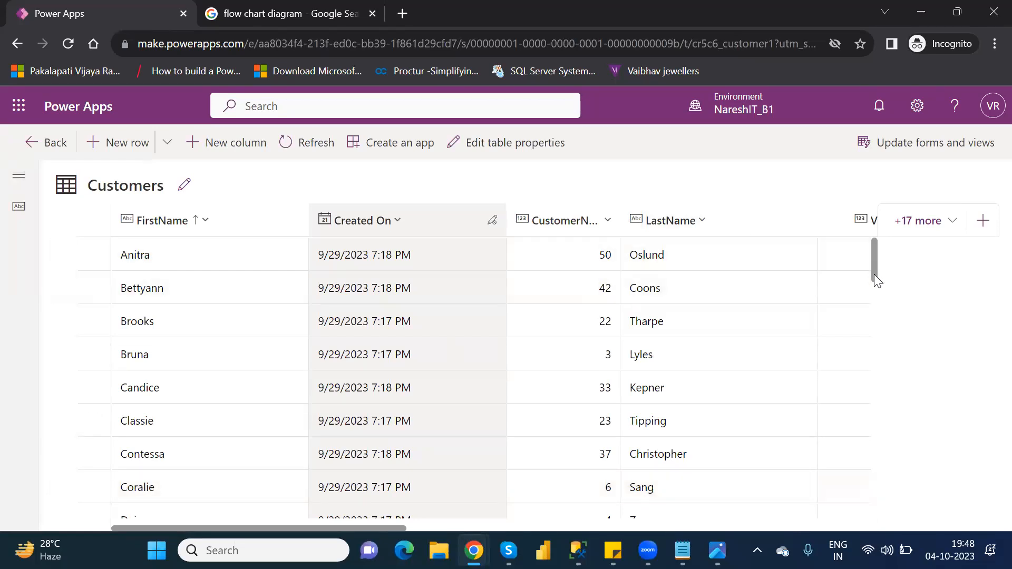
pyautogui.scroll(-15, 874, 274)
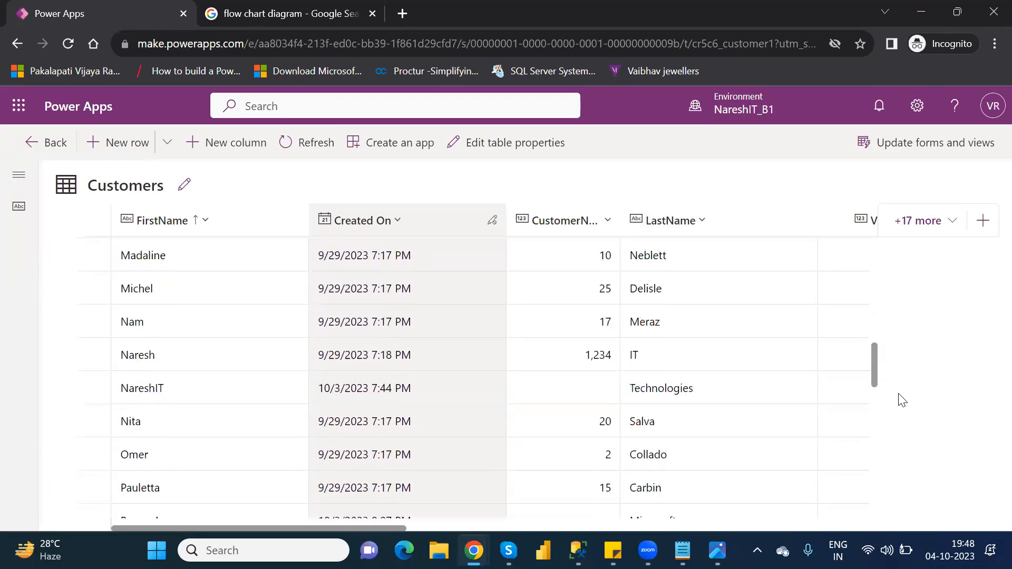
pyautogui.scroll(-2, 901, 400)
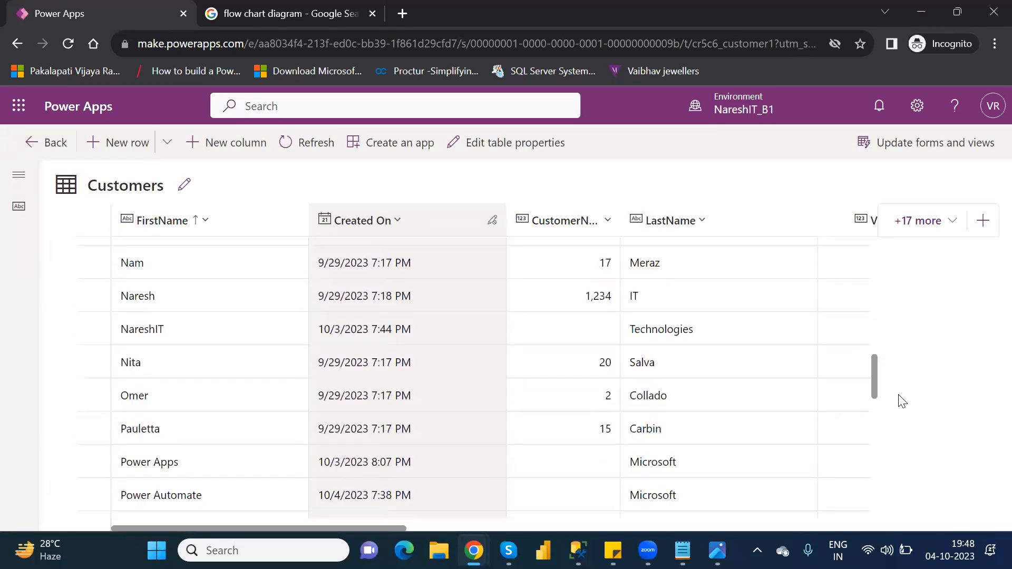
pyautogui.click(94, 329)
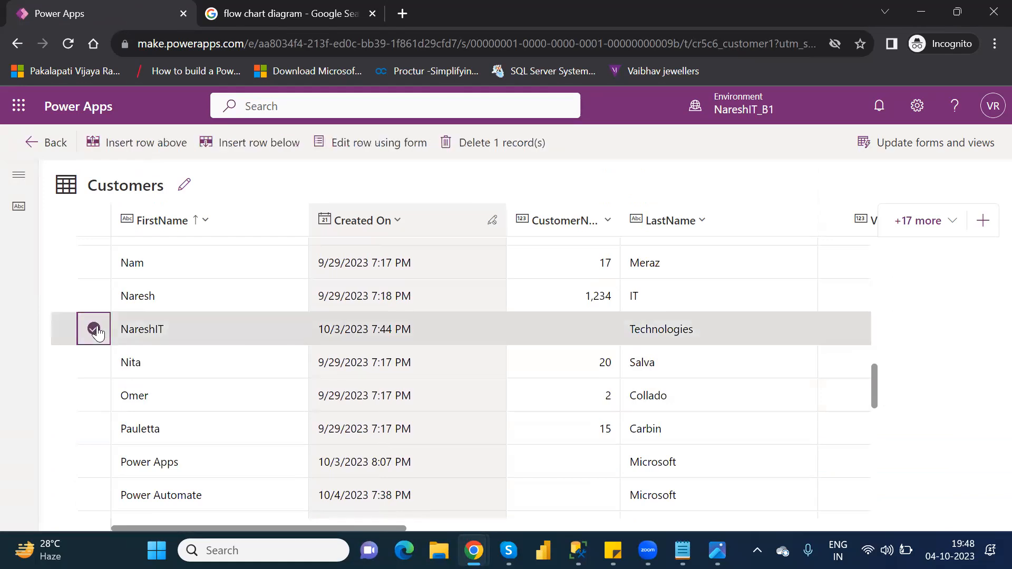
pyautogui.click(357, 143)
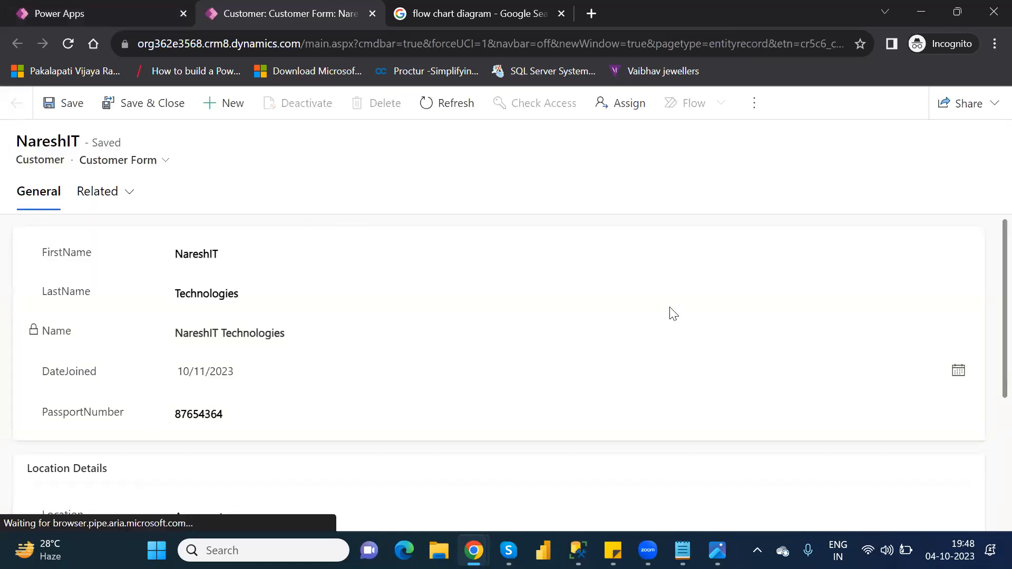
# - Change NareshIT's Location from Ameerpet to Hyderabad and save, dismissing the business process error
pyautogui.scroll(-4, 987, 335)
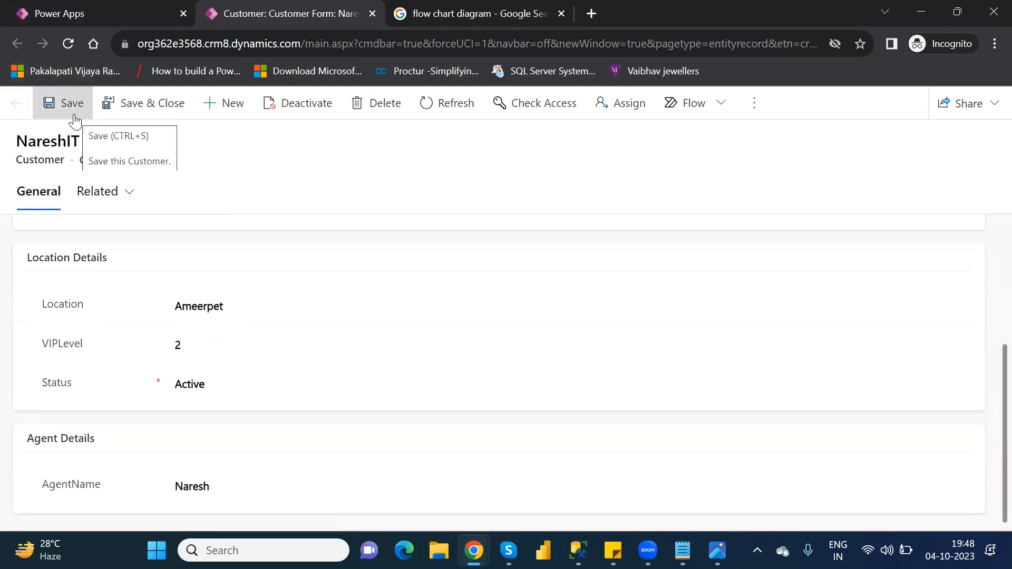
pyautogui.doubleClick(205, 309)
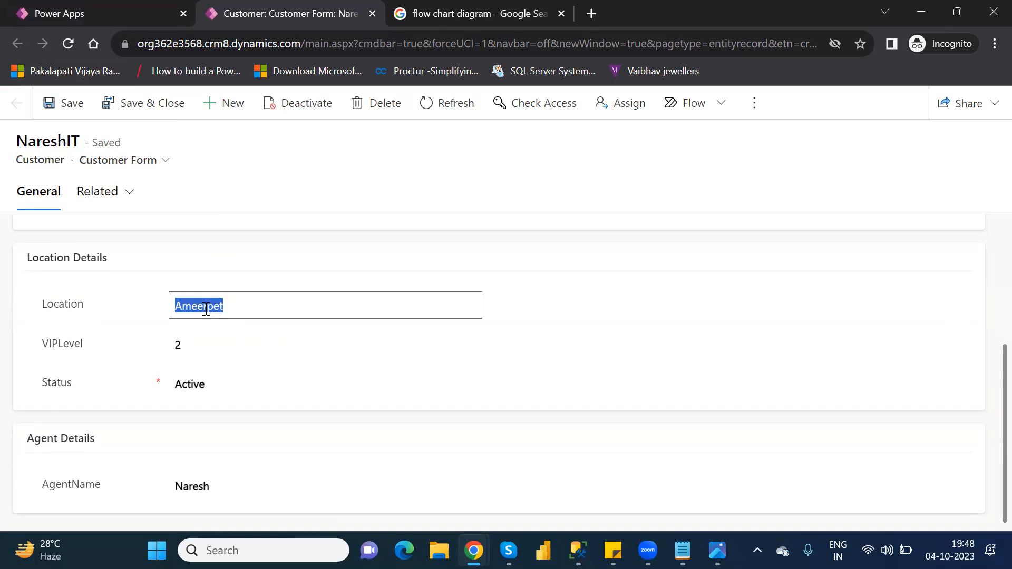
pyautogui.write('Hyderabad')
pyautogui.click(76, 109)
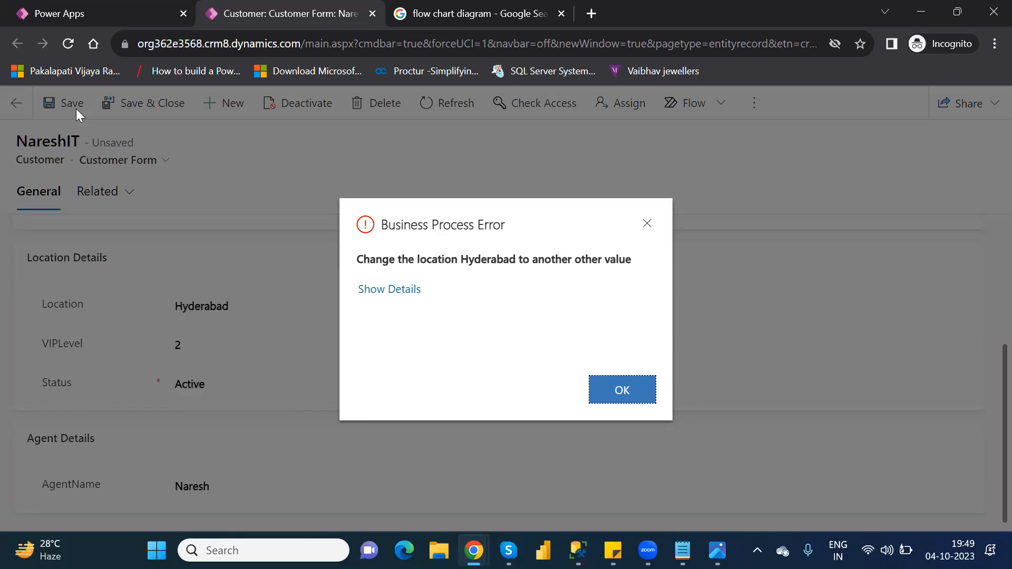
pyautogui.click(637, 394)
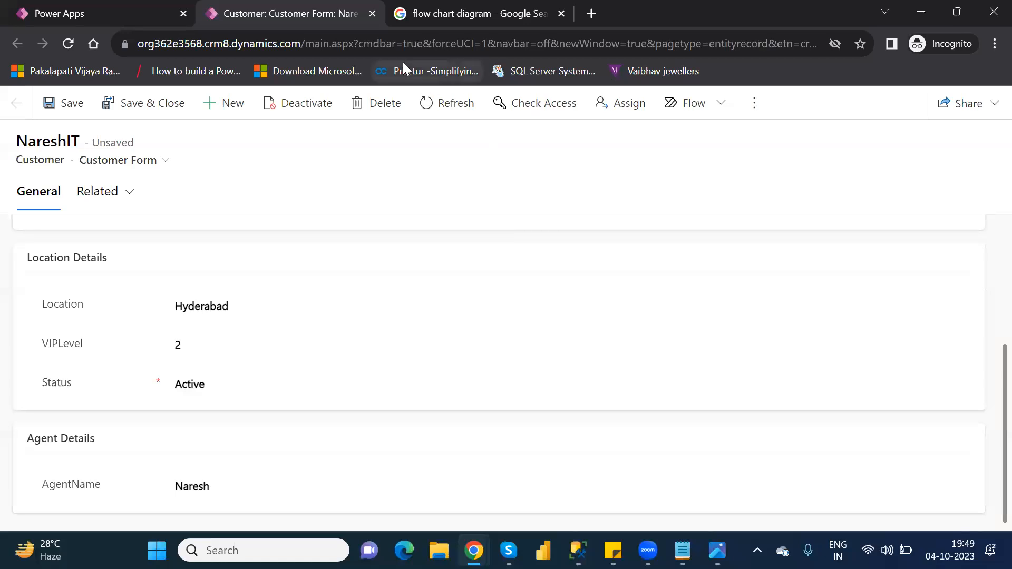
# - Close the record without saving and return to the Customers table
pyautogui.click(373, 13)
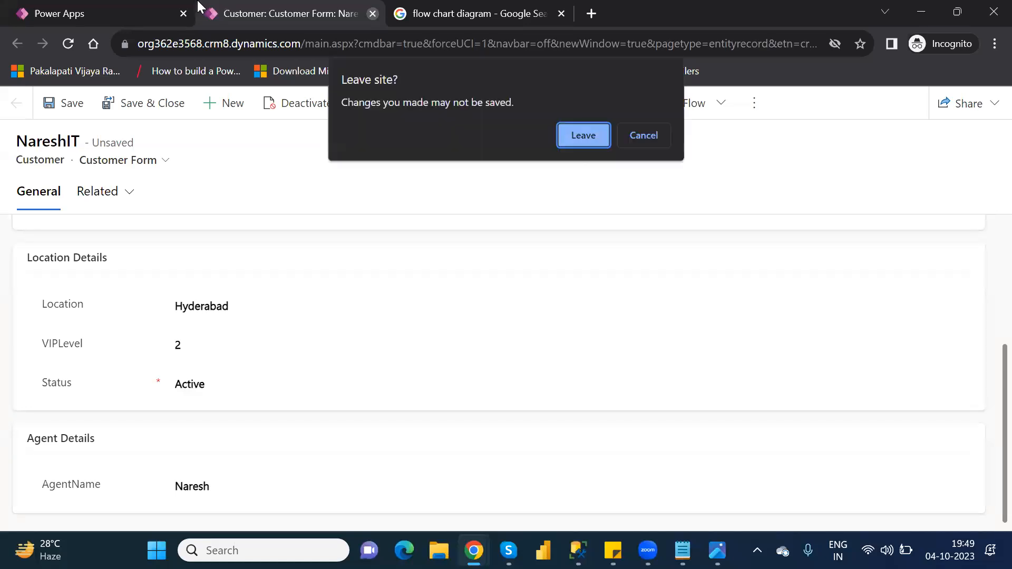
pyautogui.click(583, 138)
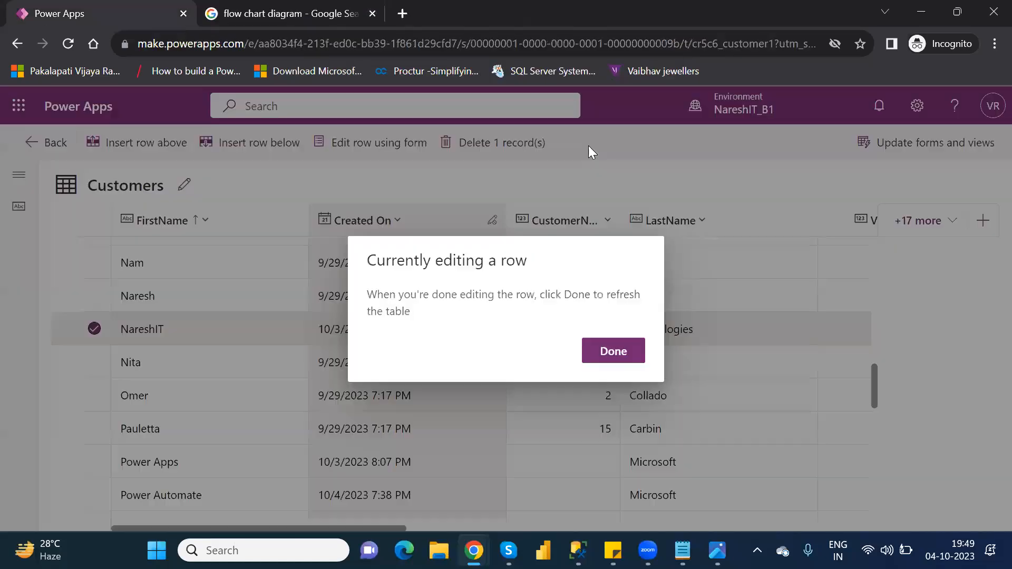
pyautogui.click(614, 351)
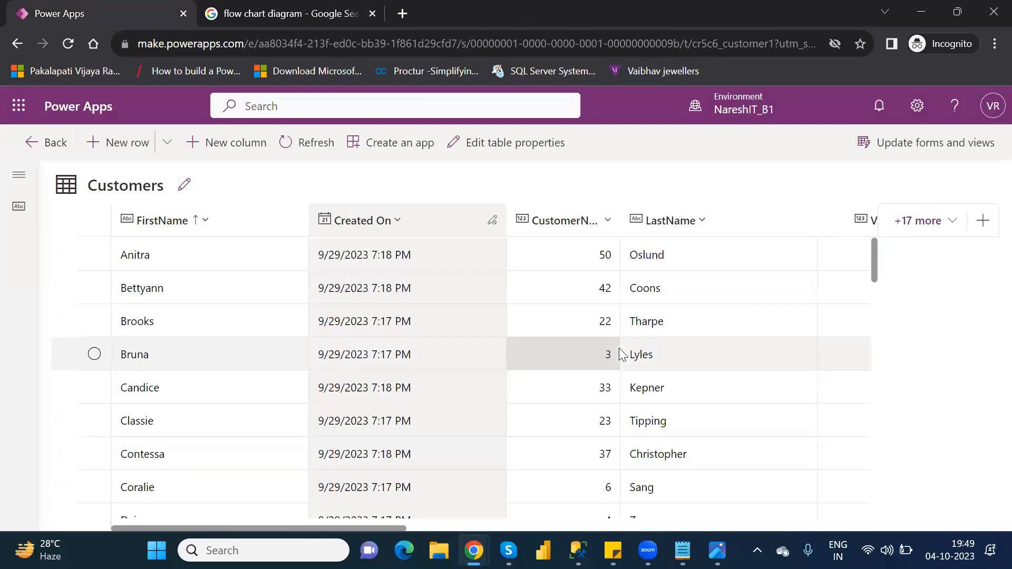
# - Find and open the Customer table by searching 'cust' in Tables
pyautogui.click(60, 152)
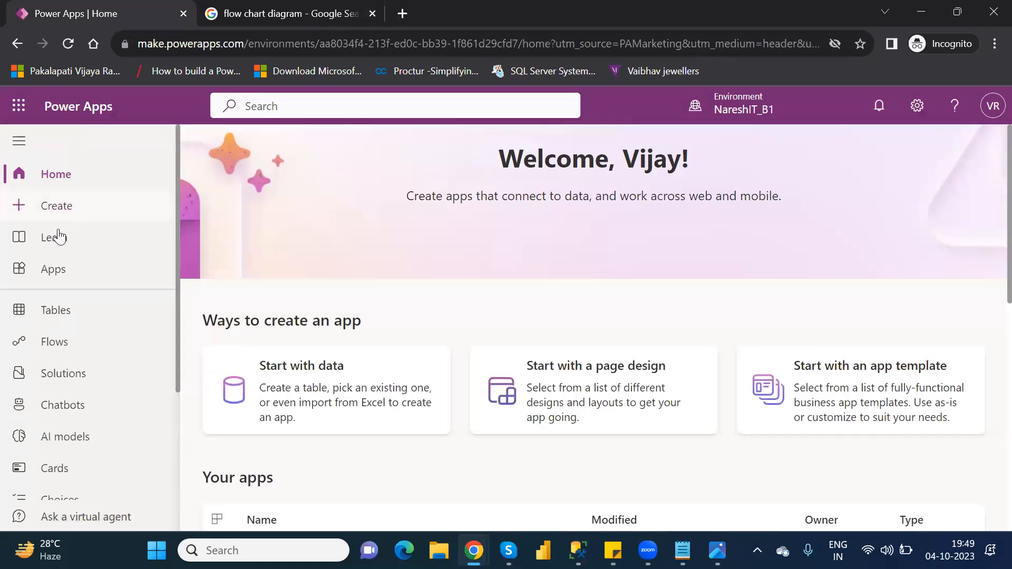
pyautogui.click(62, 315)
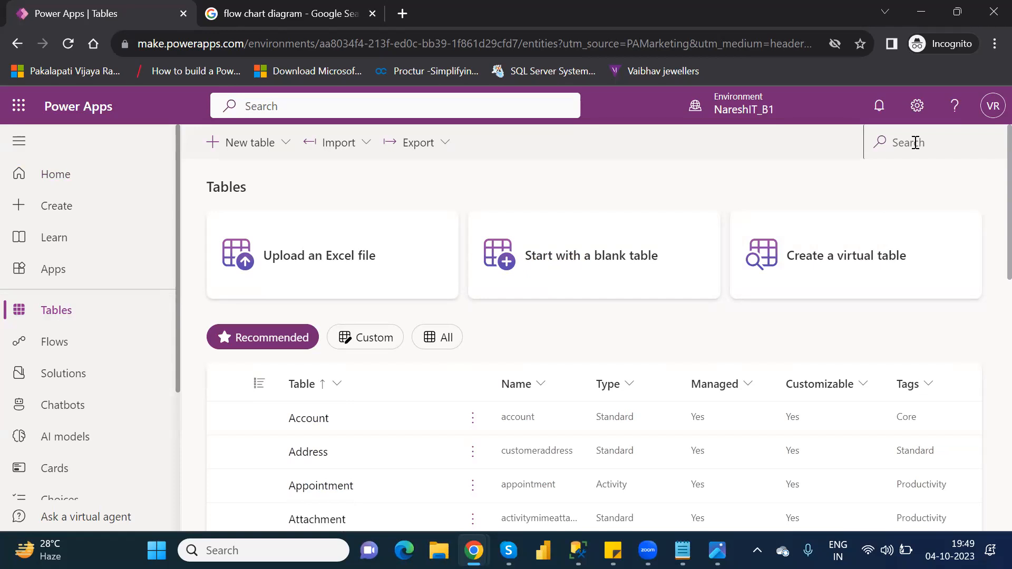
pyautogui.click(916, 142)
pyautogui.write('cust')
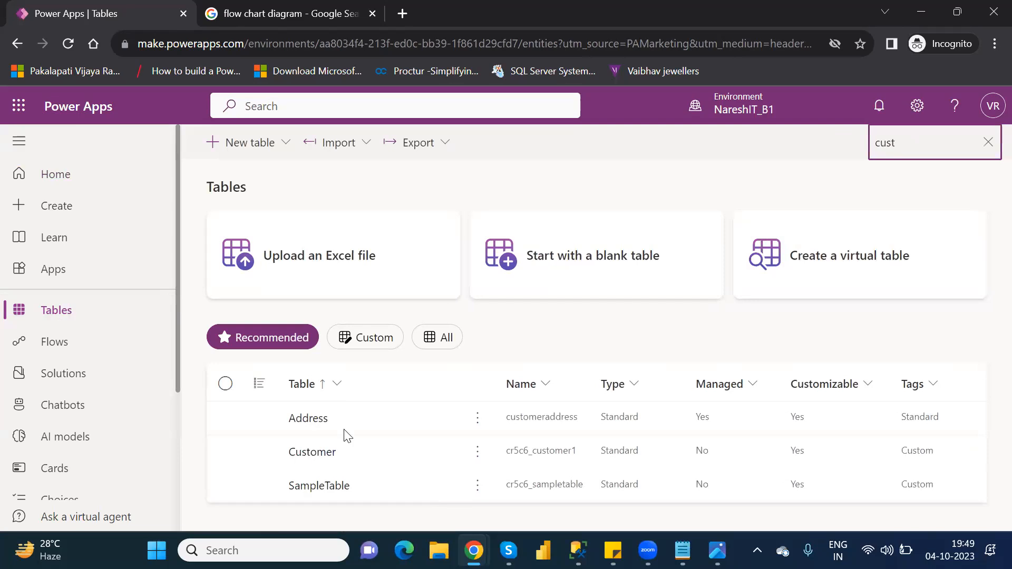
pyautogui.click(318, 454)
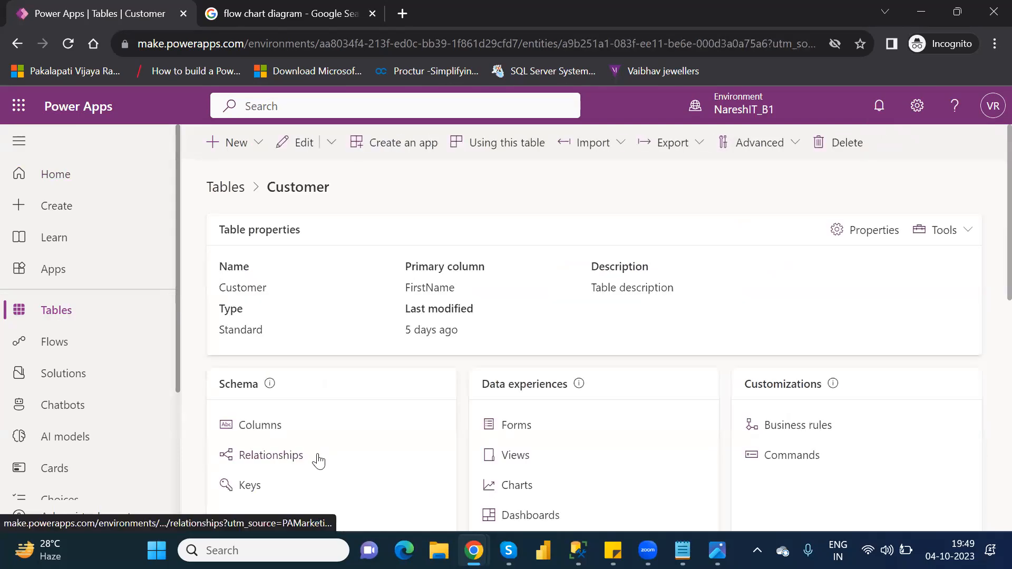
# - Open Location and VIP Level Rule from Business rules and deactivate it
pyautogui.click(785, 429)
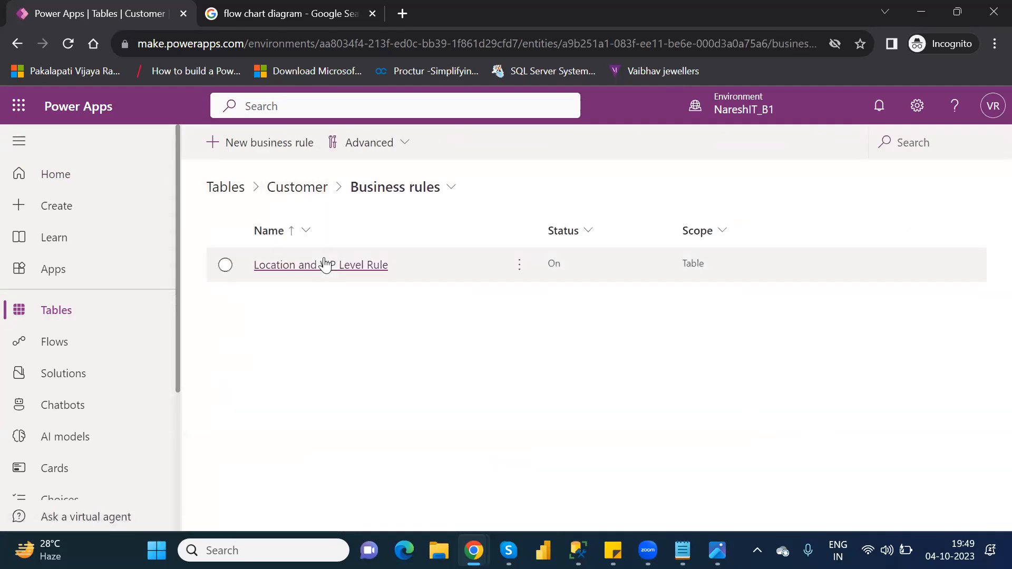
pyautogui.click(325, 265)
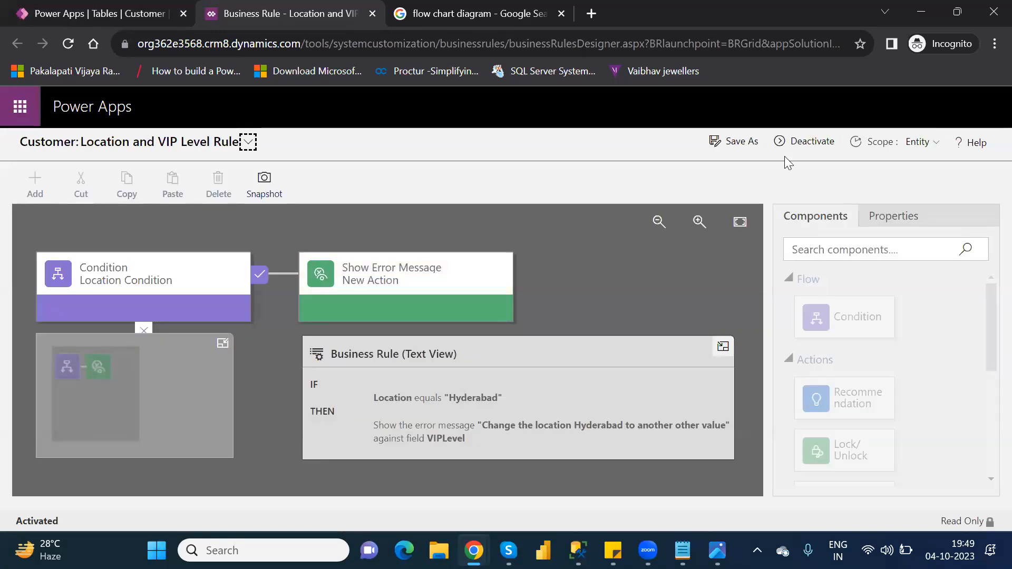
pyautogui.click(795, 142)
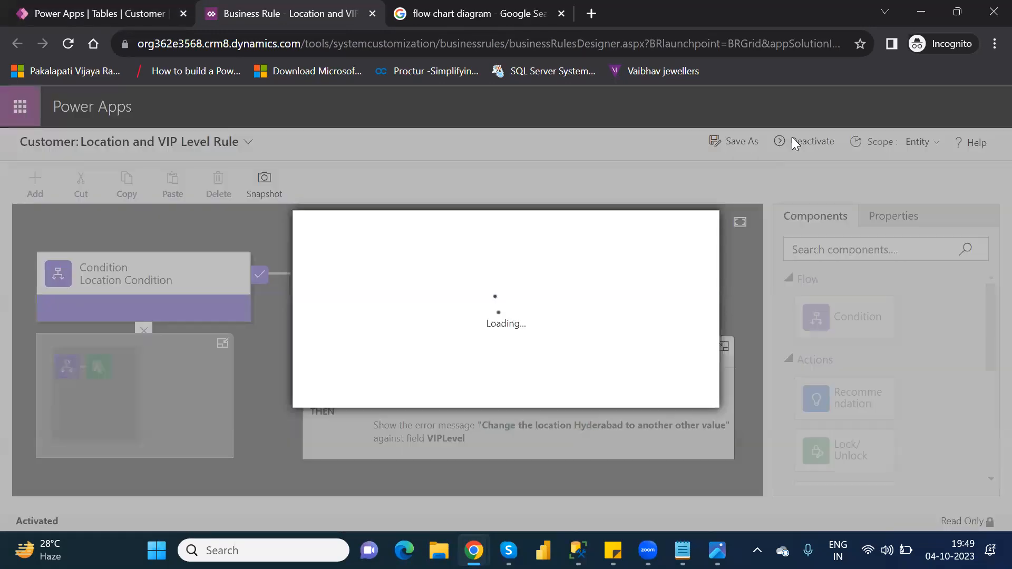
pyautogui.click(594, 389)
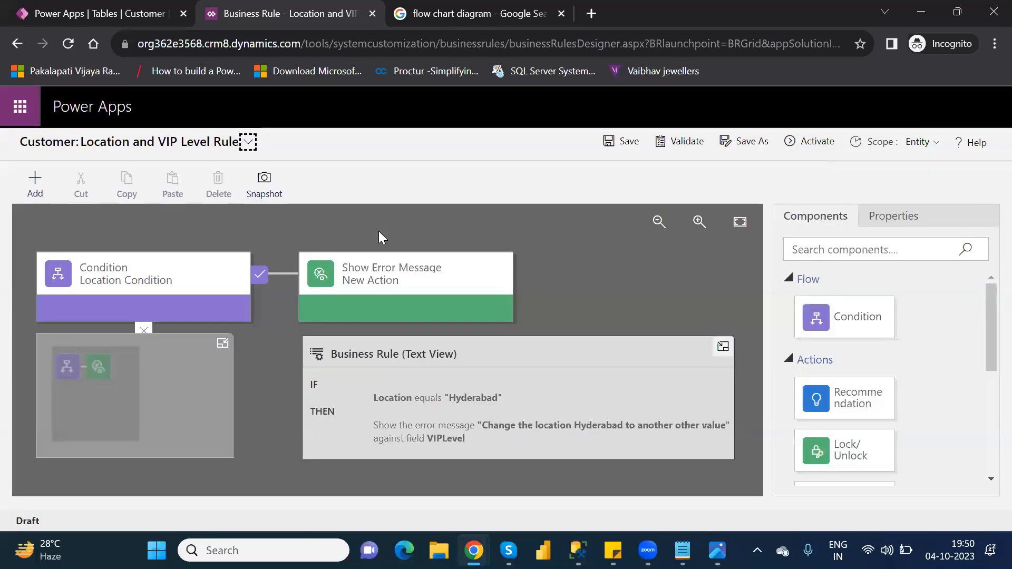
# - Delete the Show Error Message action from the rule and confirm the deletion
pyautogui.click(396, 271)
pyautogui.press('Delete')
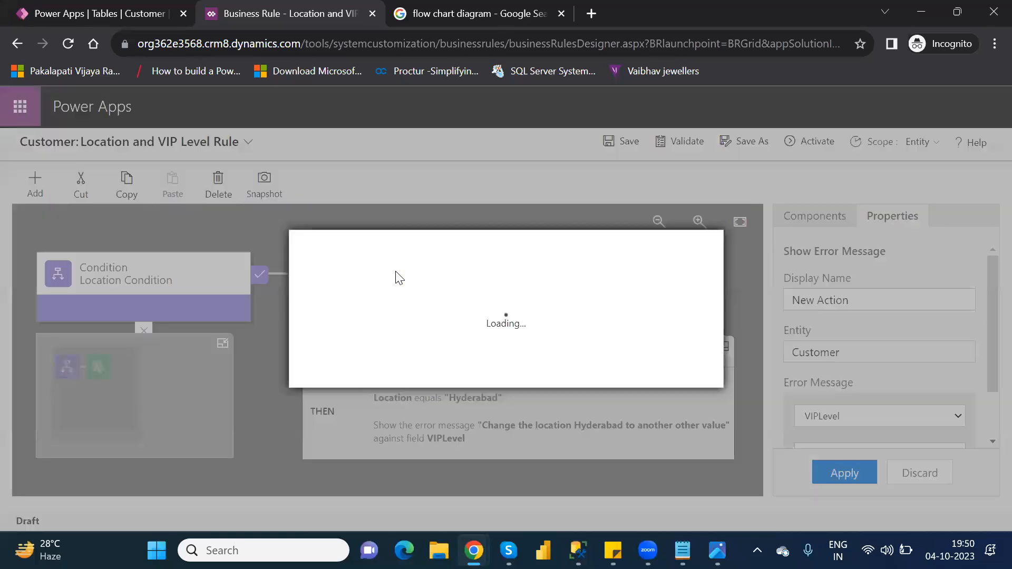
pyautogui.click(601, 372)
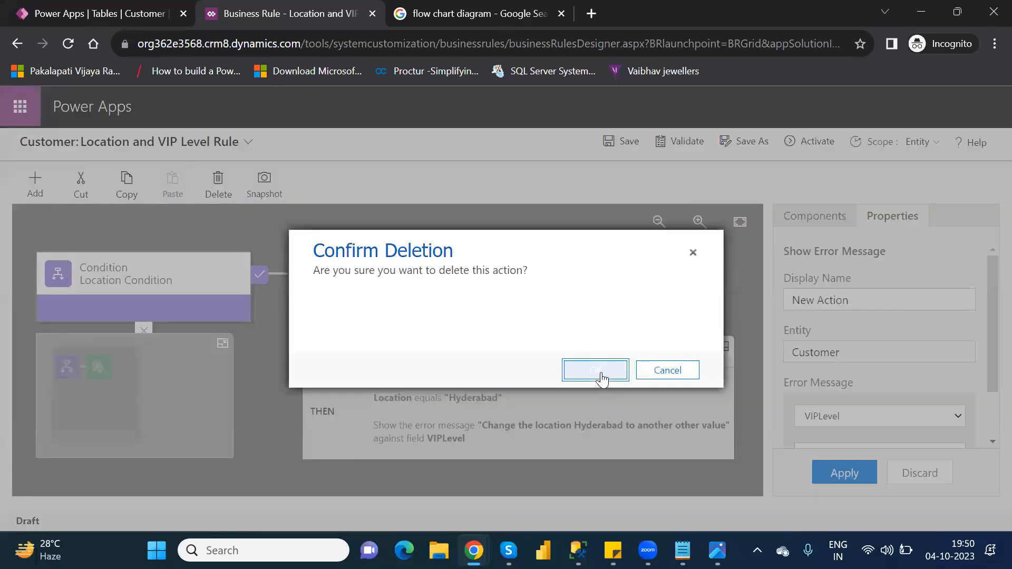
# - Add a Lock/Unlock action after the Location condition that locks VIPLevel, and apply it
pyautogui.click(828, 216)
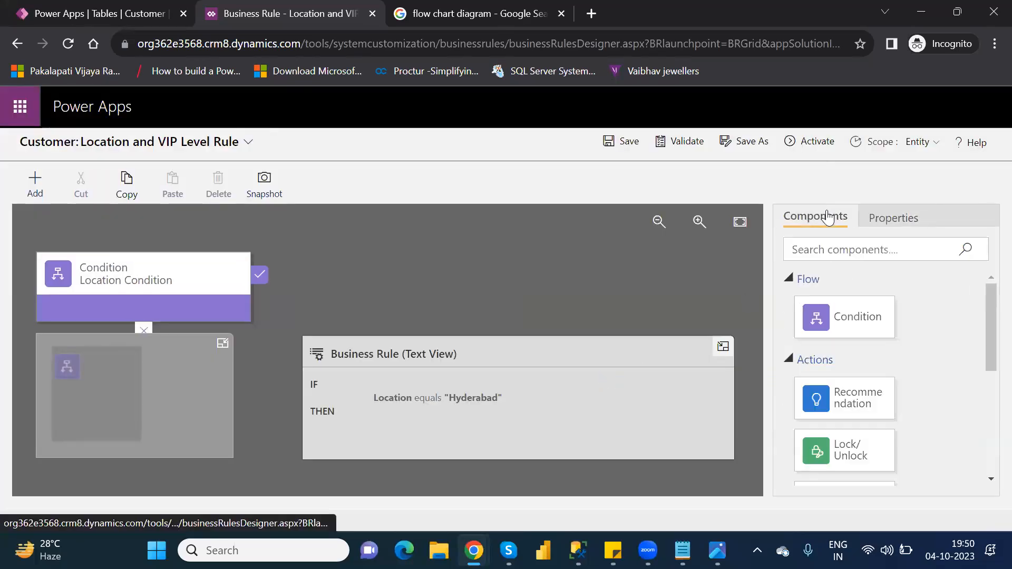
pyautogui.moveTo(987, 347); pyautogui.dragTo(987, 392)
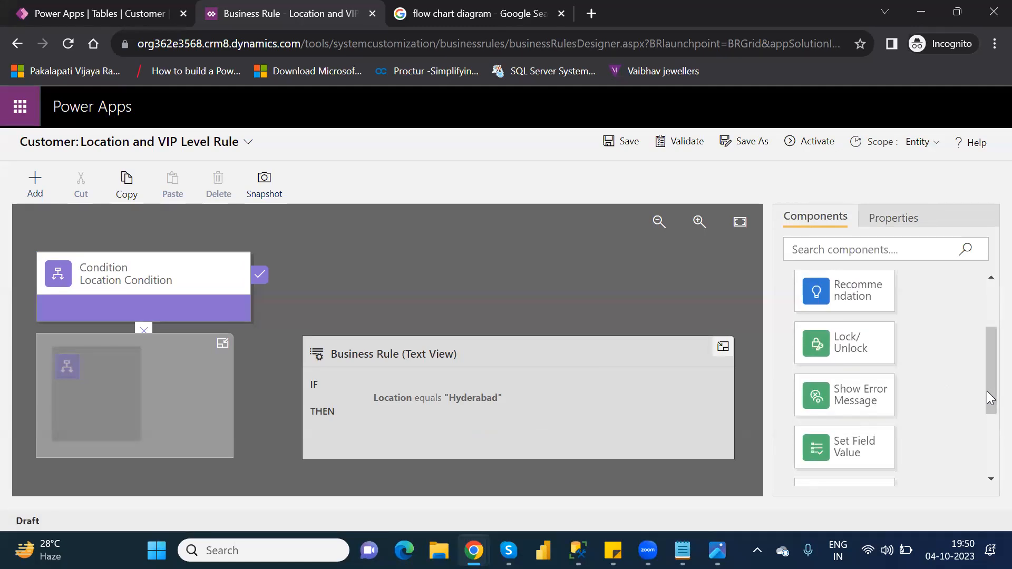
pyautogui.moveTo(859, 343); pyautogui.dragTo(278, 295)
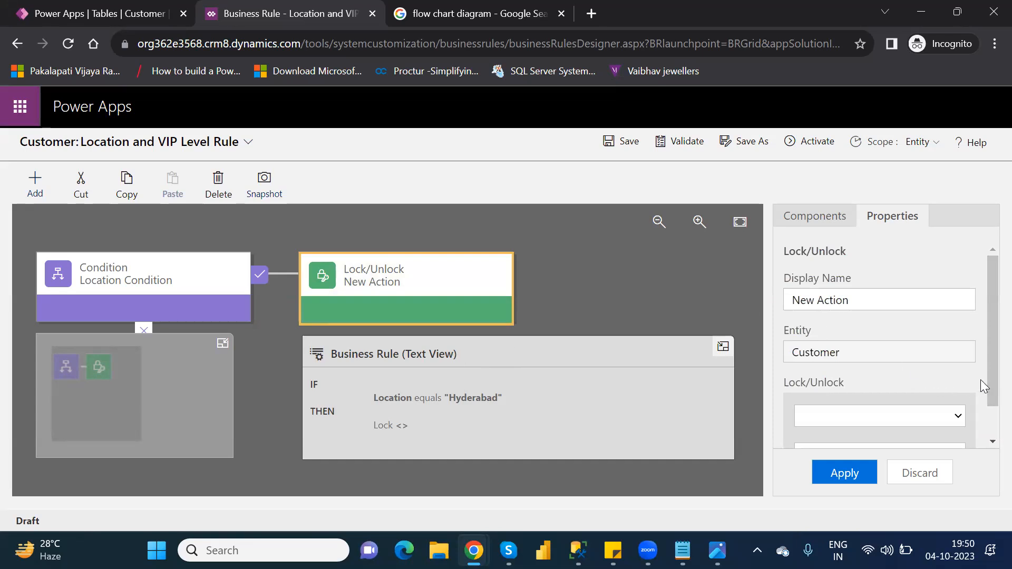
pyautogui.moveTo(987, 379); pyautogui.dragTo(987, 428)
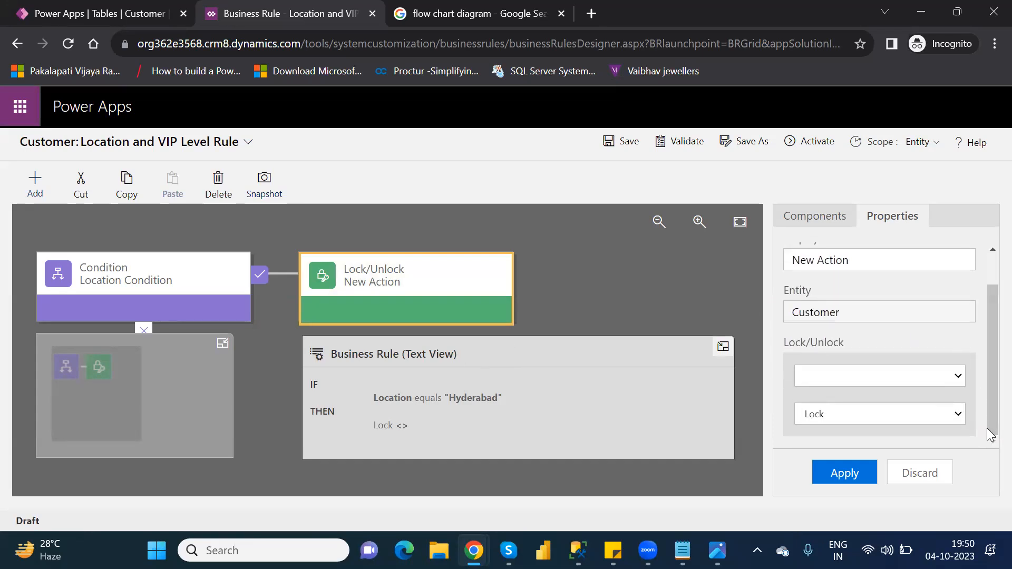
pyautogui.click(910, 373)
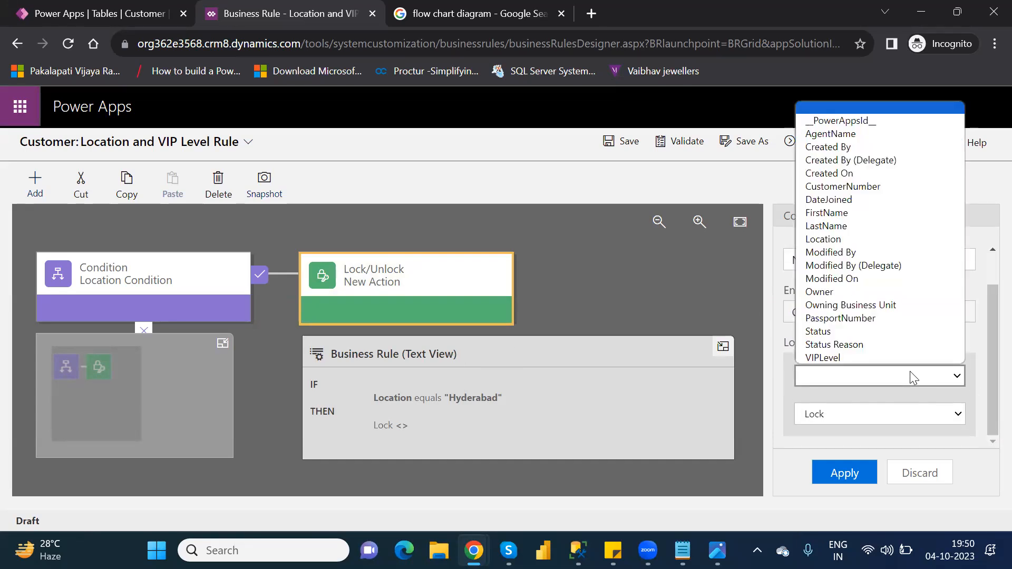
pyautogui.click(852, 357)
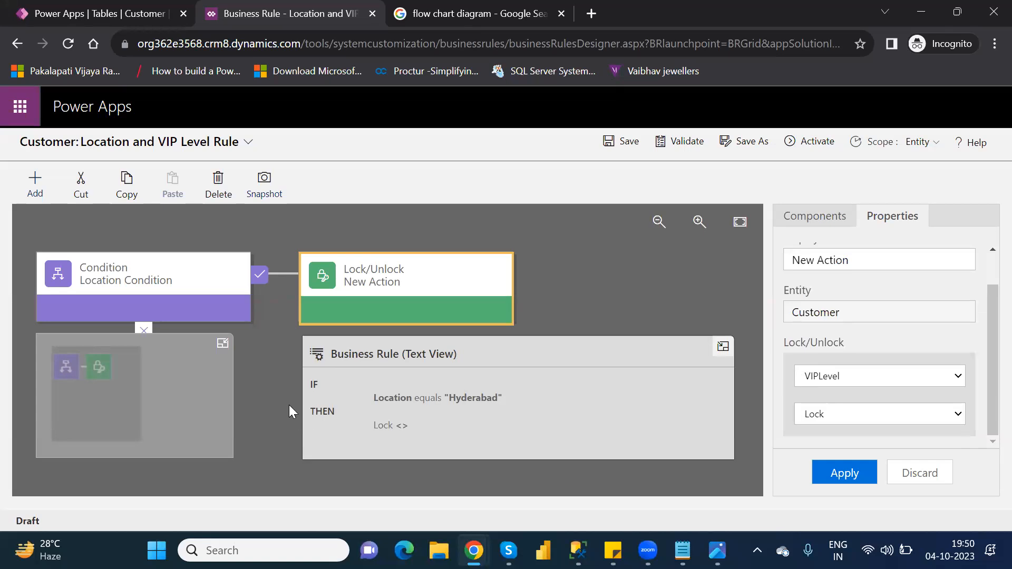
pyautogui.click(823, 416)
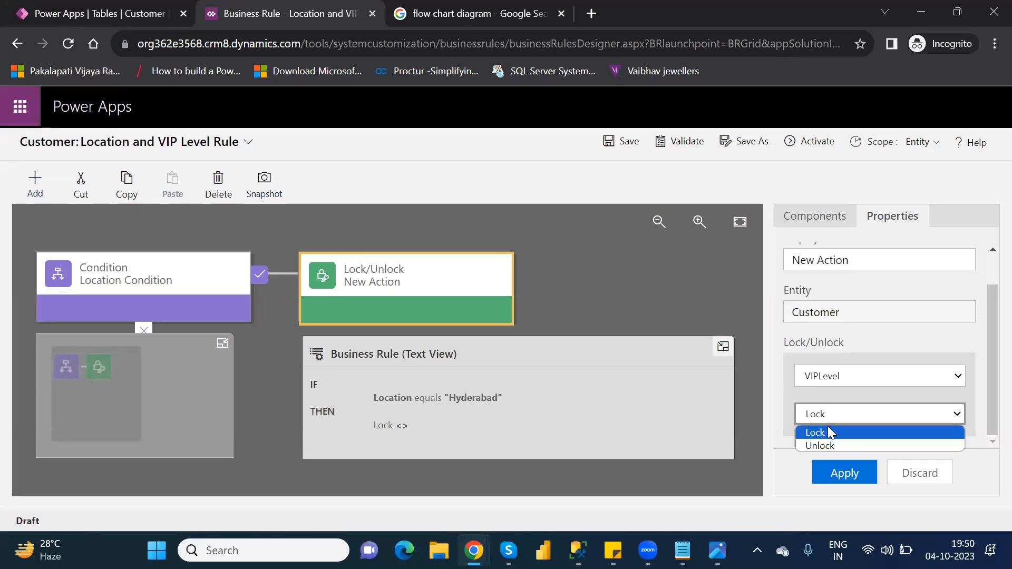
pyautogui.click(827, 431)
pyautogui.click(850, 474)
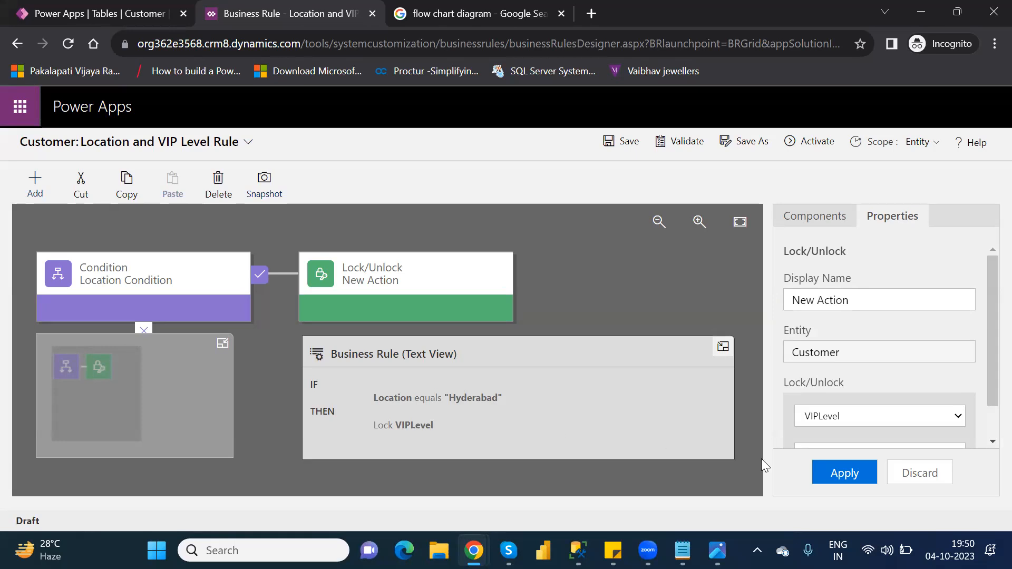
# - Validate the Location and VIP Level Rule, then activate it and confirm
pyautogui.click(686, 142)
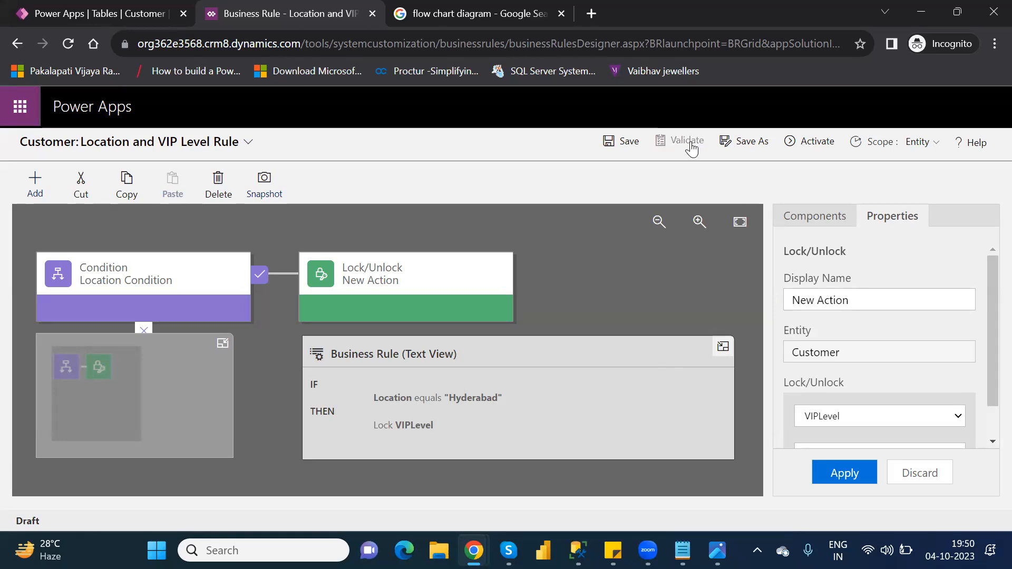
pyautogui.click(805, 144)
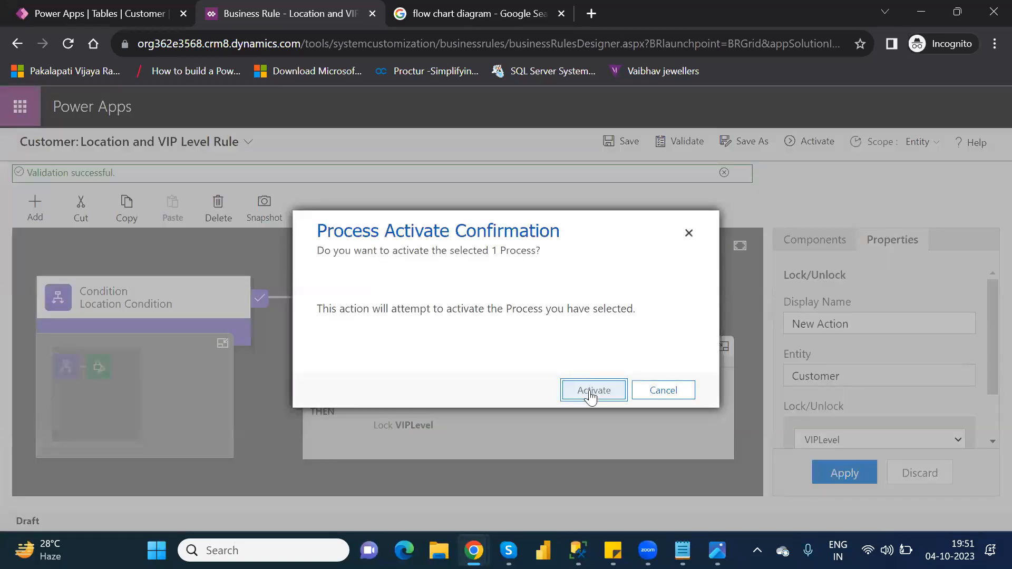
pyautogui.click(592, 391)
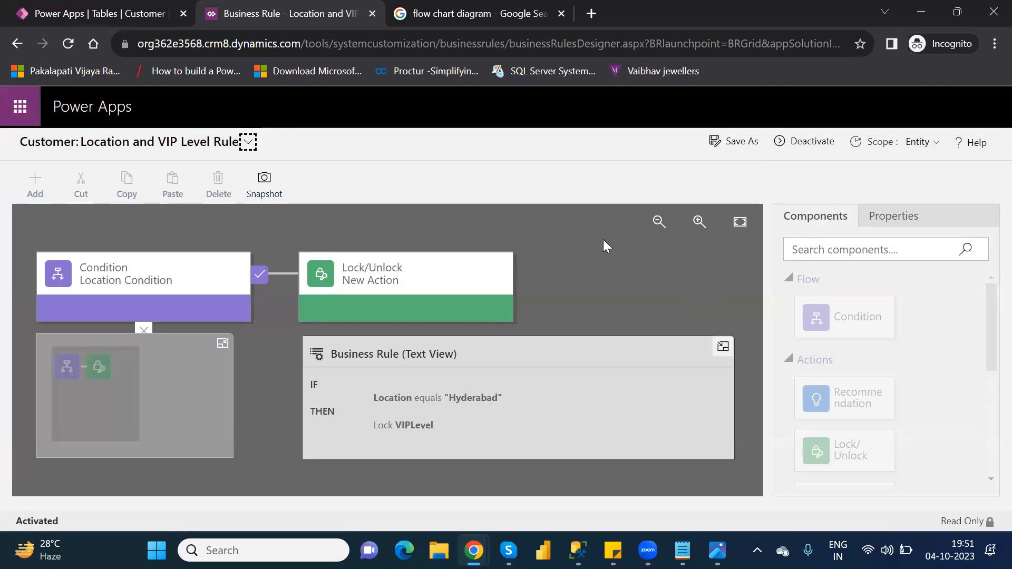
# - Close the business rule designer and return to the Customer table overview
pyautogui.click(369, 17)
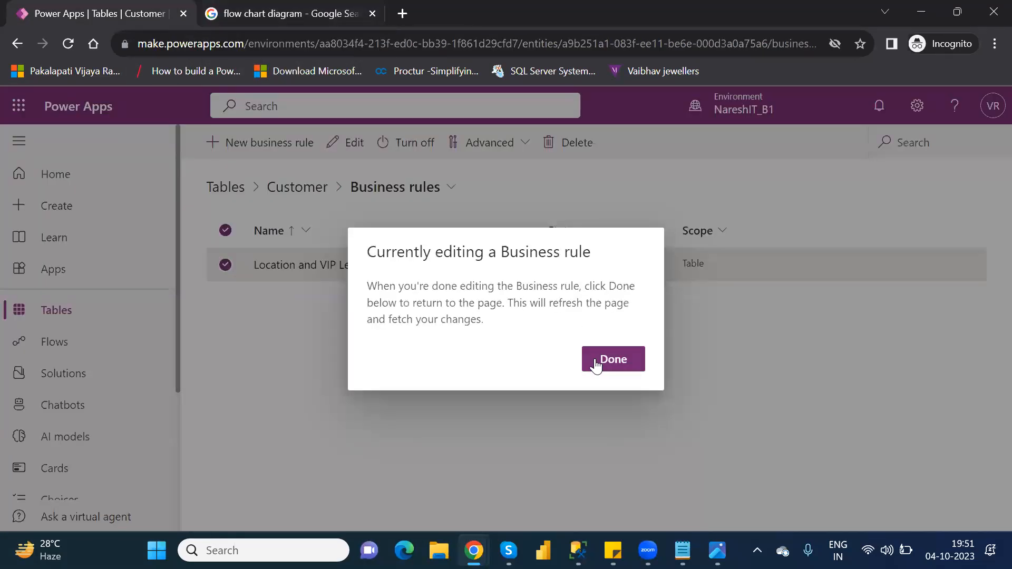
pyautogui.click(612, 360)
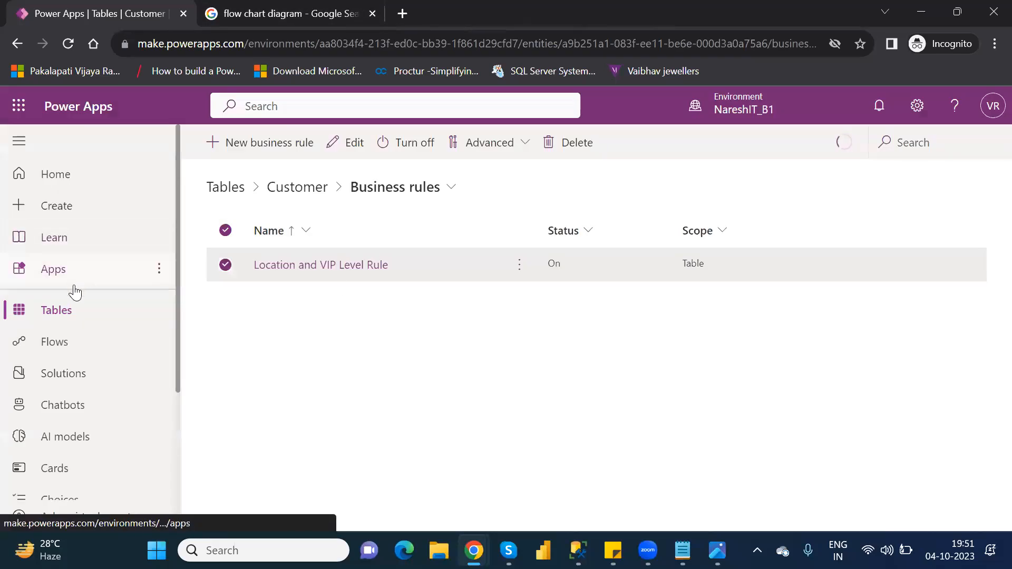
pyautogui.click(298, 191)
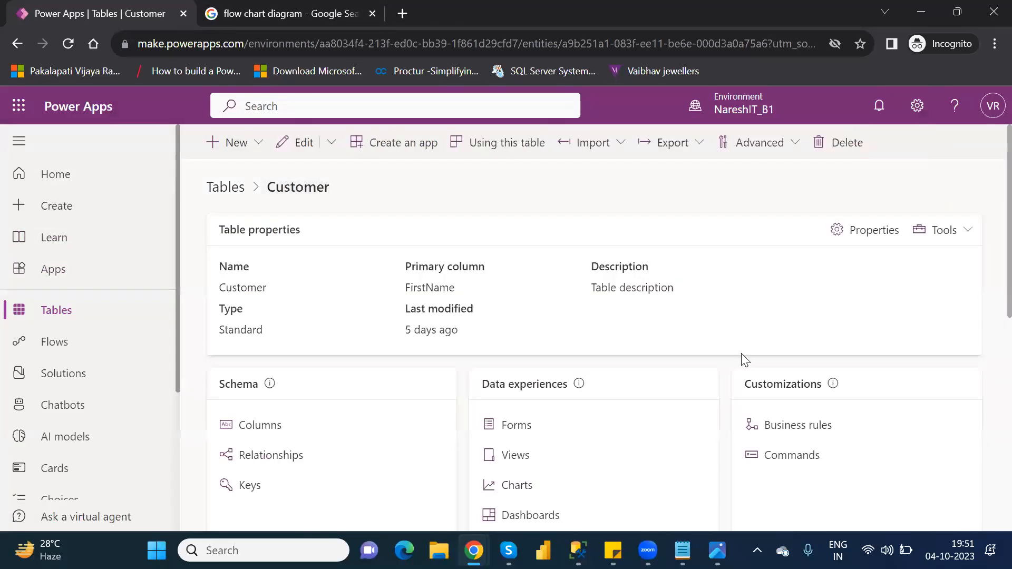
# - Open the full Customers data grid and open the Canada customer's row in the edit form
pyautogui.moveTo(988, 292); pyautogui.dragTo(987, 443)
pyautogui.click(989, 440)
pyautogui.tripleClick(990, 440)
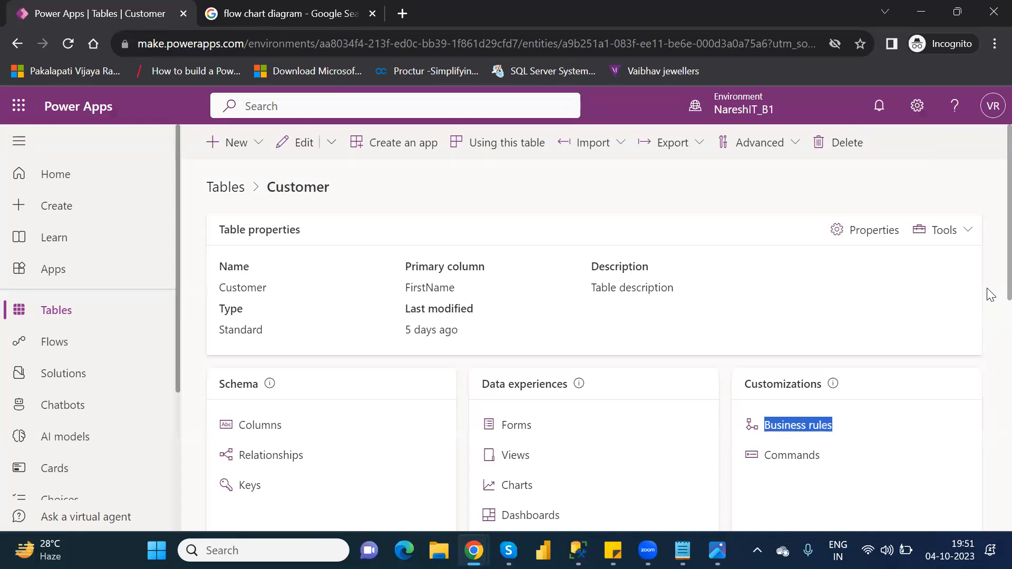
pyautogui.scroll(-12, 988, 337)
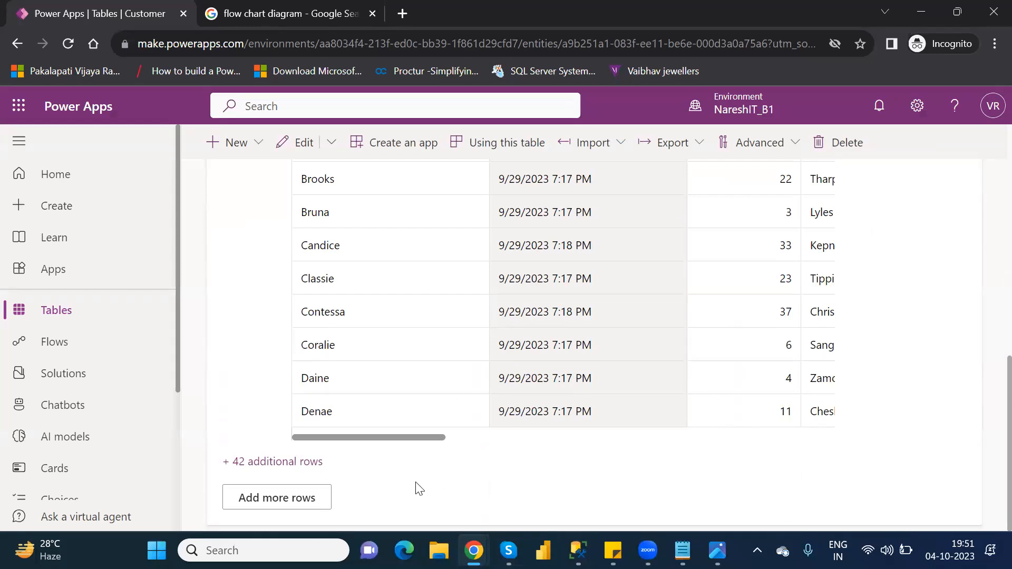
pyautogui.click(285, 493)
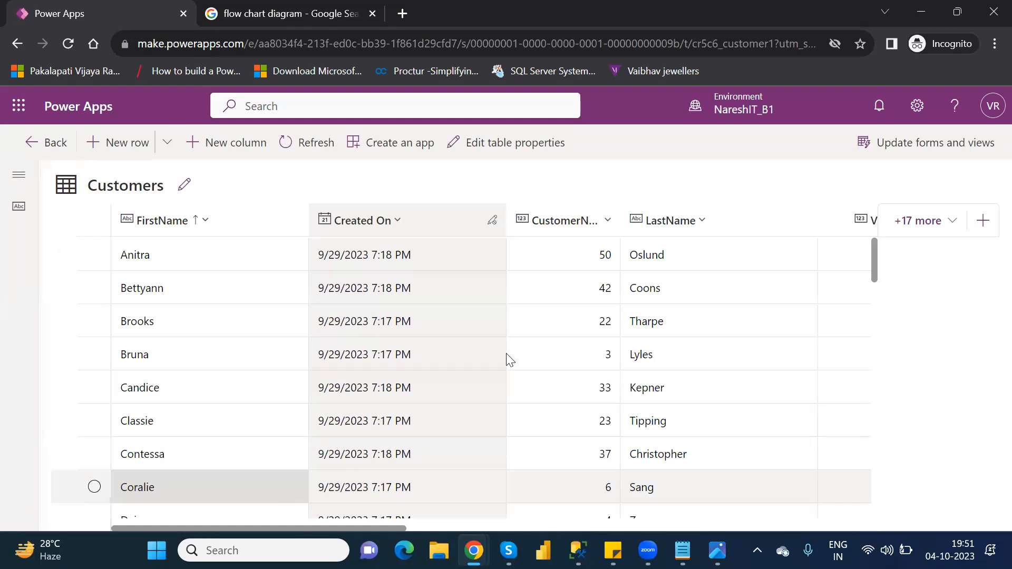
pyautogui.moveTo(874, 265); pyautogui.dragTo(903, 388)
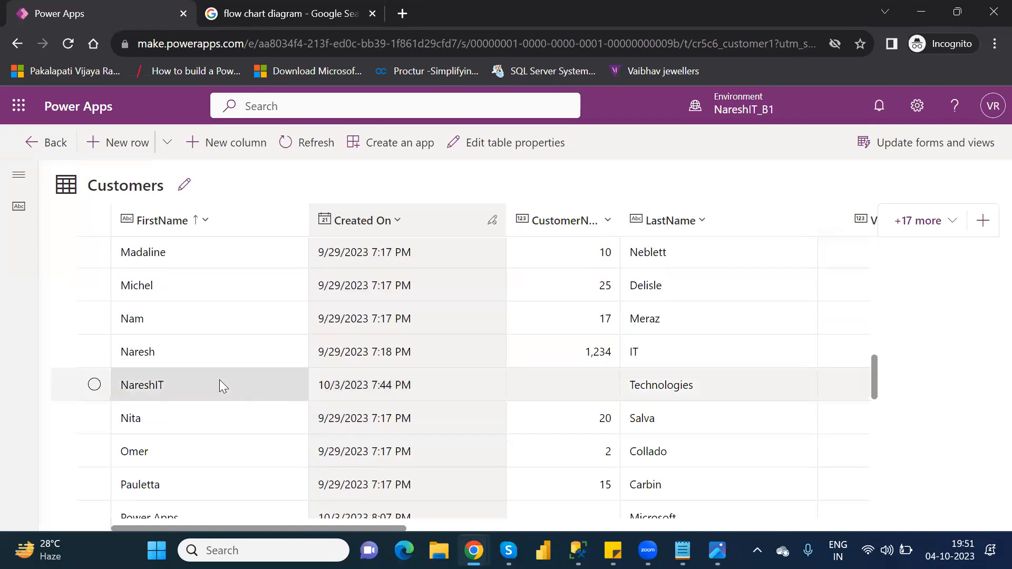
pyautogui.click(95, 419)
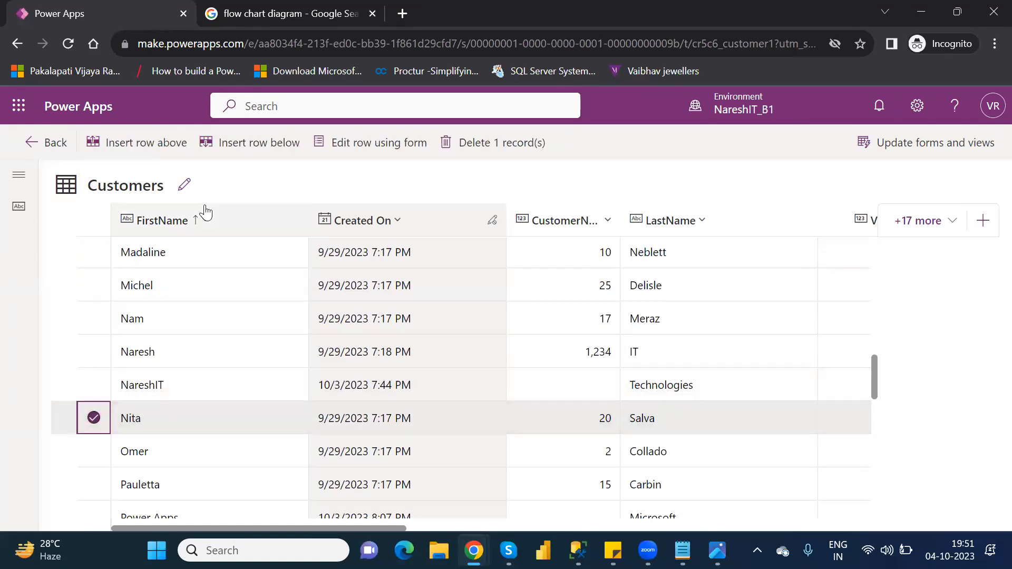
pyautogui.click(353, 145)
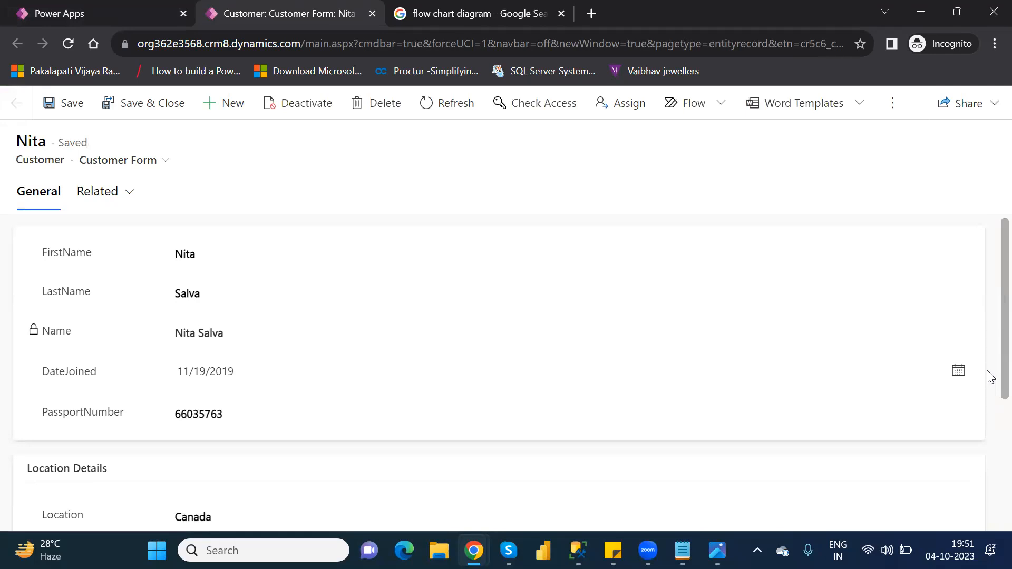
# - Change the customer's Location from Canada to Hyderabad and save the record
pyautogui.scroll(-3, 988, 379)
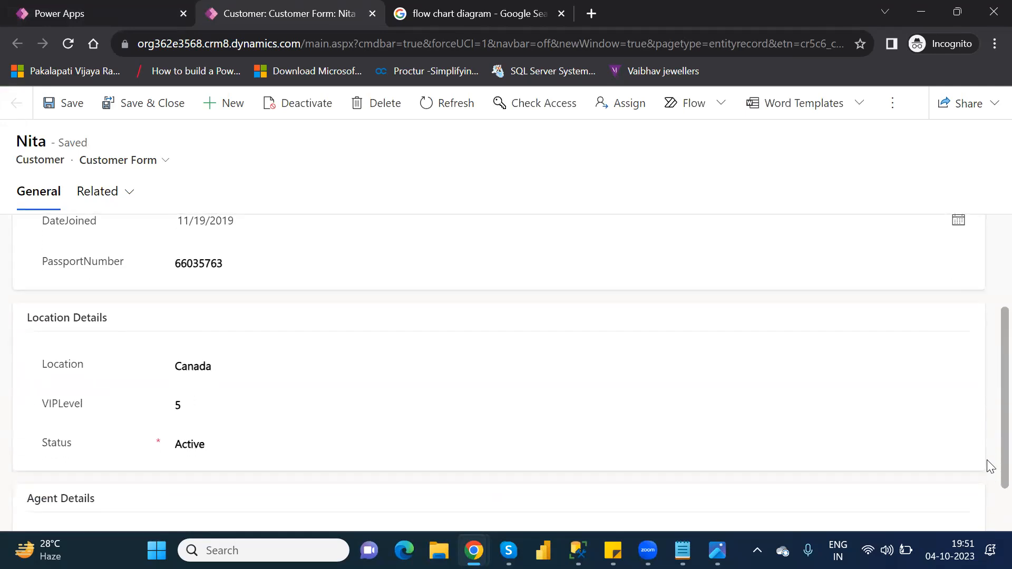
pyautogui.click(208, 366)
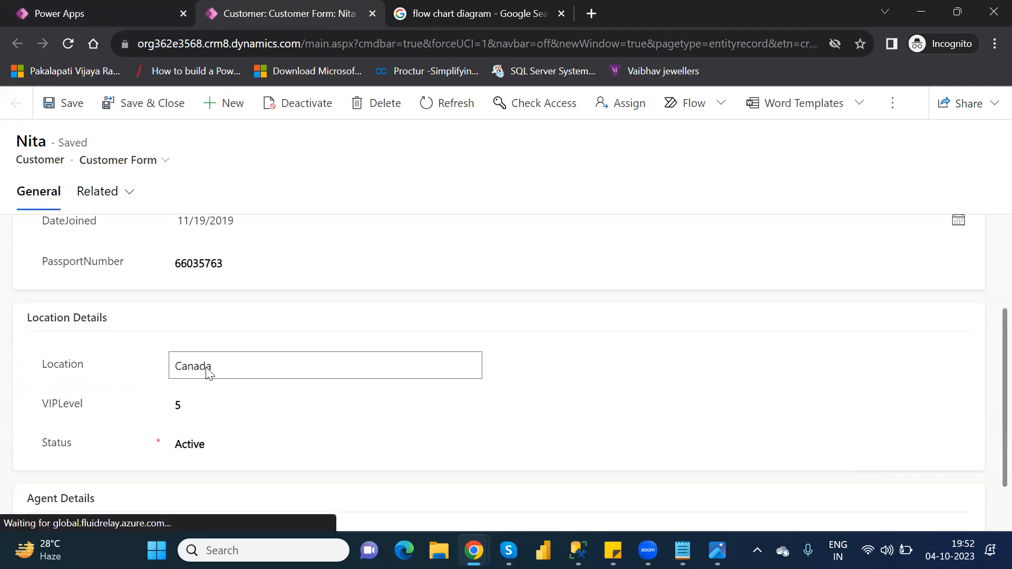
pyautogui.doubleClick(206, 367)
pyautogui.write('Hy')
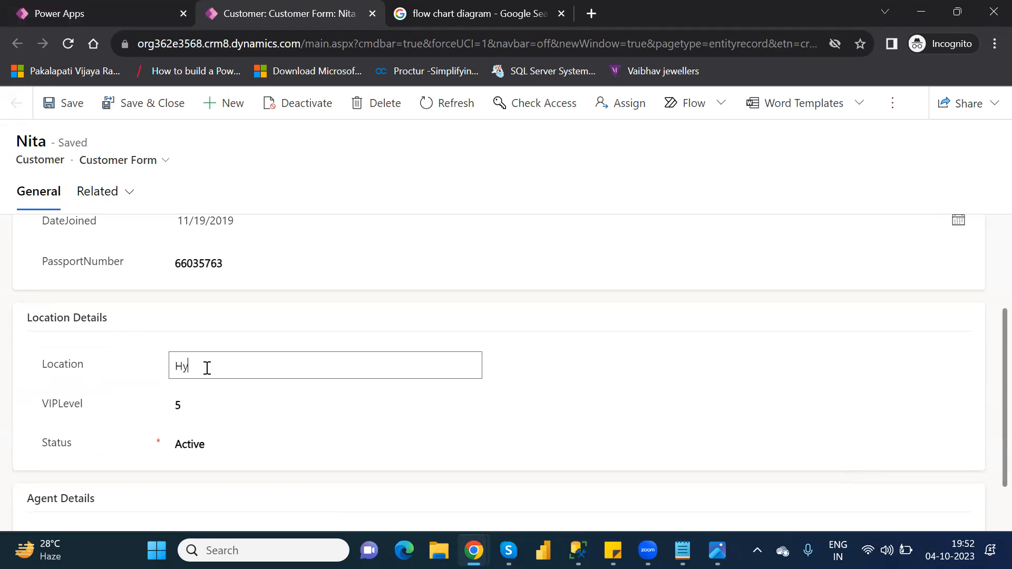
pyautogui.write('derabad')
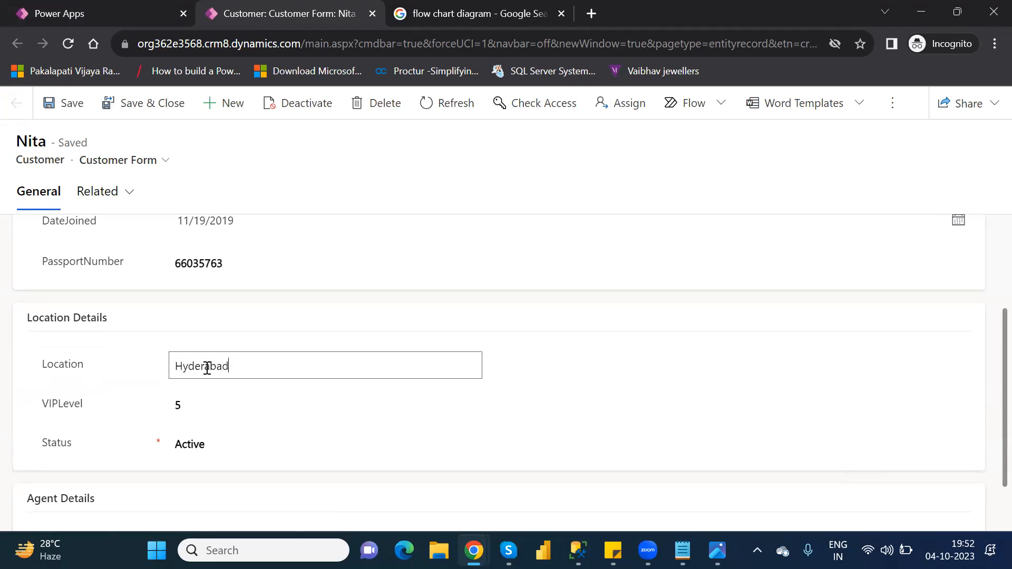
pyautogui.click(63, 101)
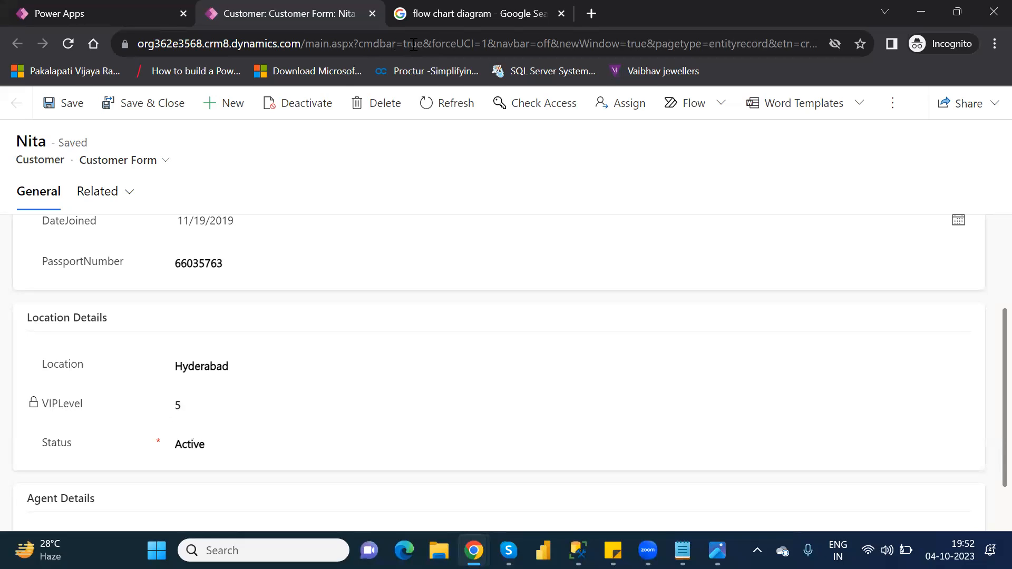
# - Close the customer form and reopen the Location and VIP Level Rule from Customer business rules
pyautogui.click(372, 13)
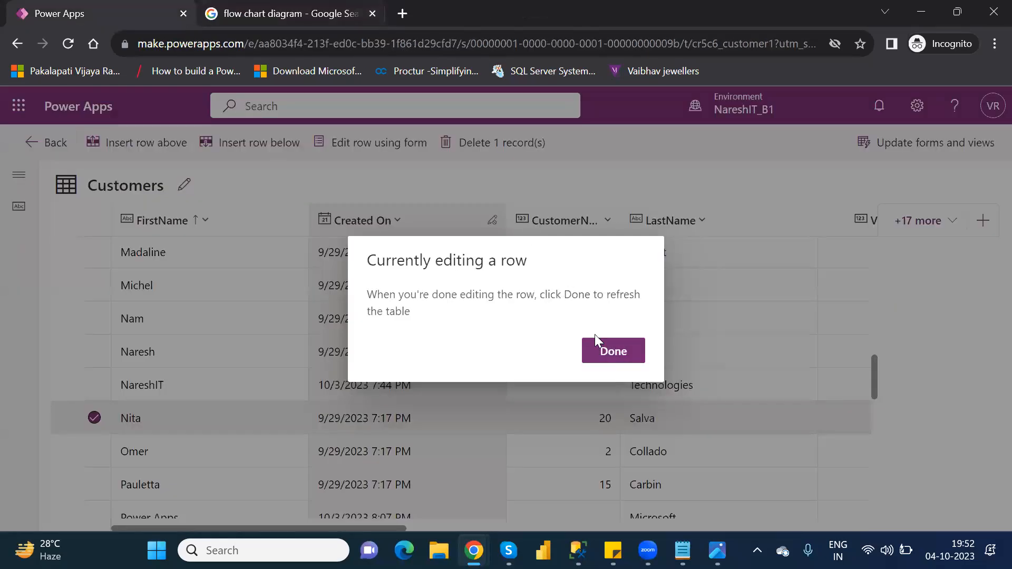
pyautogui.click(606, 353)
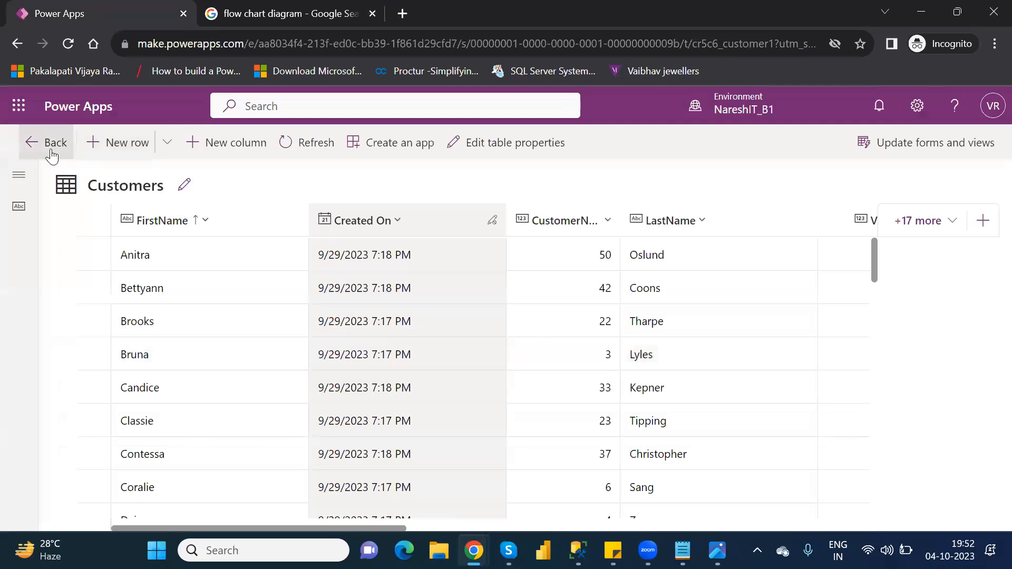
pyautogui.click(51, 153)
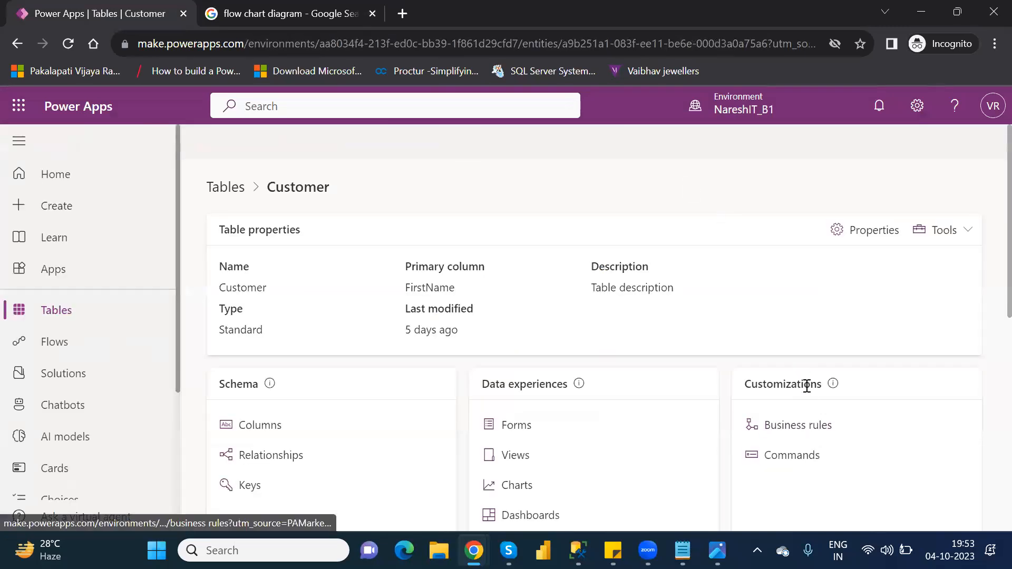
pyautogui.click(804, 426)
pyautogui.click(332, 270)
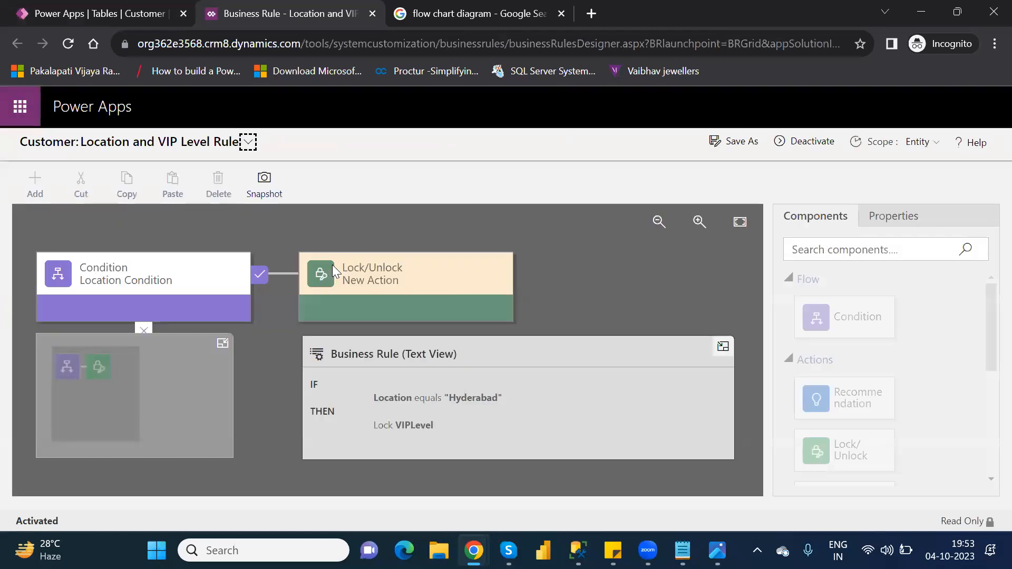
# - Deactivate the rule, confirming the prompt, and select its lock VIPLevel action
pyautogui.click(812, 144)
pyautogui.click(601, 390)
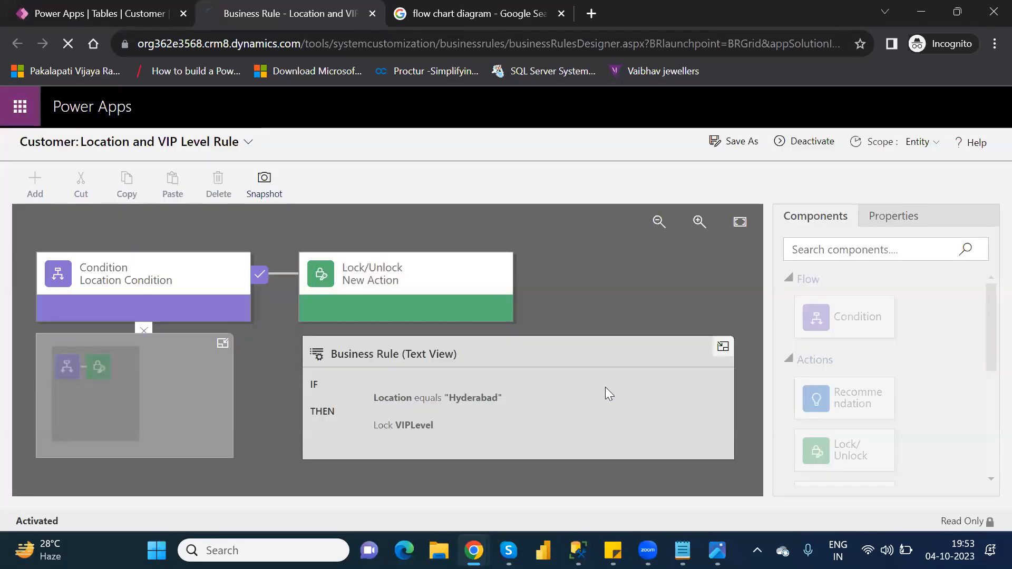
pyautogui.click(387, 268)
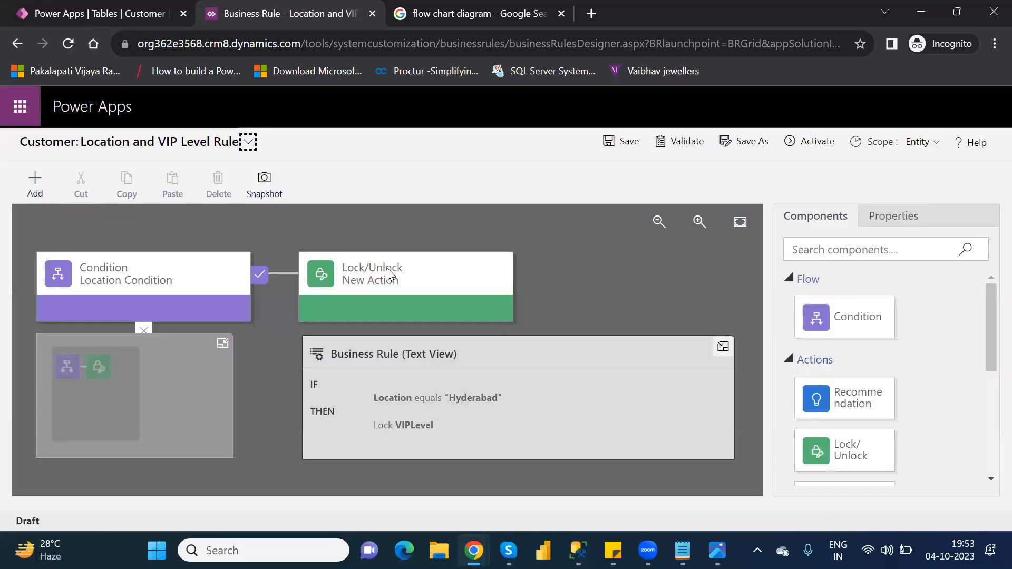
# - Delete the Lock VIPLevel action and confirm the deletion
pyautogui.click(387, 269)
pyautogui.press('Delete')
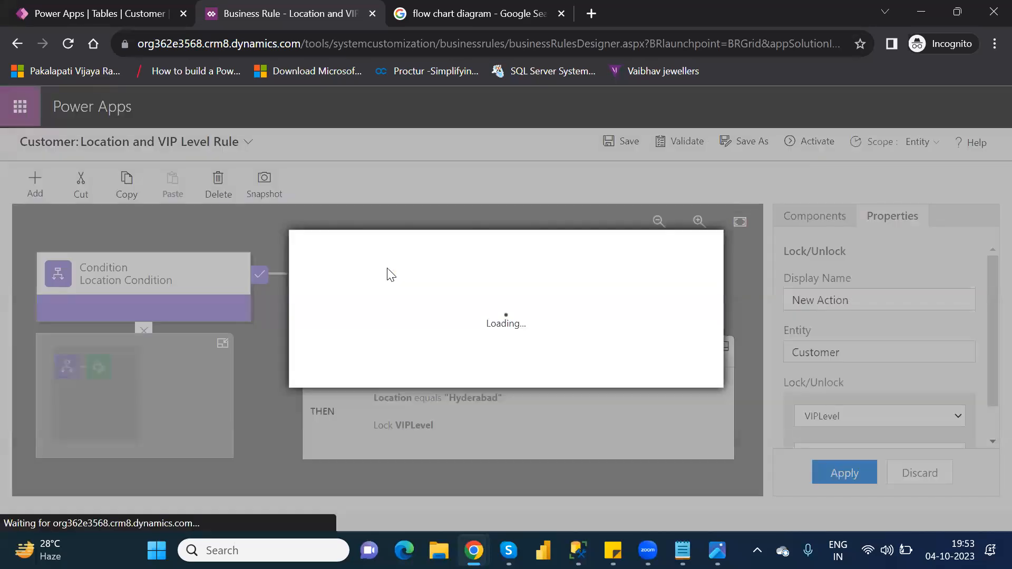
pyautogui.click(610, 378)
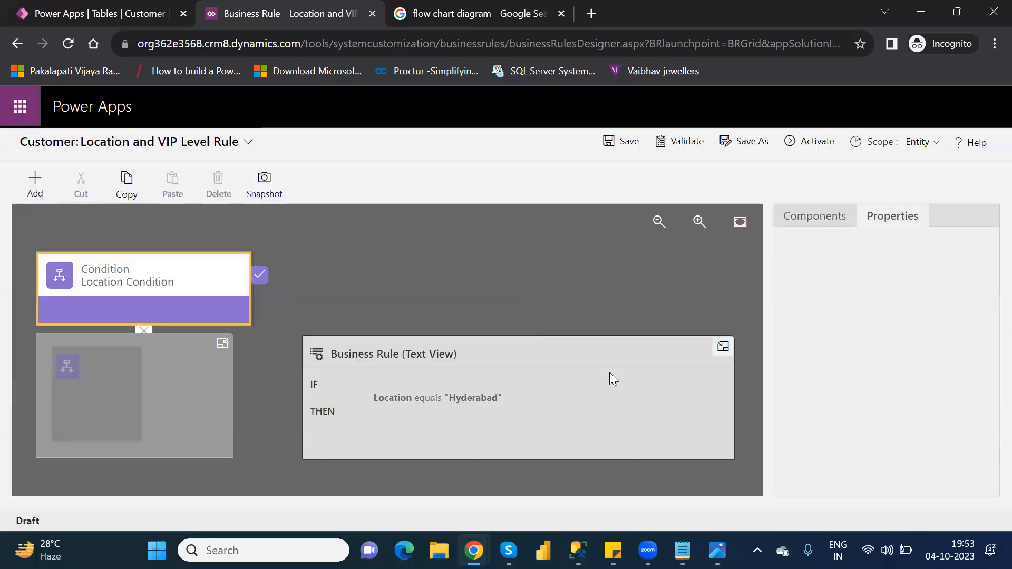
# - Add a Recommendation action after the Location condition targeting the VIPLevel field
pyautogui.click(808, 227)
pyautogui.moveTo(850, 408); pyautogui.dragTo(276, 293)
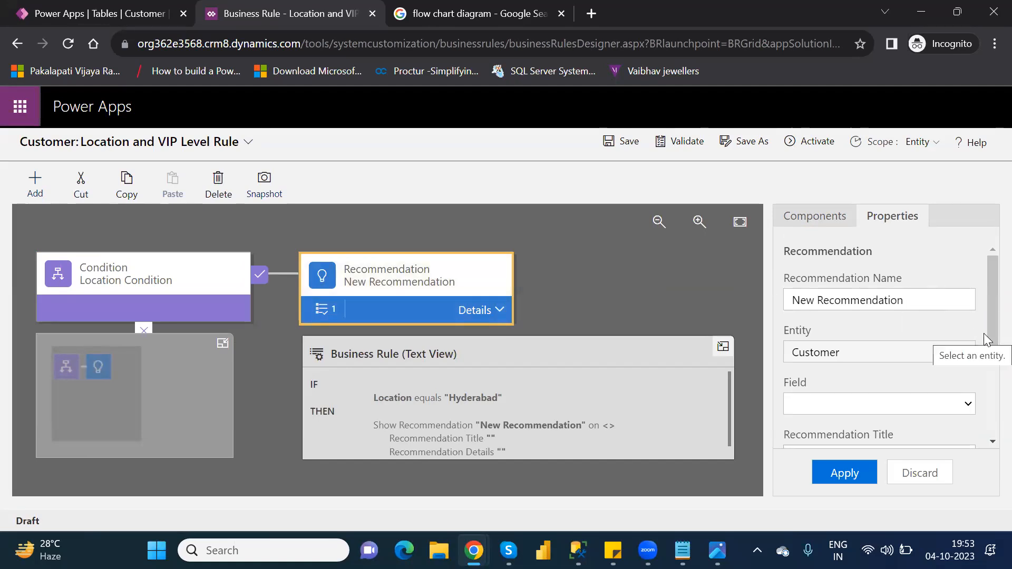
pyautogui.moveTo(987, 335); pyautogui.dragTo(986, 352)
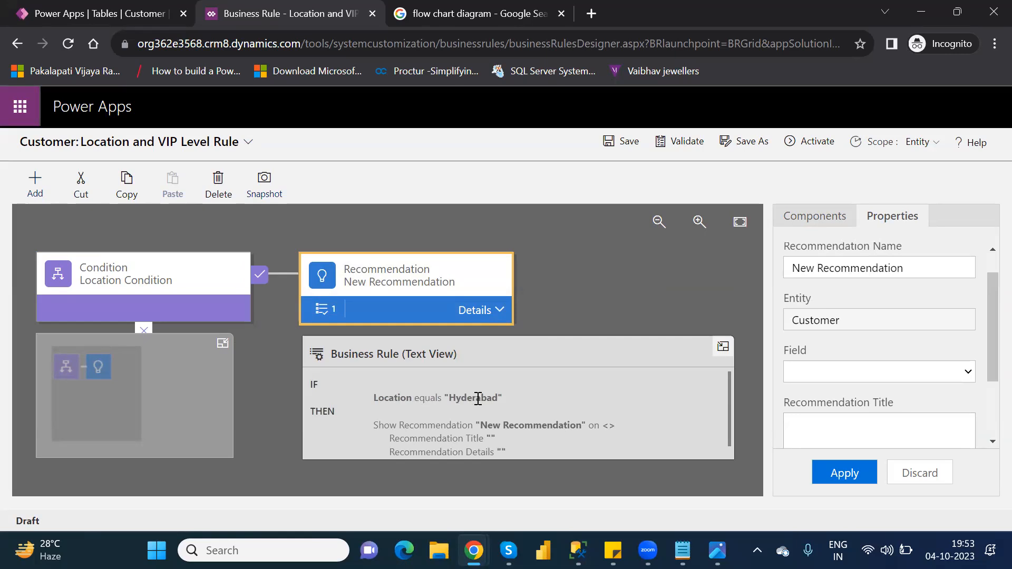
pyautogui.click(968, 379)
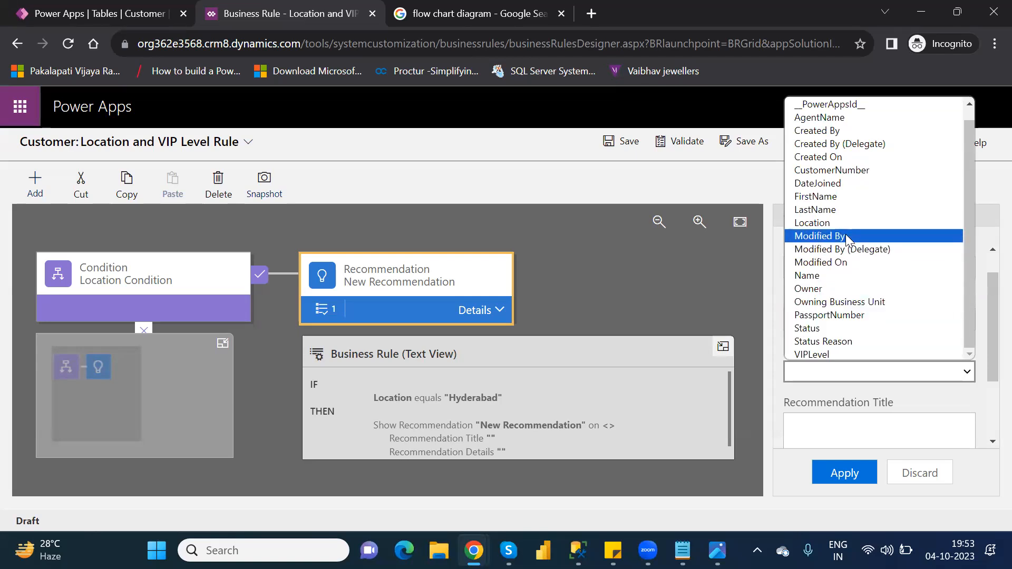
pyautogui.click(827, 354)
pyautogui.click(857, 375)
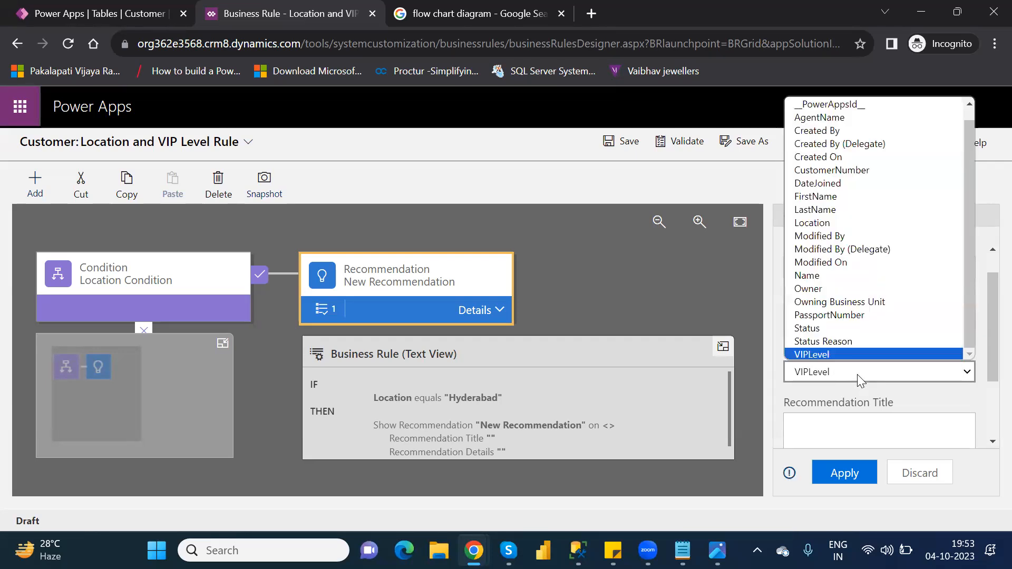
pyautogui.click(879, 435)
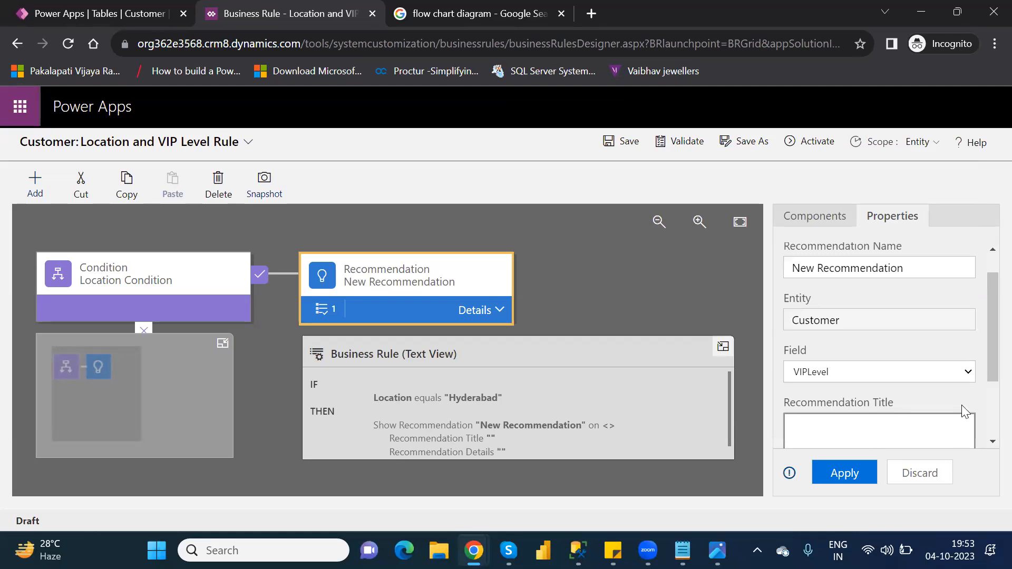
pyautogui.moveTo(987, 356); pyautogui.dragTo(986, 398)
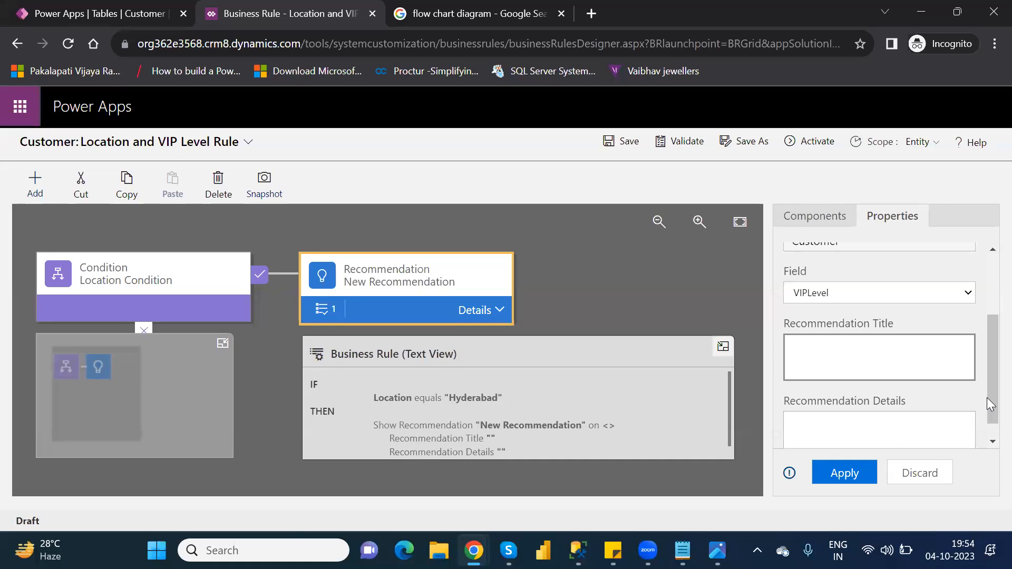
# - Type the recommendation title 'We can't choose location as Hyderabad'
pyautogui.write("We can't choose")
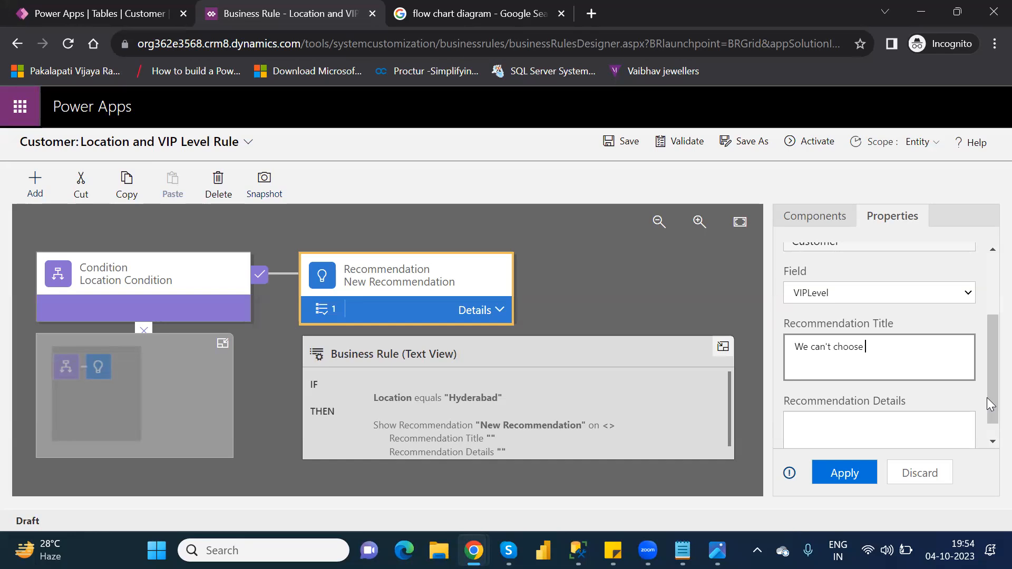
pyautogui.write(' location as Hyderabad')
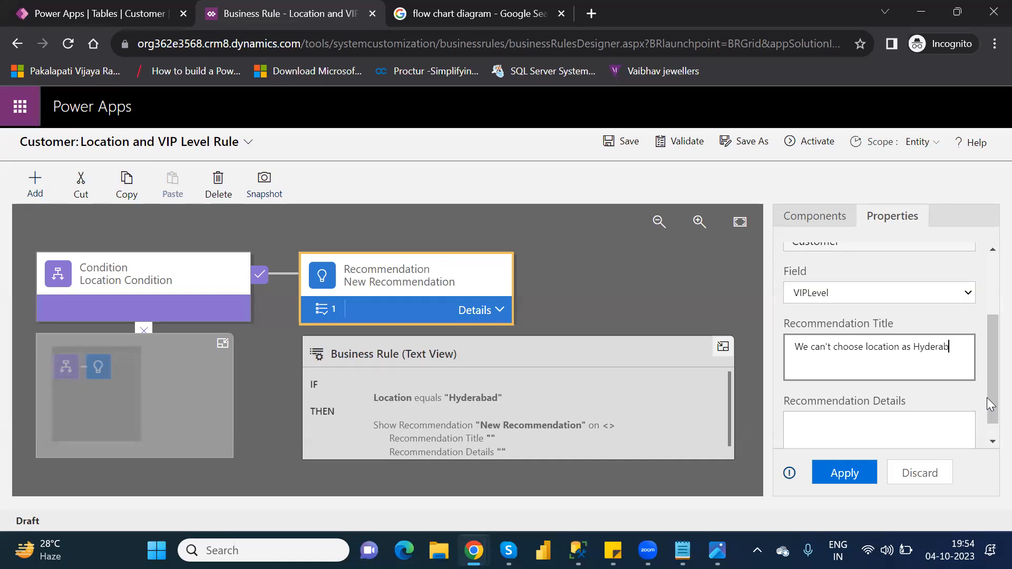
# - Copy the title into Recommendation Details, apply, and validate the rule
pyautogui.hotkey('ctrl', 'a')
pyautogui.hotkey('ctrl', 'c')
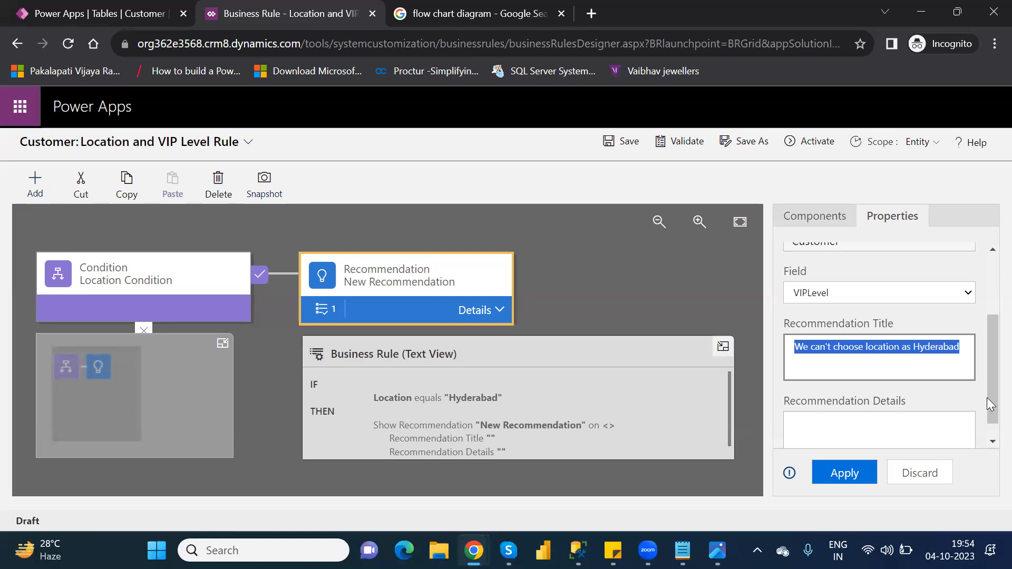
pyautogui.click(887, 431)
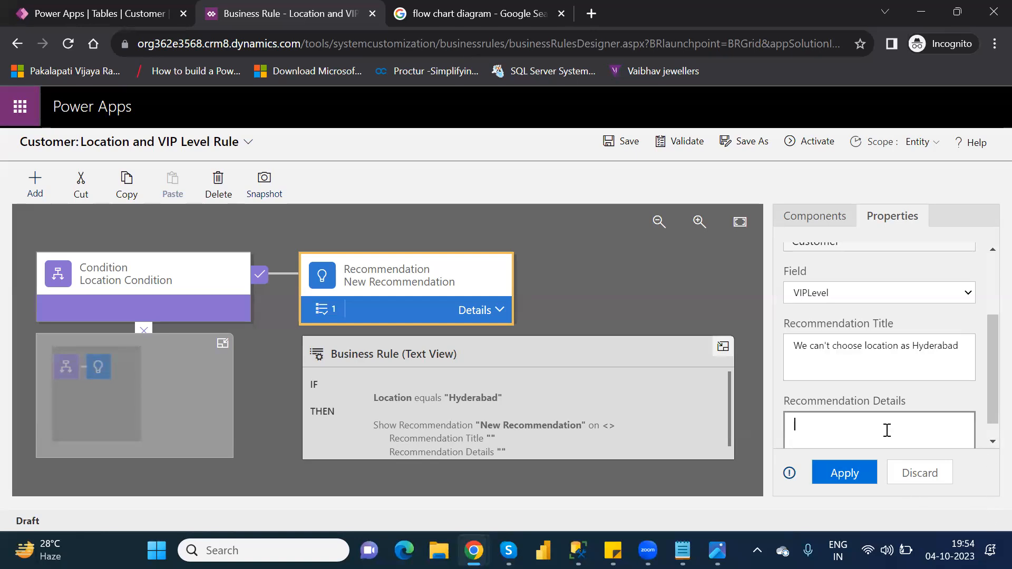
pyautogui.hotkey('ctrl', 'v')
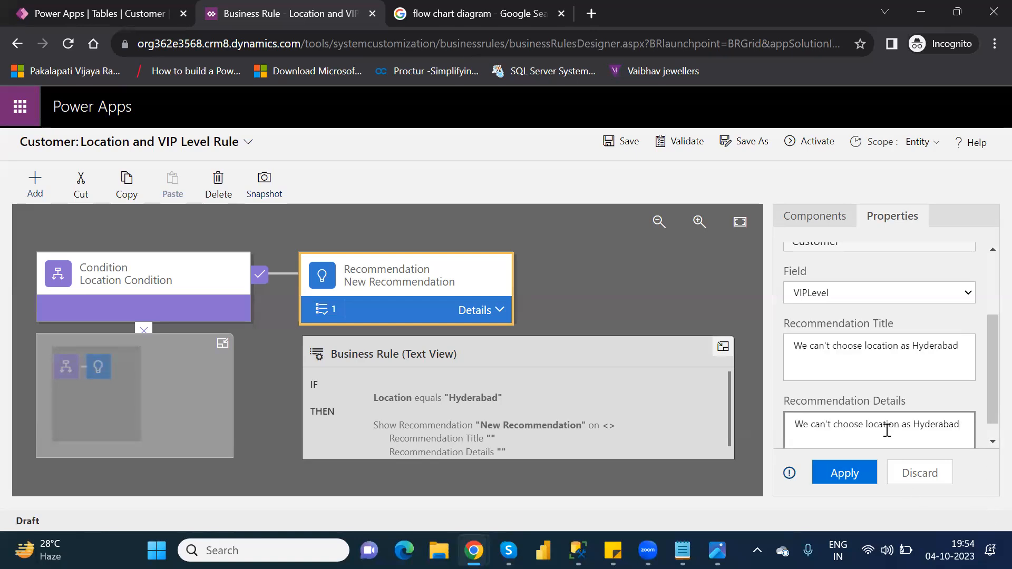
pyautogui.click(991, 444)
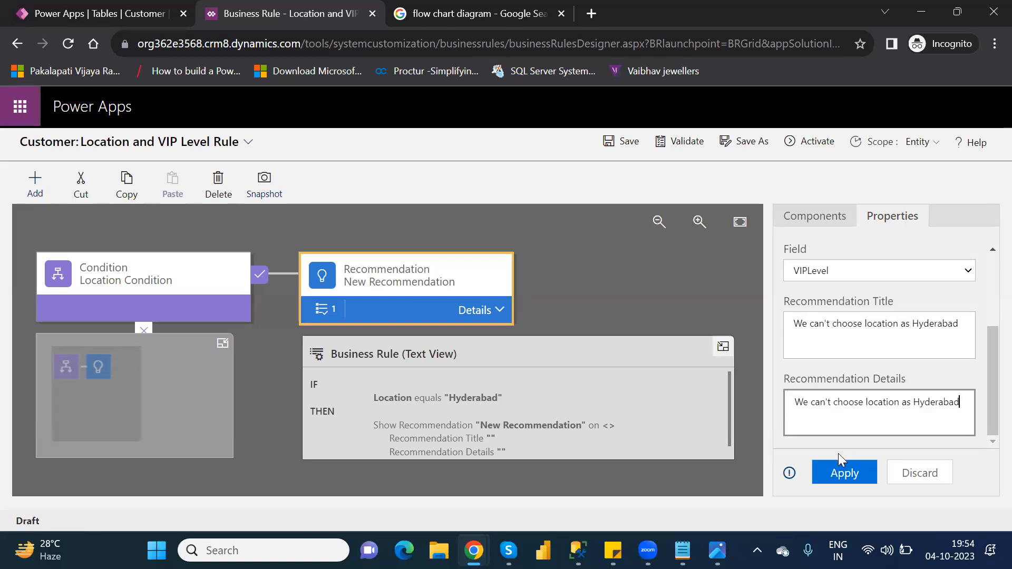
pyautogui.click(839, 473)
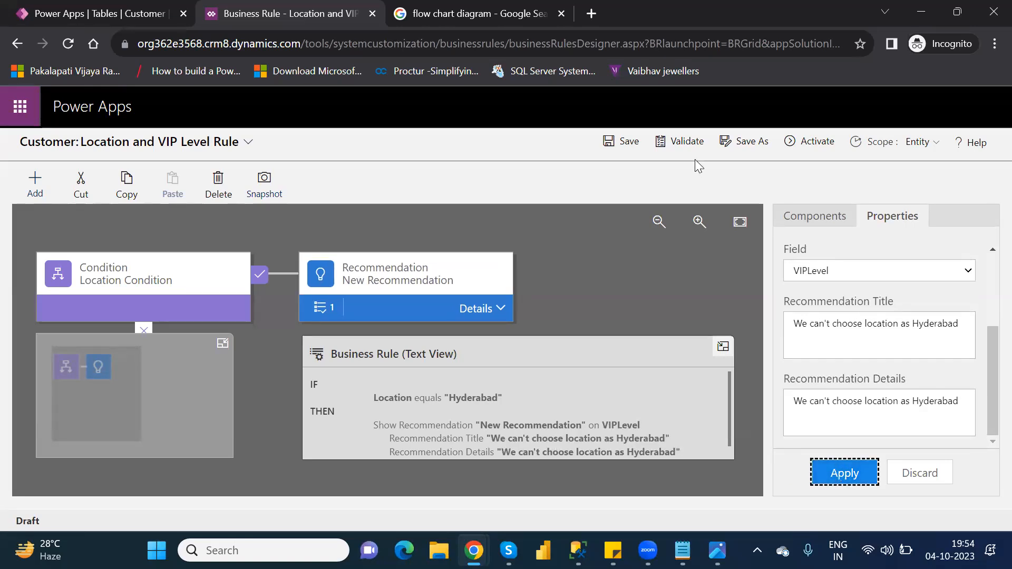
pyautogui.click(685, 138)
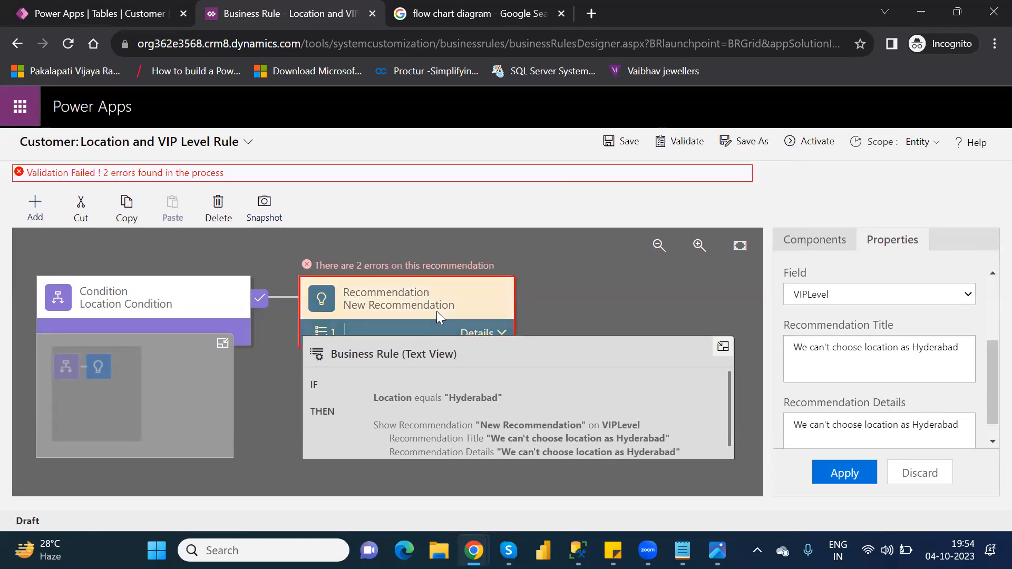
# - Make the recommendation's action set VIPLevel to value 1 and apply it
pyautogui.click(723, 348)
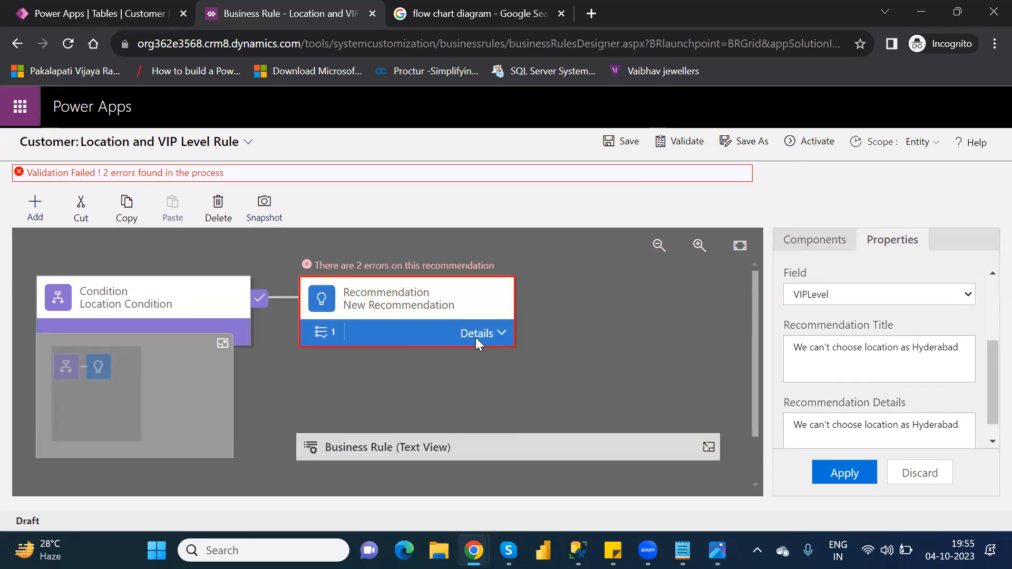
pyautogui.click(473, 337)
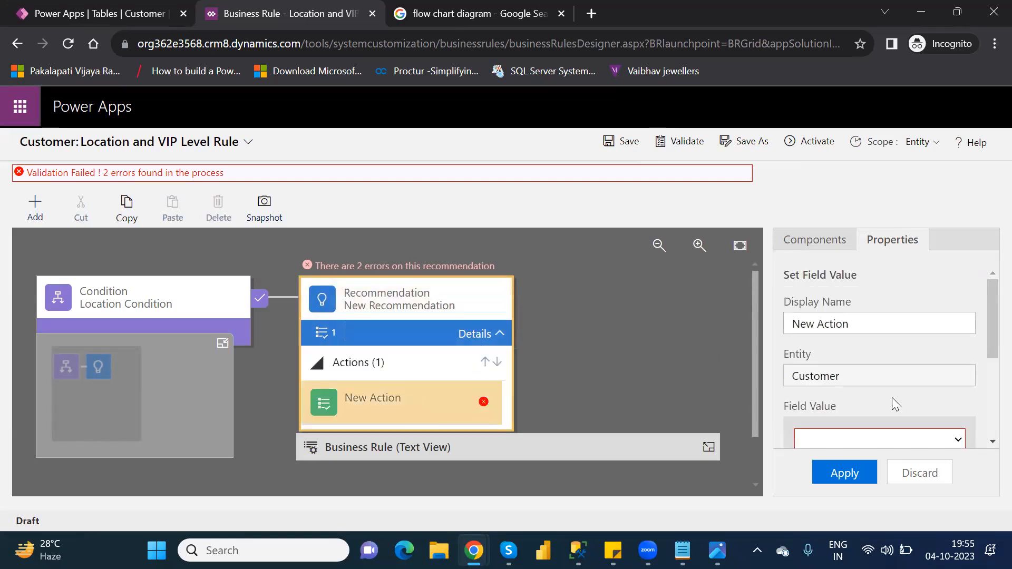
pyautogui.moveTo(987, 344); pyautogui.dragTo(987, 376)
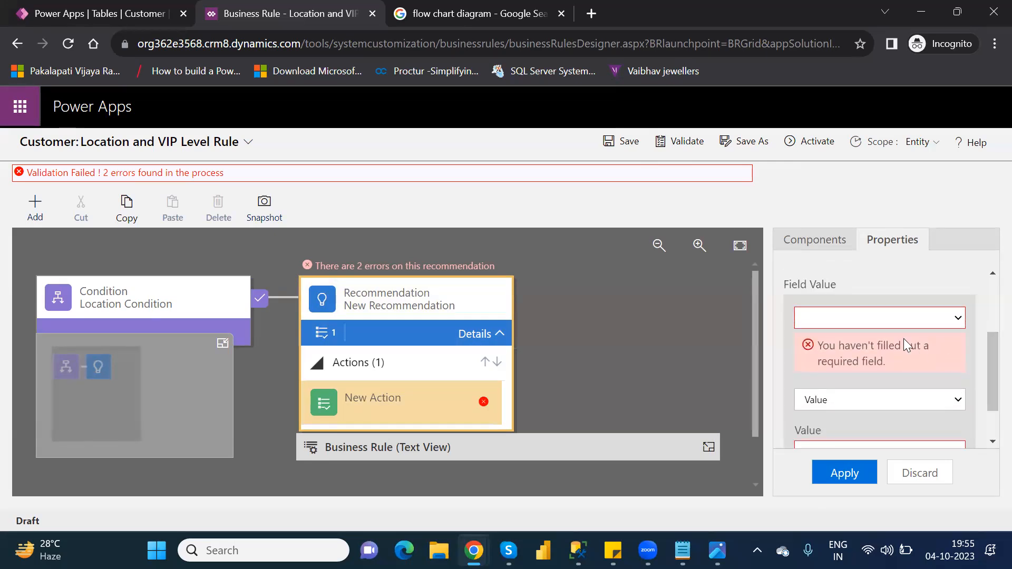
pyautogui.click(871, 317)
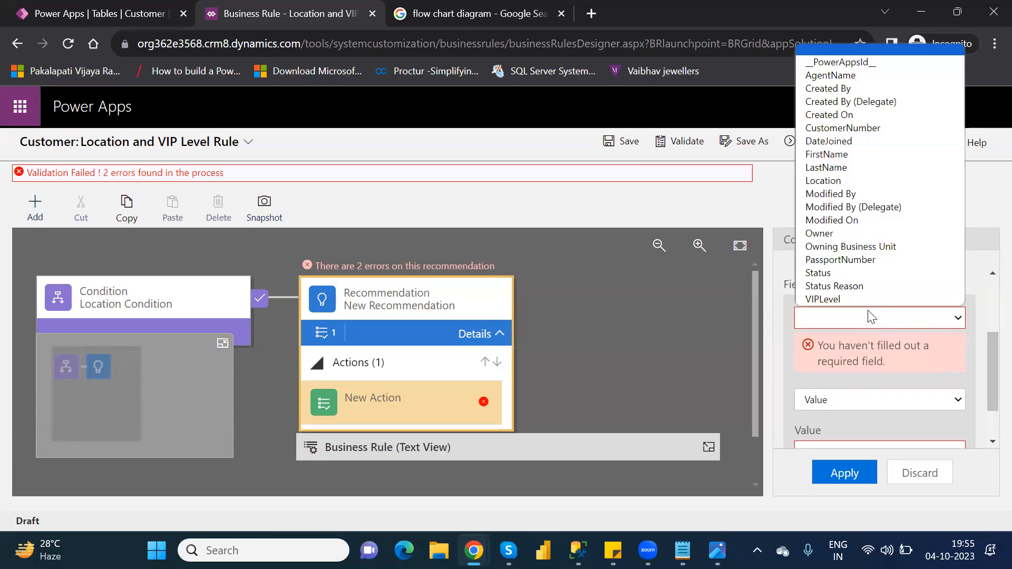
pyautogui.click(831, 295)
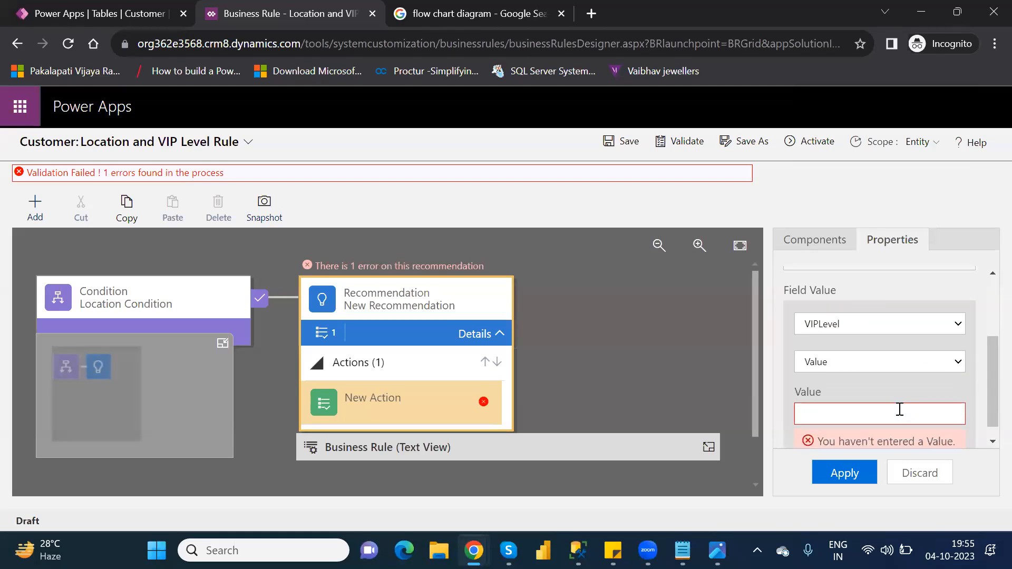
pyautogui.hotkey('ctrl', 'v')
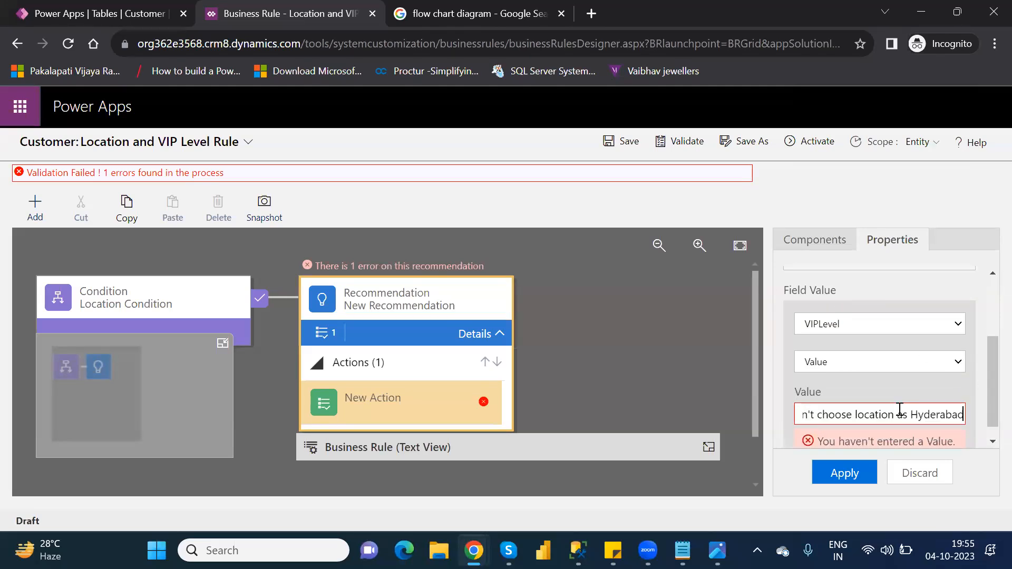
pyautogui.click(848, 473)
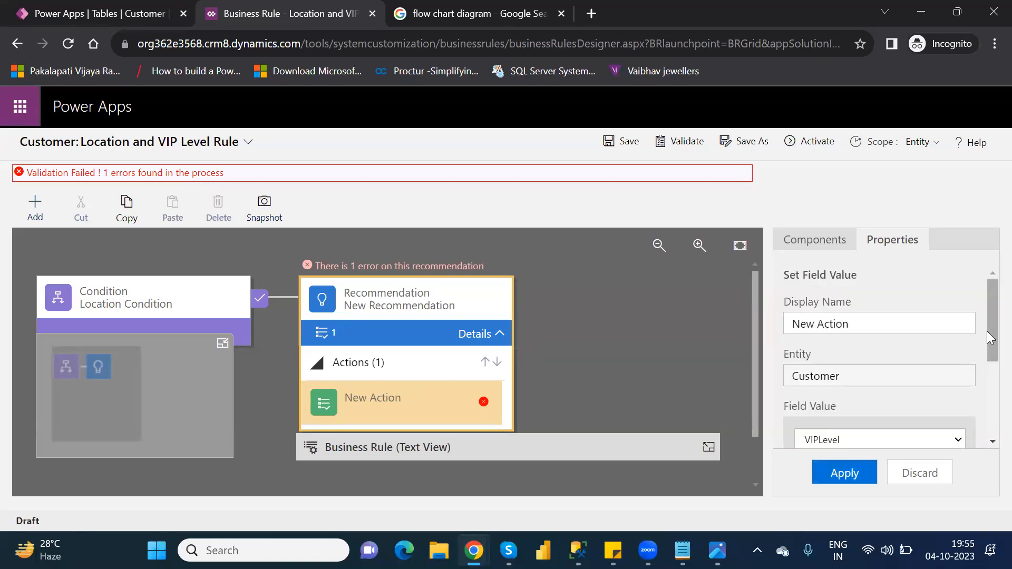
pyautogui.moveTo(987, 330); pyautogui.dragTo(991, 440)
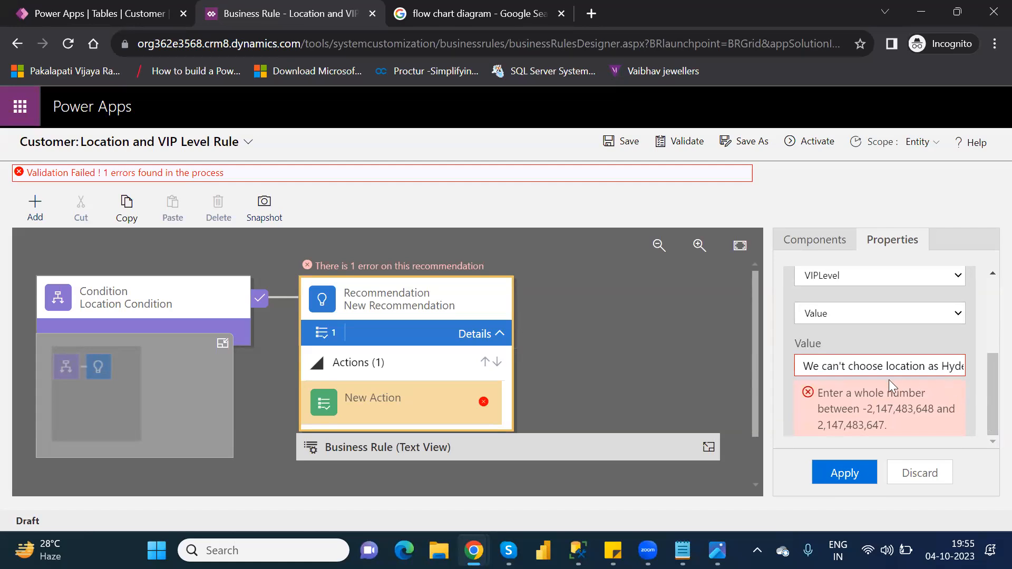
pyautogui.tripleClick(842, 359)
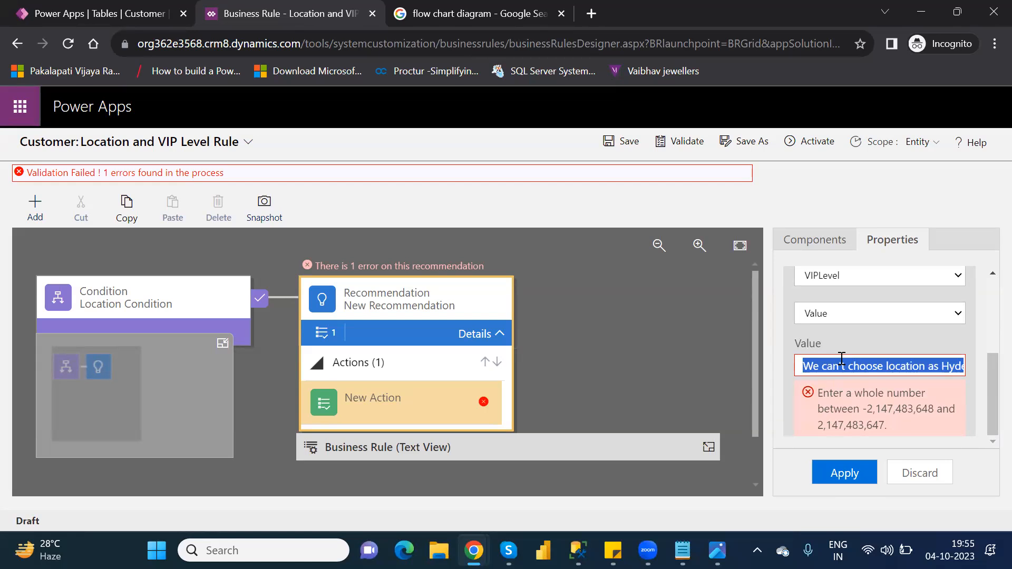
pyautogui.write('1')
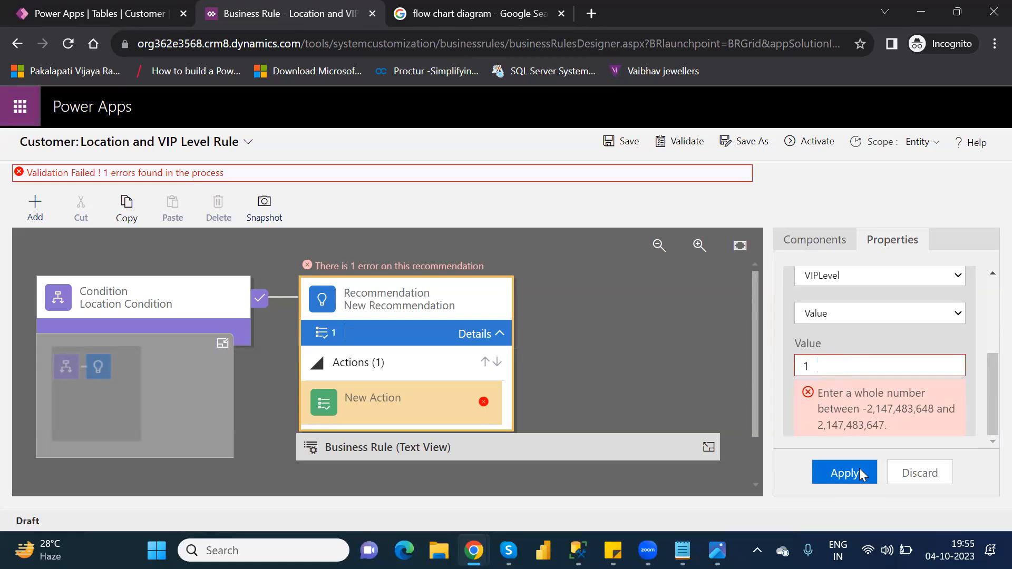
pyautogui.click(845, 472)
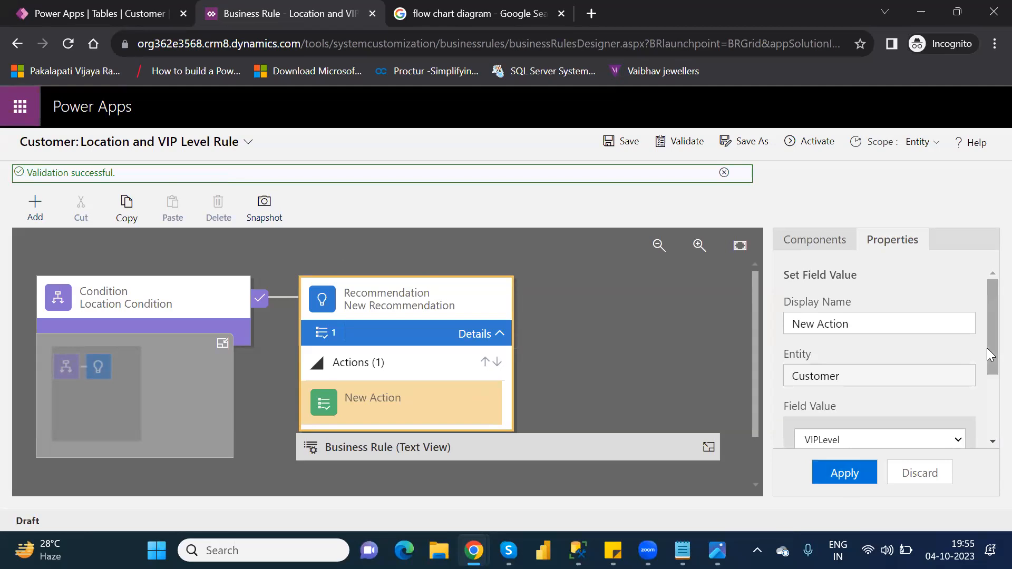
# - Validate the rule again, then activate it and confirm in the dialog
pyautogui.click(679, 141)
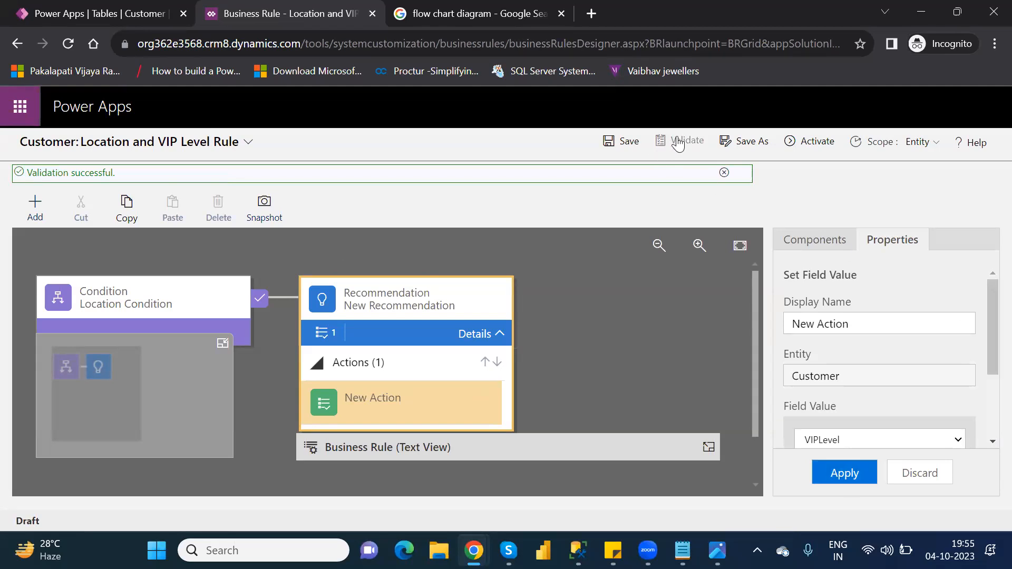
pyautogui.click(709, 447)
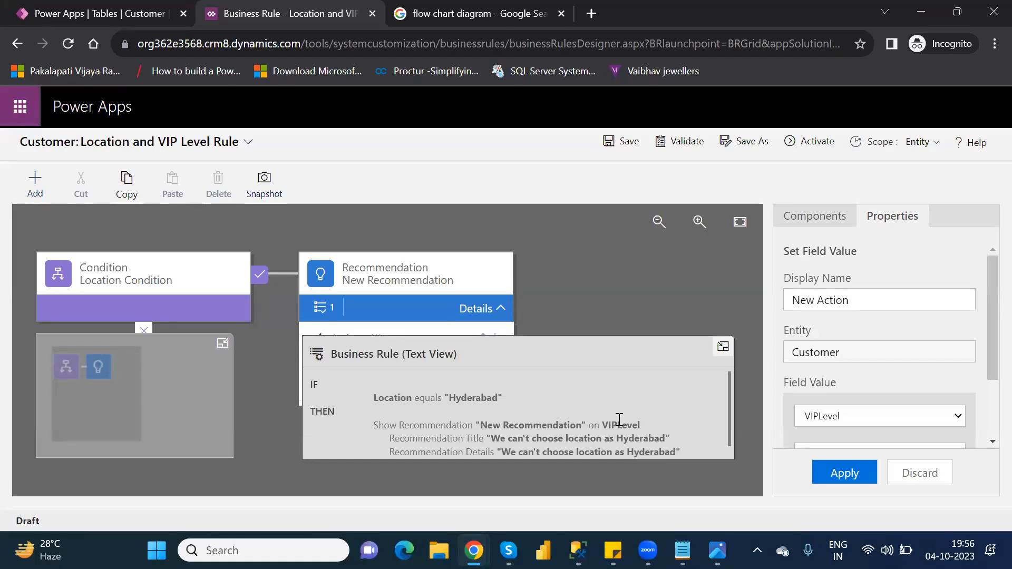
pyautogui.click(813, 141)
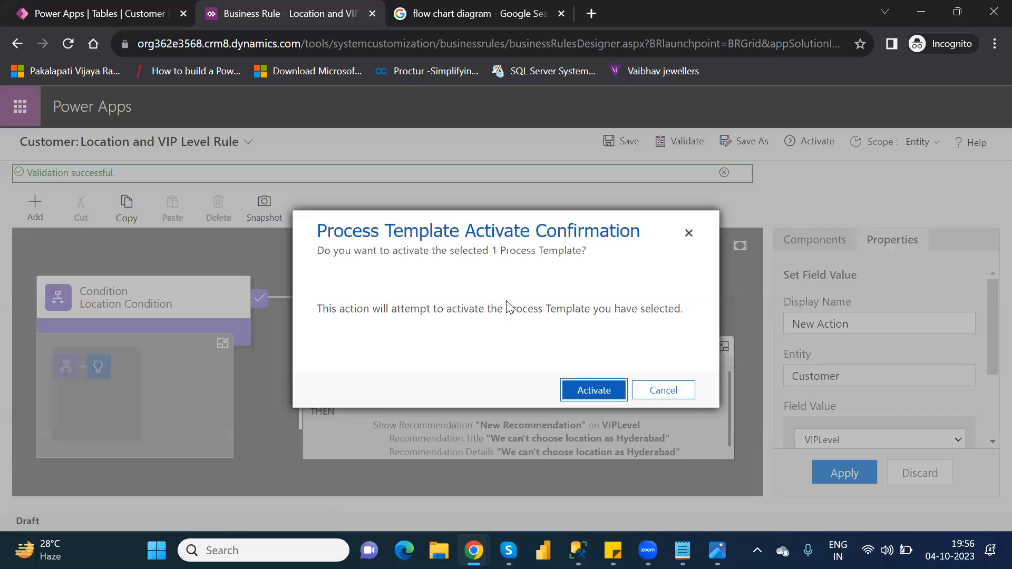
pyautogui.click(605, 389)
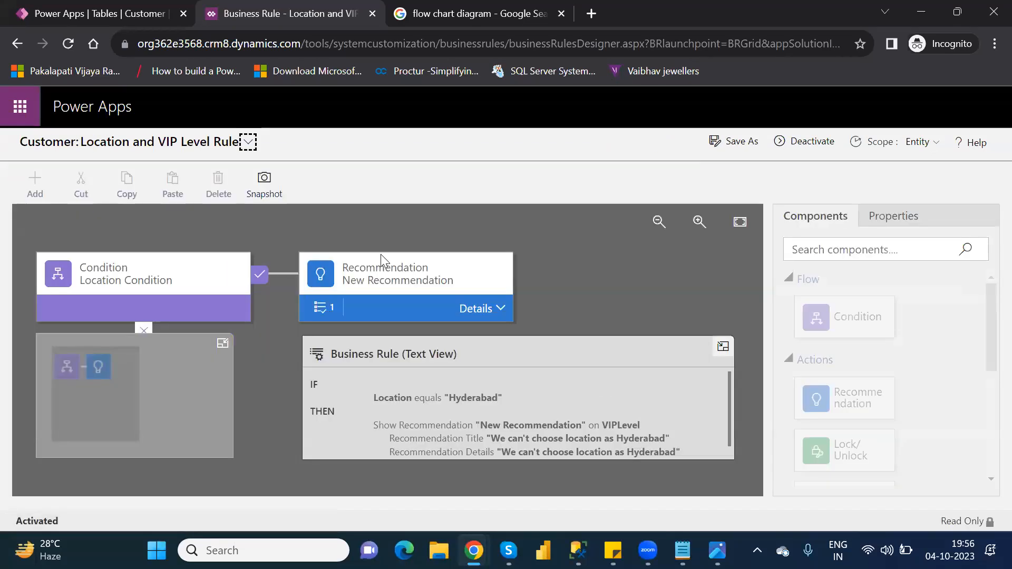
# - Close the rule designer and return to the Customer table page
pyautogui.click(371, 14)
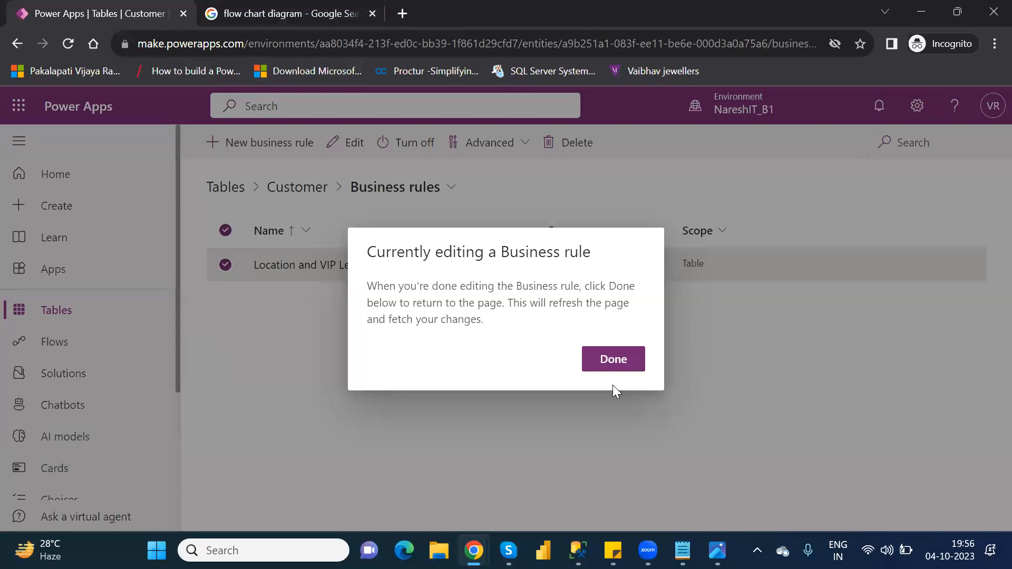
pyautogui.click(628, 354)
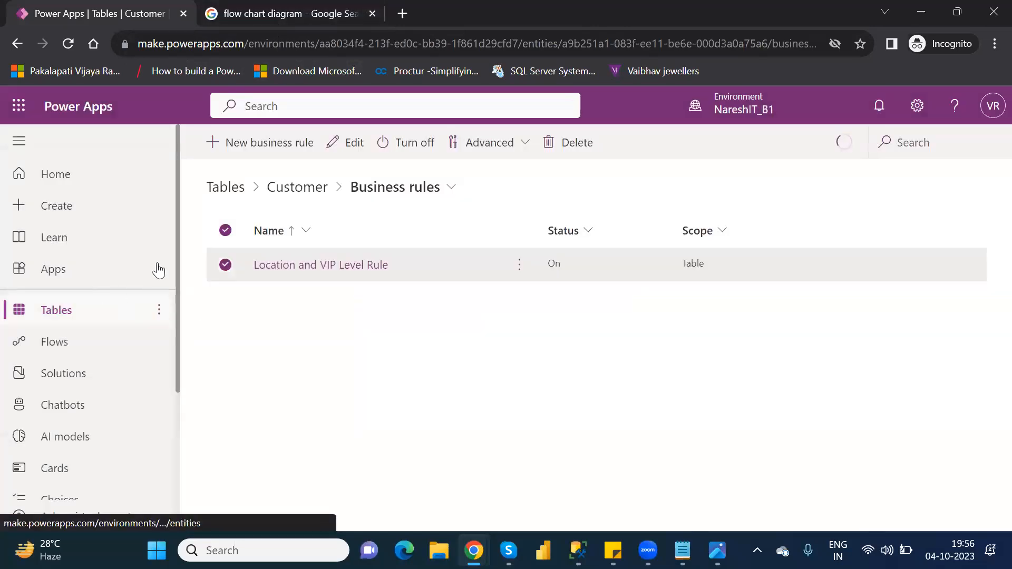
pyautogui.click(290, 202)
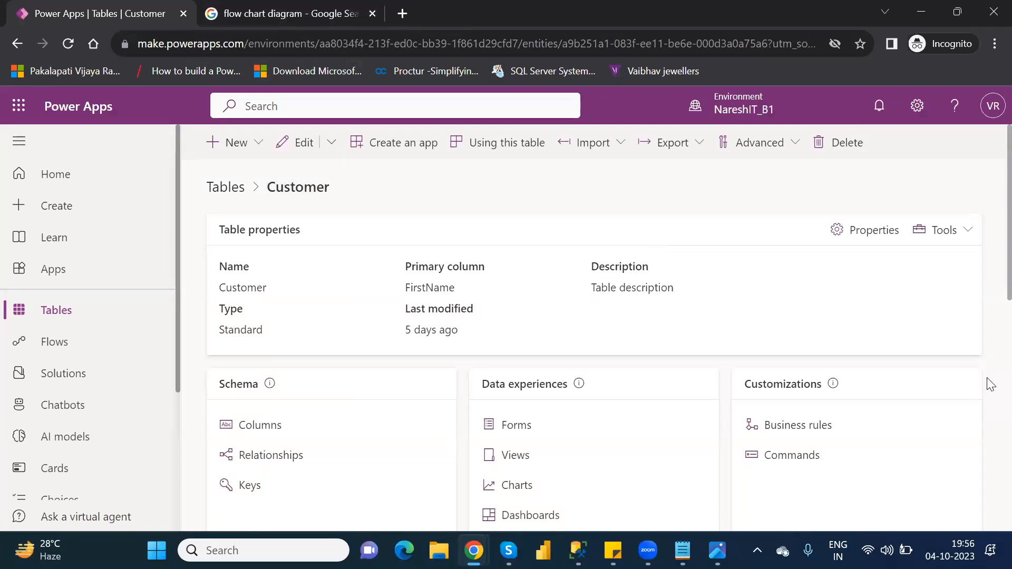
# - Open the full Customers data and open the Hyderabad customer's row in the edit form
pyautogui.scroll(-5, 991, 388)
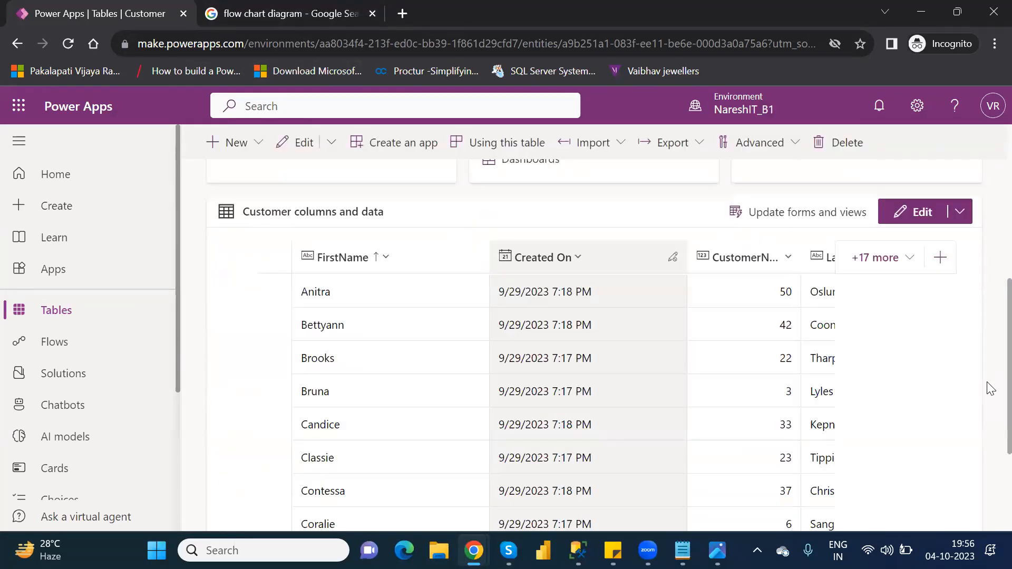
pyautogui.scroll(-3, 991, 477)
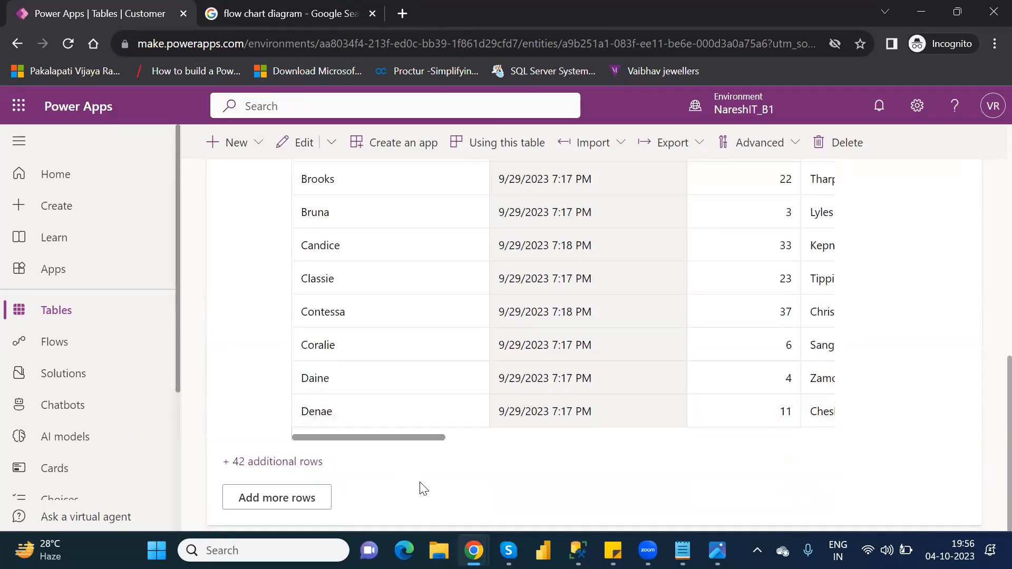
pyautogui.click(283, 503)
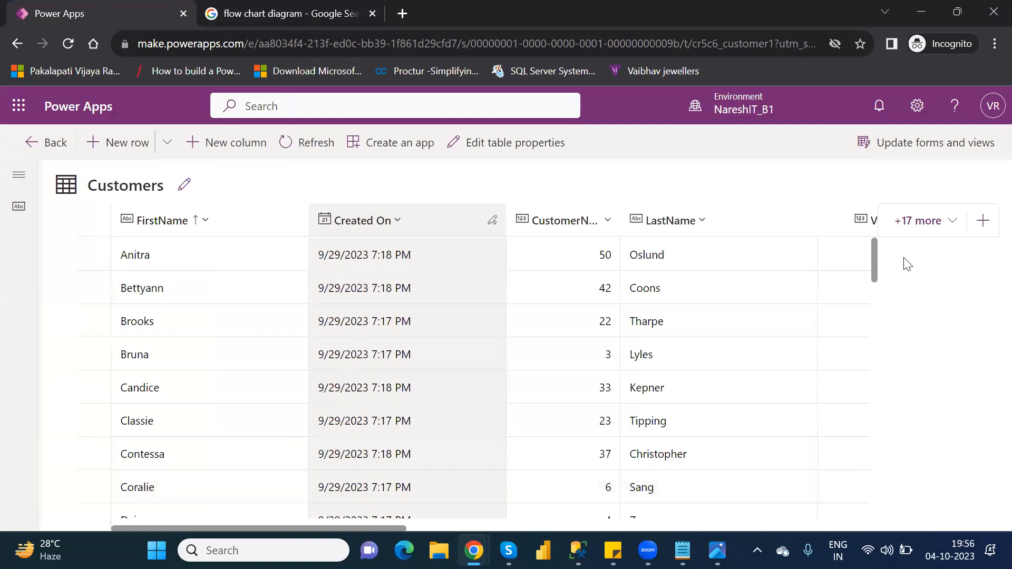
pyautogui.moveTo(874, 255); pyautogui.dragTo(871, 384)
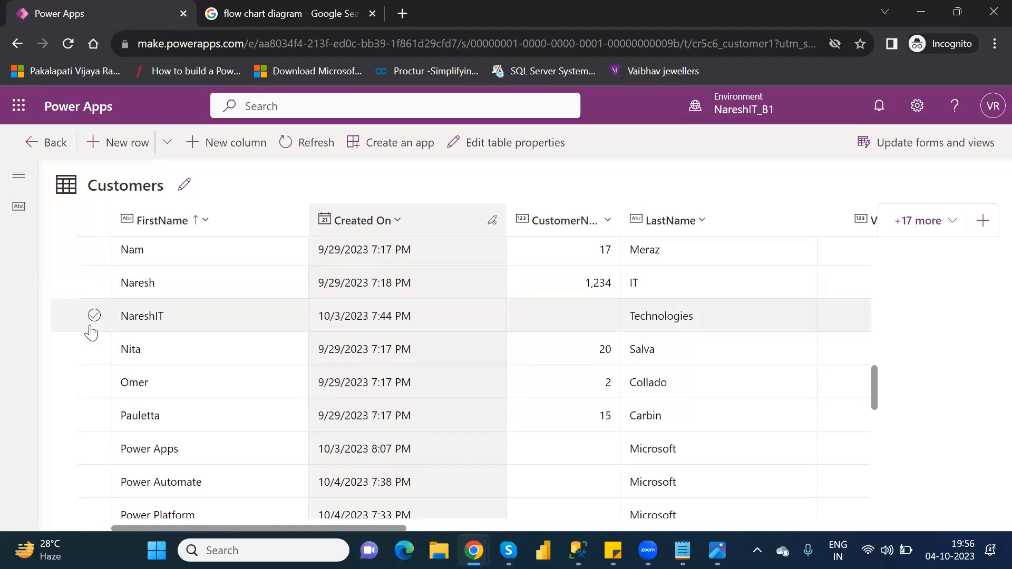
pyautogui.click(94, 282)
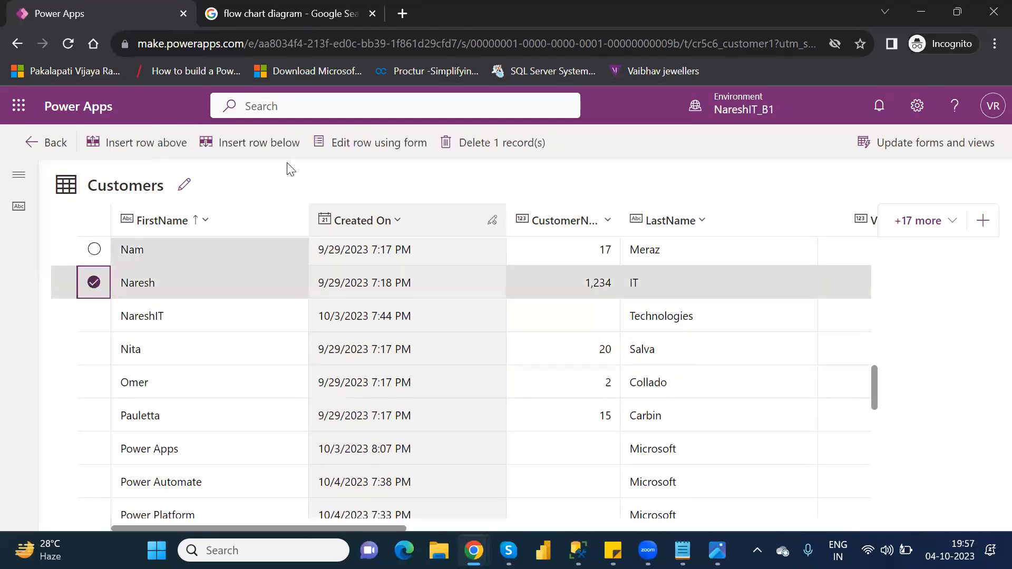
pyautogui.click(388, 152)
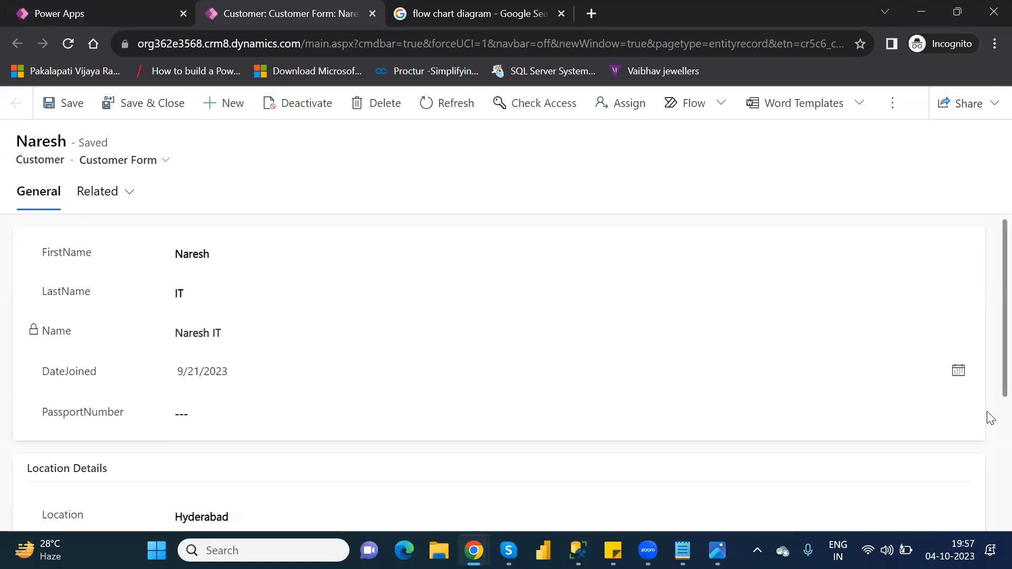
# - Enter 1 in VIPLevel, keep Status Active, and view the VIPLevel recommendation
pyautogui.scroll(-4, 991, 413)
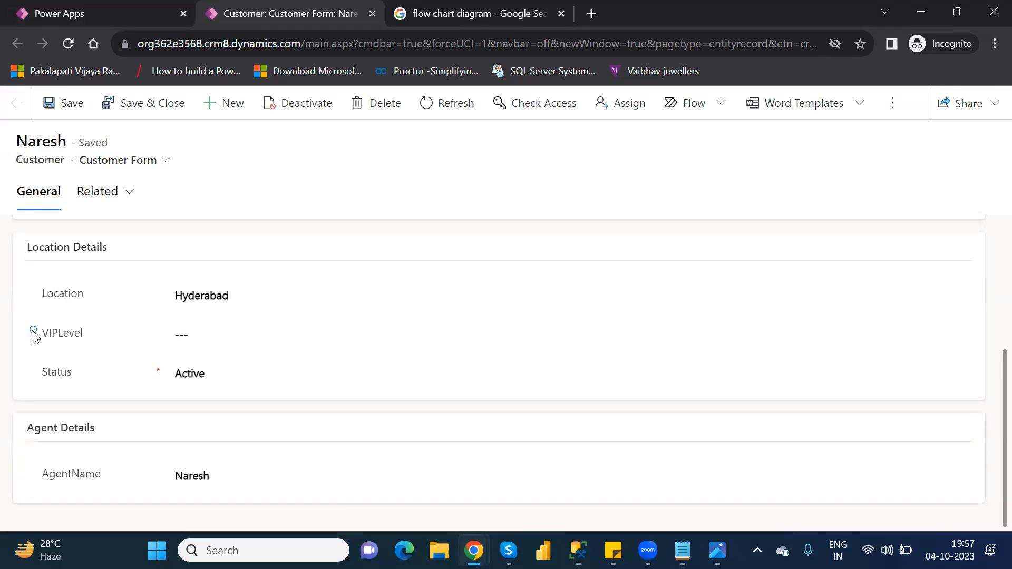
pyautogui.click(216, 337)
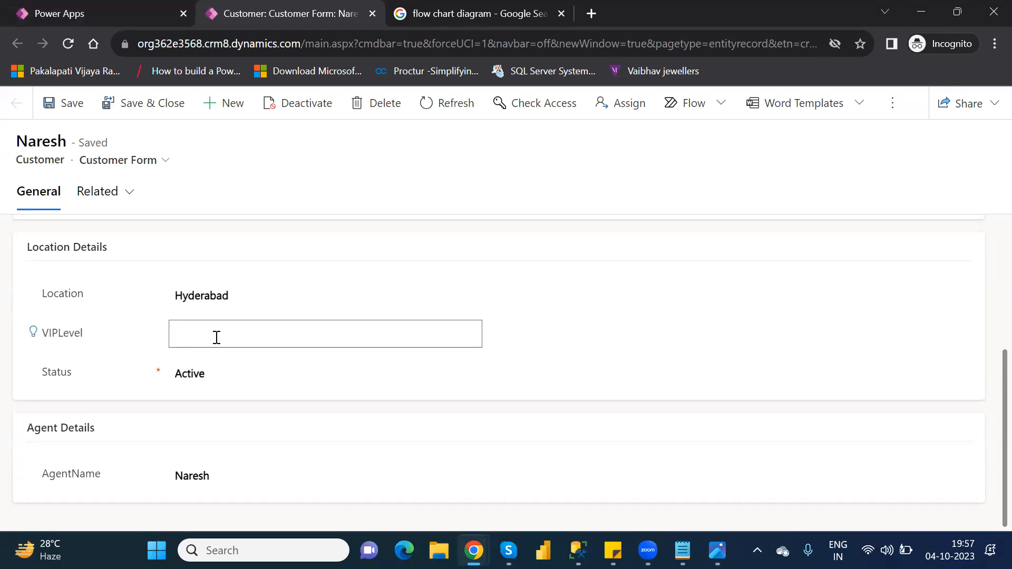
pyautogui.write('1')
pyautogui.click(370, 366)
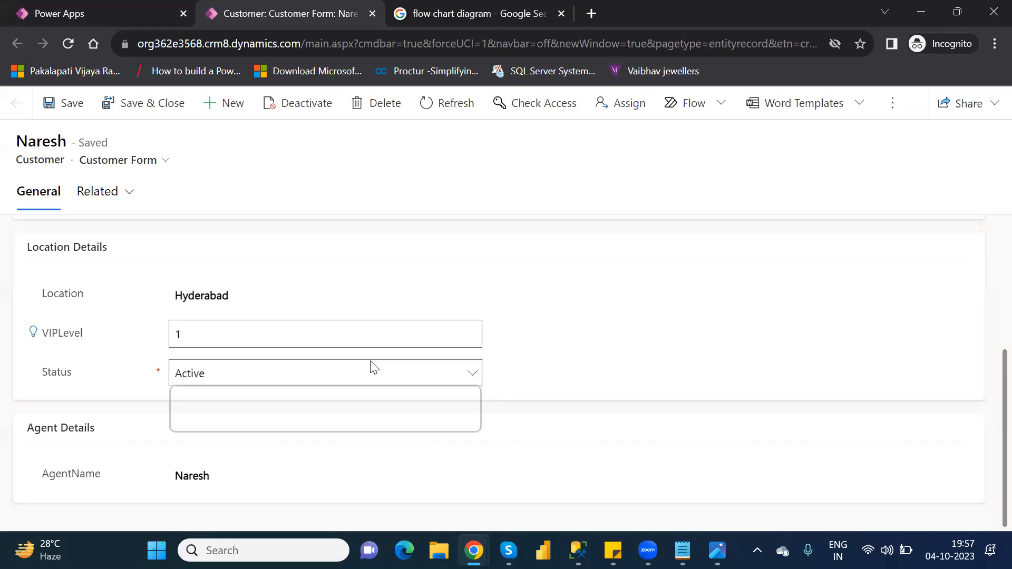
pyautogui.click(551, 348)
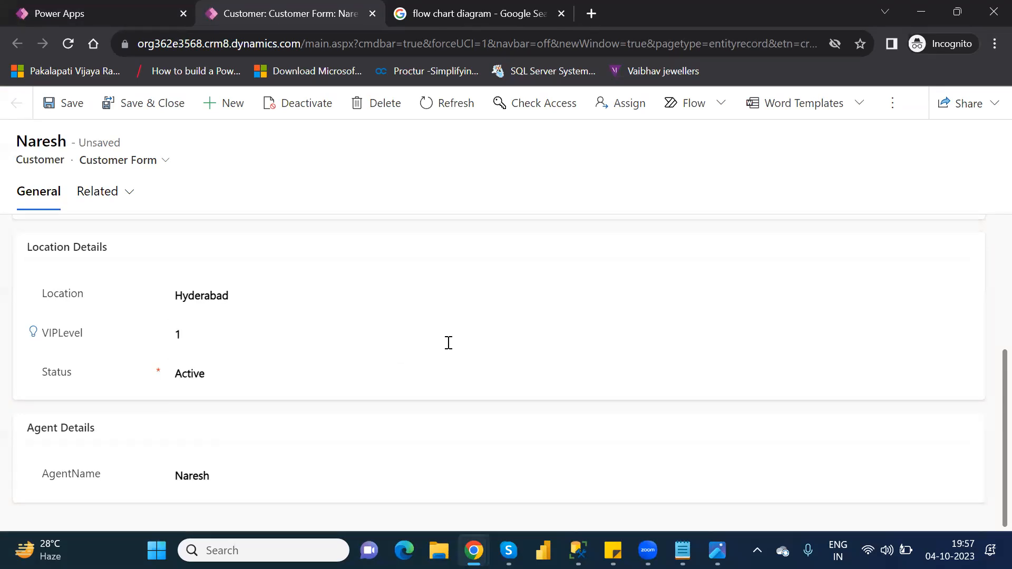
pyautogui.click(34, 332)
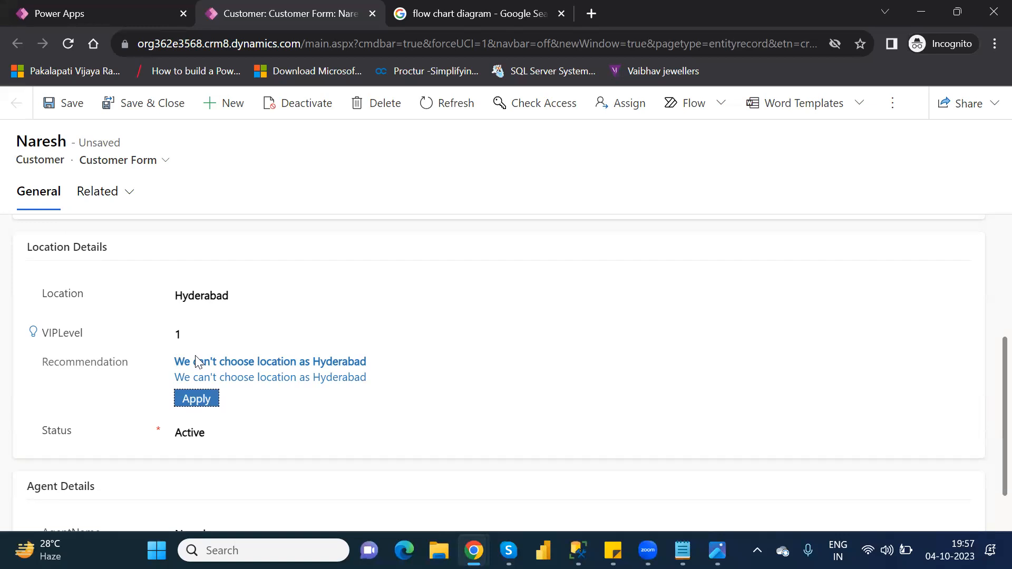
# - Apply the Hyderabad recommendation, clear VIPLevel, and redisplay the recommendation for the empty field
pyautogui.click(183, 329)
pyautogui.press('BackSpace')
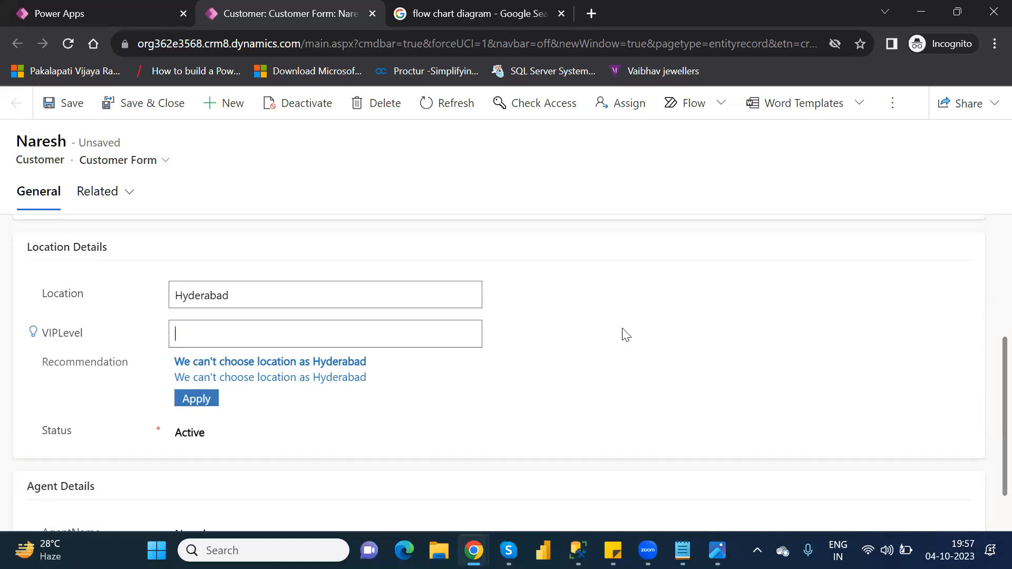
pyautogui.click(631, 332)
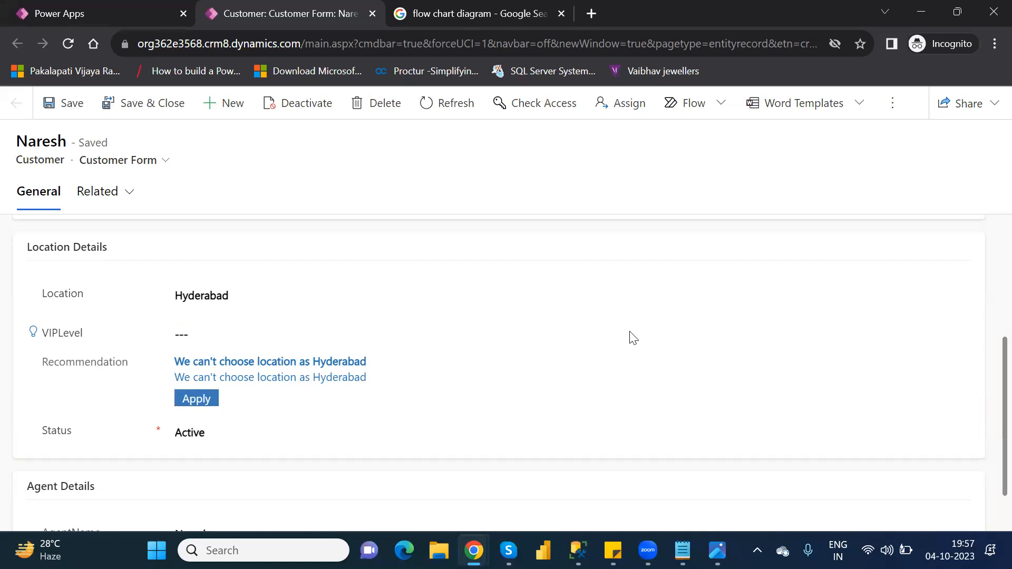
pyautogui.click(195, 399)
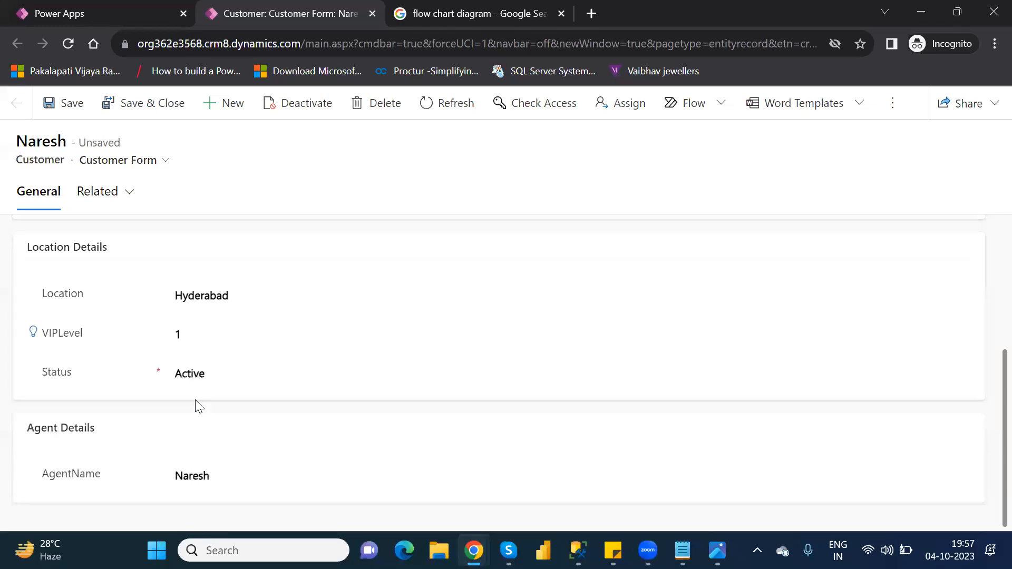
pyautogui.doubleClick(200, 334)
pyautogui.press('BackSpace')
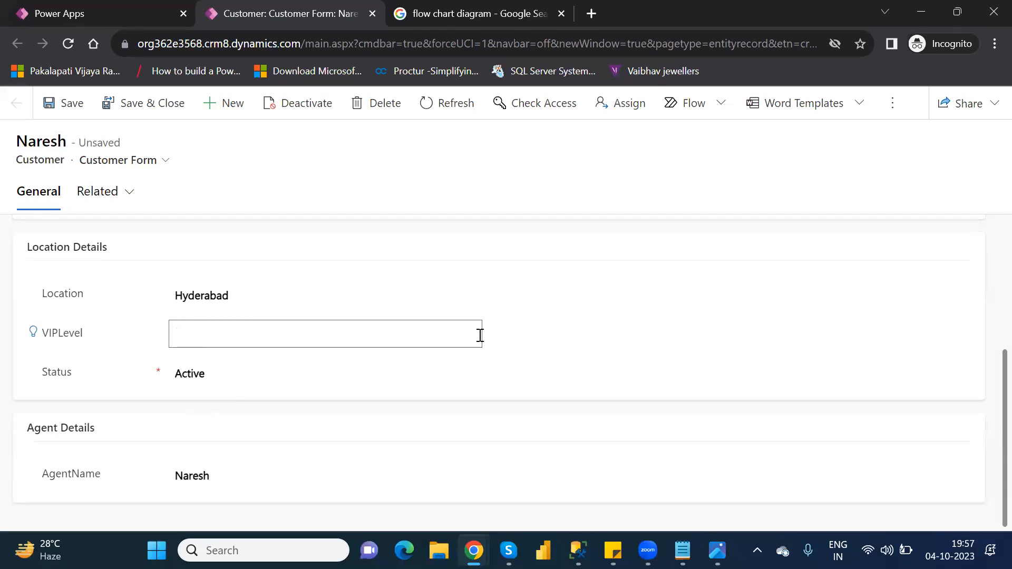
pyautogui.click(567, 331)
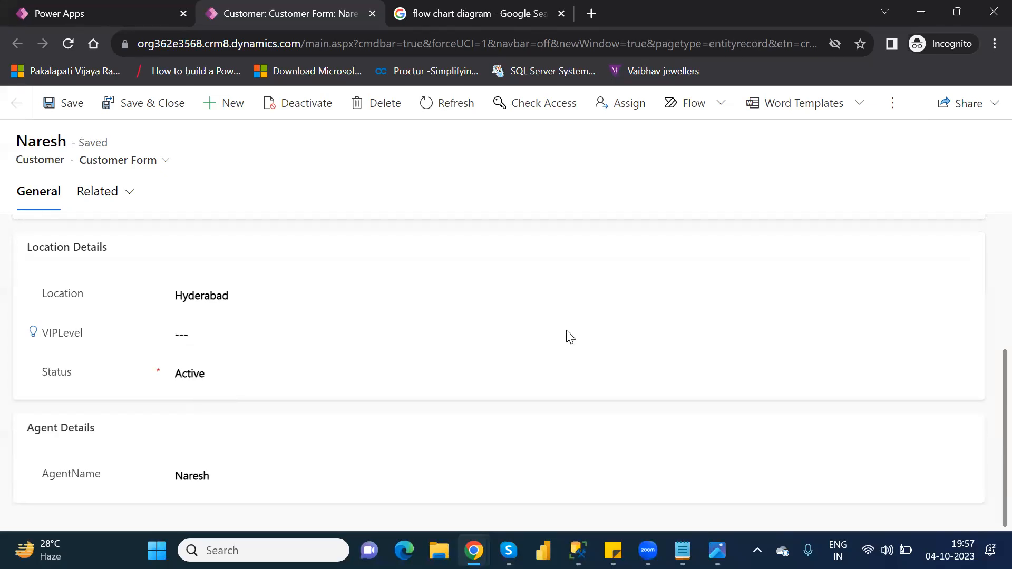
pyautogui.click(34, 333)
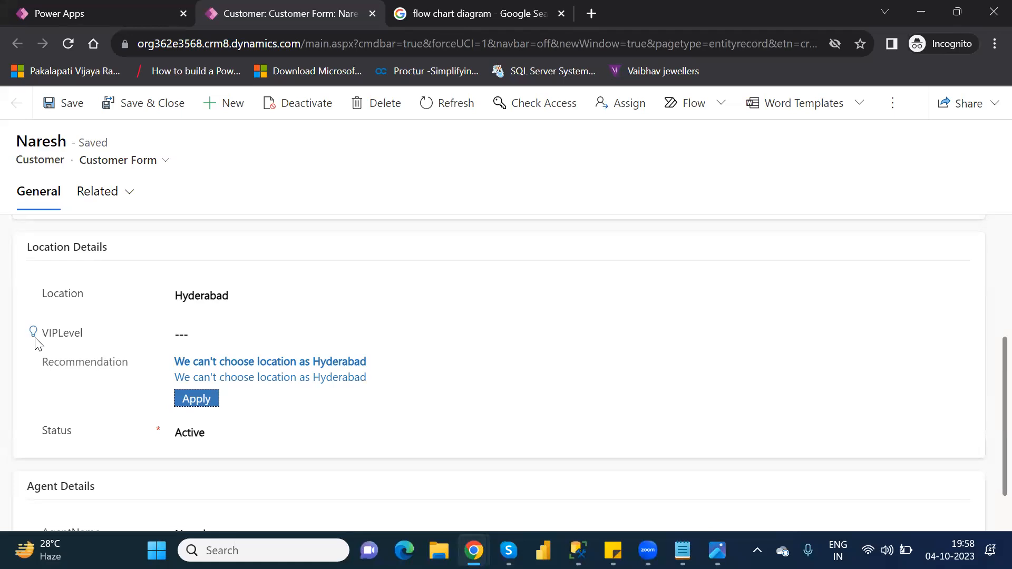
# - Save and close the customer record, then open the Customer table's Location and VIP Level Rule
pyautogui.click(156, 103)
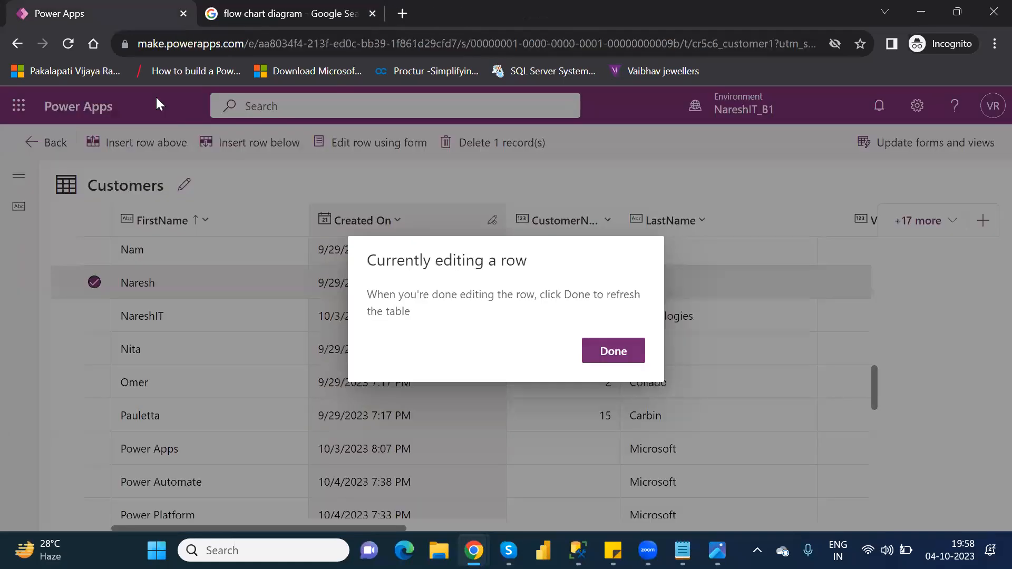
pyautogui.click(616, 349)
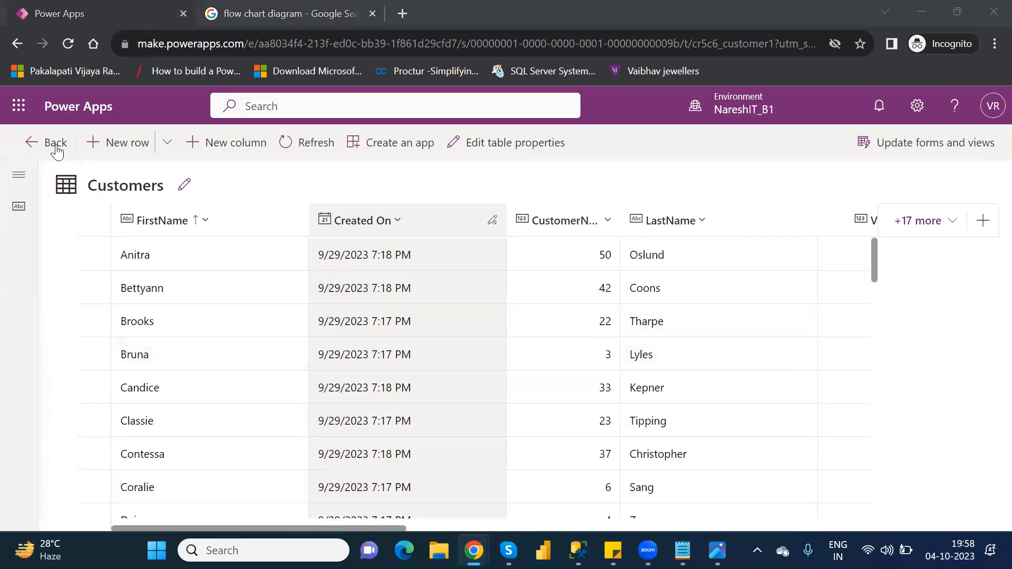
pyautogui.click(56, 151)
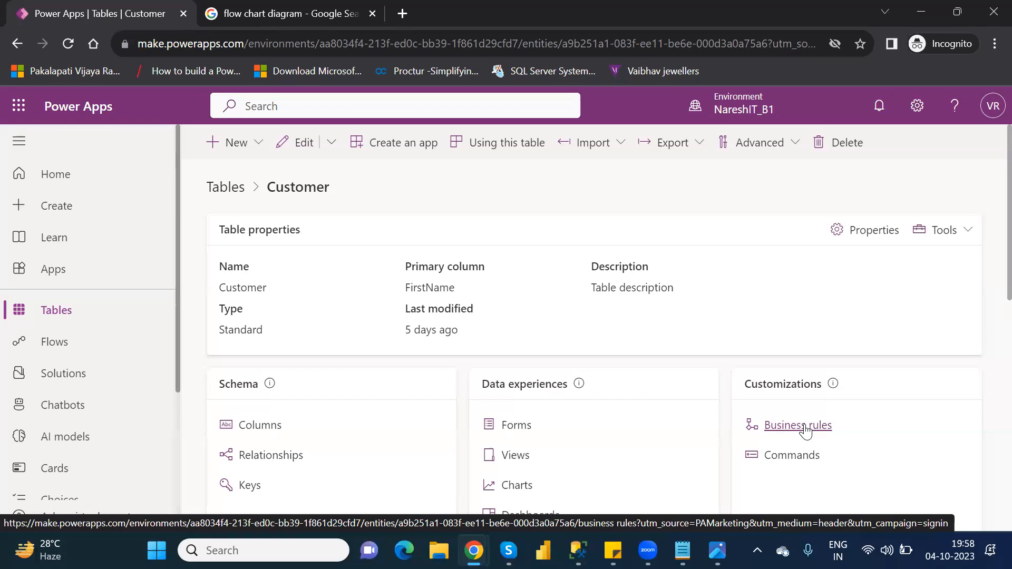
pyautogui.click(805, 430)
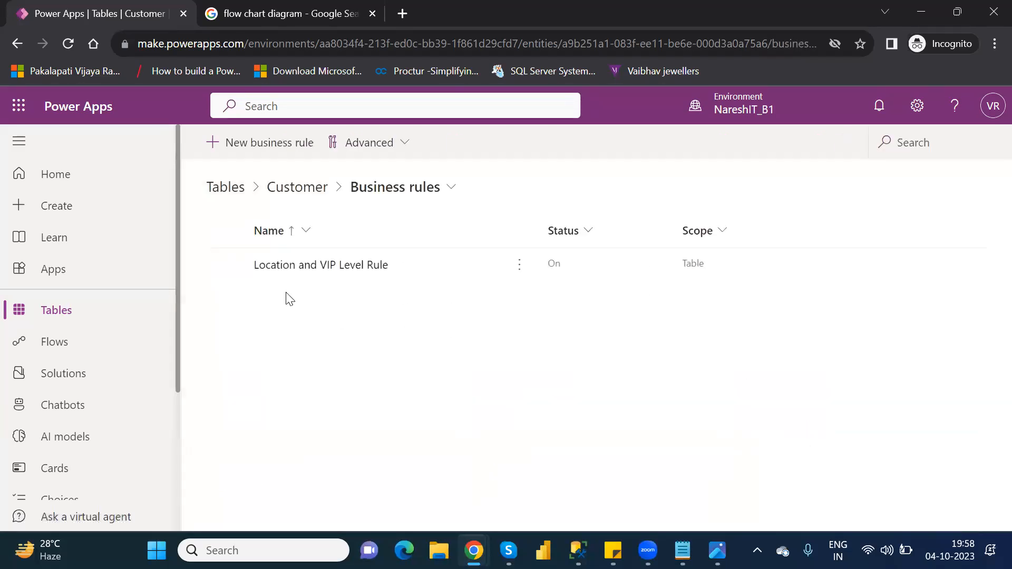
pyautogui.click(290, 268)
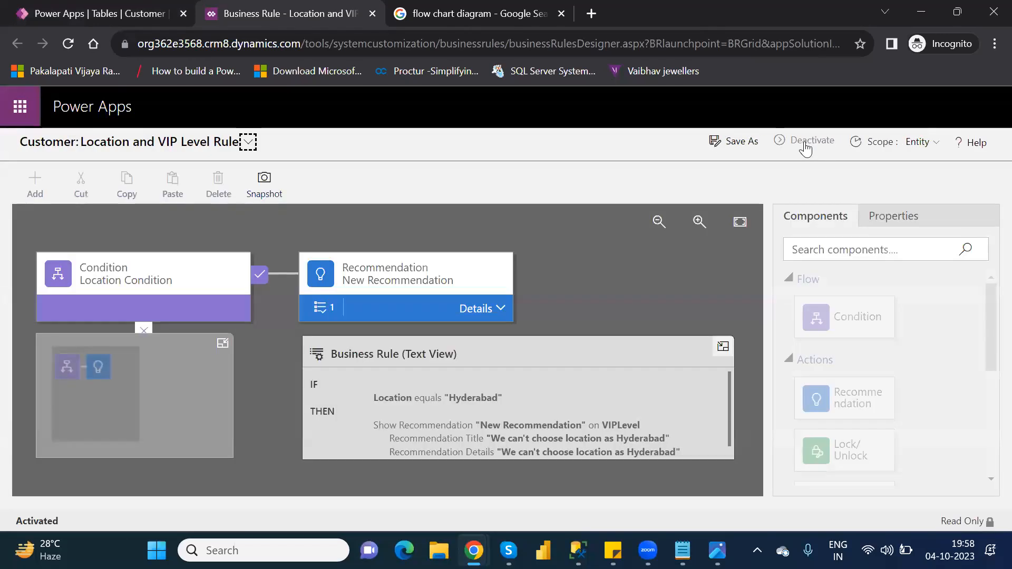
# - Deactivate the rule and delete its Hyderabad recommendation action, then bring up the Components list
pyautogui.click(807, 141)
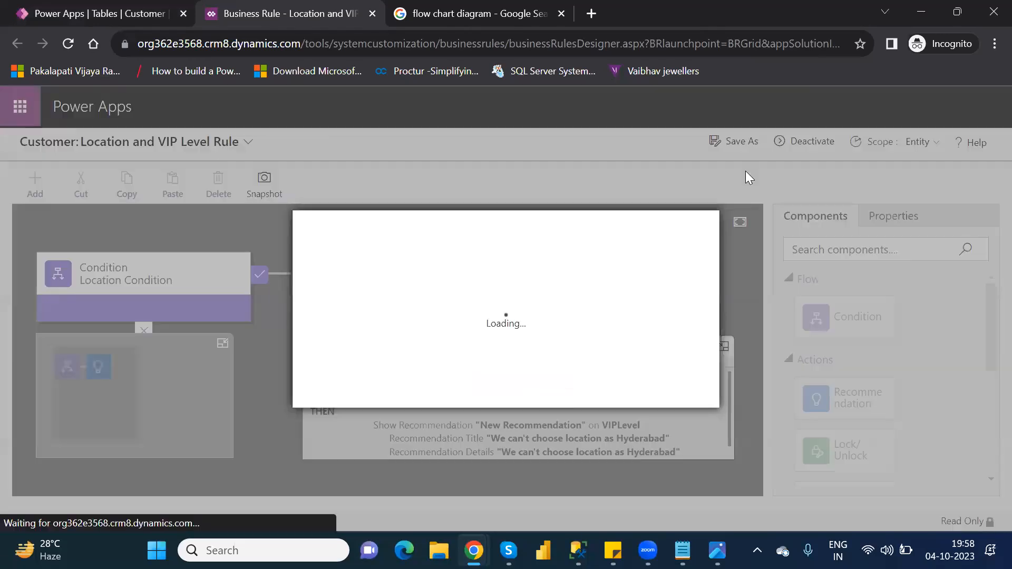
pyautogui.click(578, 393)
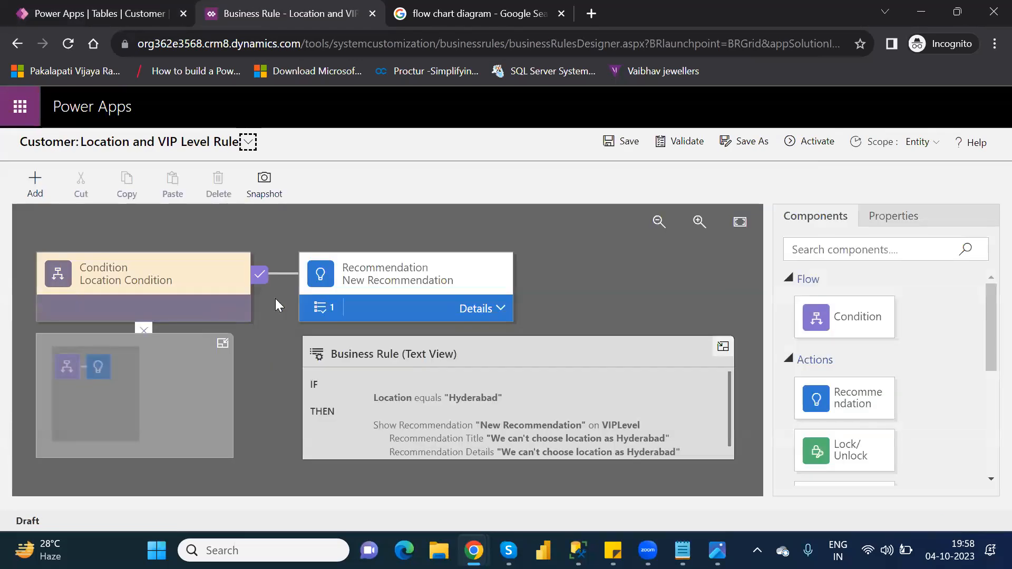
pyautogui.click(421, 278)
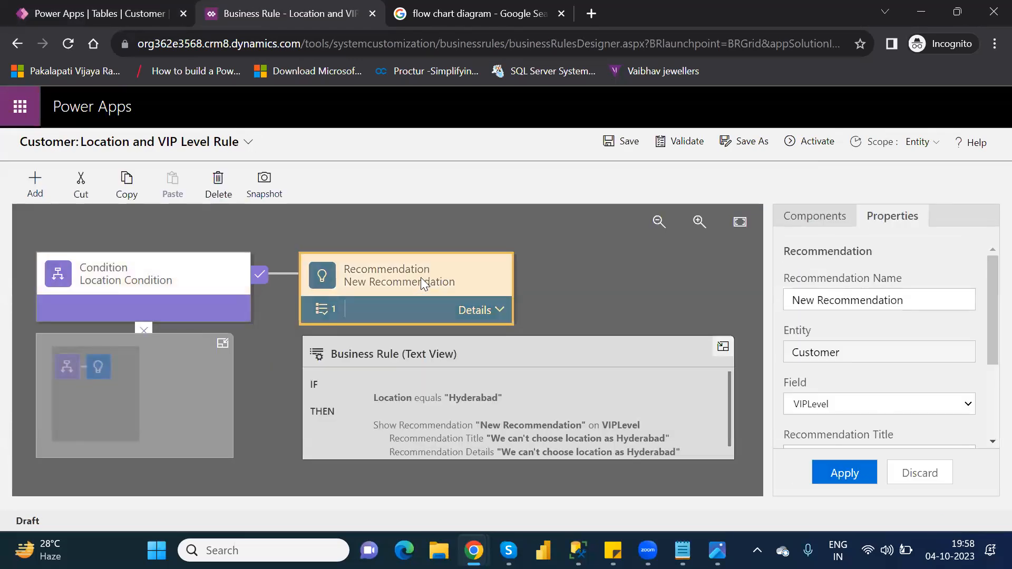
pyautogui.press('Delete')
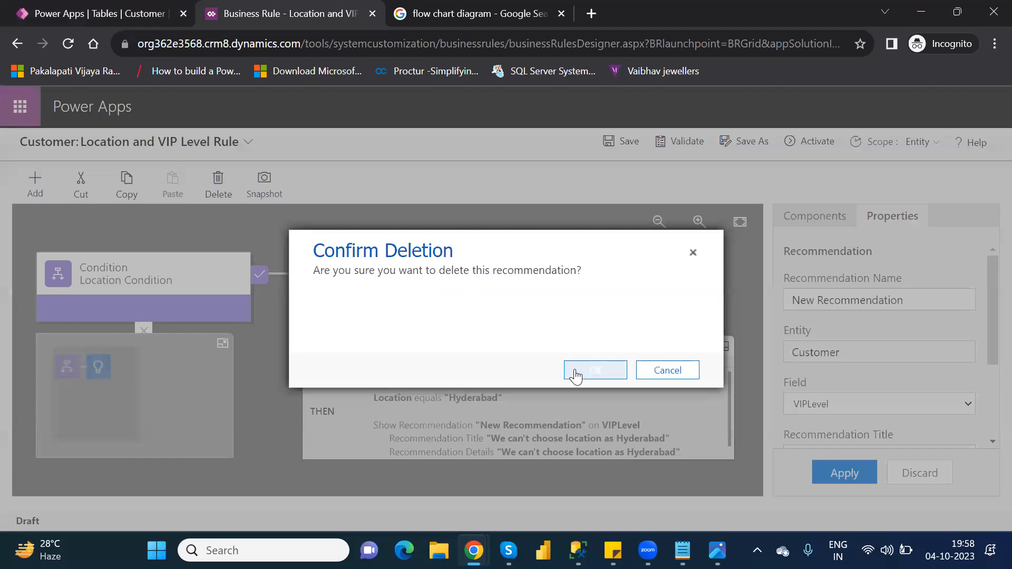
pyautogui.click(576, 376)
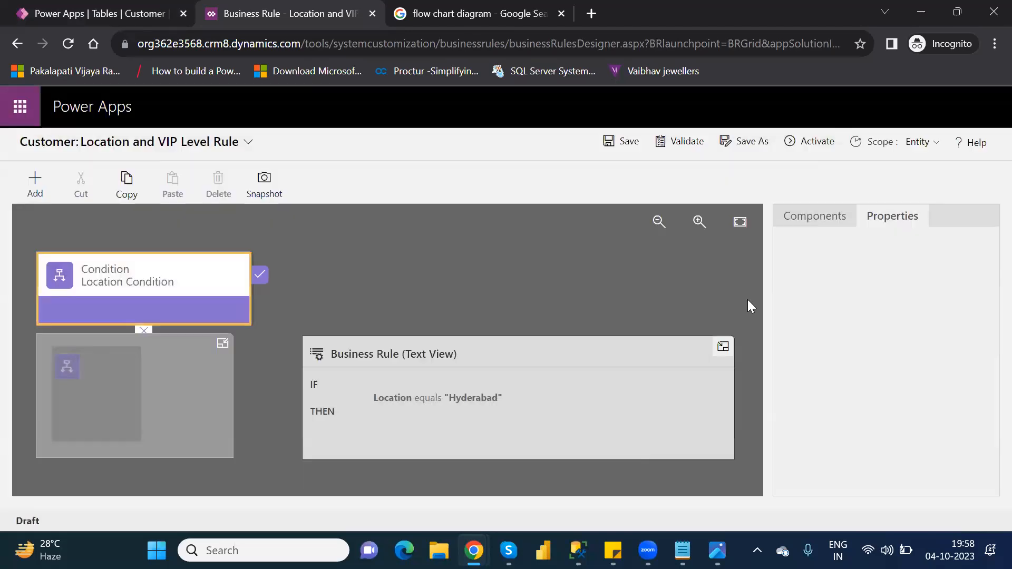
pyautogui.click(820, 224)
pyautogui.moveTo(987, 353); pyautogui.dragTo(987, 400)
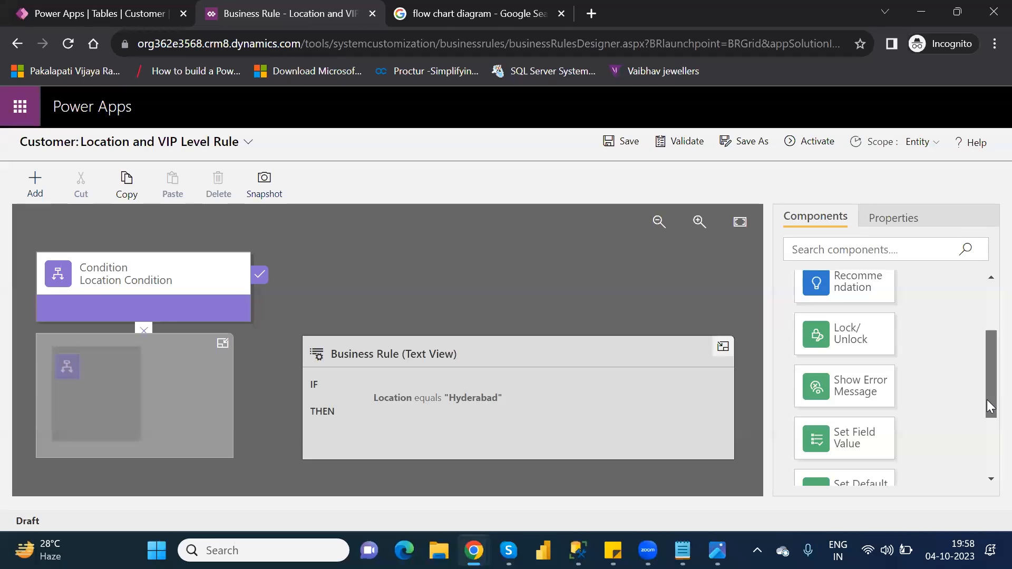
pyautogui.moveTo(987, 400)
pyautogui.mouseDown()
pyautogui.moveTo(989, 472)
pyautogui.moveTo(987, 388)
pyautogui.mouseUp()
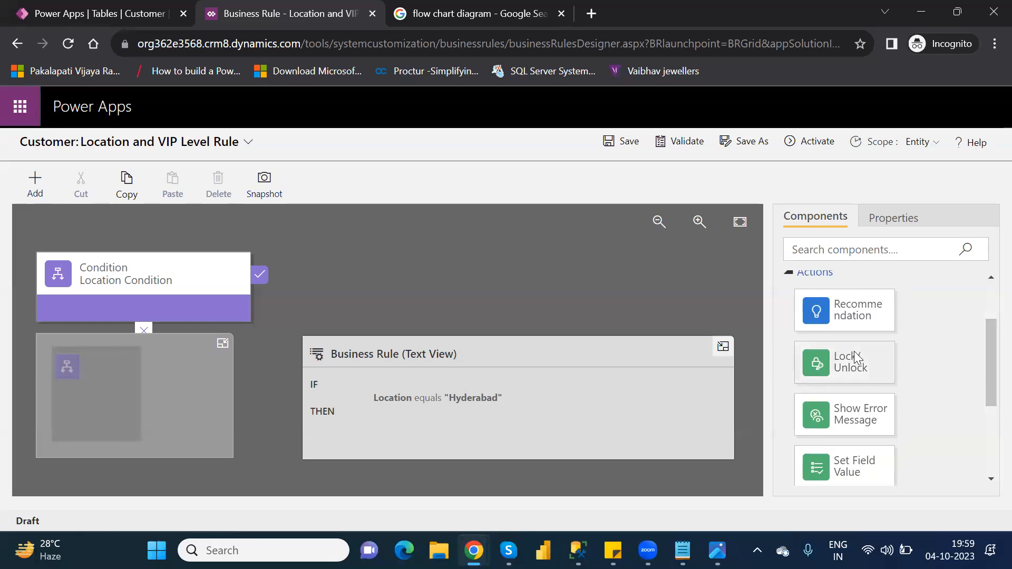
# - Add a Lock/Unlock action on VIPLevel to the Hyderabad condition's true branch
pyautogui.moveTo(857, 358); pyautogui.dragTo(277, 296)
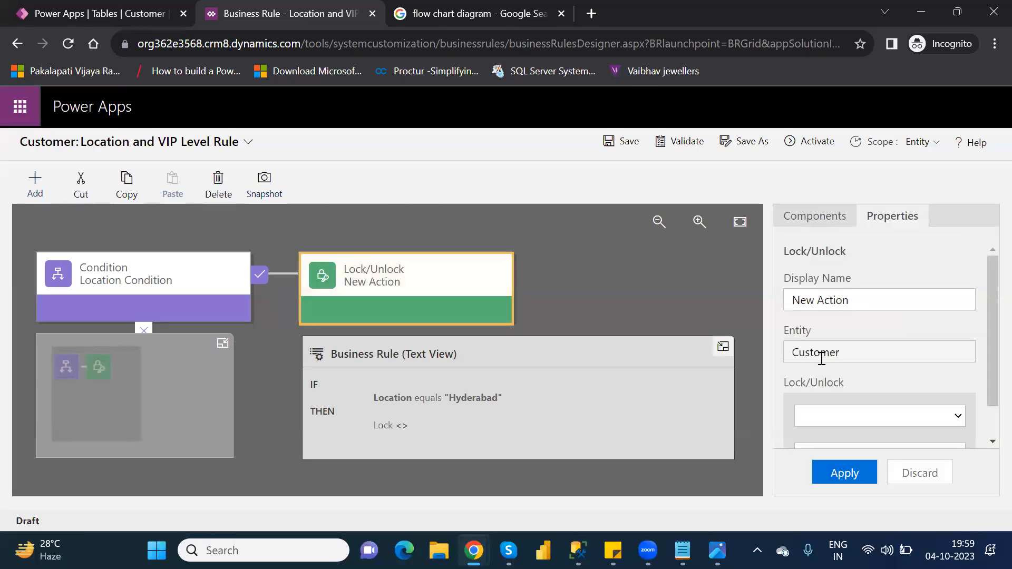
pyautogui.click(931, 418)
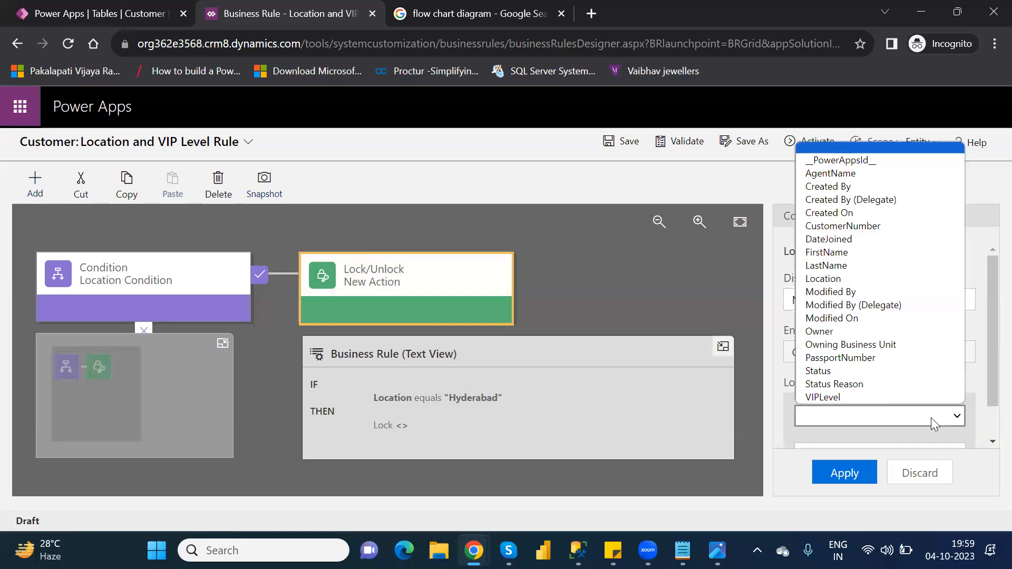
pyautogui.click(876, 397)
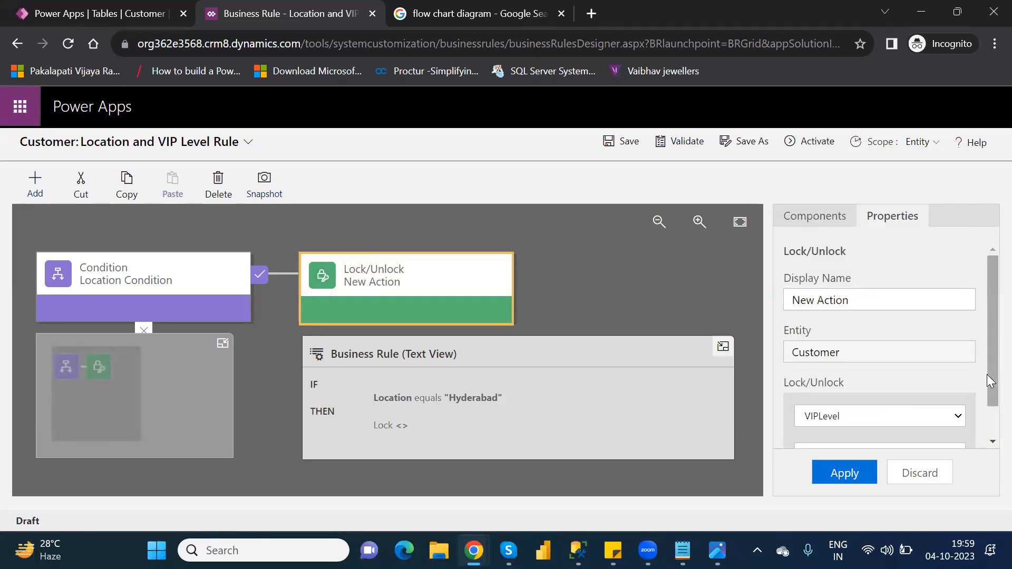
pyautogui.moveTo(987, 374); pyautogui.dragTo(986, 441)
pyautogui.click(844, 476)
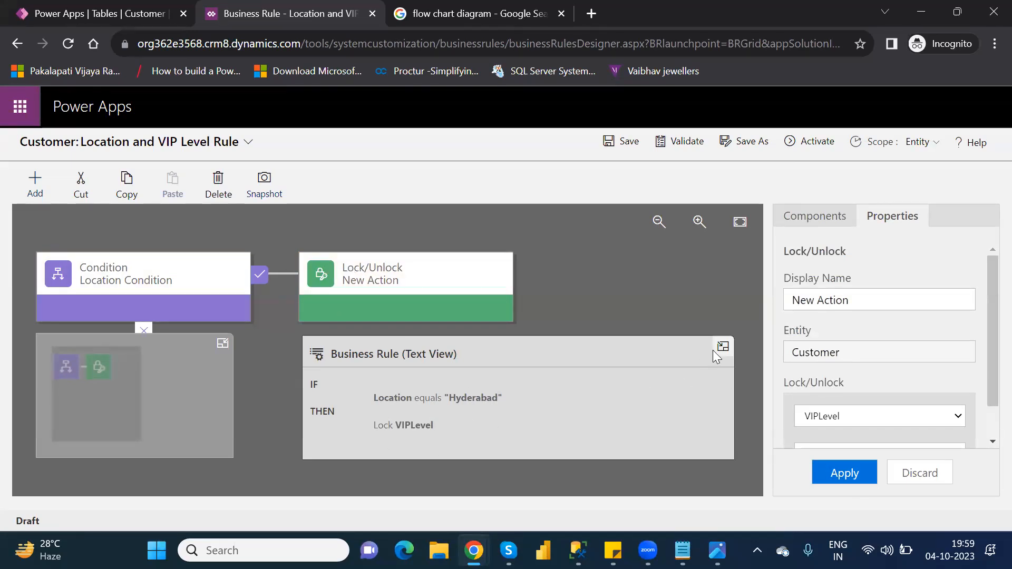
pyautogui.click(221, 344)
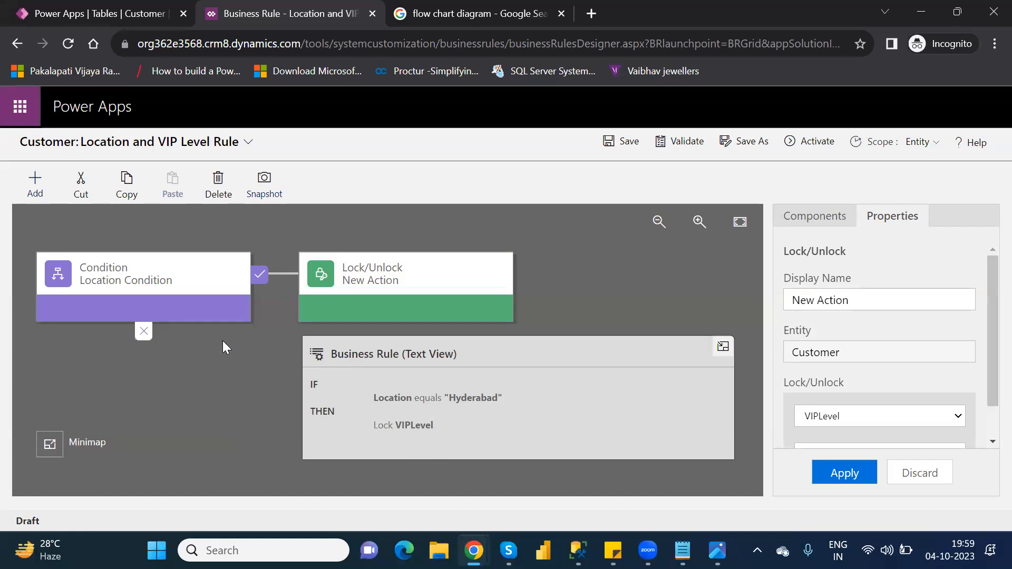
# - Drop a new condition on the Location Condition's else path, keep Source as Entity, and open its Field list
pyautogui.click(820, 219)
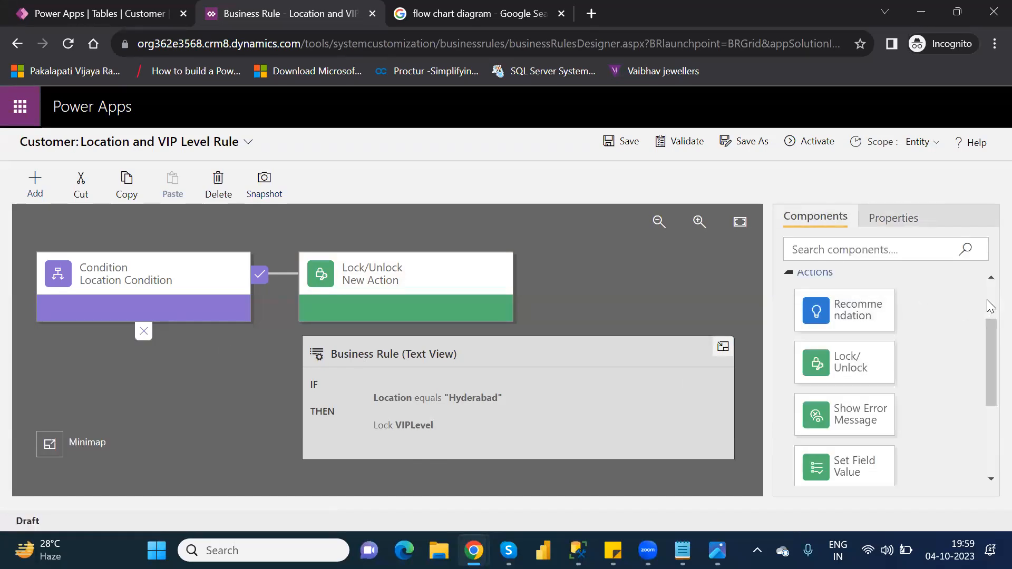
pyautogui.scroll(2, 991, 306)
pyautogui.moveTo(851, 318); pyautogui.dragTo(121, 354)
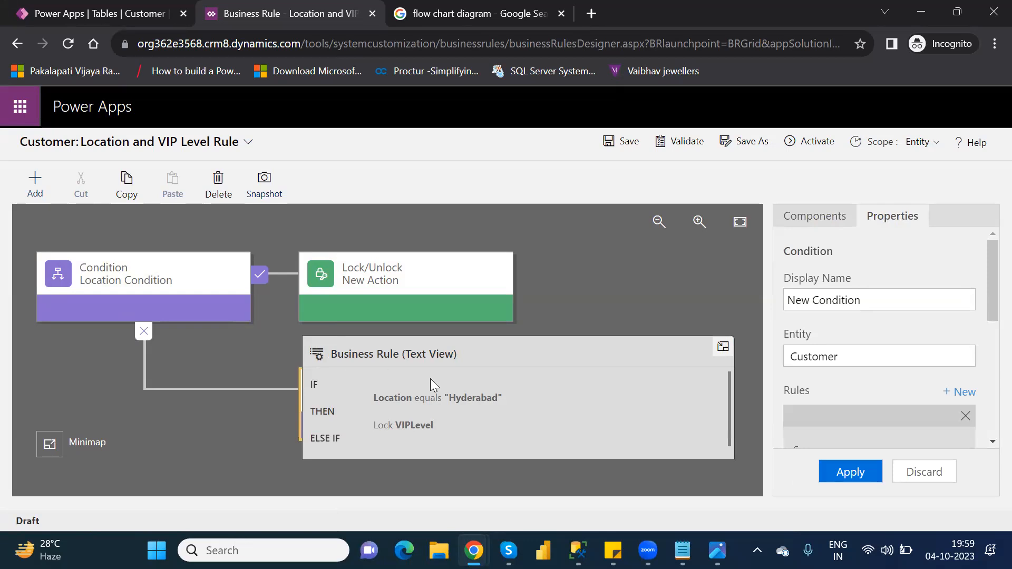
pyautogui.click(723, 346)
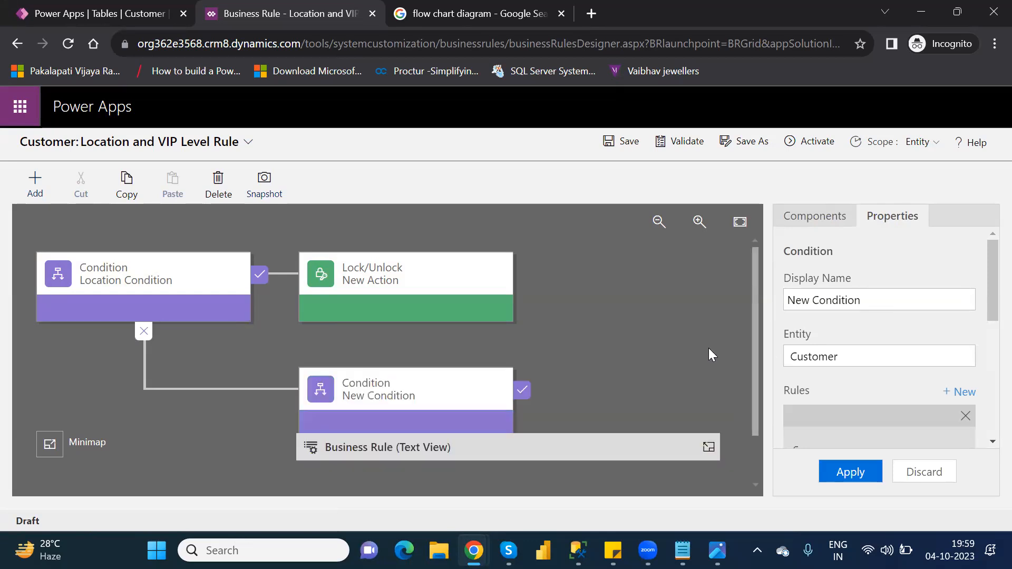
pyautogui.click(436, 381)
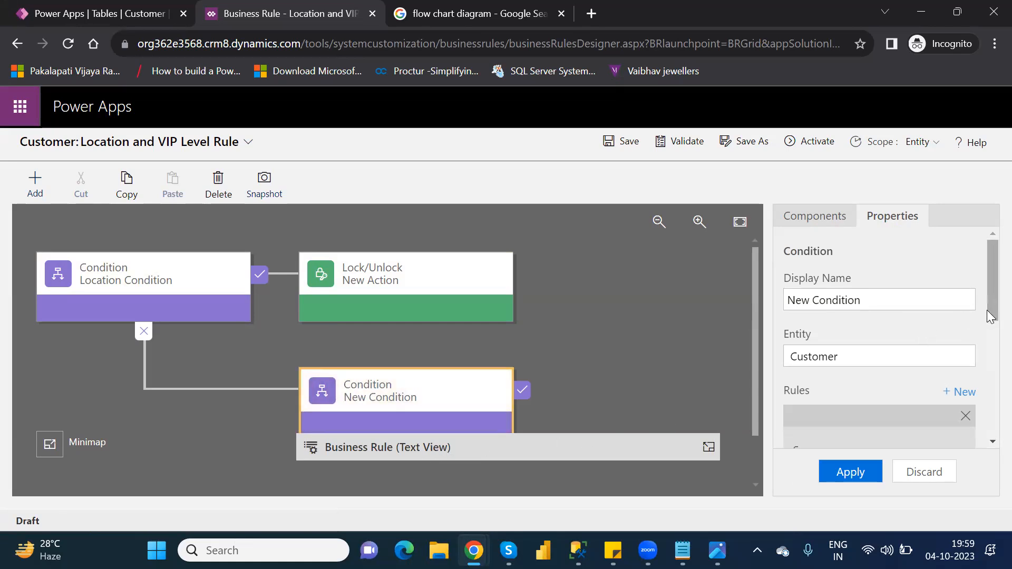
pyautogui.moveTo(987, 310); pyautogui.dragTo(989, 380)
pyautogui.scroll(-1, 987, 377)
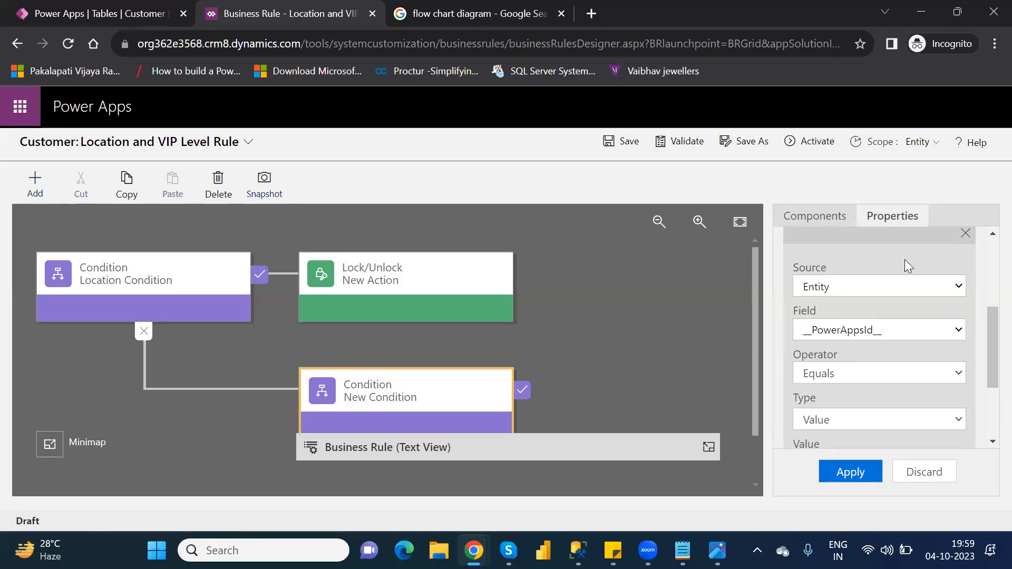
pyautogui.click(884, 282)
pyautogui.click(884, 282)
pyautogui.click(898, 332)
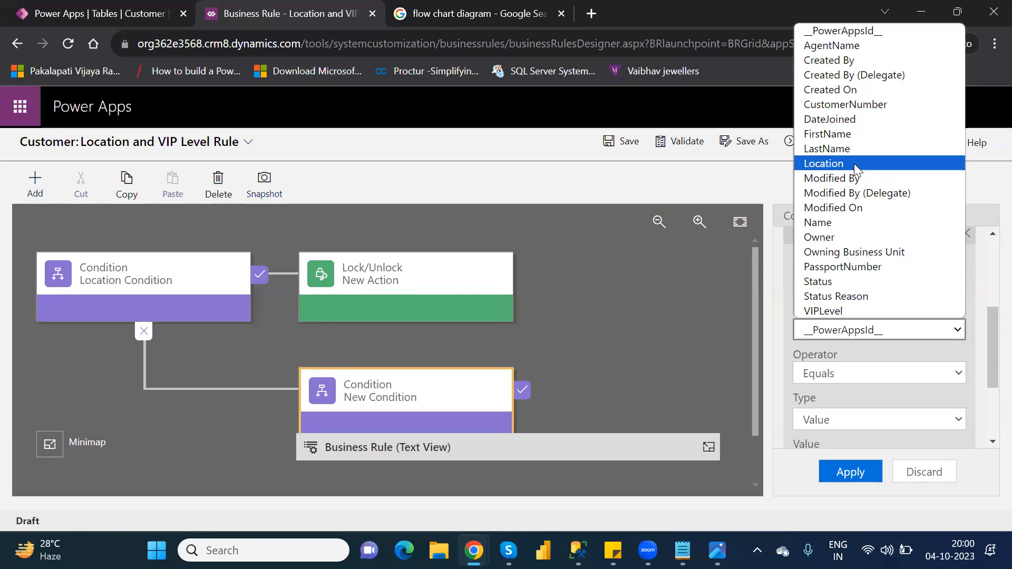
# - Set the new condition to AgentName equals 'NareshIT' and apply it
pyautogui.click(853, 51)
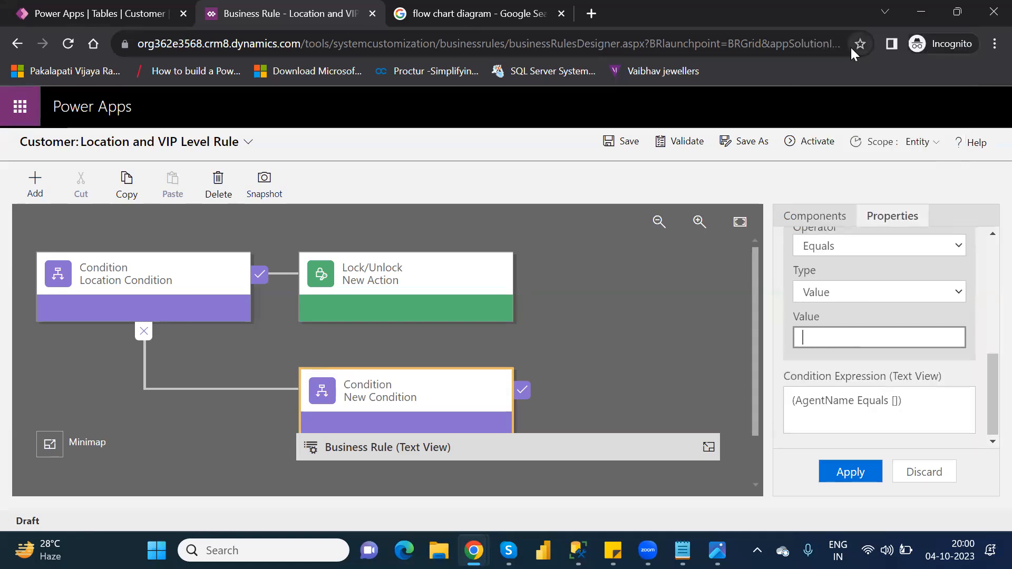
pyautogui.click(822, 342)
pyautogui.moveTo(987, 377); pyautogui.dragTo(987, 325)
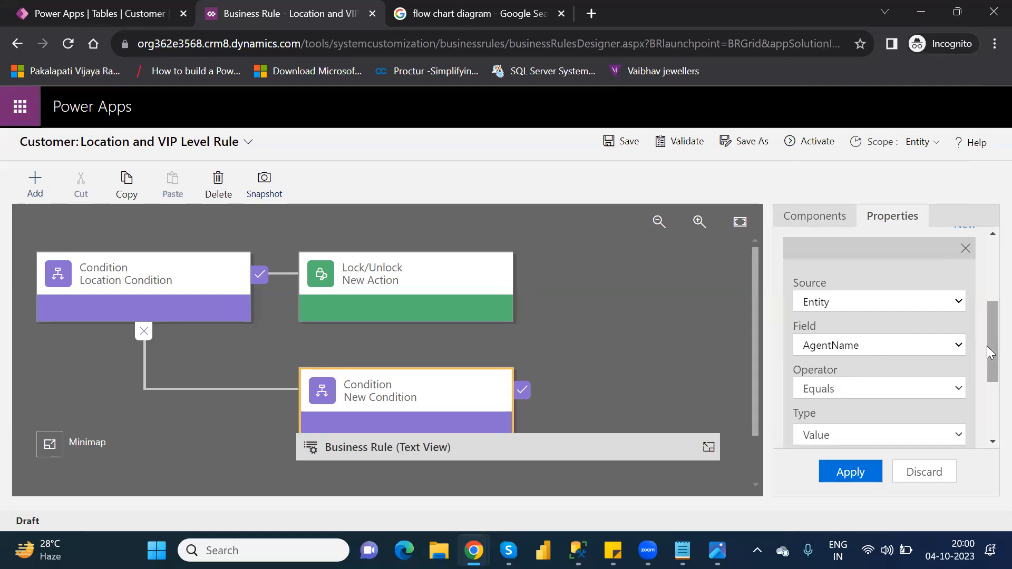
pyautogui.moveTo(987, 346); pyautogui.dragTo(987, 402)
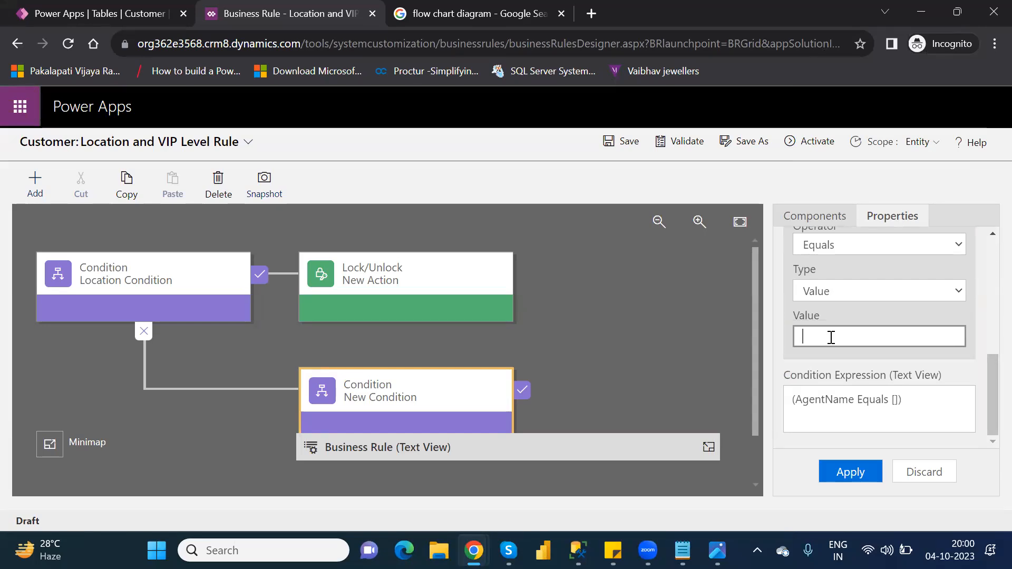
pyautogui.write('Naresh')
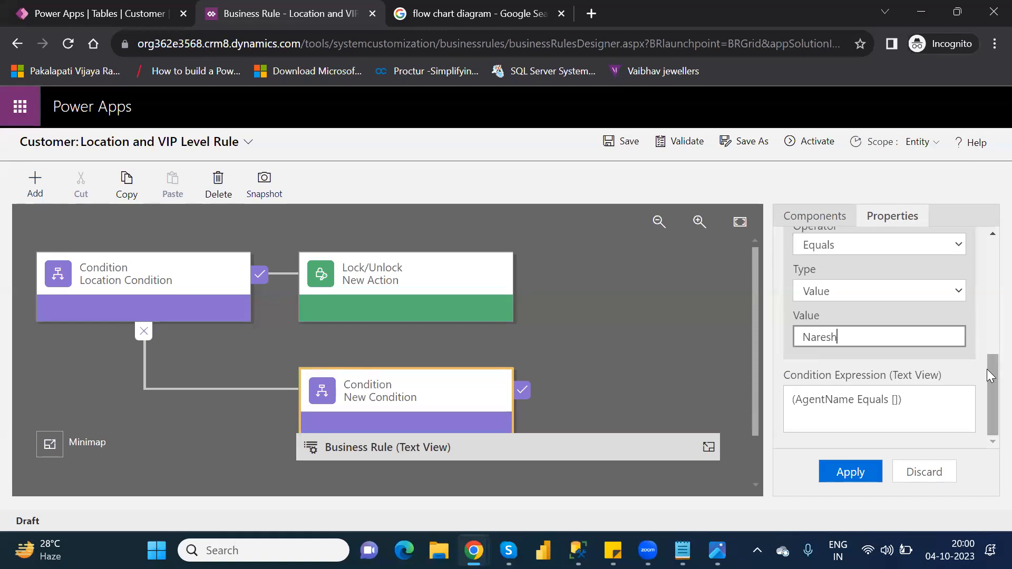
pyautogui.moveTo(989, 375)
pyautogui.mouseDown()
pyautogui.moveTo(987, 325)
pyautogui.moveTo(987, 367)
pyautogui.mouseUp()
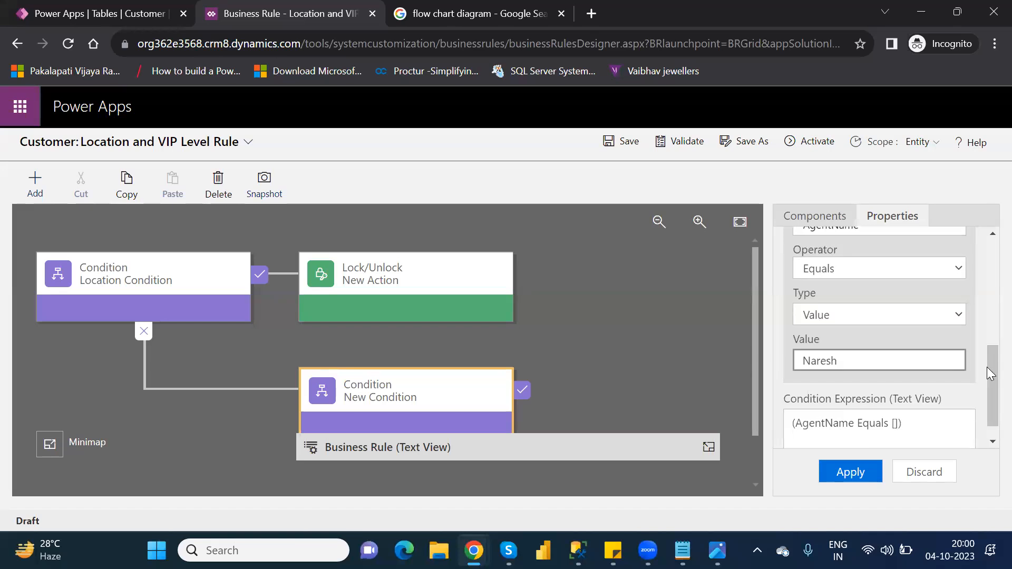
pyautogui.write('T')
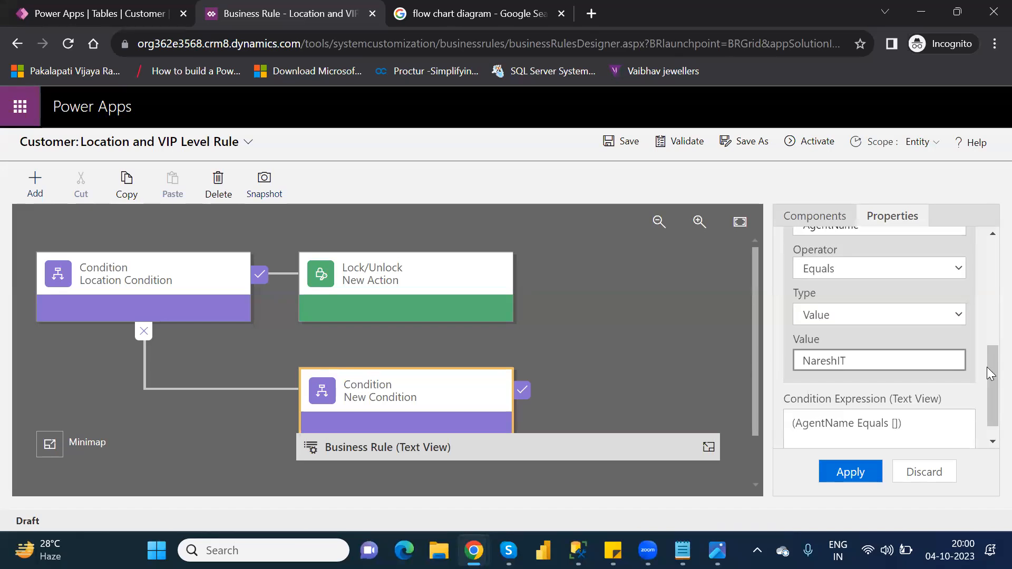
pyautogui.click(851, 472)
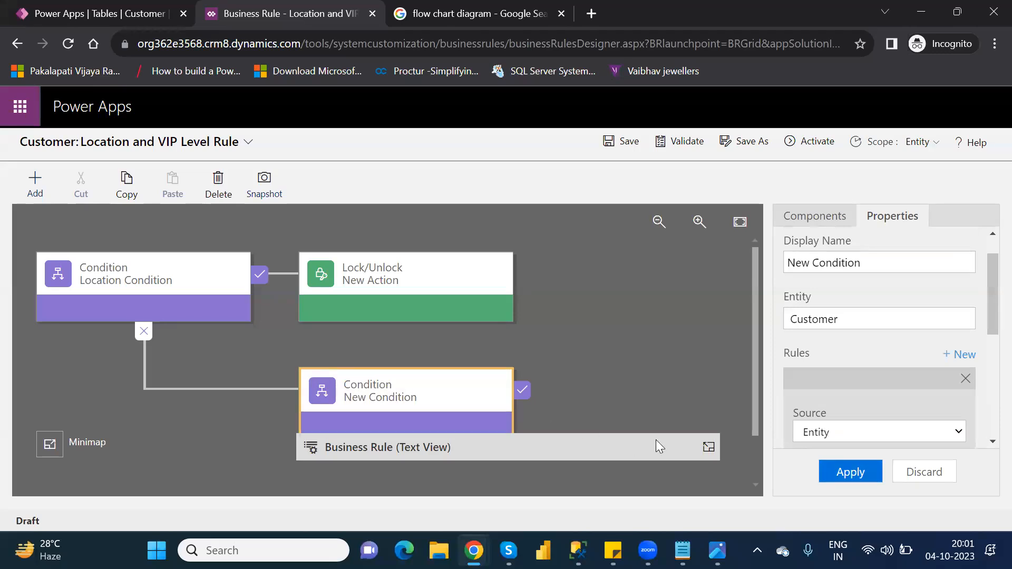
pyautogui.click(708, 447)
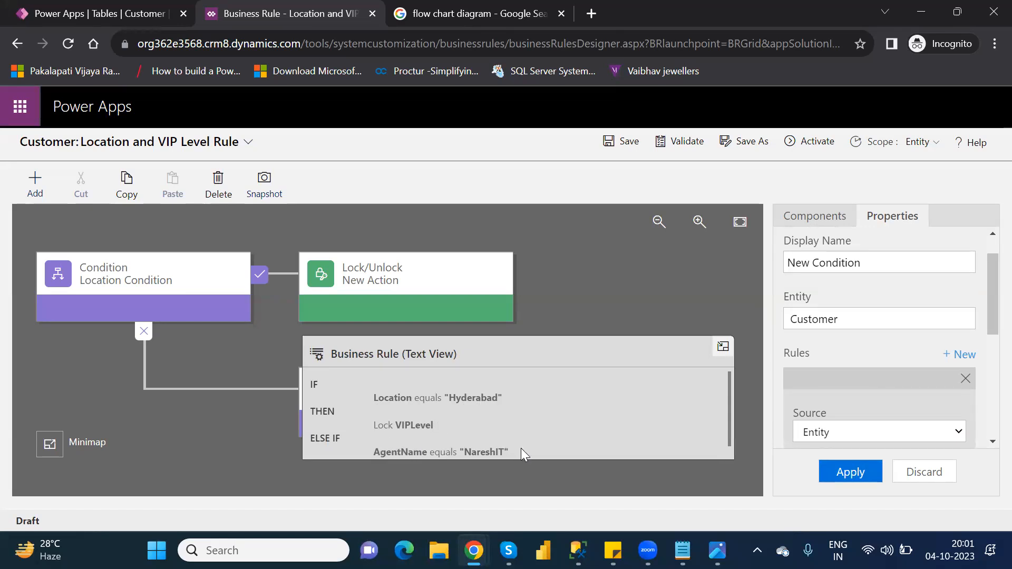
pyautogui.click(722, 348)
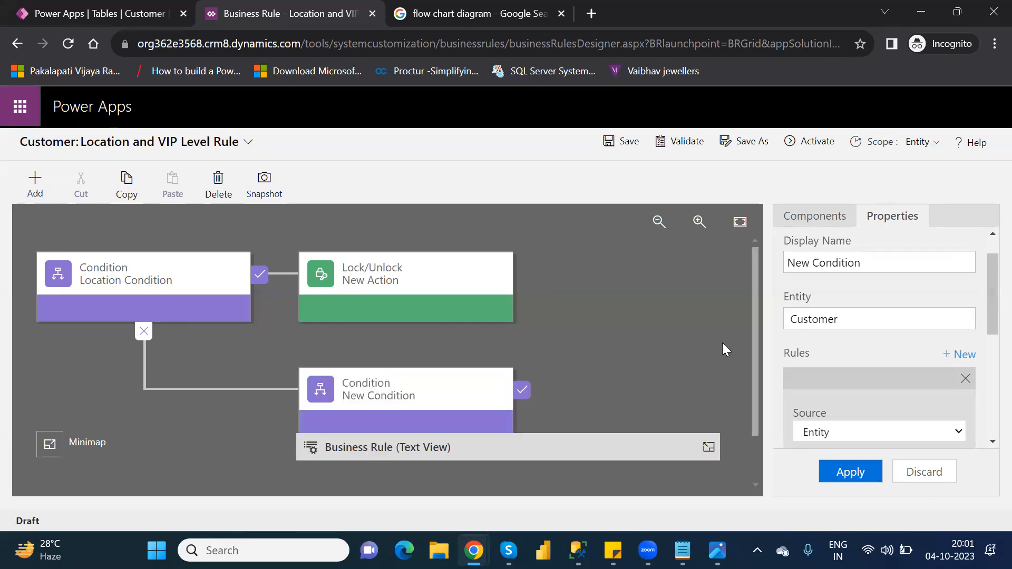
# - Add a Set Visibility action to the NareshIT condition's true branch with visibility set to No
pyautogui.click(788, 219)
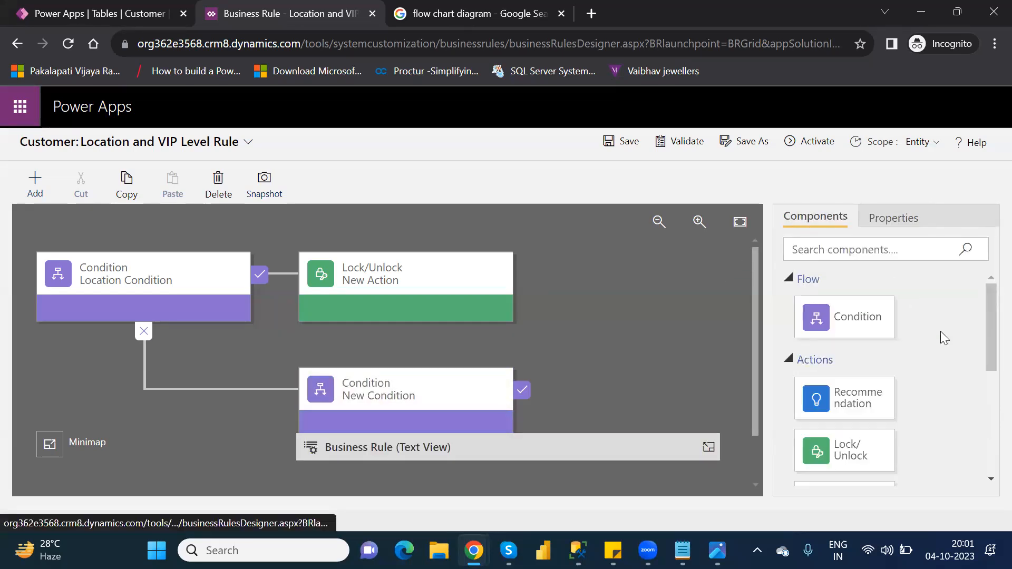
pyautogui.moveTo(987, 346); pyautogui.dragTo(990, 497)
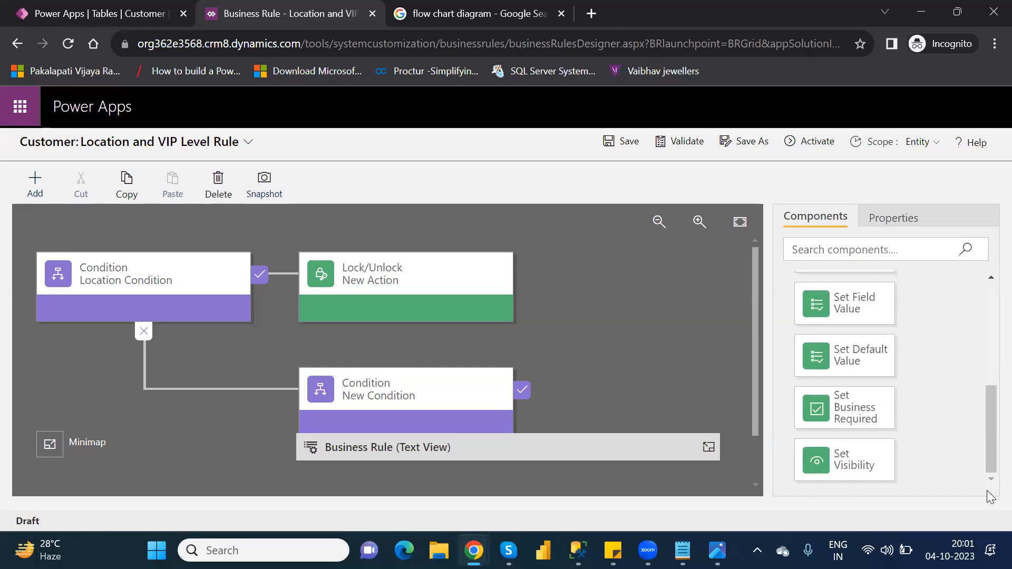
pyautogui.moveTo(860, 459); pyautogui.dragTo(537, 378)
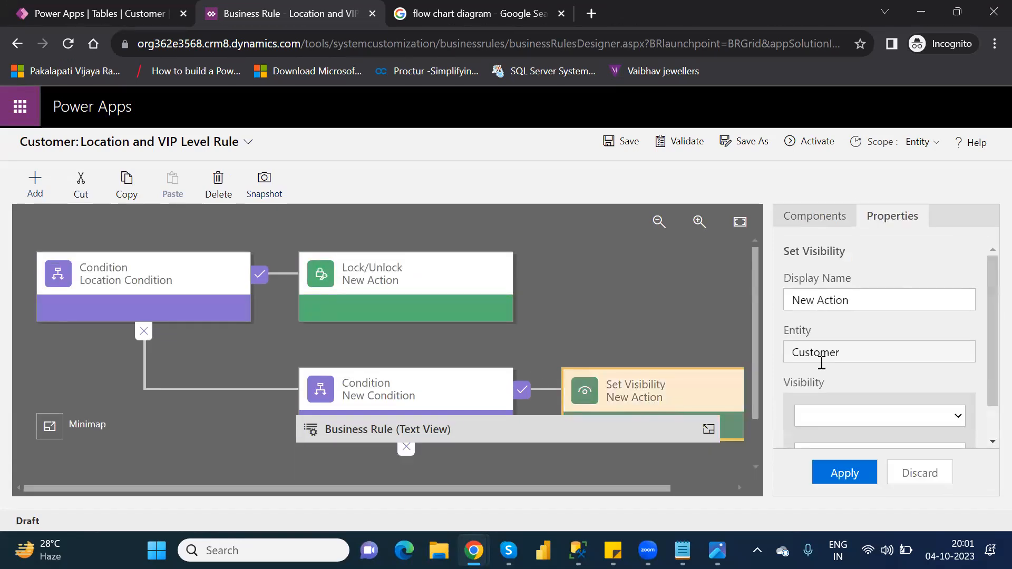
pyautogui.click(957, 417)
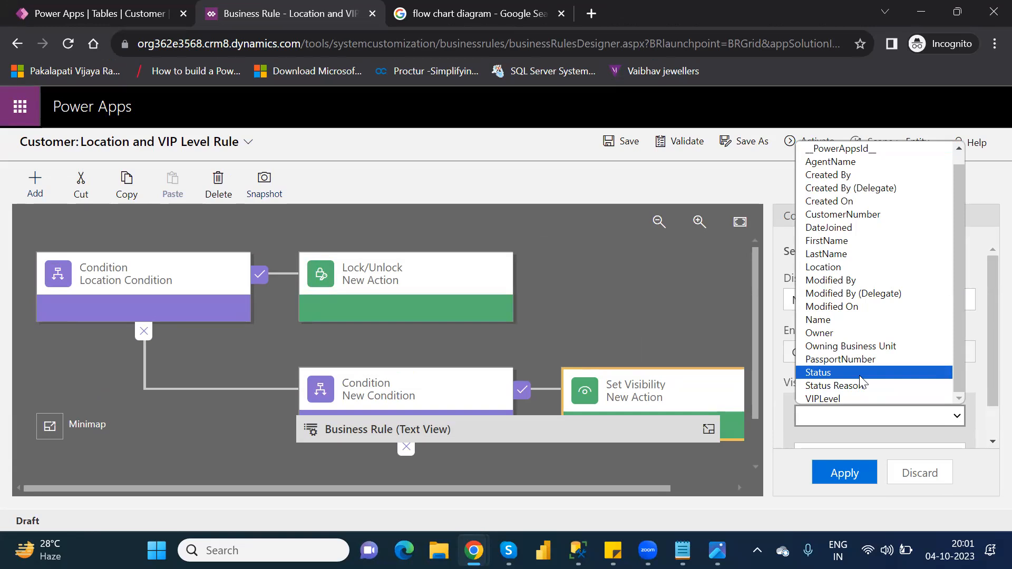
pyautogui.click(859, 374)
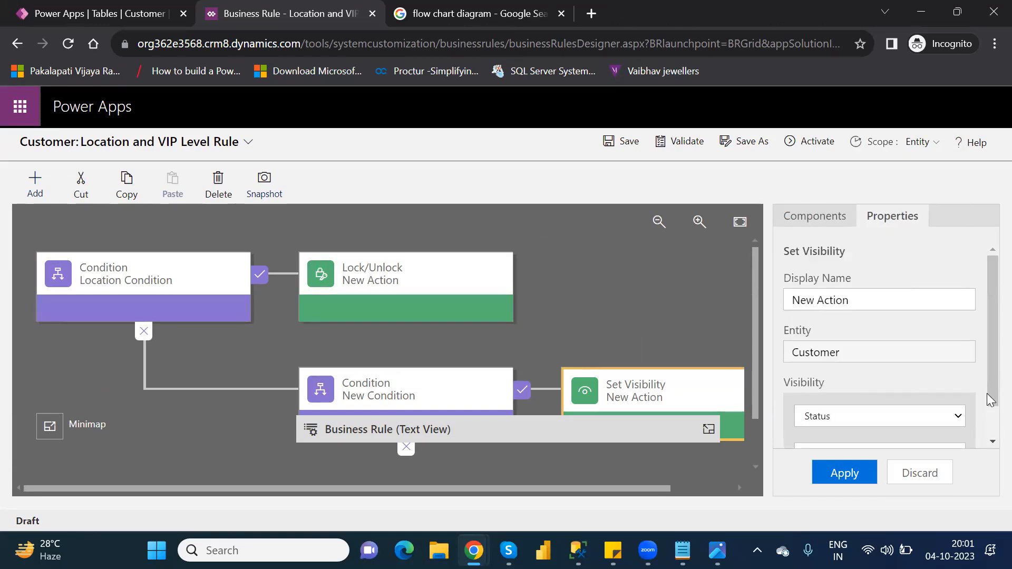
pyautogui.scroll(-1, 987, 422)
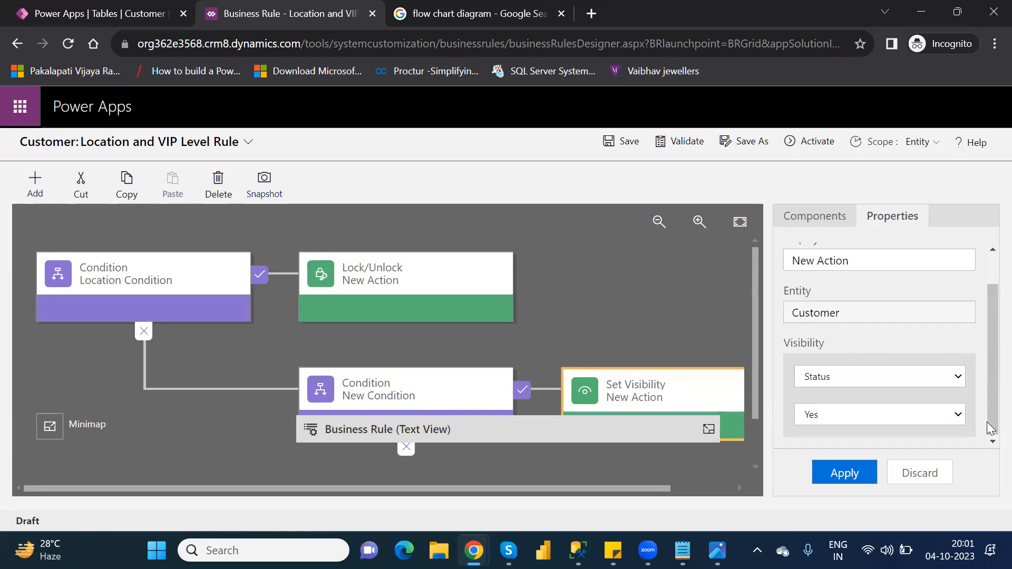
pyautogui.click(841, 415)
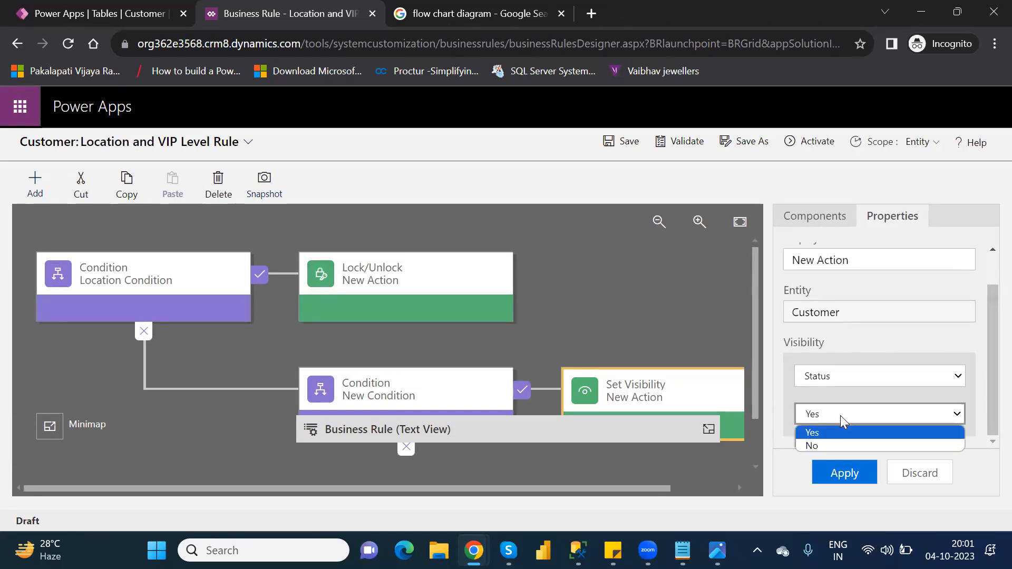
pyautogui.click(839, 446)
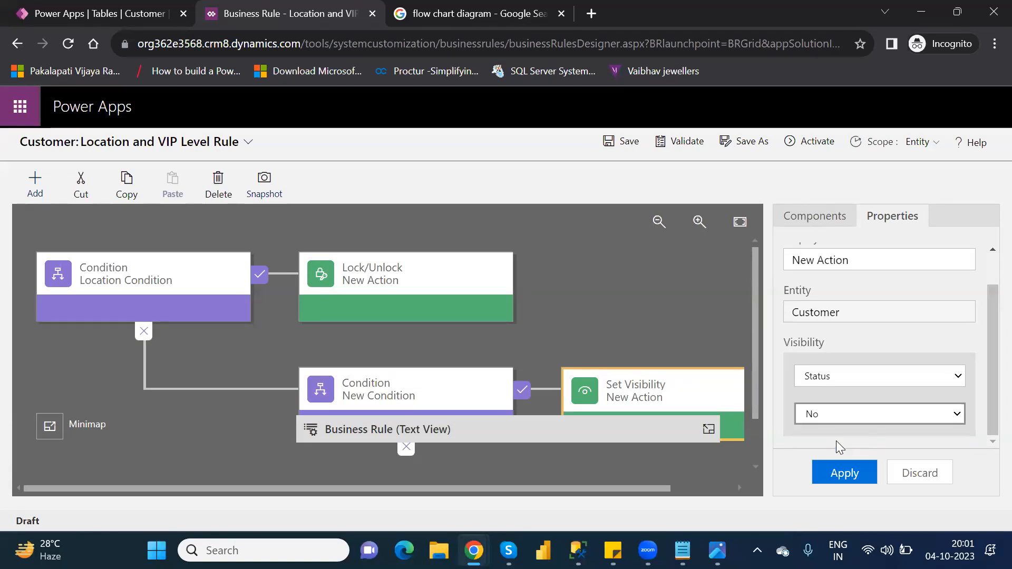
# - Change the action's field to PassportNumber, keep it hidden, and apply
pyautogui.click(861, 375)
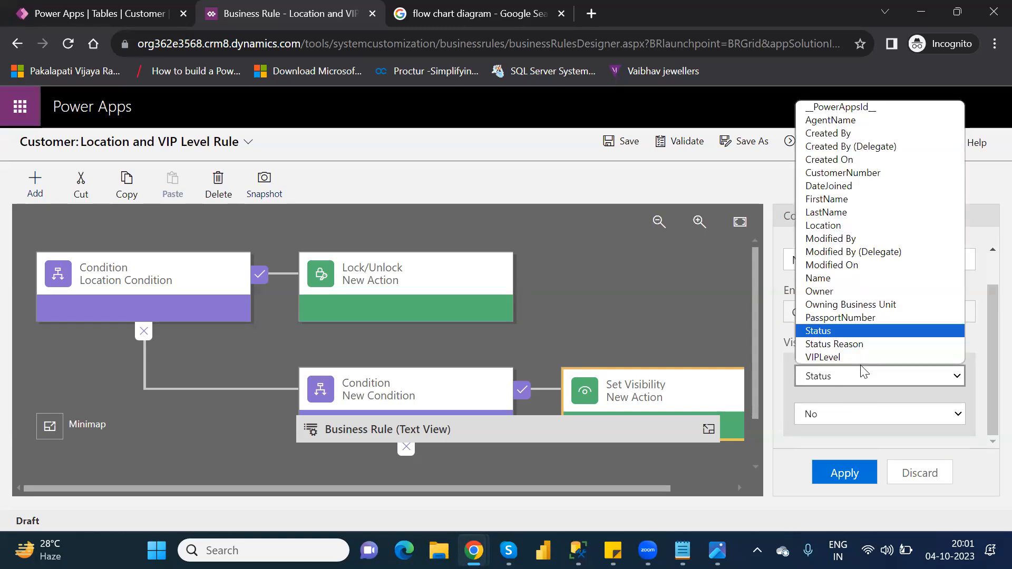
pyautogui.click(849, 318)
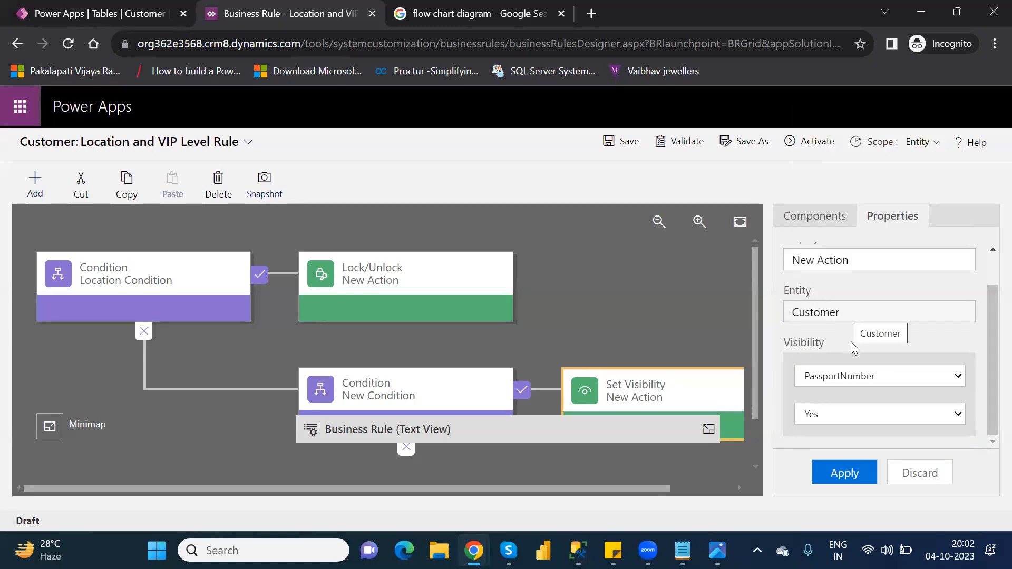
pyautogui.click(886, 417)
pyautogui.click(848, 446)
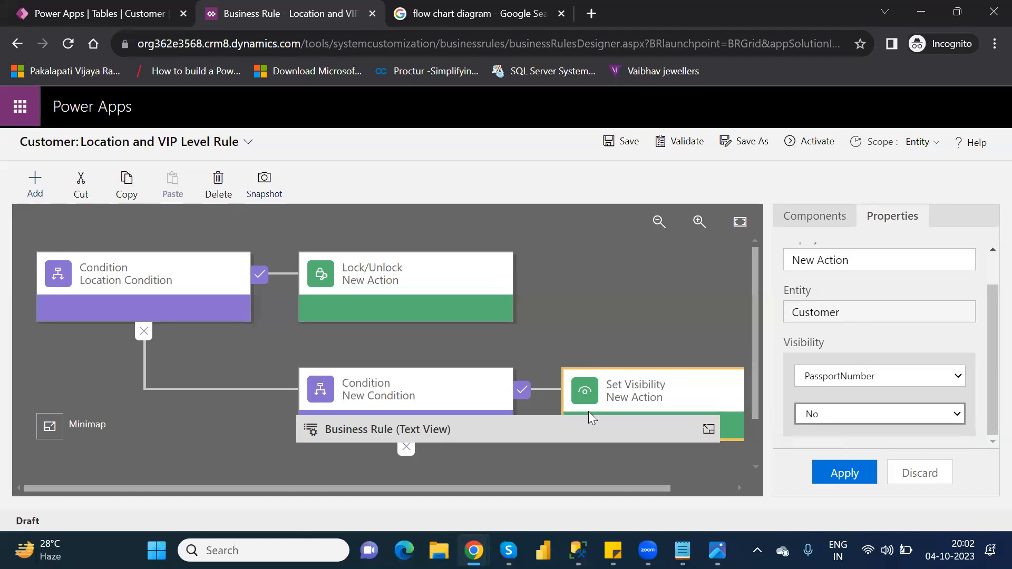
pyautogui.click(854, 473)
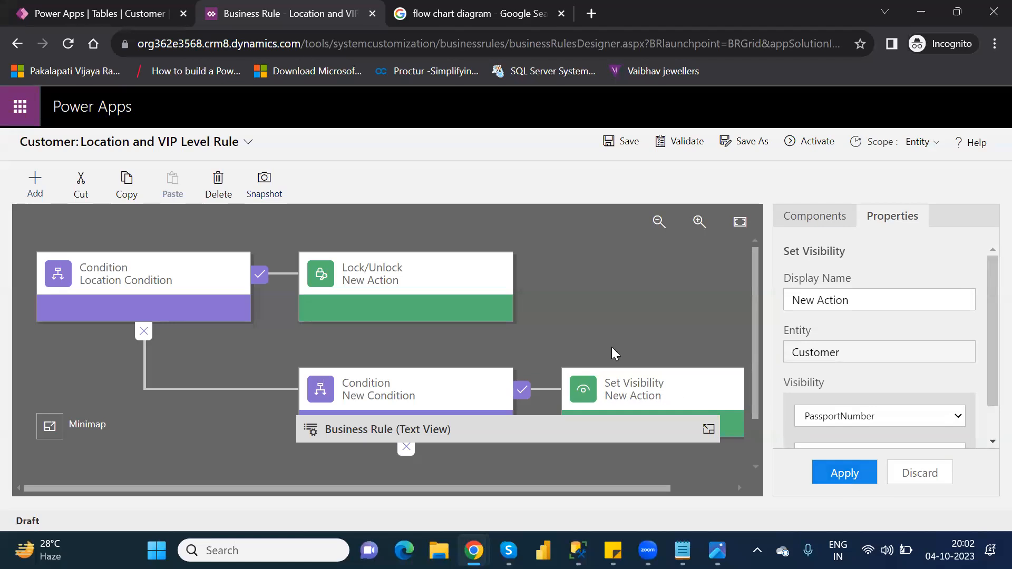
pyautogui.click(708, 429)
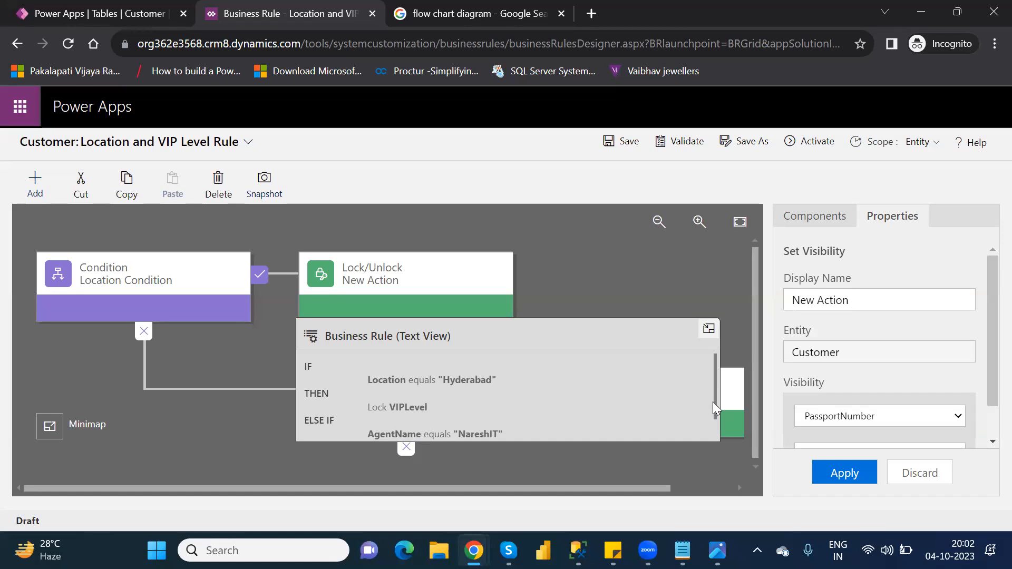
# - Review the rule's text view, validate it successfully, and begin activation
pyautogui.moveTo(713, 402); pyautogui.dragTo(721, 440)
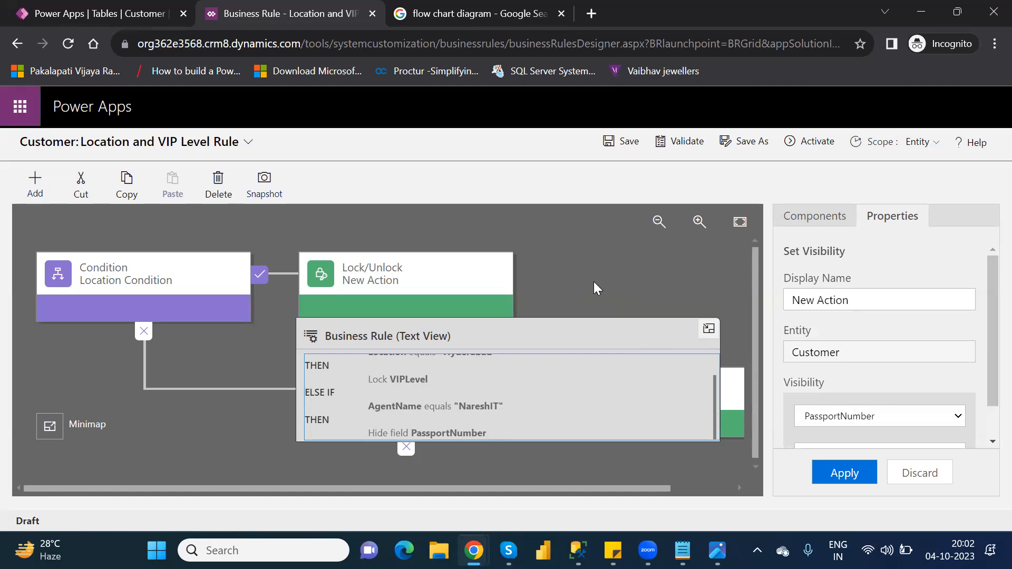
pyautogui.click(686, 142)
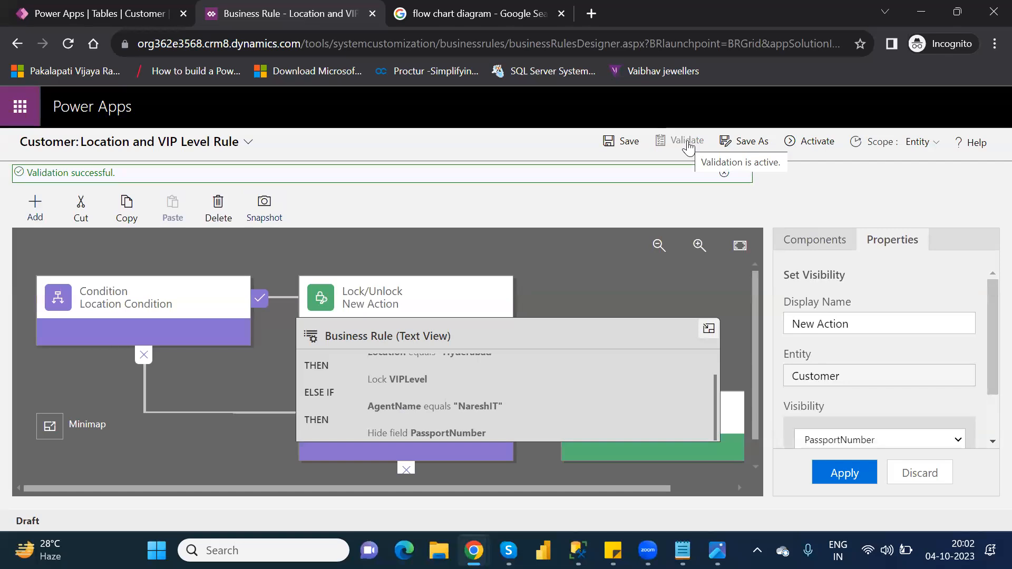
pyautogui.click(809, 142)
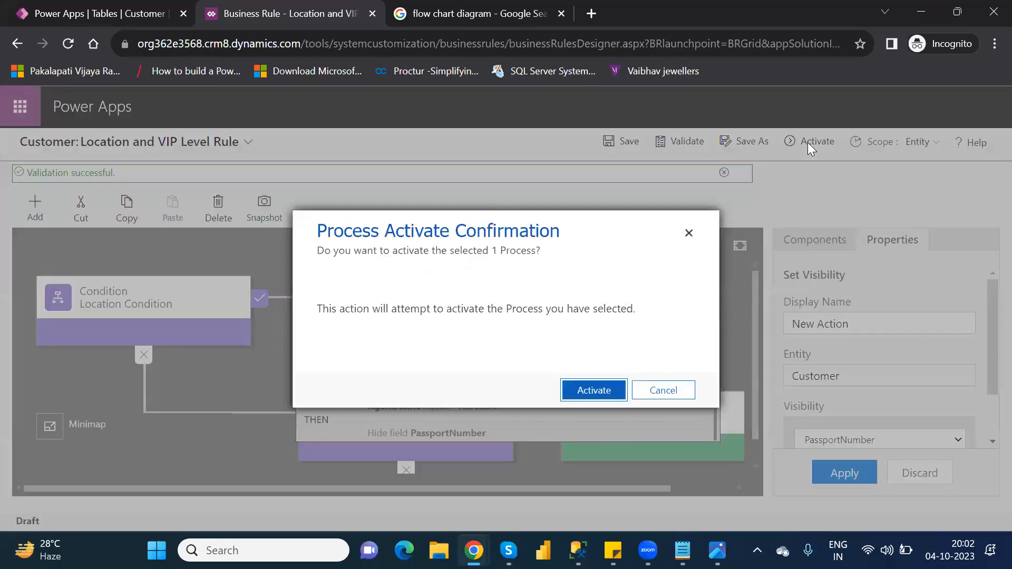
# - Confirm activation so the Location and VIP Level Rule shows Activated
pyautogui.click(583, 391)
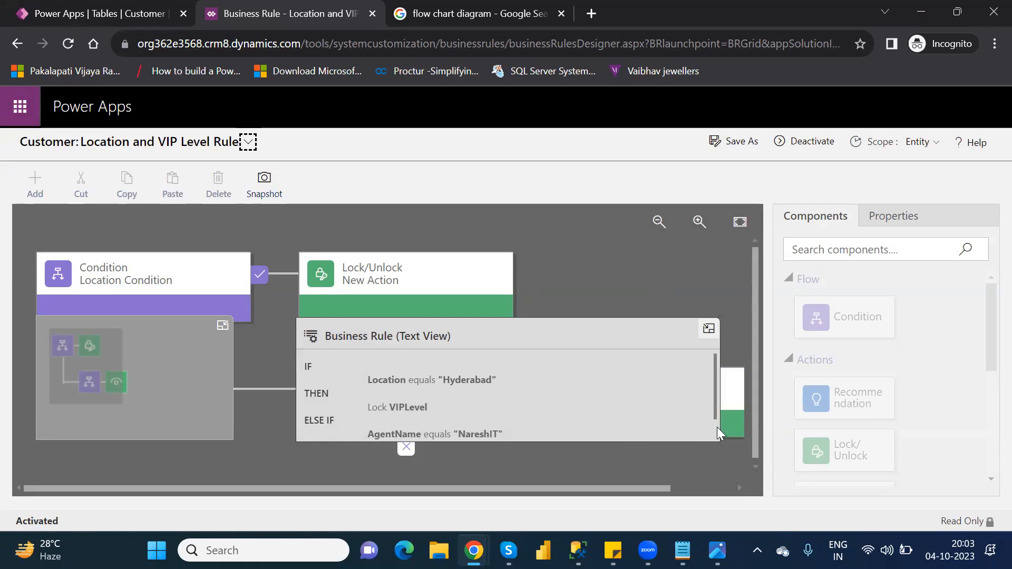
pyautogui.scroll(-1, 717, 427)
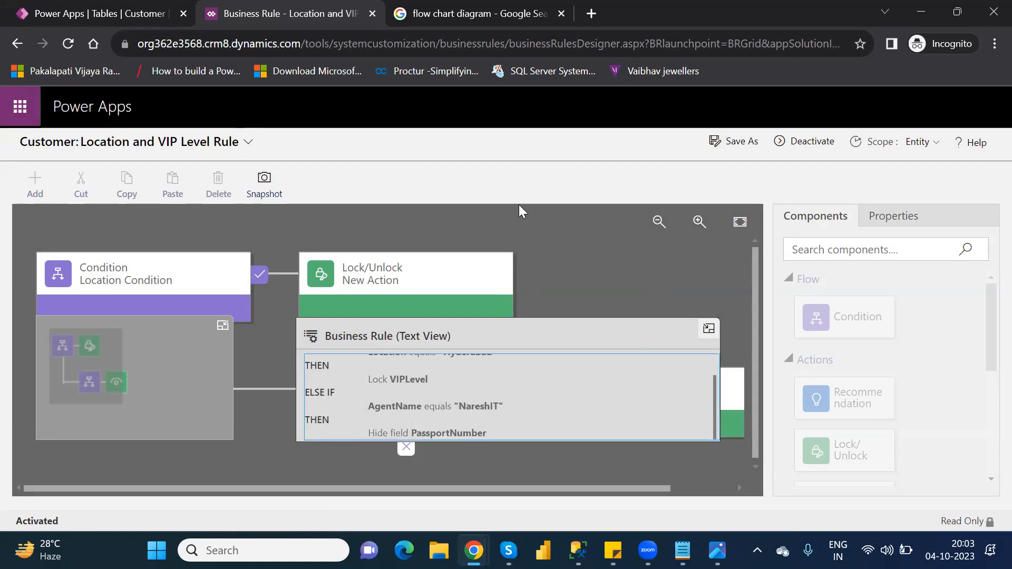
# - Close the rule designer, return to the Customers table data, and select the target customer's row
pyautogui.click(372, 15)
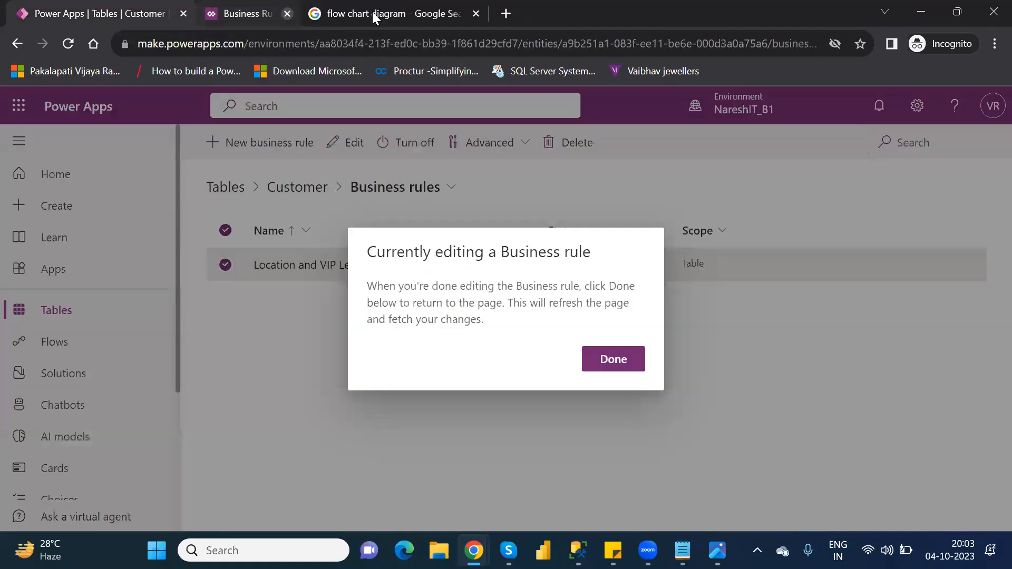
pyautogui.click(606, 362)
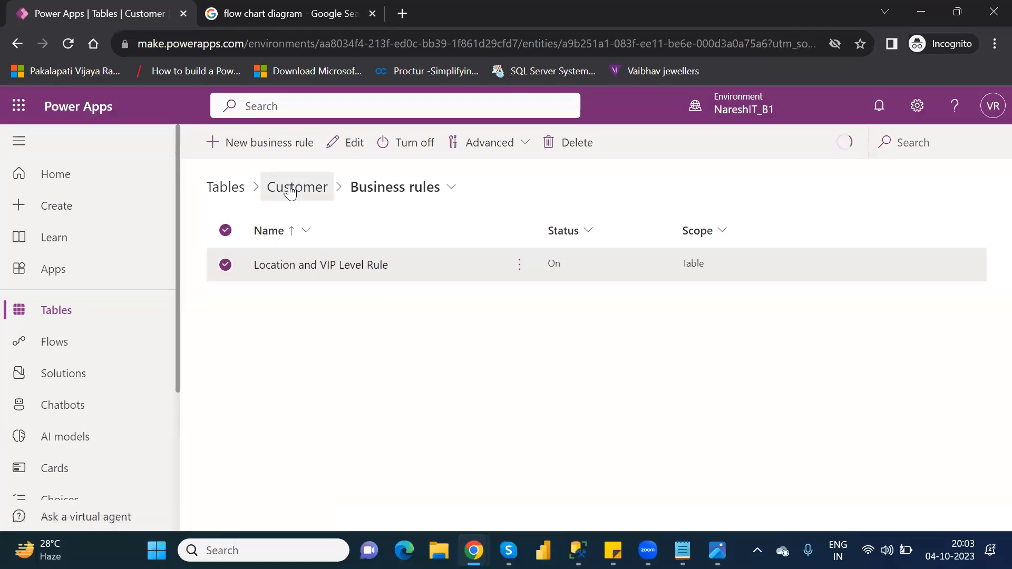
pyautogui.click(291, 188)
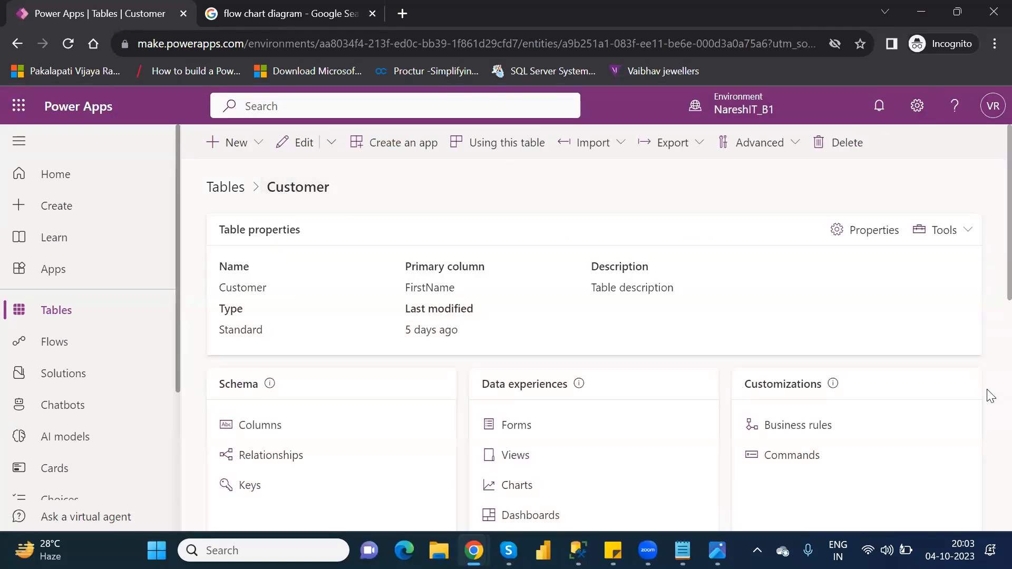
pyautogui.scroll(-6, 990, 396)
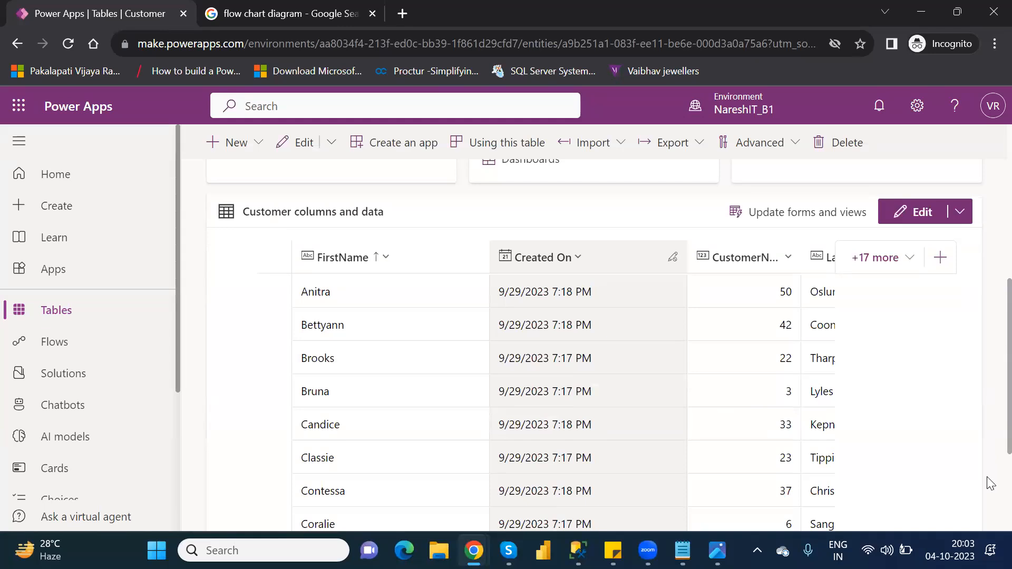
pyautogui.scroll(-3, 990, 484)
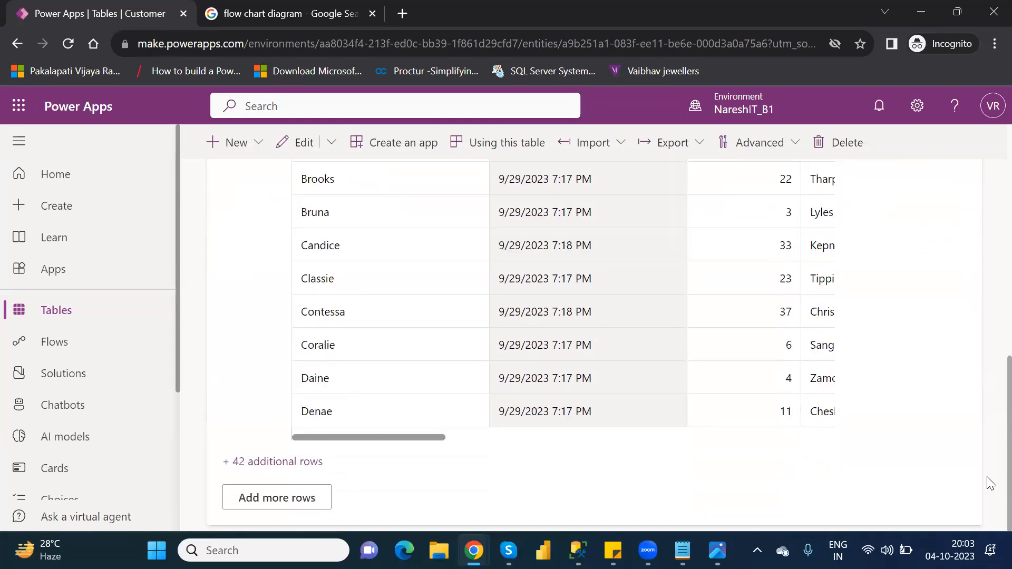
pyautogui.click(313, 496)
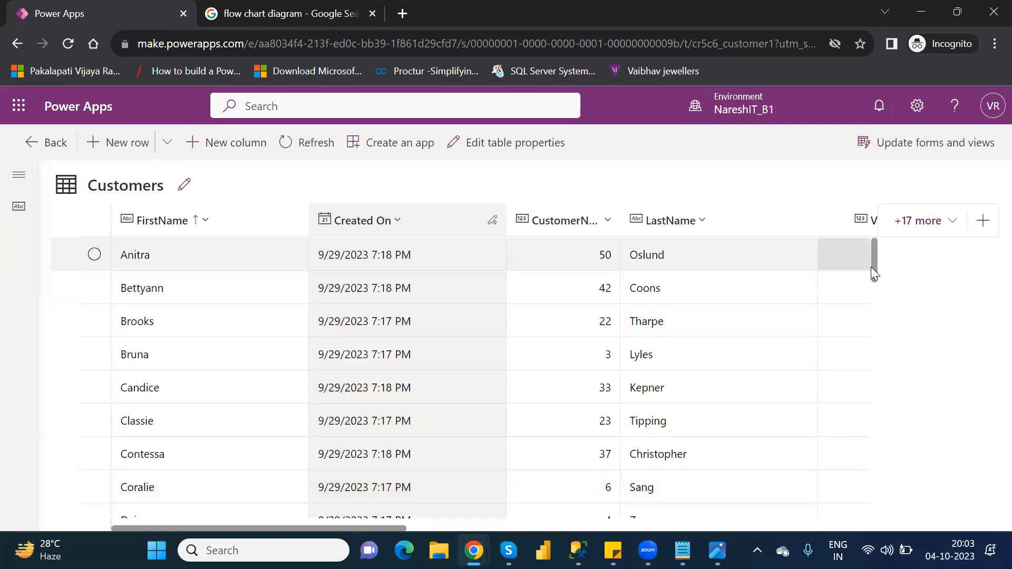
pyautogui.moveTo(872, 267); pyautogui.dragTo(899, 402)
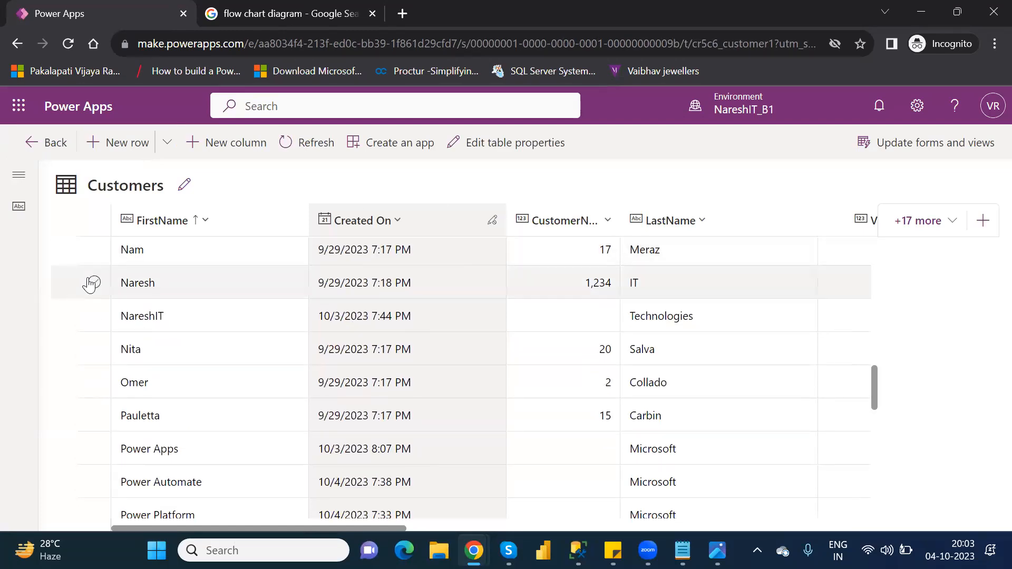
pyautogui.click(96, 285)
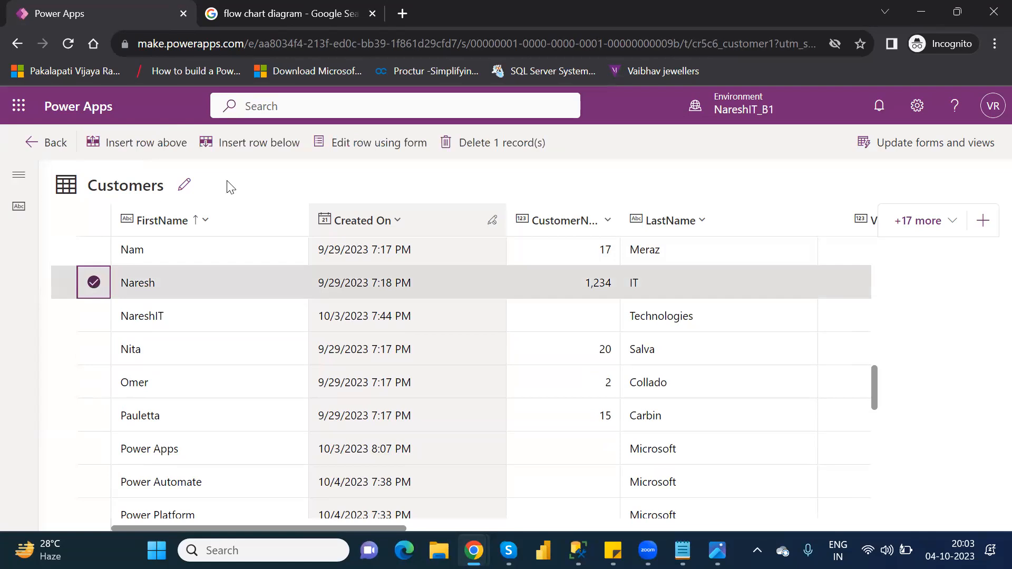
# - Open the Naresh customer record, replace Location Hyderabad with Ameerpet, and save
pyautogui.click(363, 148)
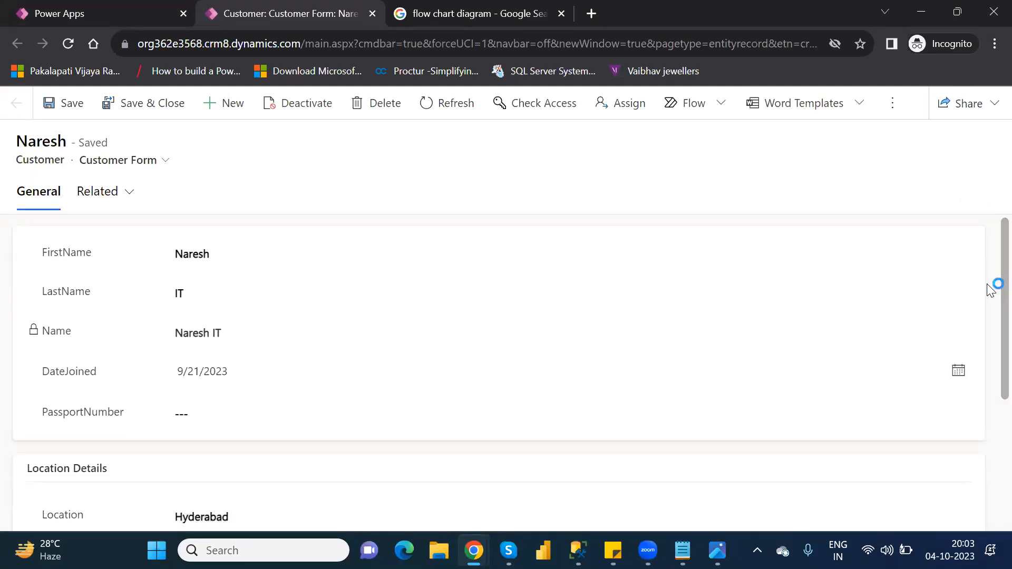
pyautogui.scroll(-3, 987, 340)
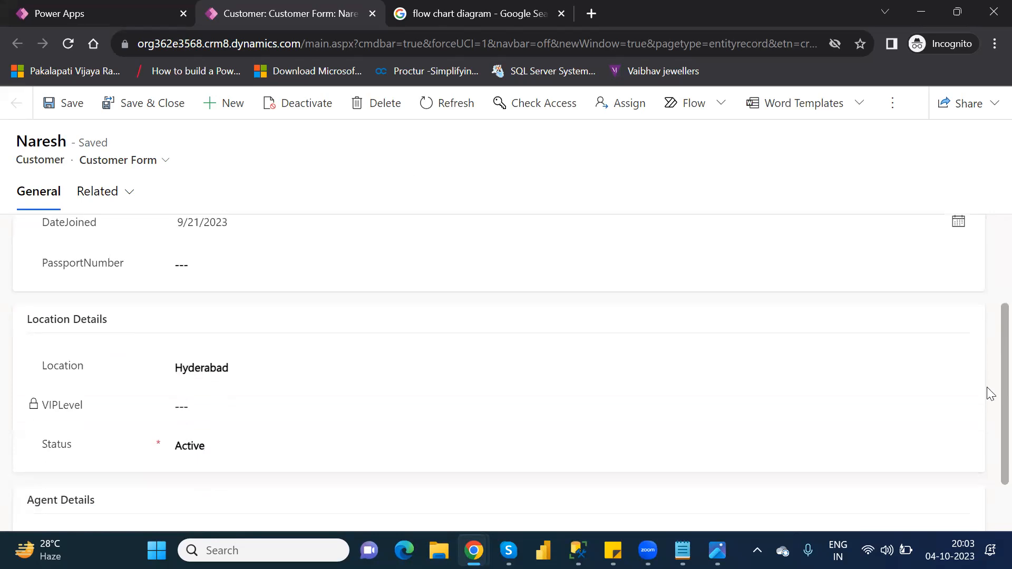
pyautogui.scroll(-1, 990, 394)
pyautogui.scroll(-1, 987, 418)
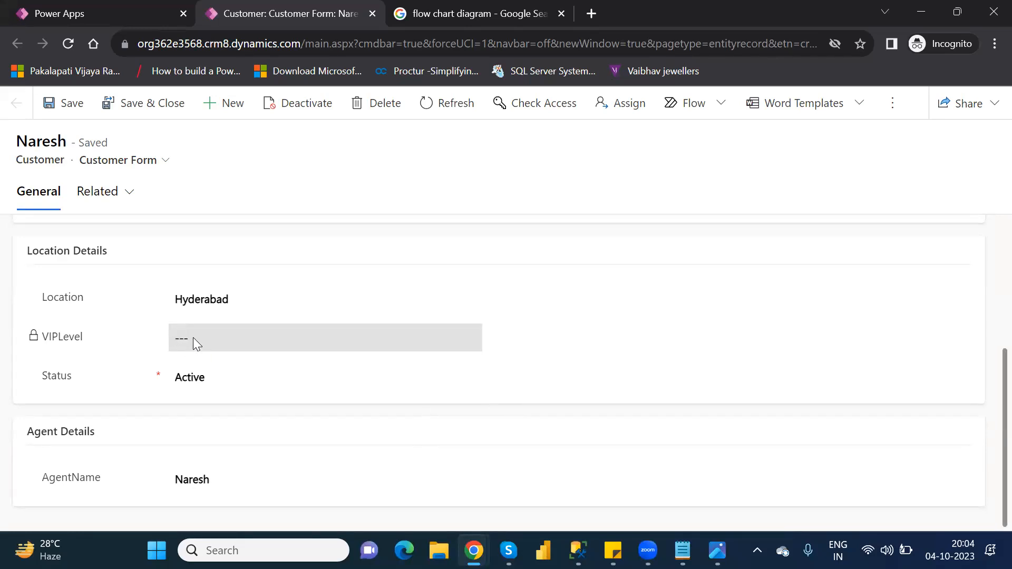
pyautogui.doubleClick(203, 302)
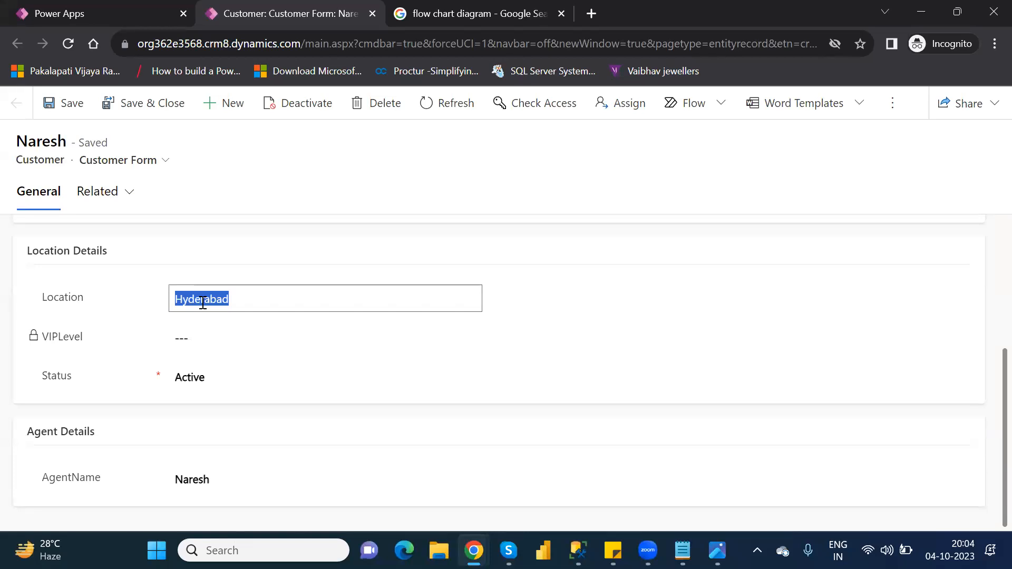
pyautogui.write('Ameerpet')
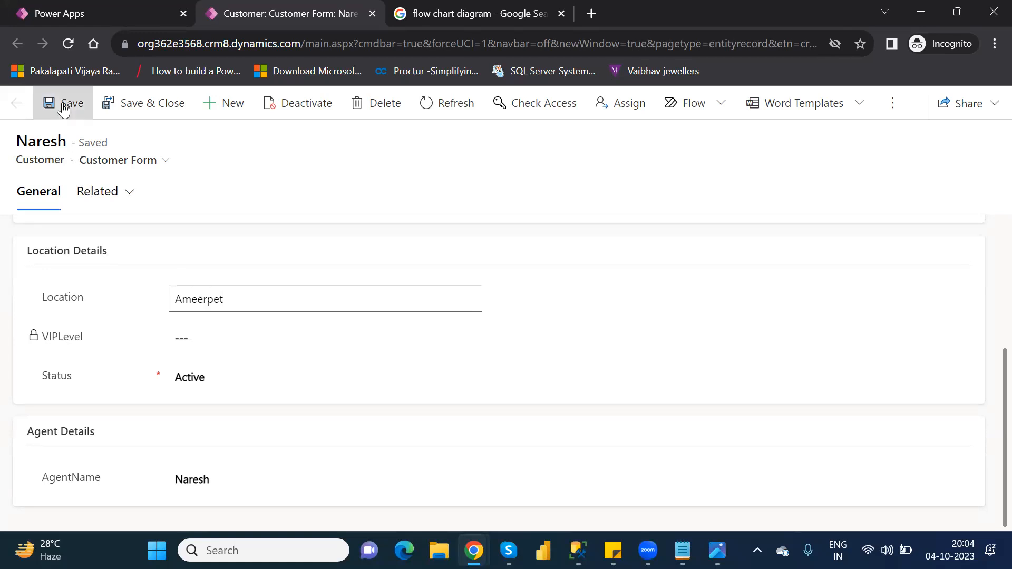
pyautogui.click(64, 109)
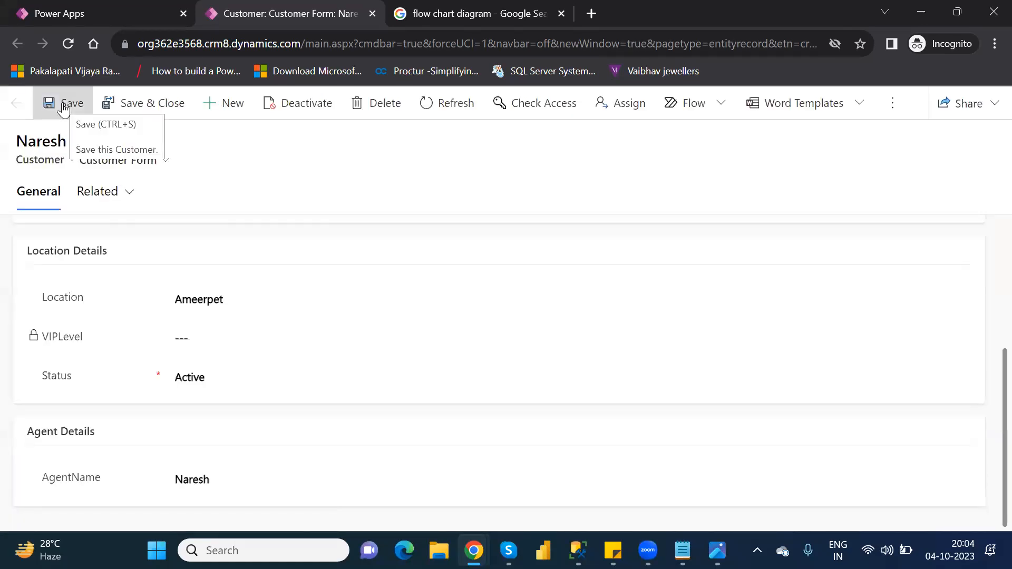
# - Reload the page and check that PassportNumber still appears on the form
pyautogui.click(68, 44)
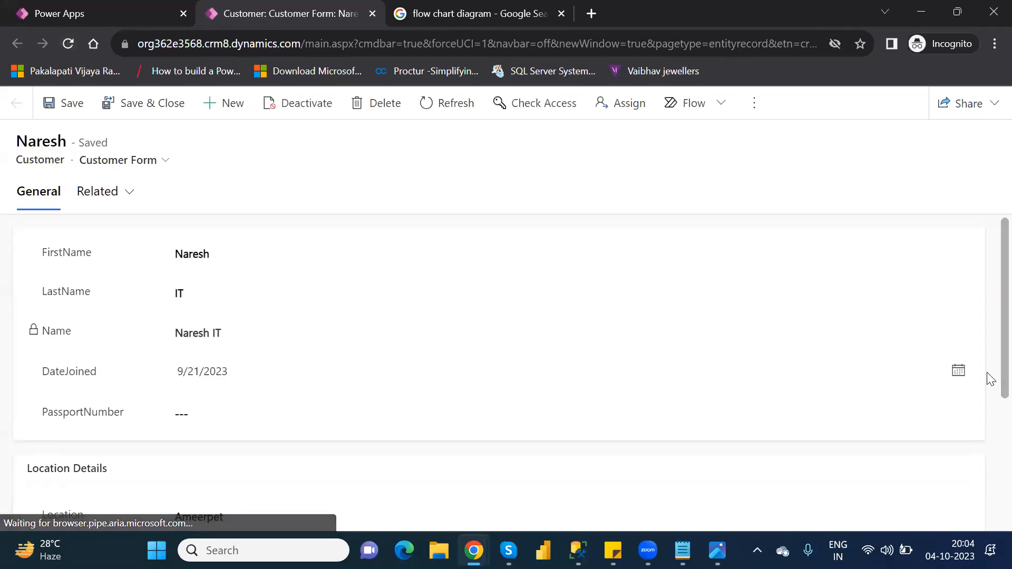
pyautogui.scroll(-2, 990, 411)
pyautogui.scroll(-2, 990, 445)
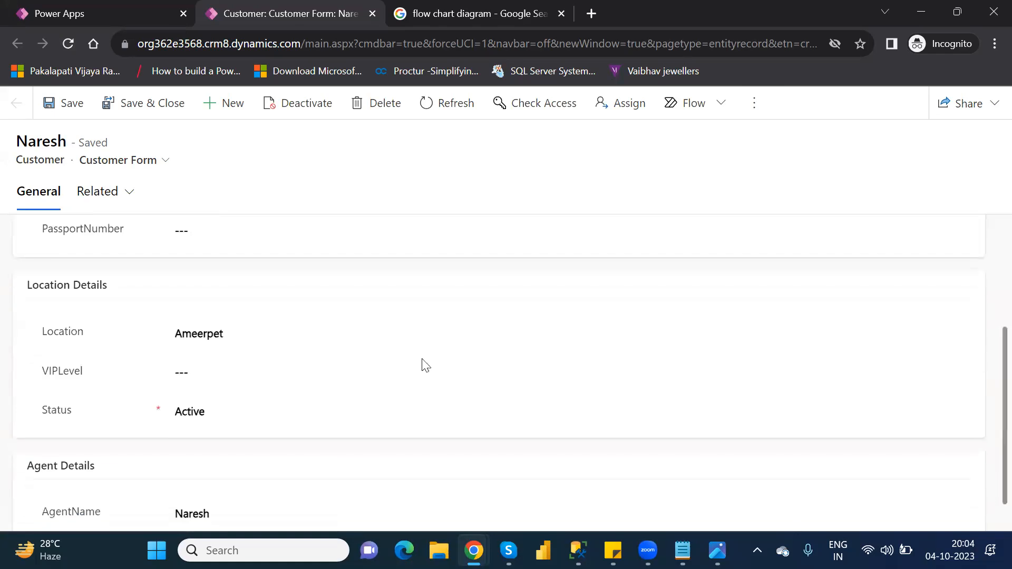
# - Enter 3 as the customer's VIPLevel
pyautogui.click(212, 375)
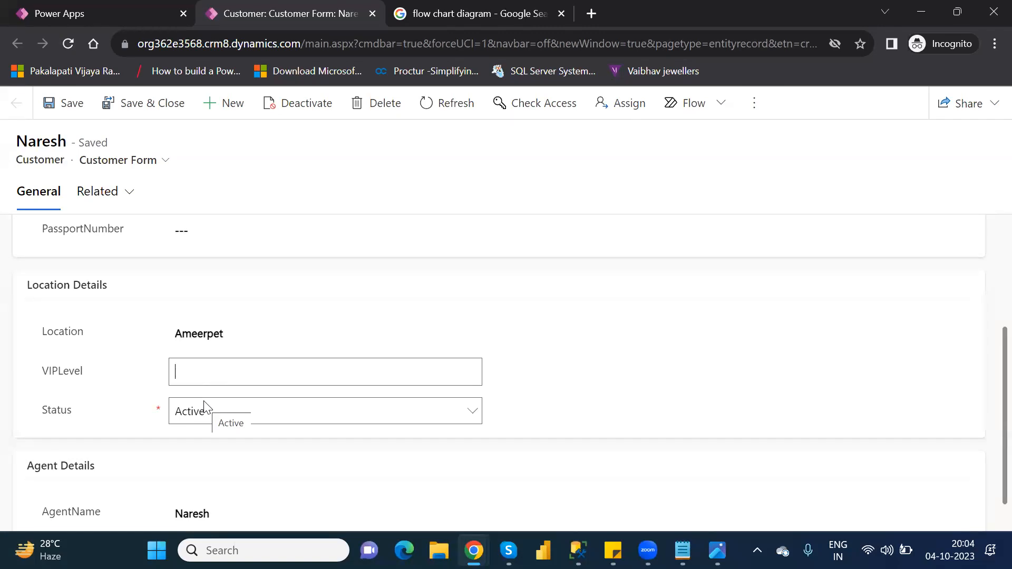
pyautogui.write('3')
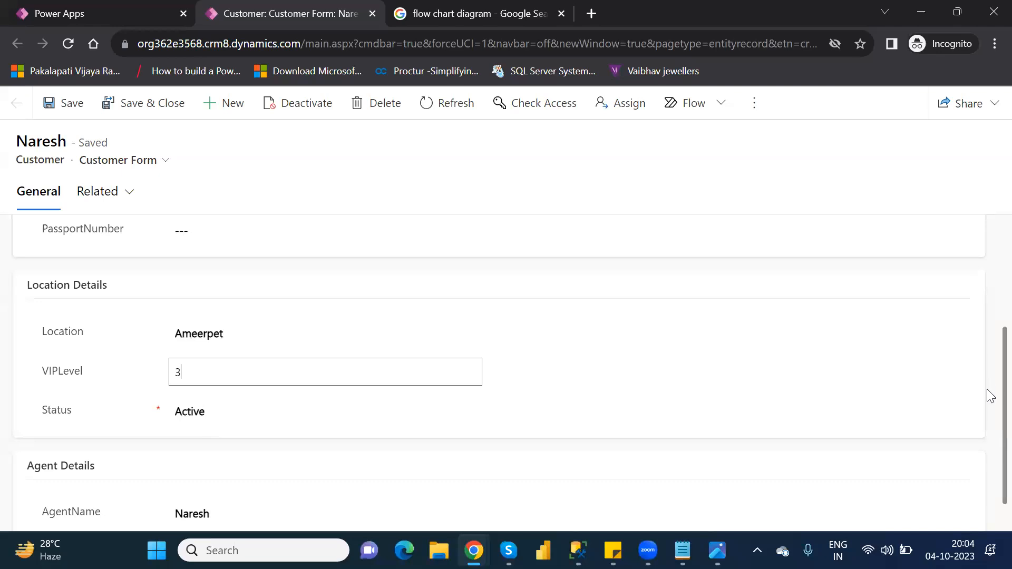
pyautogui.click(988, 437)
pyautogui.scroll(-1, 988, 458)
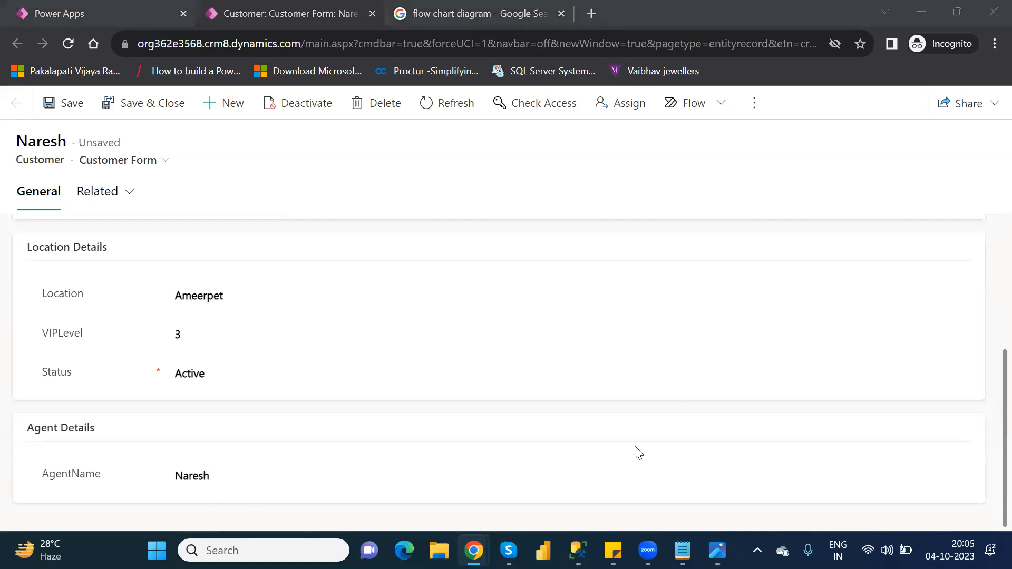
pyautogui.scroll(3, 987, 437)
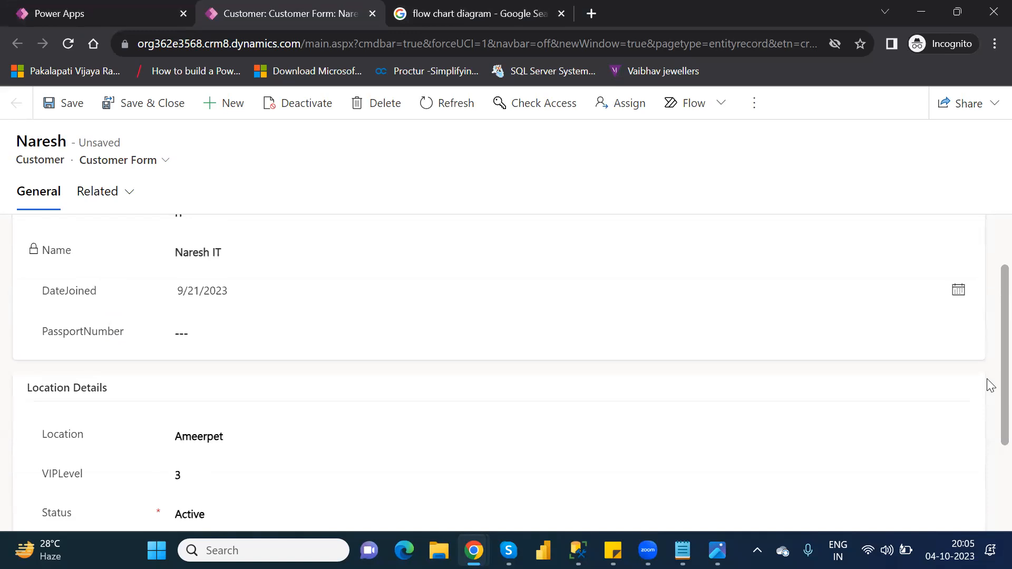
pyautogui.scroll(-3, 990, 385)
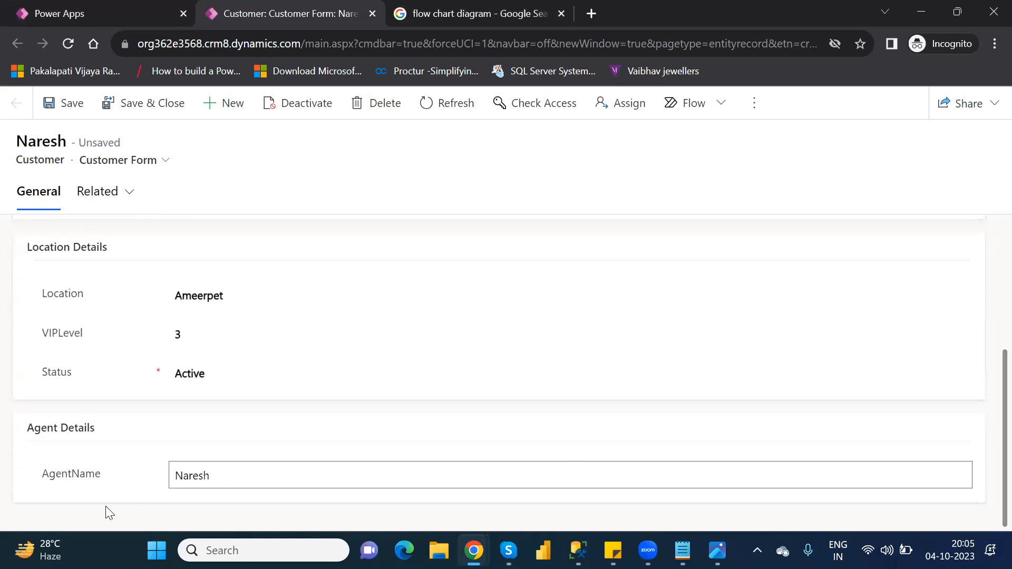
# - Append IT to AgentName so it reads NareshIT, and save the record
pyautogui.click(233, 473)
pyautogui.write('IT')
pyautogui.click(64, 104)
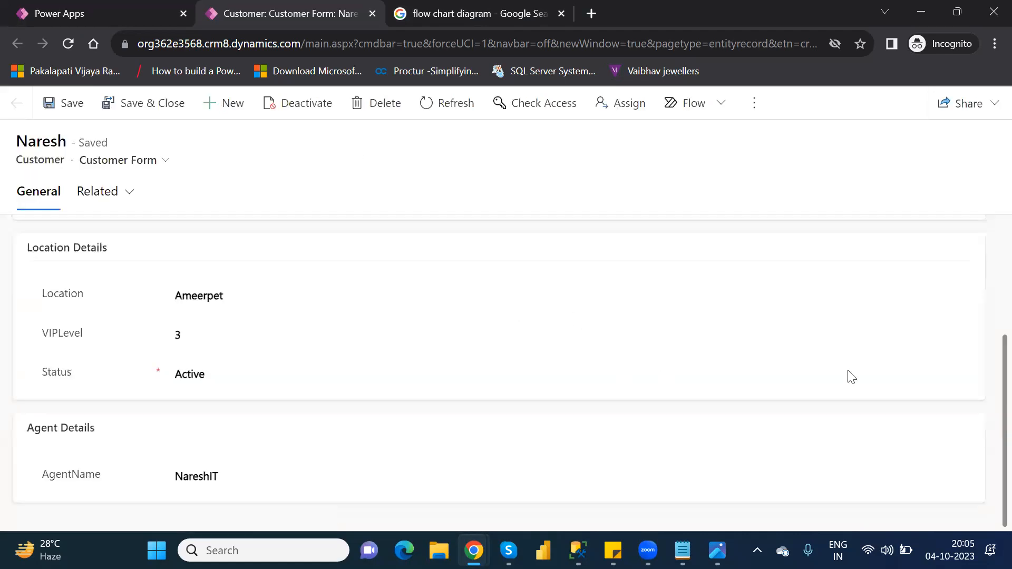
pyautogui.scroll(3, 987, 377)
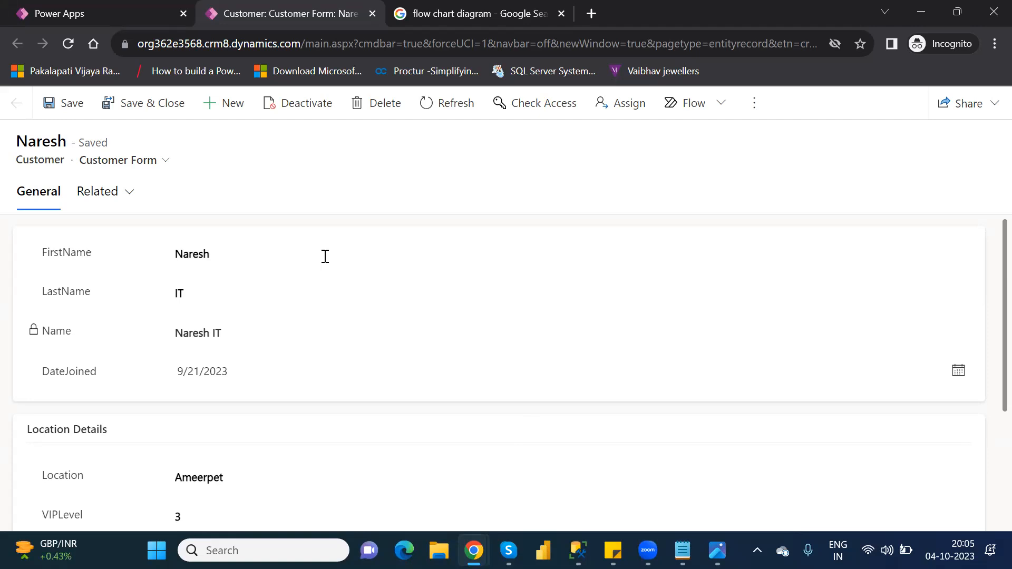
# - Save and close the Naresh form, confirming Done on the row-editing dialog, then view notifications
pyautogui.click(135, 106)
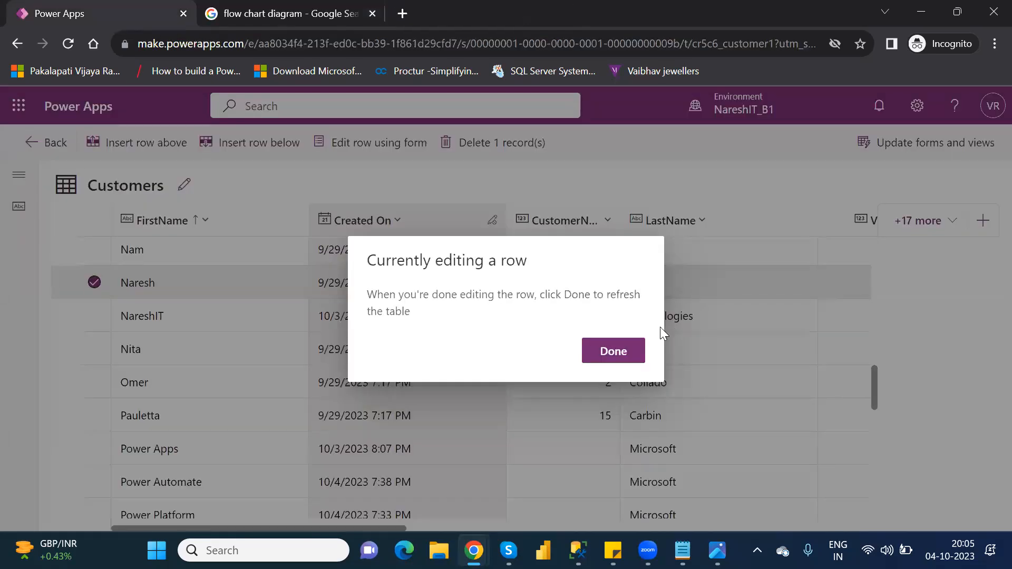
pyautogui.click(627, 347)
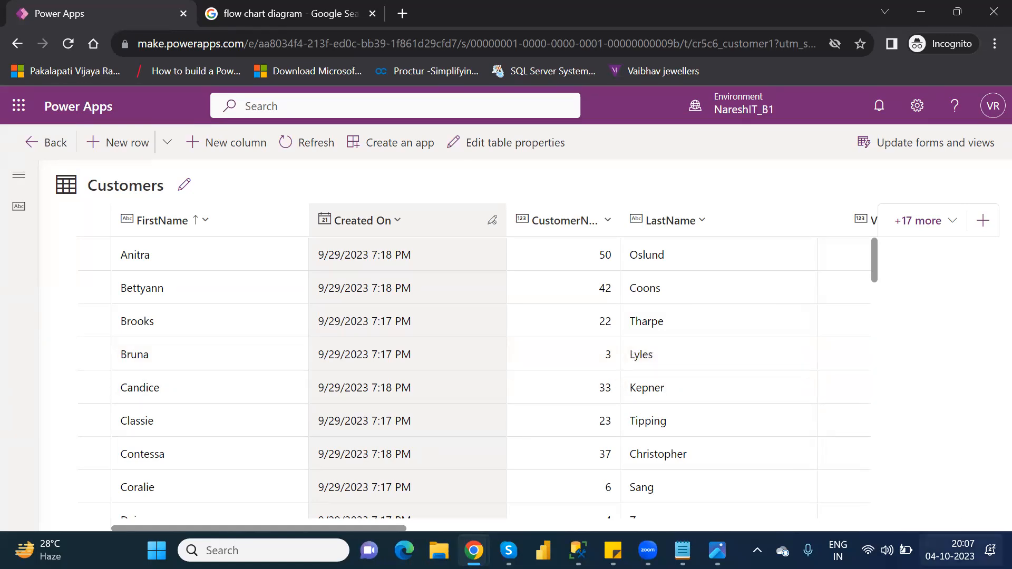
pyautogui.click(950, 550)
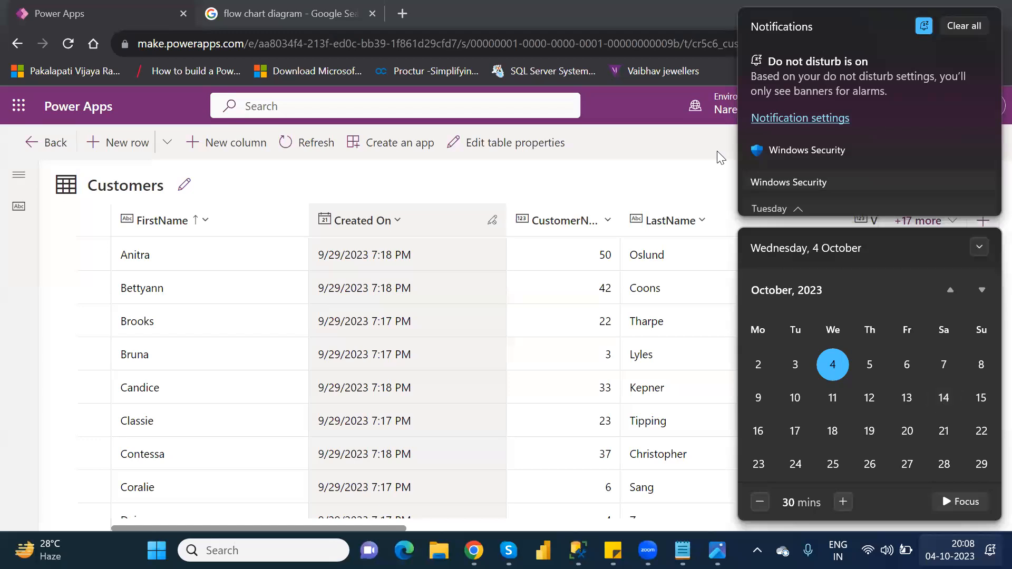
pyautogui.click(668, 158)
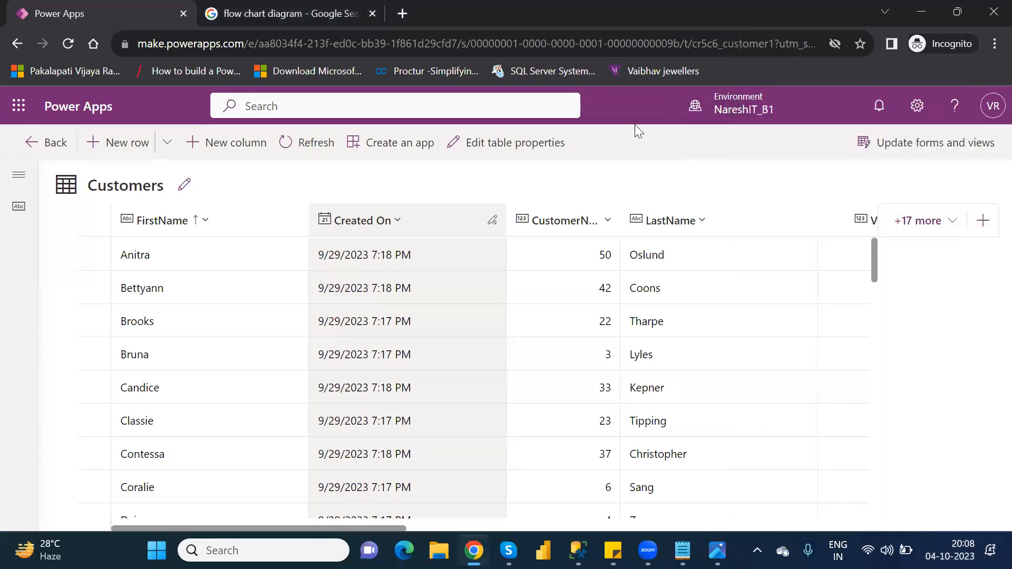